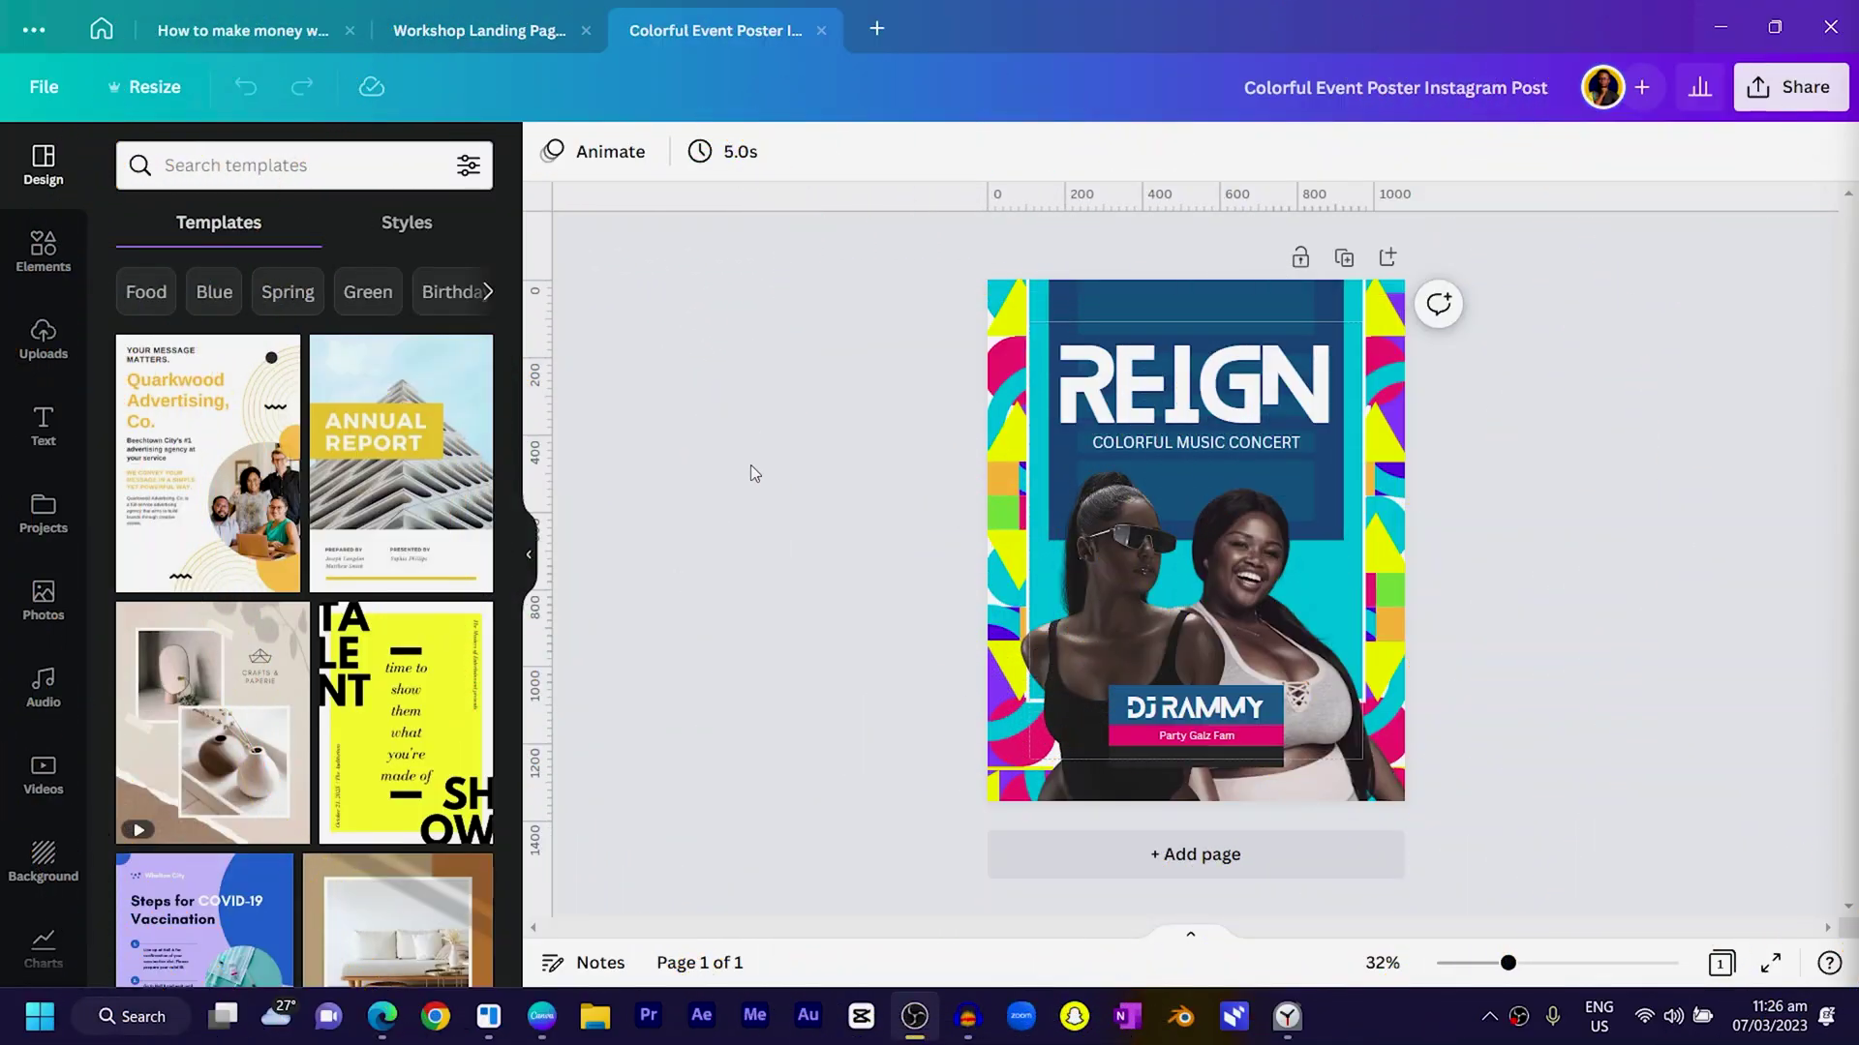
Add a blank second page after the poster and insert a circle, a triangle and a diamond shape on it.
{"action": "left_click", "coordinate": [1391, 257]}
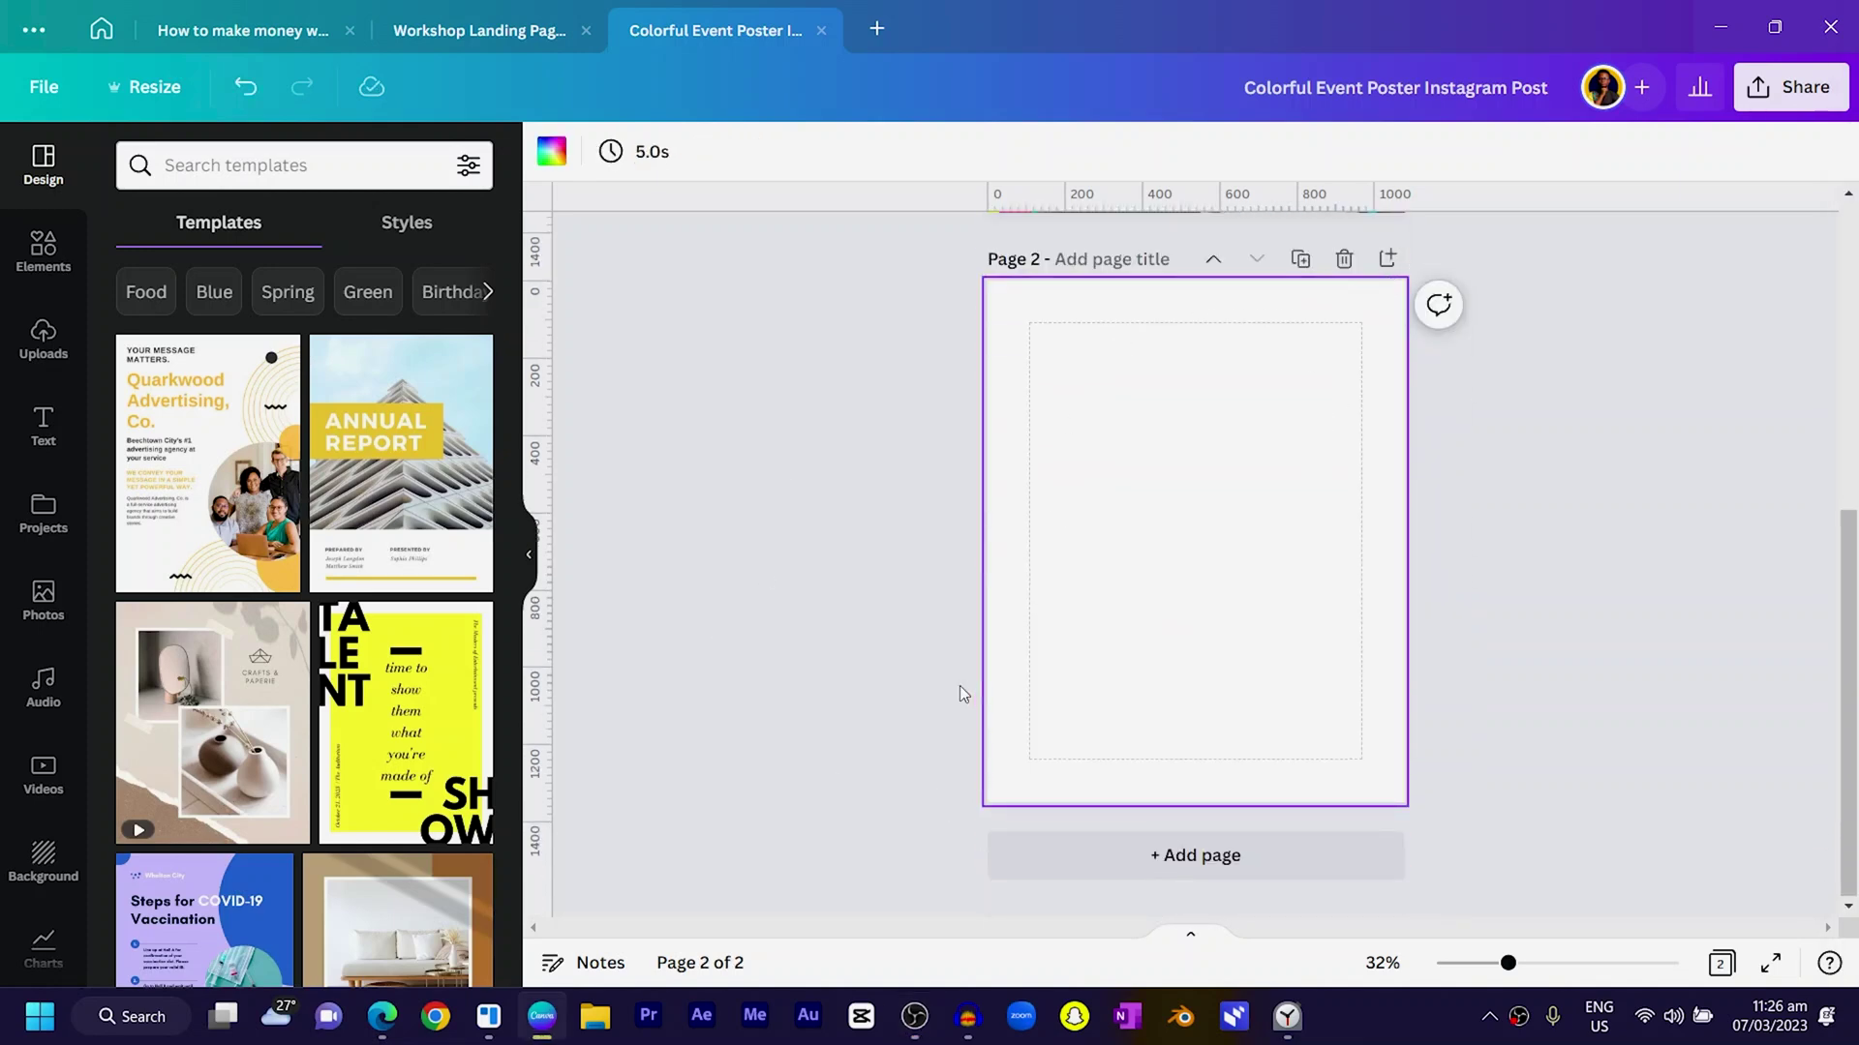
{"action": "scroll", "coordinate": [960, 685], "scroll_direction": "up", "scroll_amount": 5}
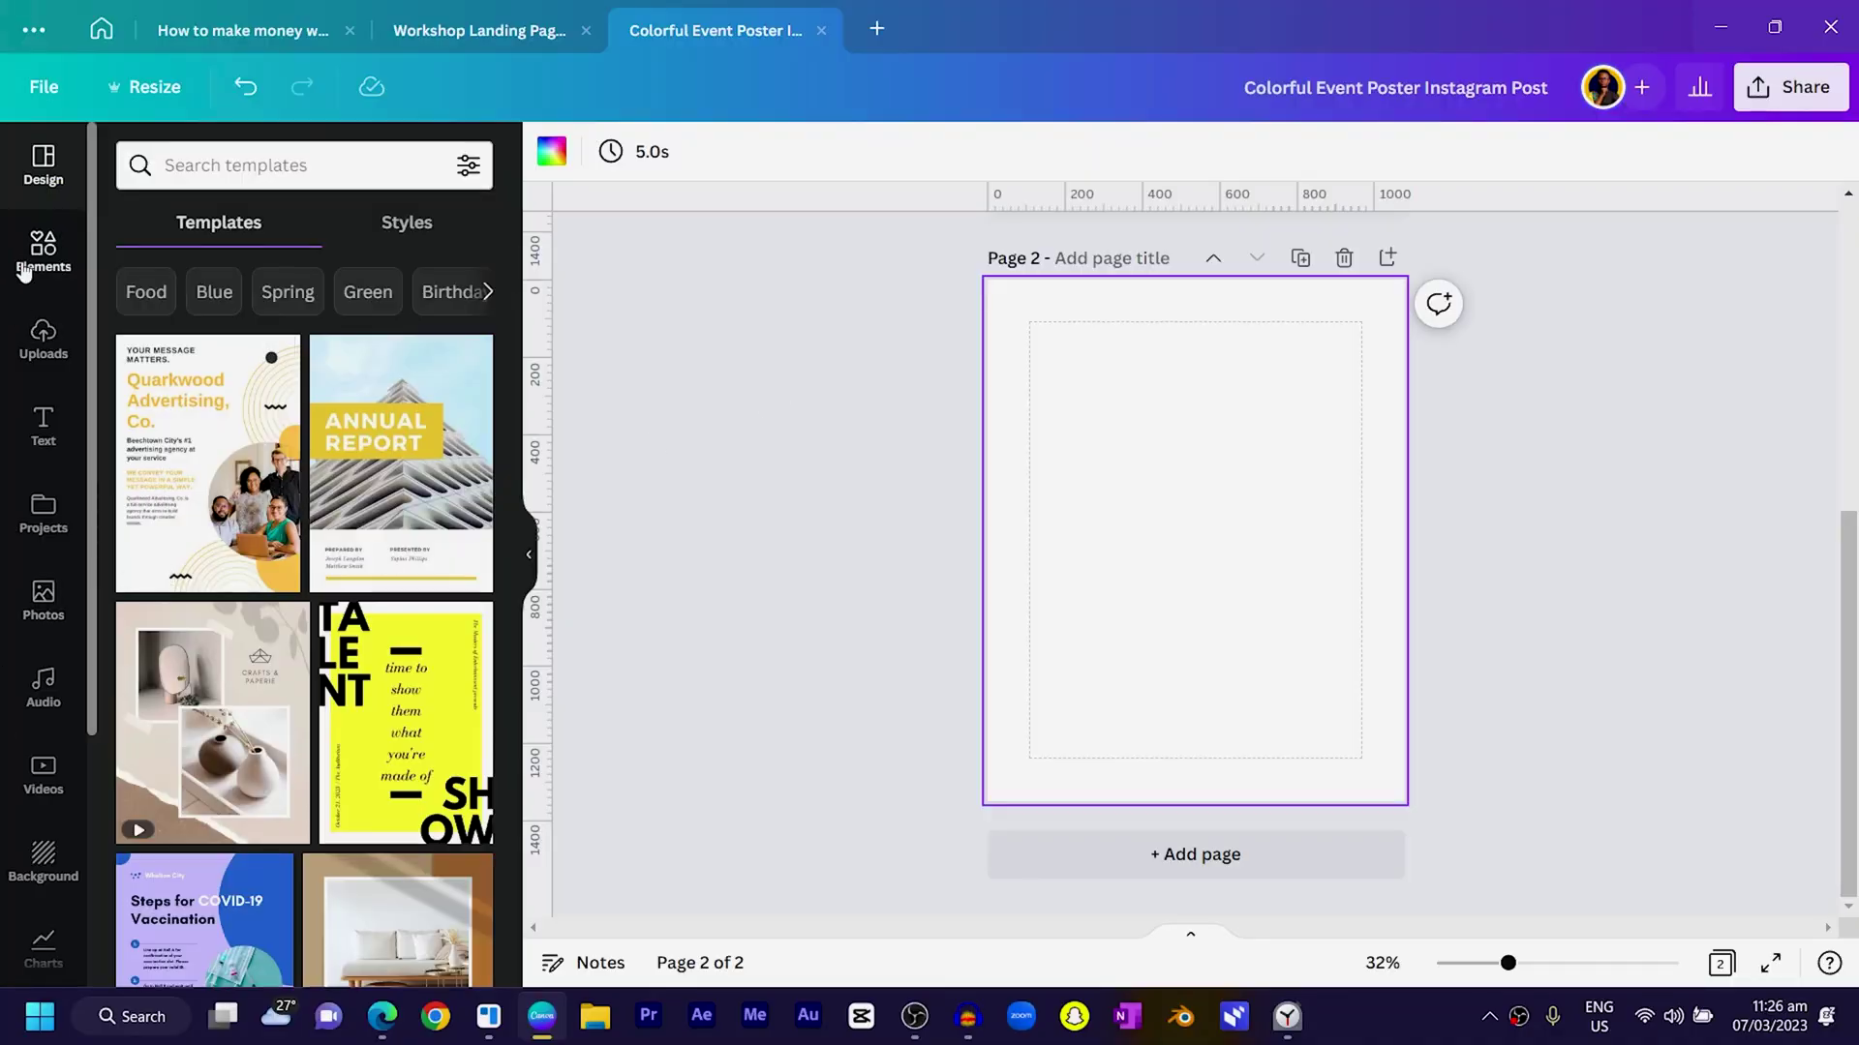
{"action": "left_click", "coordinate": [24, 272]}
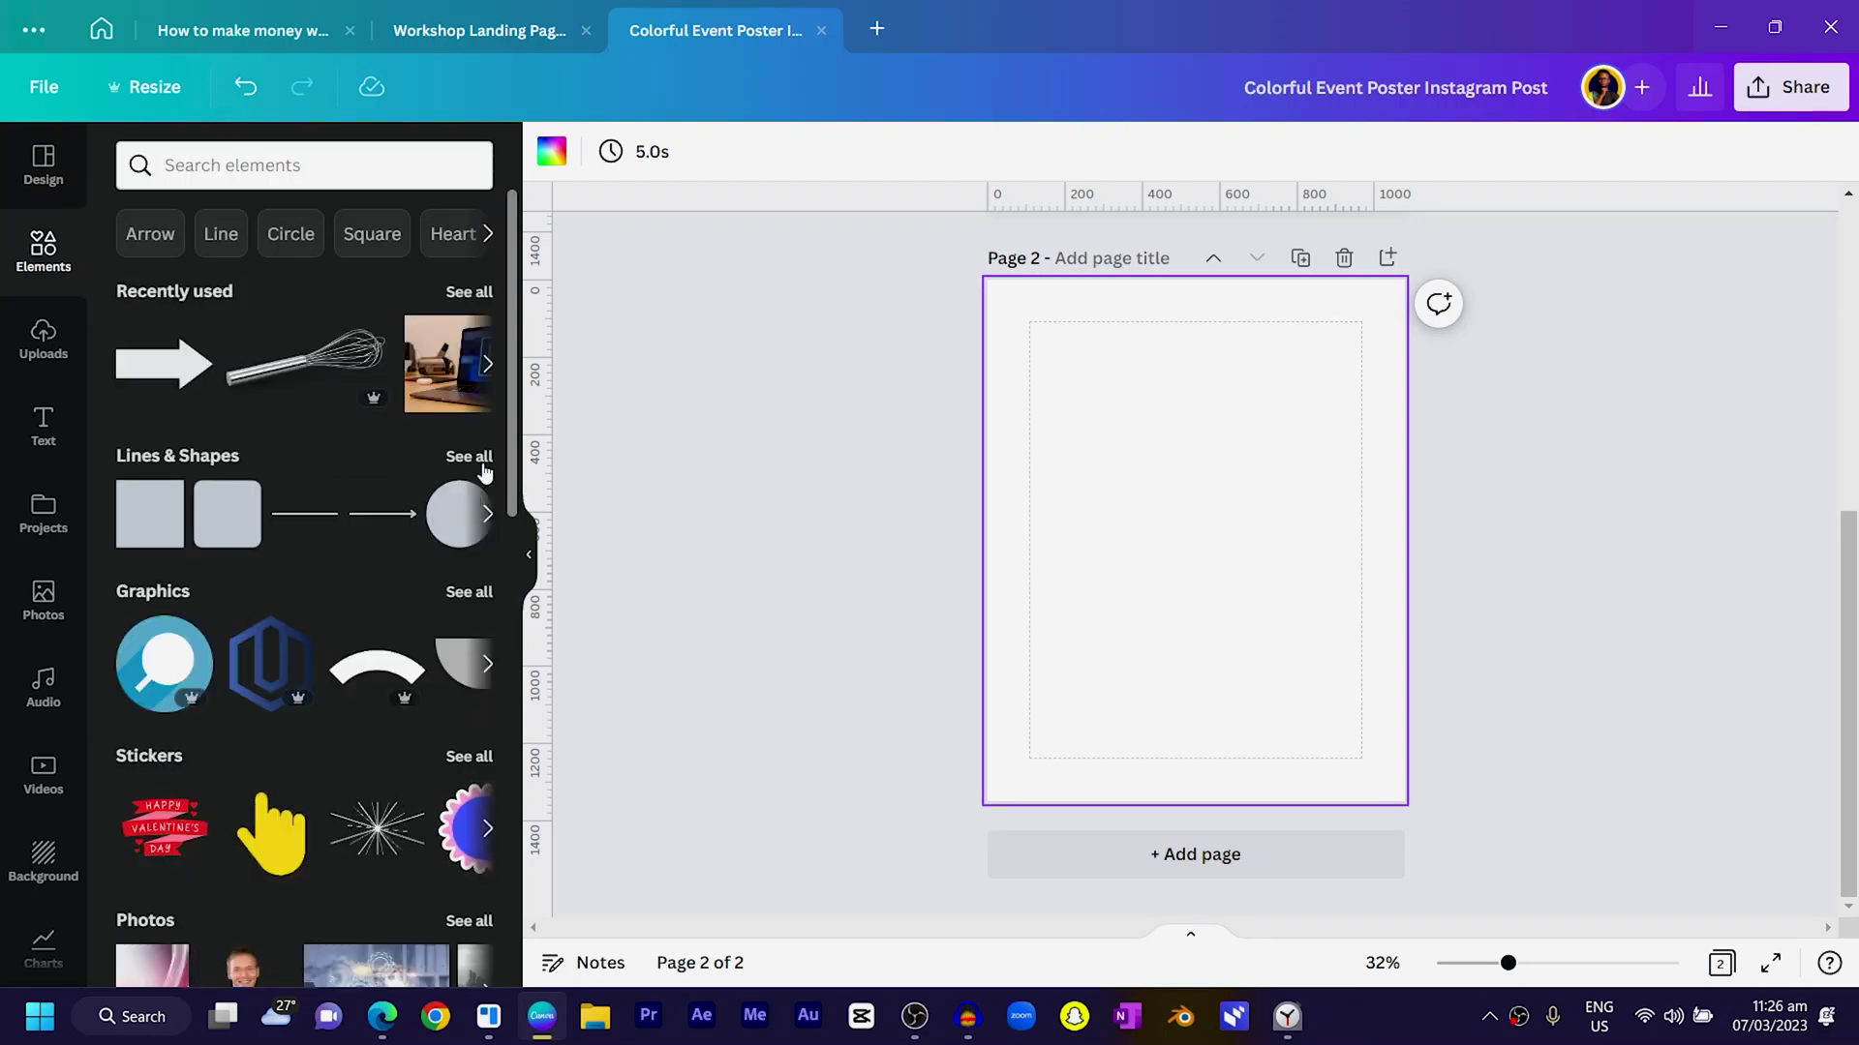
{"action": "left_click", "coordinate": [483, 467]}
{"action": "scroll", "coordinate": [290, 407], "scroll_direction": "down", "scroll_amount": 3}
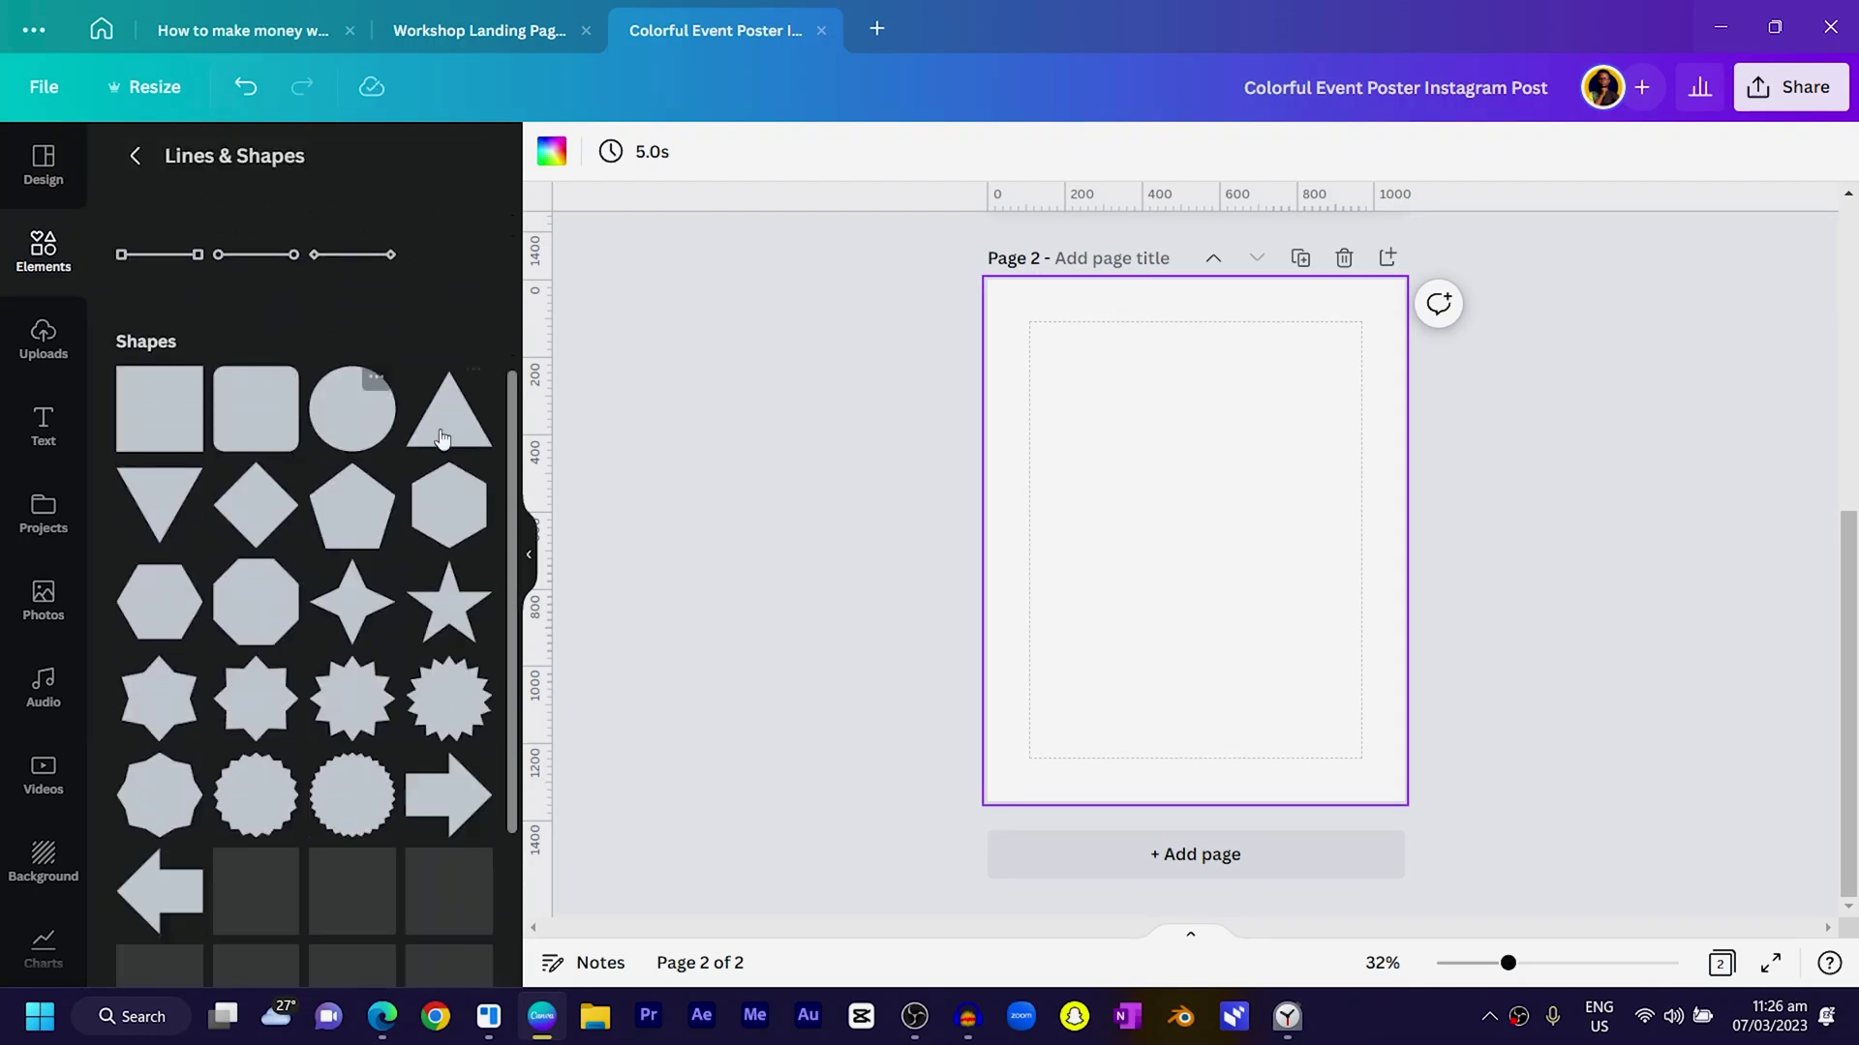
{"action": "left_click", "coordinate": [328, 405]}
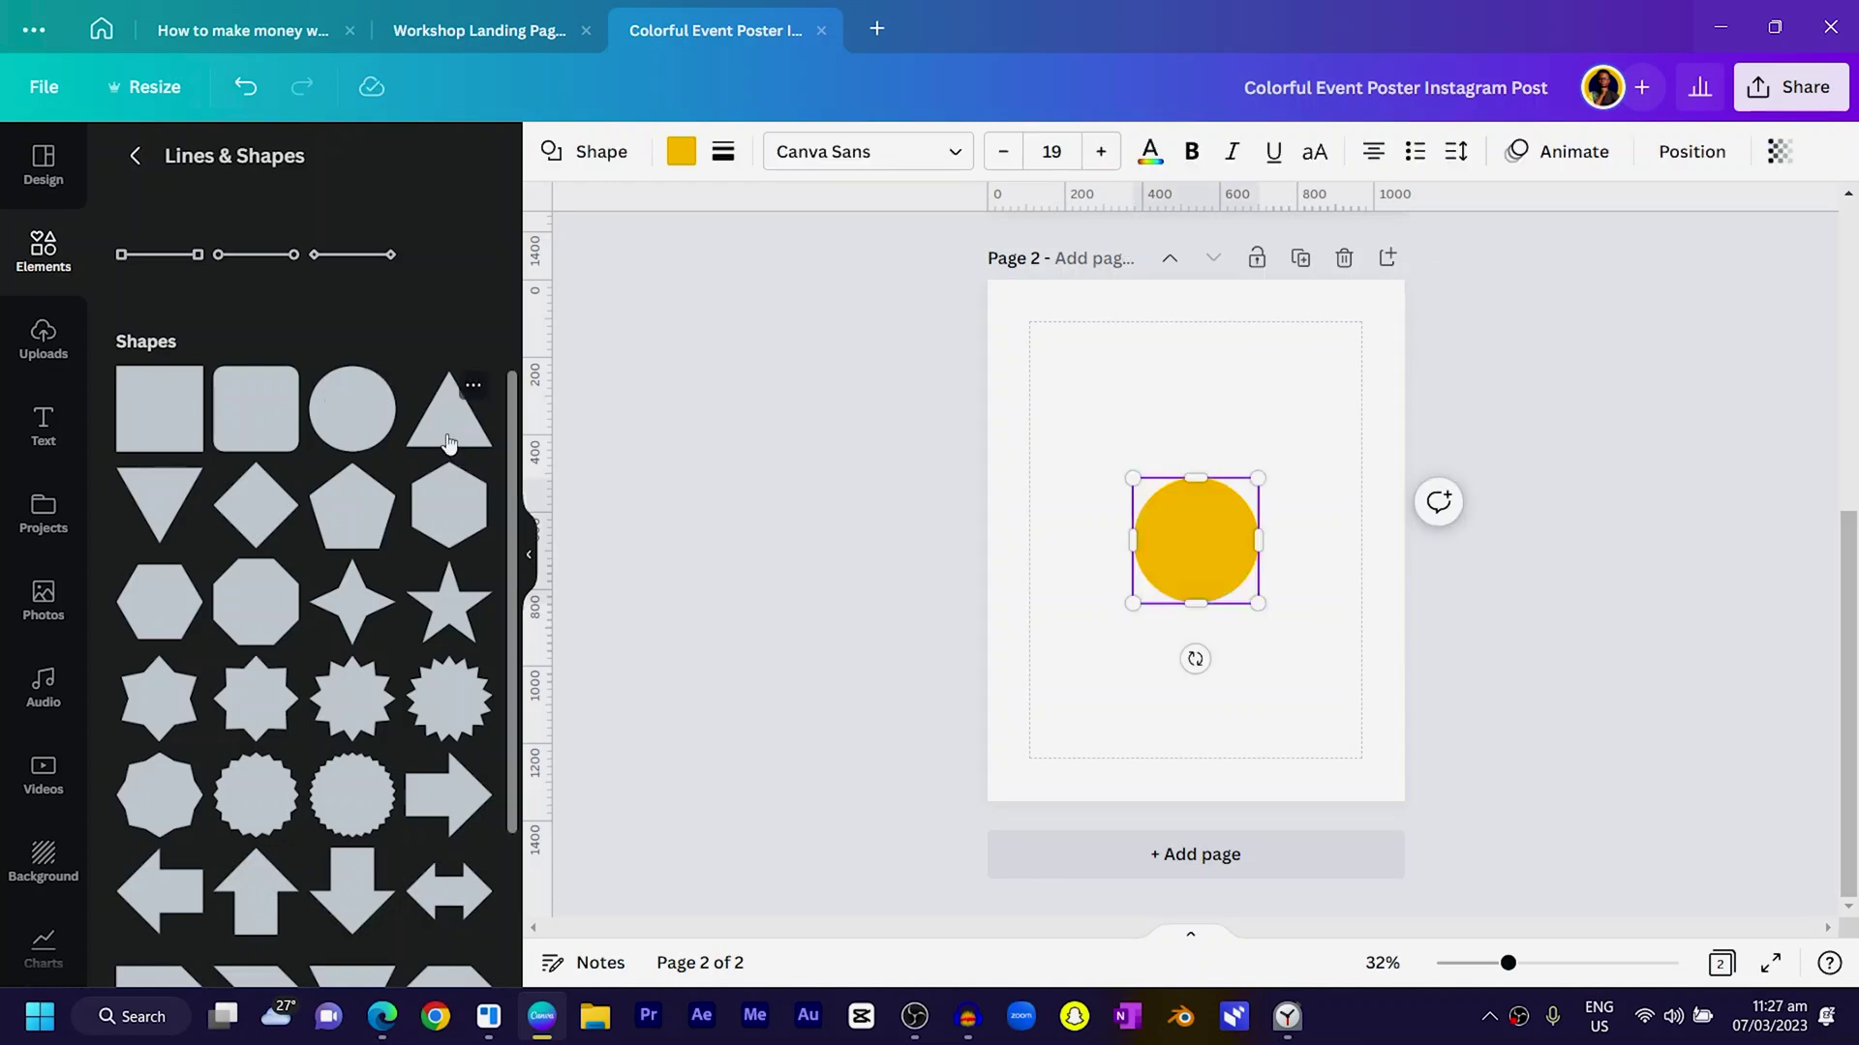
{"action": "scroll", "coordinate": [271, 670], "scroll_direction": "down", "scroll_amount": 3}
{"action": "scroll", "coordinate": [253, 655], "scroll_direction": "up", "scroll_amount": 3}
{"action": "scroll", "coordinate": [415, 723], "scroll_direction": "down", "scroll_amount": 5}
{"action": "scroll", "coordinate": [138, 204], "scroll_direction": "up", "scroll_amount": 5}
Search the elements library for "semi circle" and show the full graphics results.
{"action": "left_click", "coordinate": [136, 155]}
{"action": "left_click", "coordinate": [238, 166]}
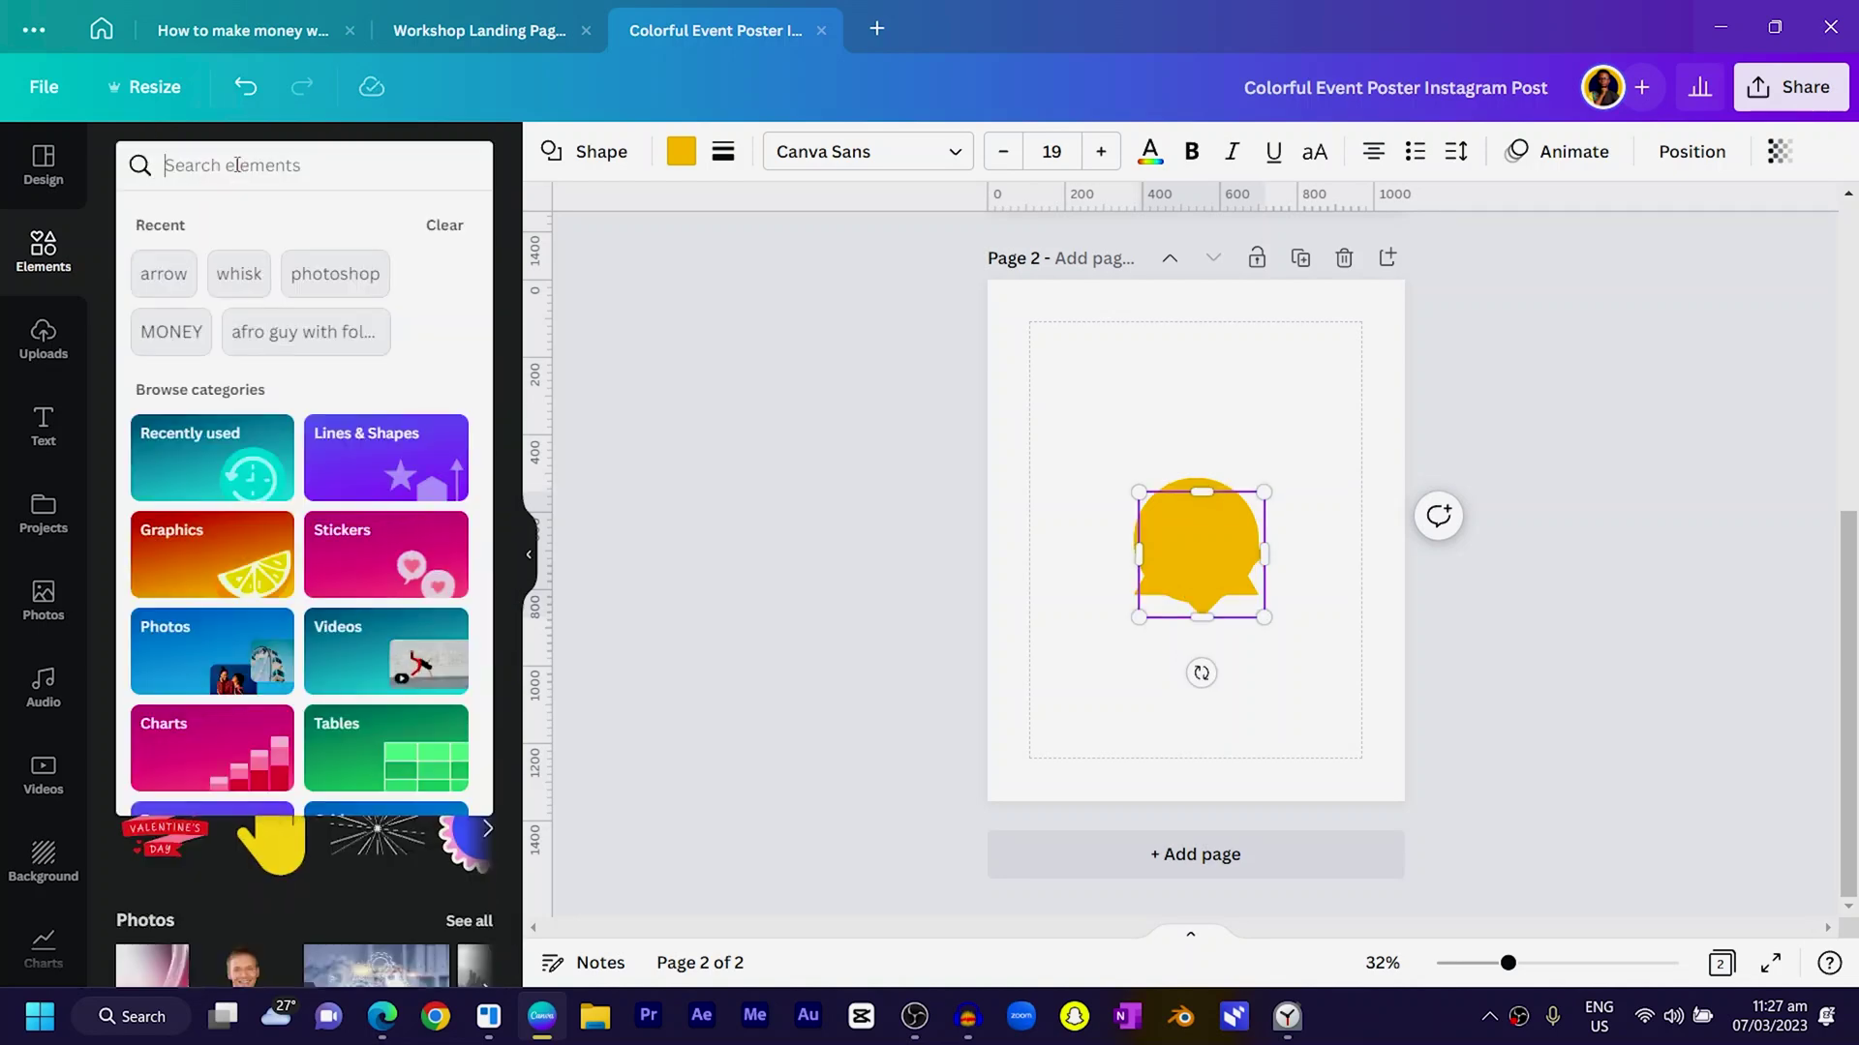
{"action": "type", "text": "swemi"}
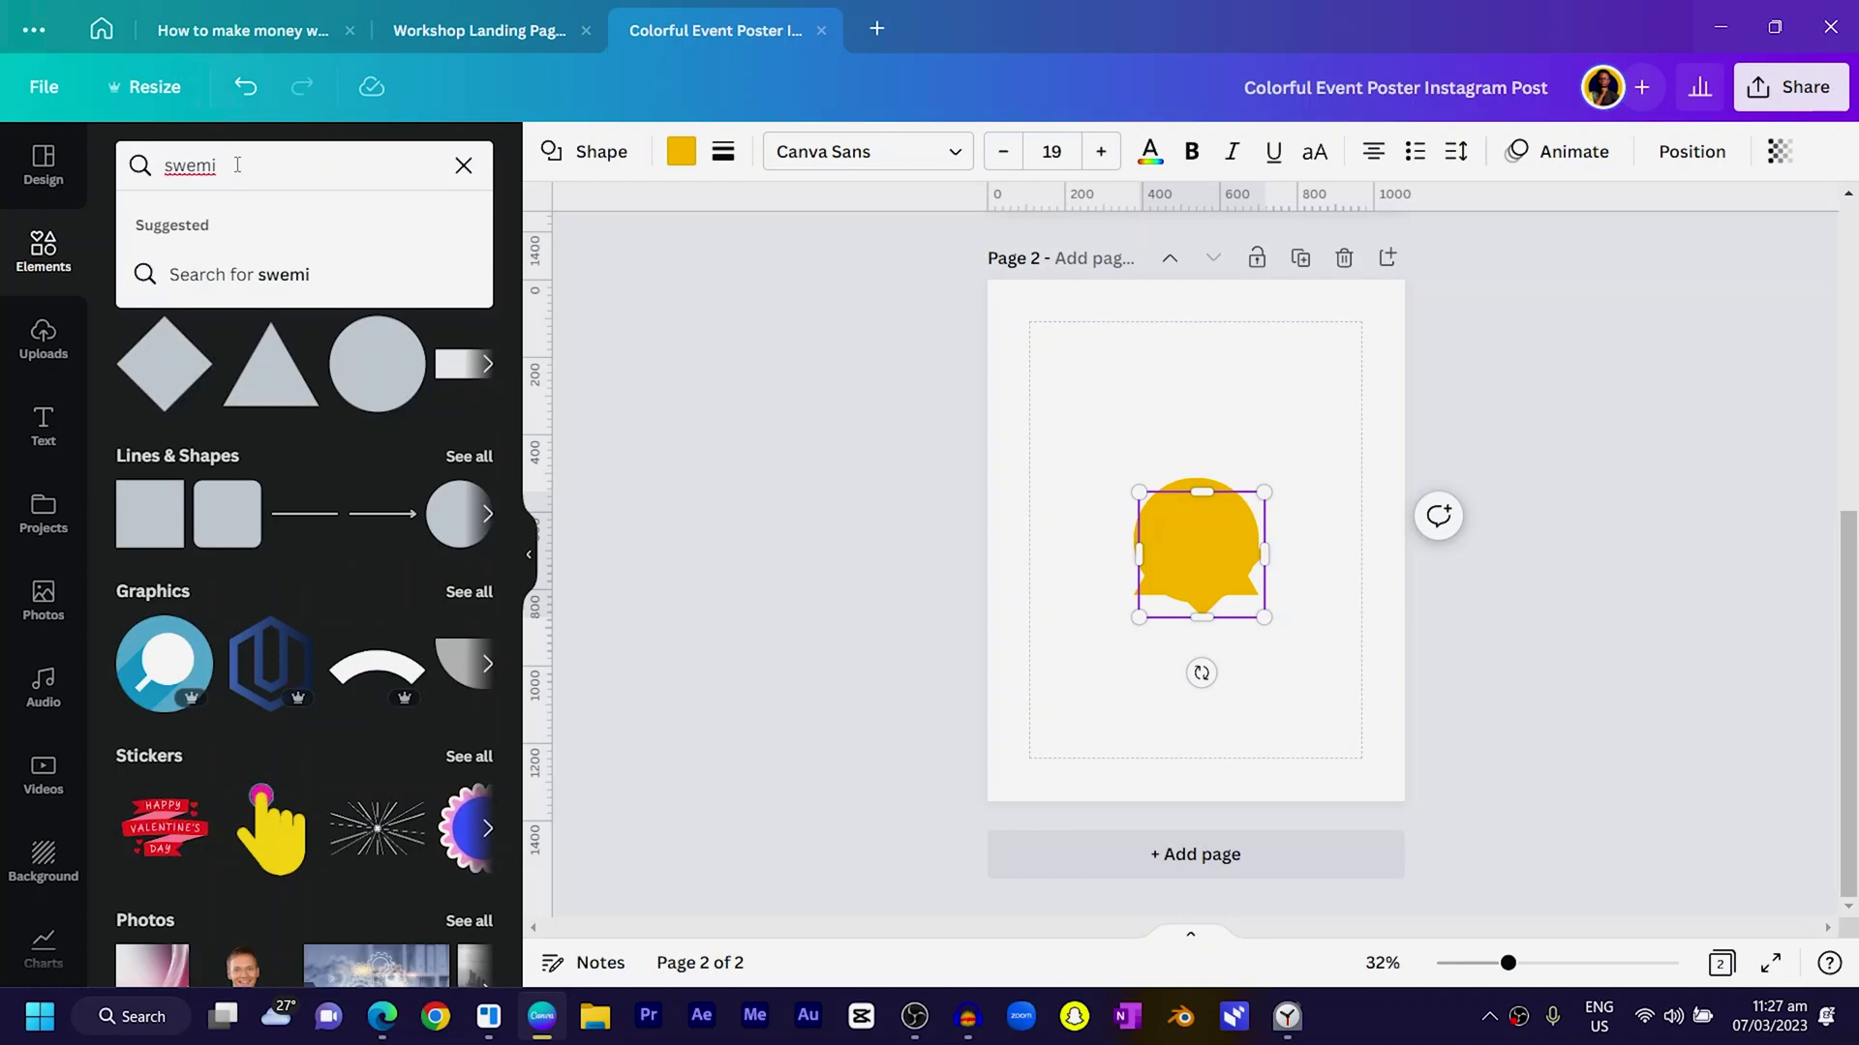
{"action": "key", "text": "BackSpace"}
{"action": "key", "text": "BackSpace"}
{"action": "key", "text": "BackSpace"}
{"action": "key", "text": "BackSpace"}
{"action": "key", "text": "BackSpace"}
{"action": "type", "text": "semi"}
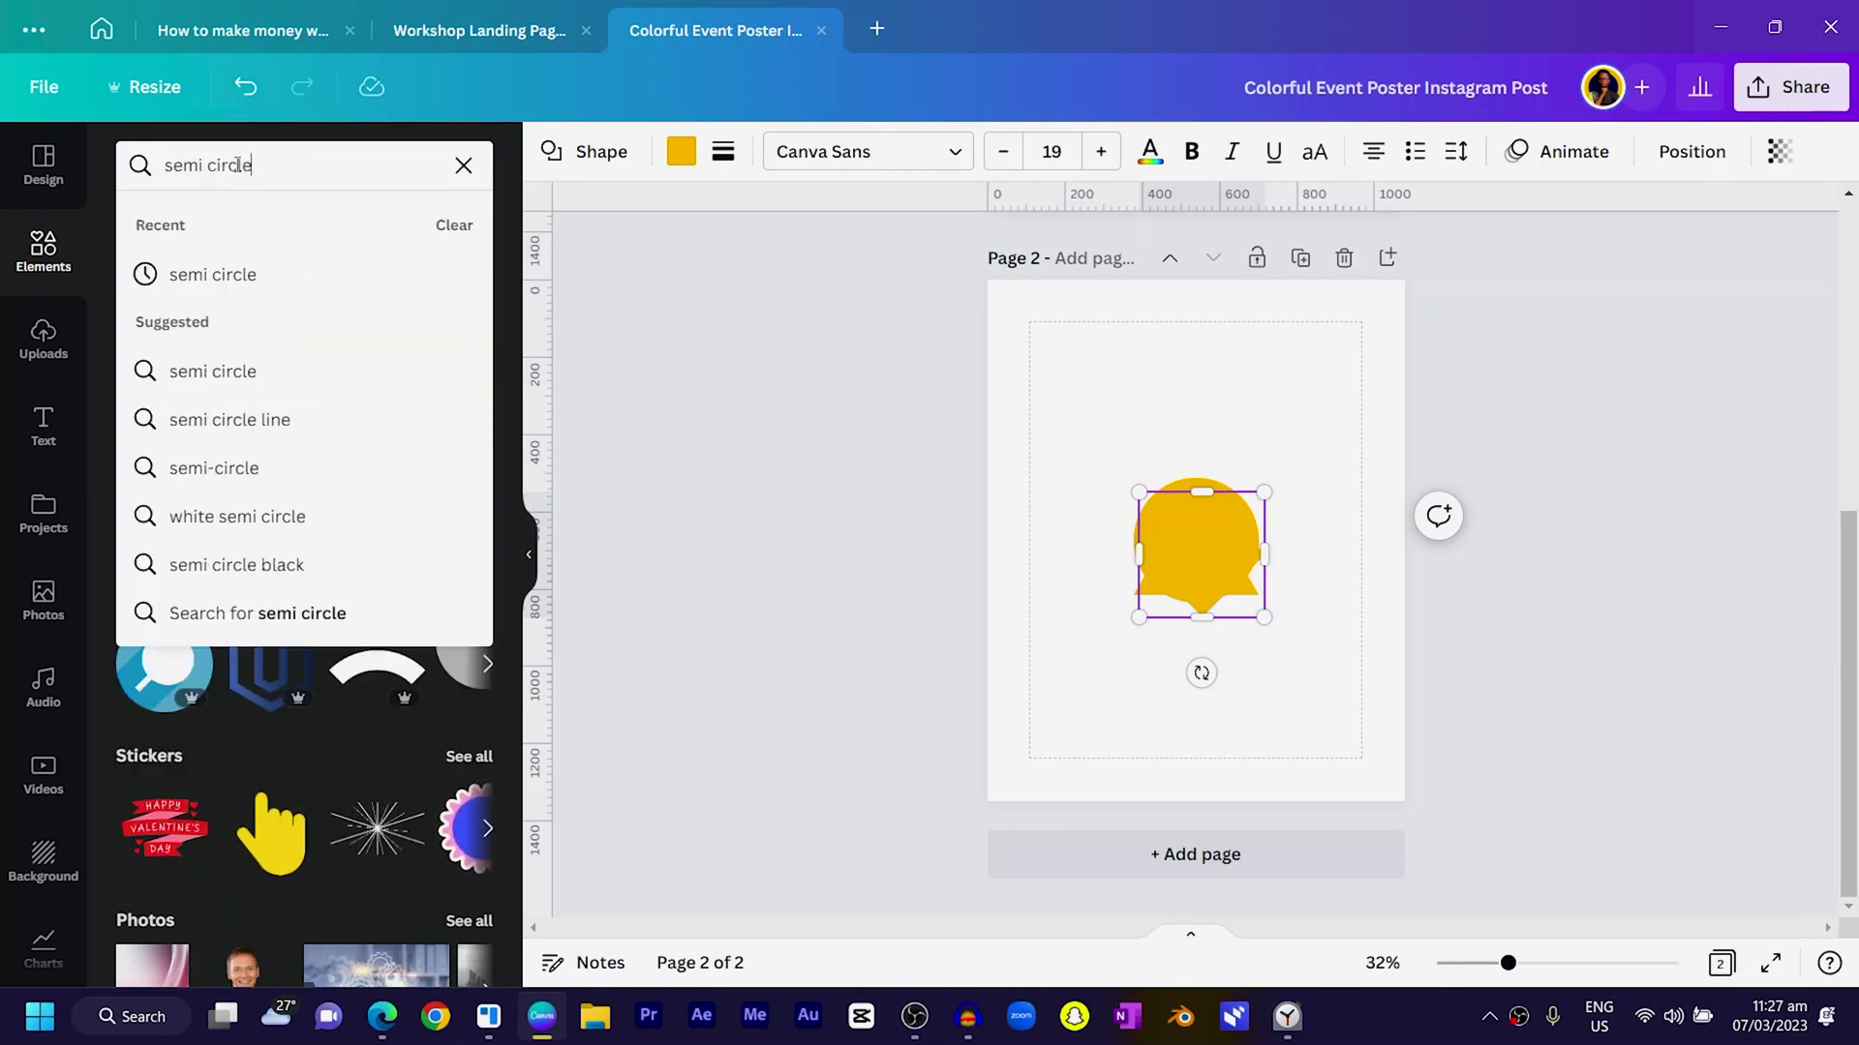
{"action": "key", "text": "Return"}
{"action": "left_click", "coordinate": [469, 351]}
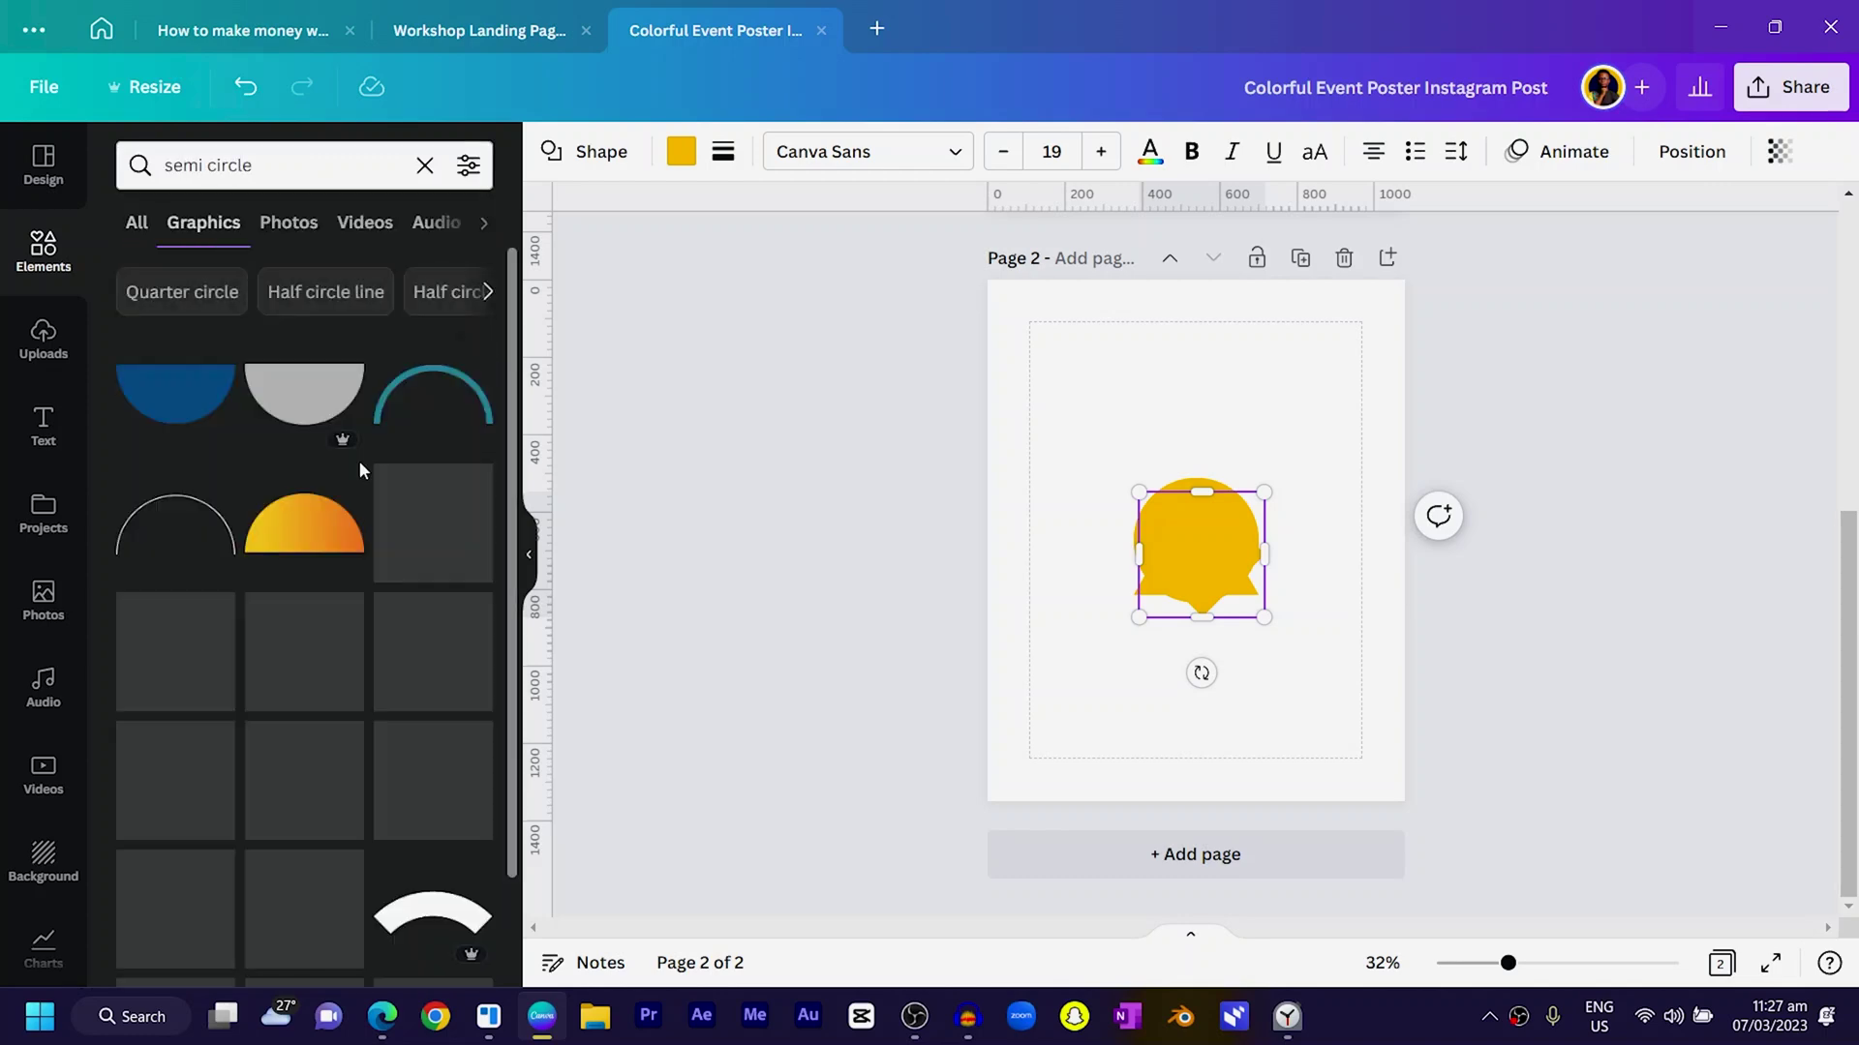
Insert the thick half-ring arch graphic and add a square shape to page 2.
{"action": "scroll", "coordinate": [441, 768], "scroll_direction": "down", "scroll_amount": 2}
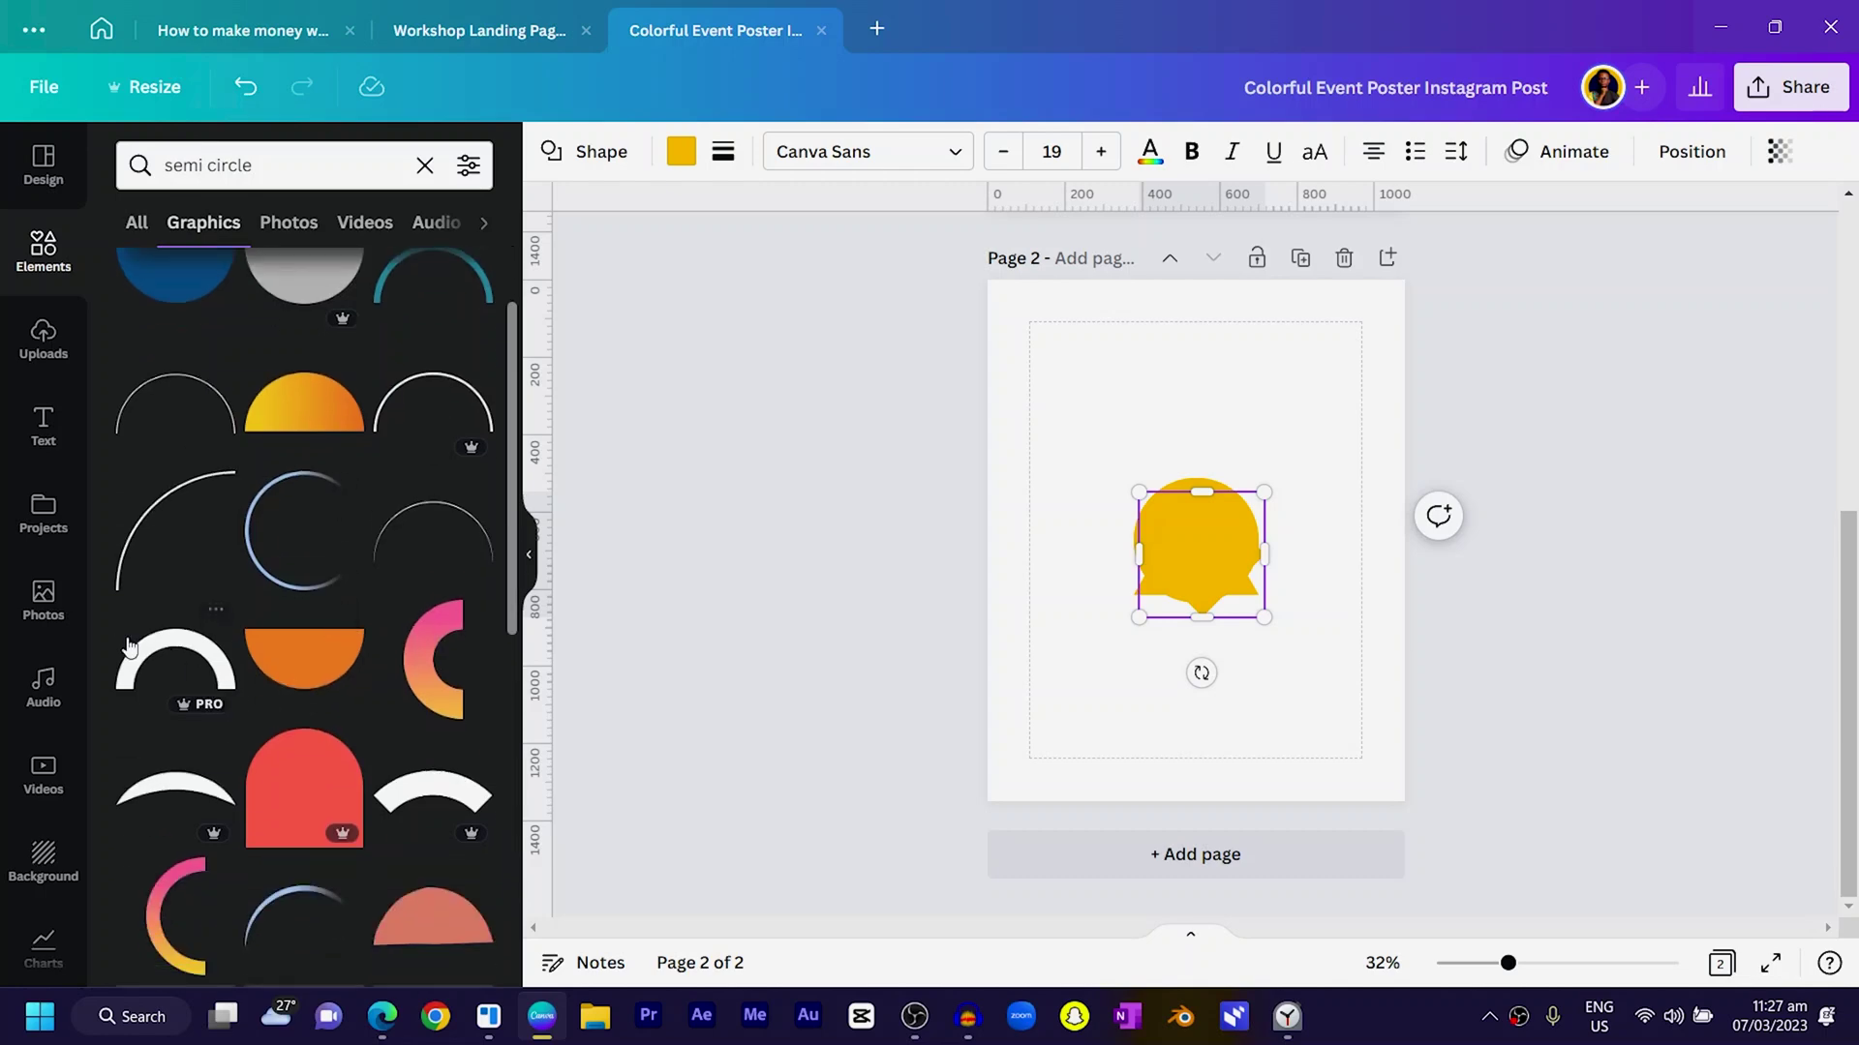
{"action": "left_click", "coordinate": [175, 663]}
{"action": "scroll", "coordinate": [964, 573], "scroll_direction": "up", "scroll_amount": 2}
{"action": "scroll", "coordinate": [968, 578], "scroll_direction": "up", "scroll_amount": 3}
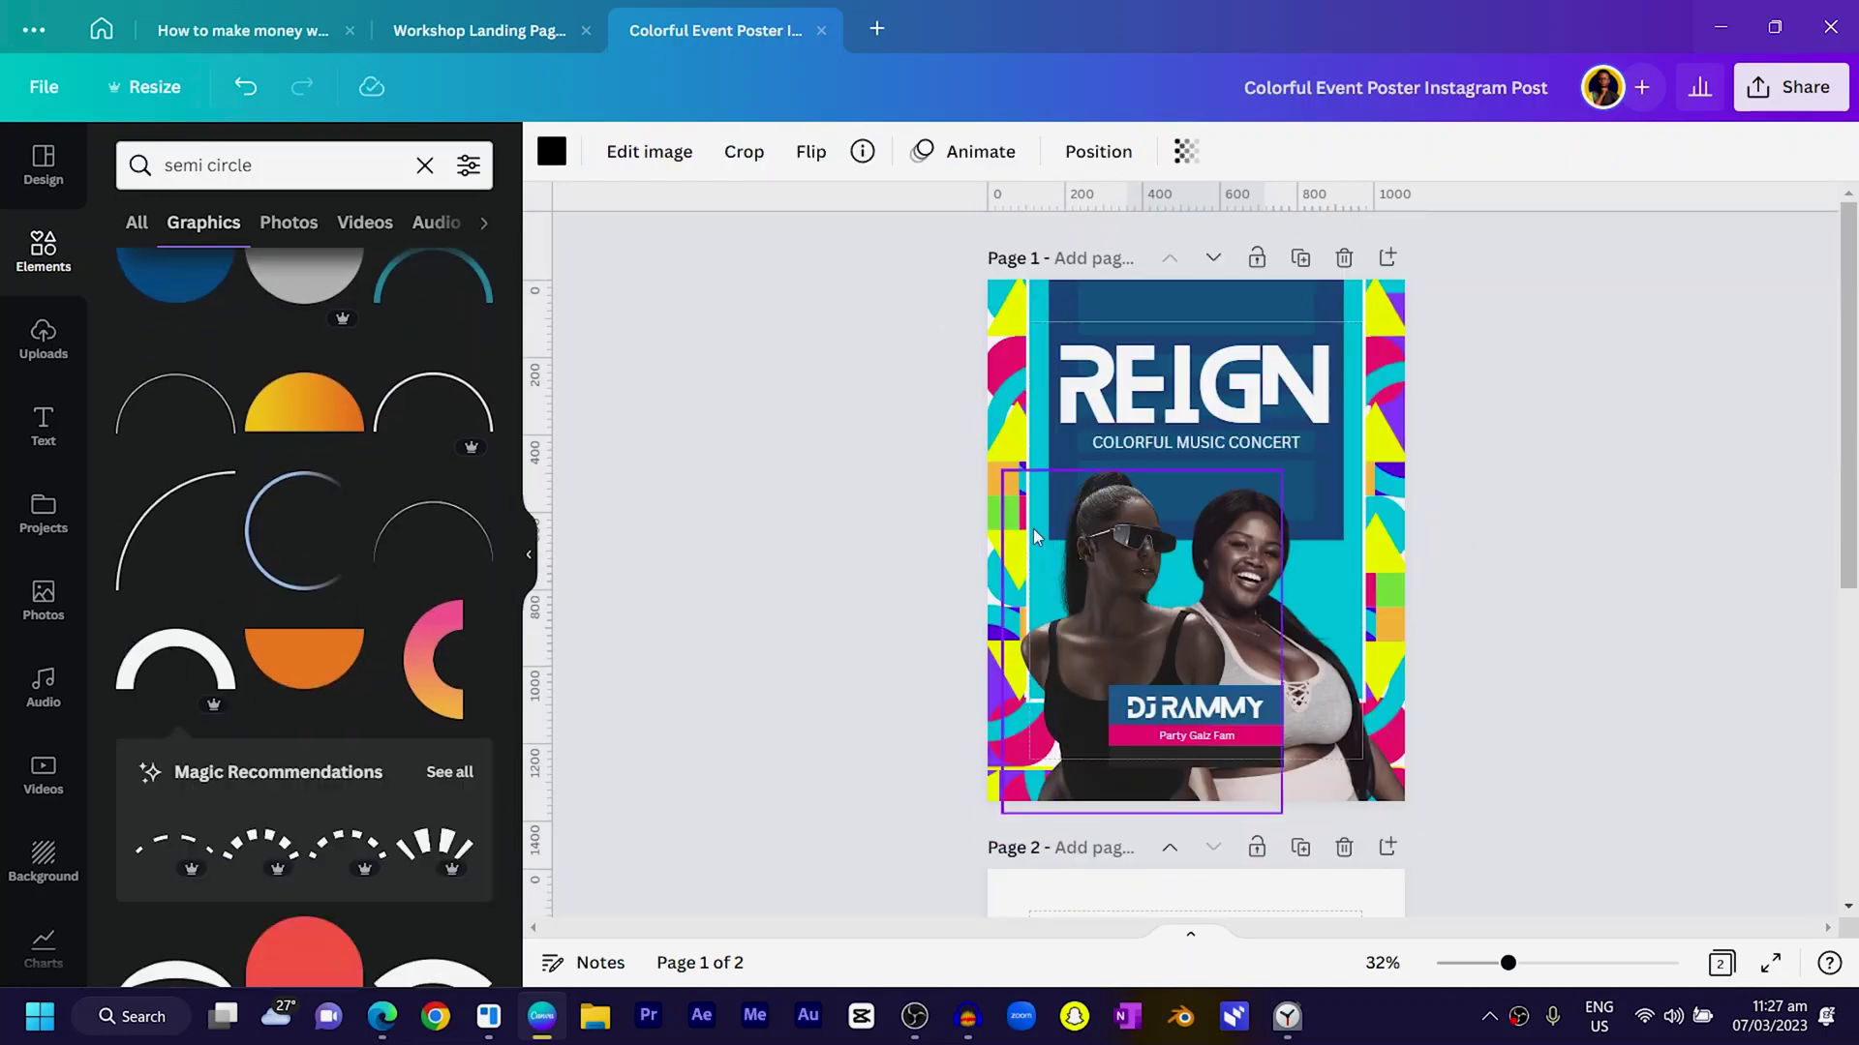
{"action": "scroll", "coordinate": [977, 542], "scroll_direction": "down", "scroll_amount": 5}
{"action": "left_click", "coordinate": [1059, 699]}
{"action": "key", "text": "r"}
Spread the overlapping shapes apart: square at upper left, diamond to the right, triangle at lower left, leaving the circle central.
{"action": "left_click_drag", "start_coordinate": [1232, 583], "coordinate": [1123, 427]}
{"action": "left_click_drag", "start_coordinate": [1222, 538], "coordinate": [1234, 688]}
{"action": "left_click_drag", "start_coordinate": [1202, 600], "coordinate": [1276, 526]}
{"action": "left_click", "coordinate": [1116, 594]}
{"action": "left_click_drag", "start_coordinate": [1123, 600], "coordinate": [981, 660]}
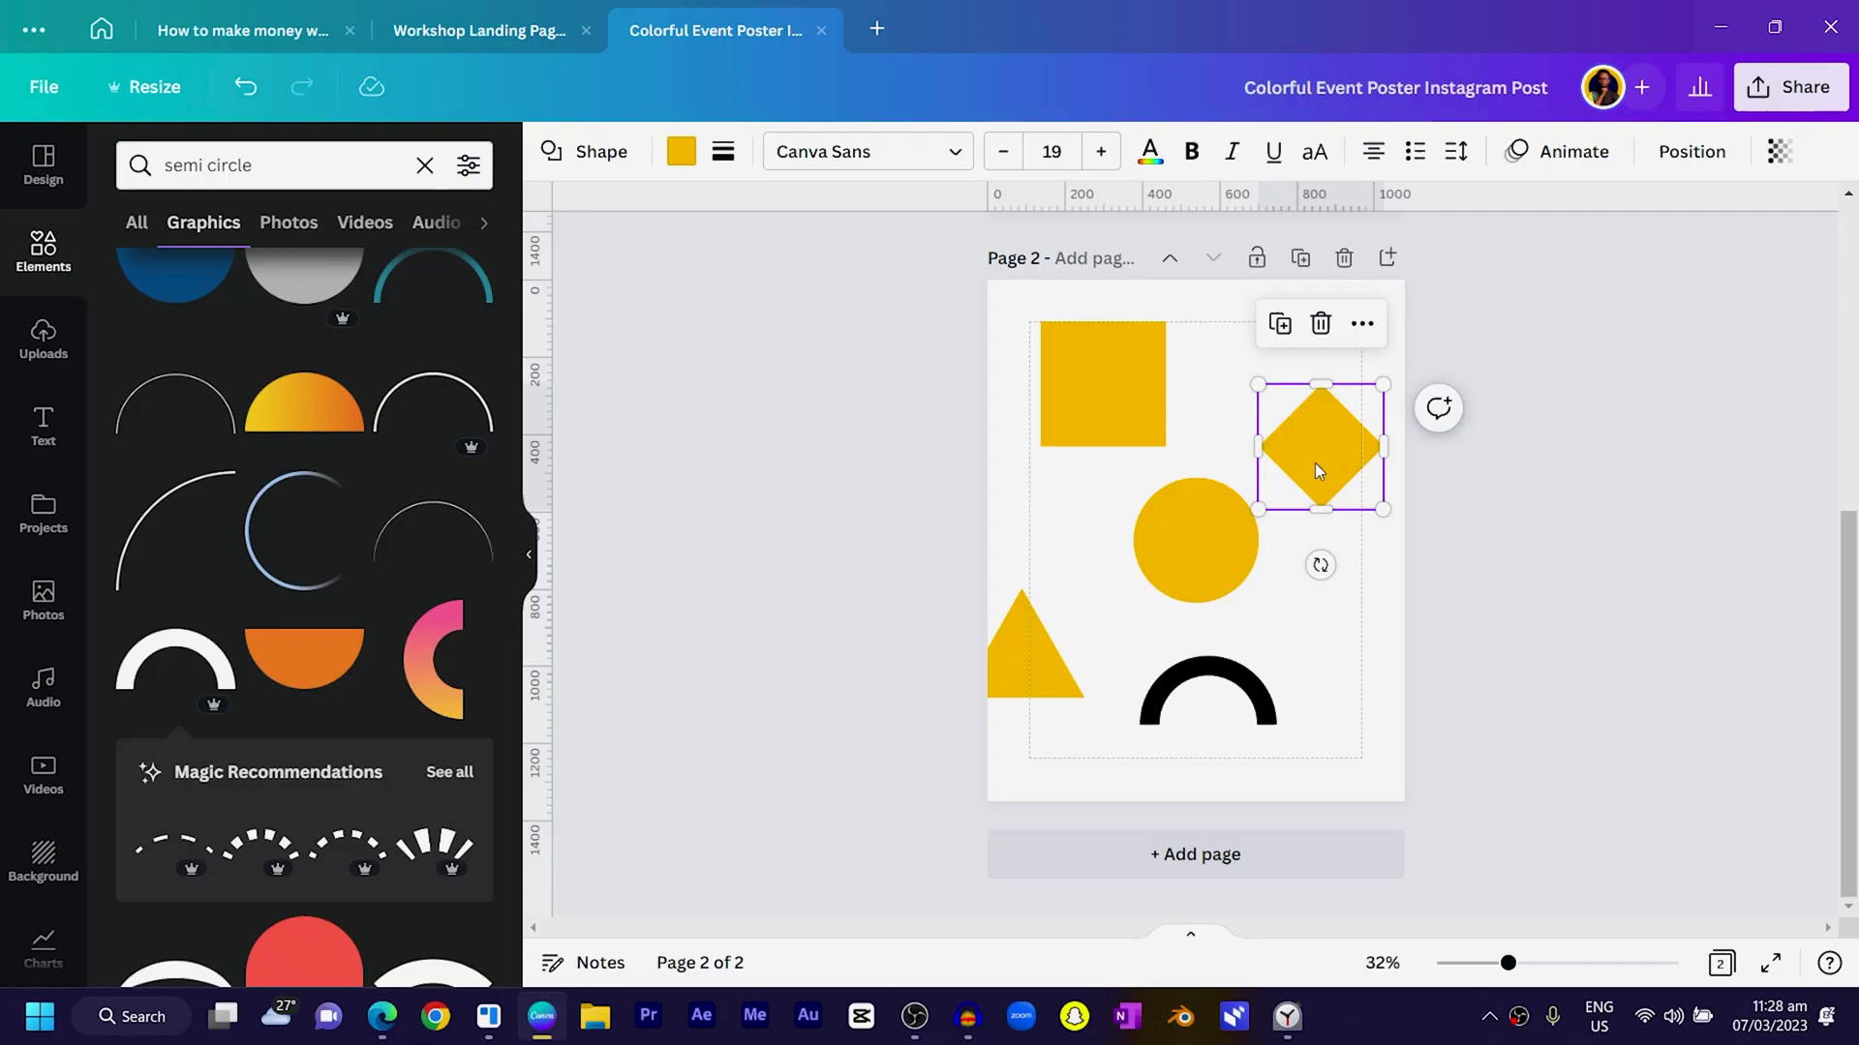
Fill the square with violet and the diamond with magenta pink from the document colors.
{"action": "left_click", "coordinate": [1125, 427]}
{"action": "left_click", "coordinate": [678, 152]}
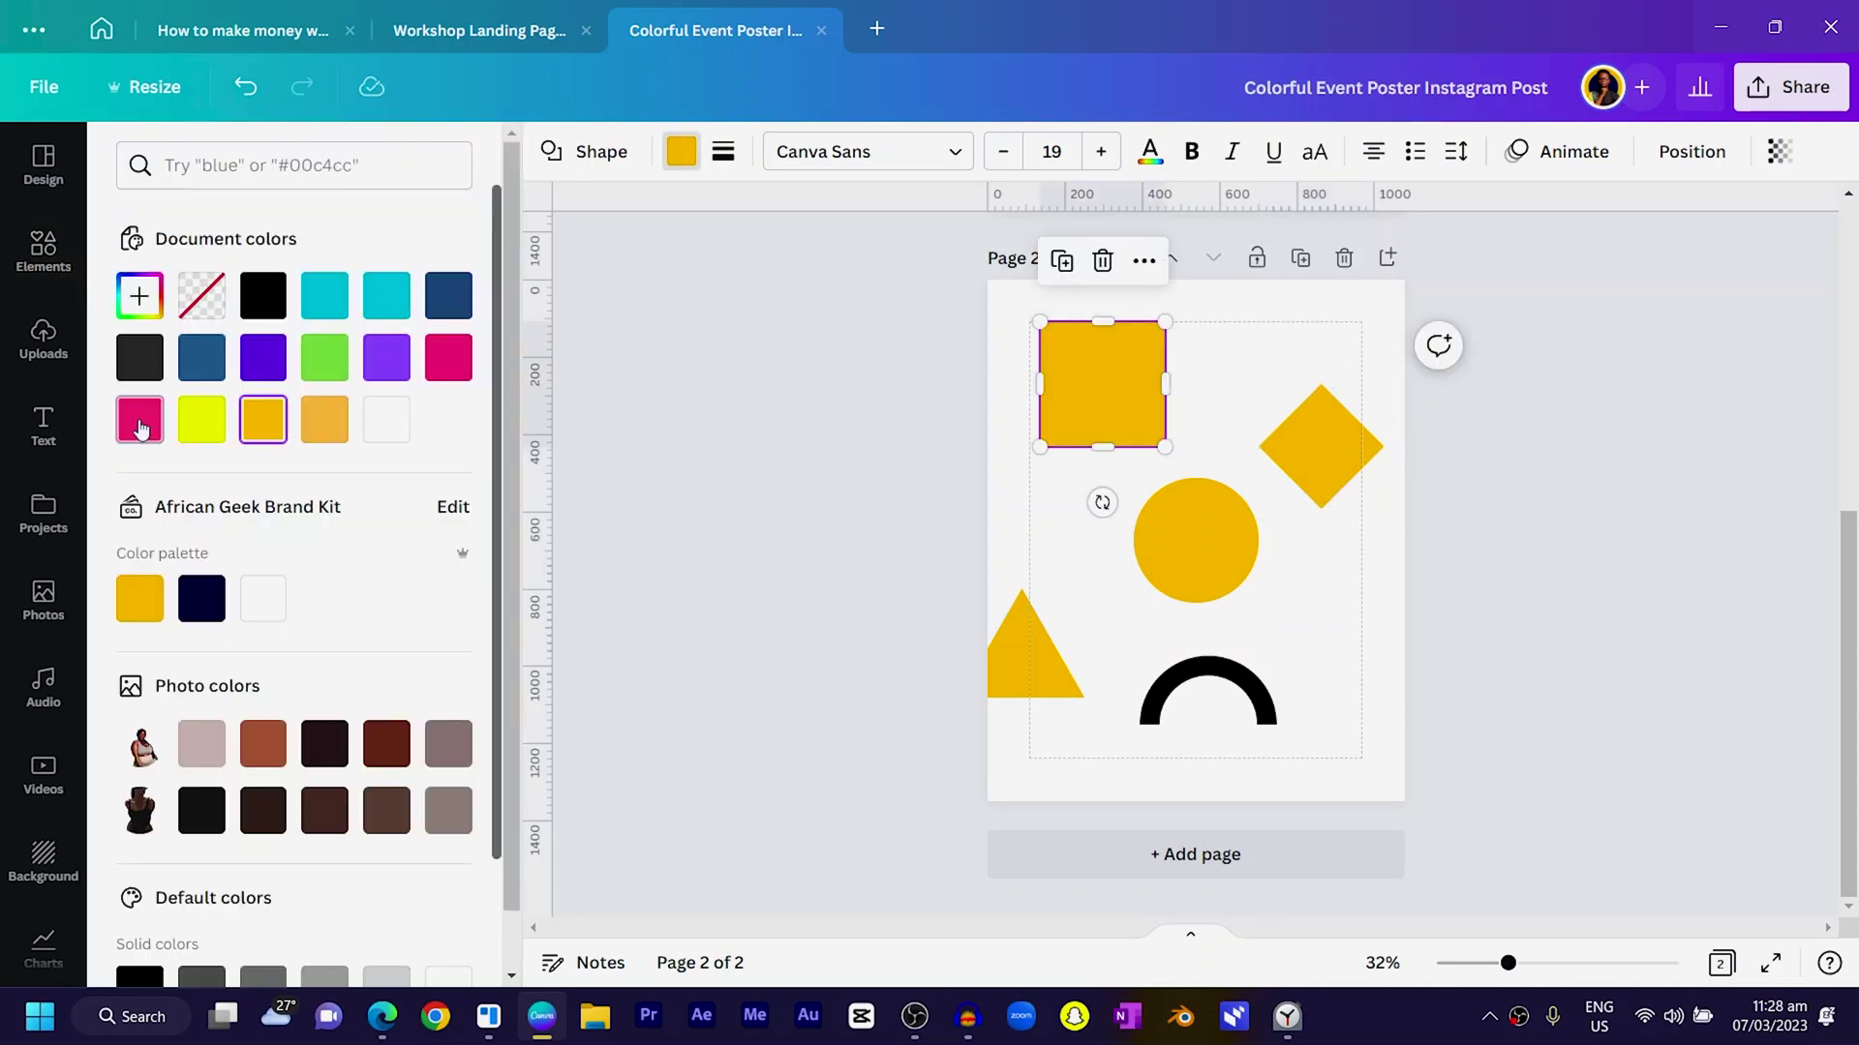
{"action": "left_click", "coordinate": [264, 357]}
{"action": "left_click", "coordinate": [1334, 445]}
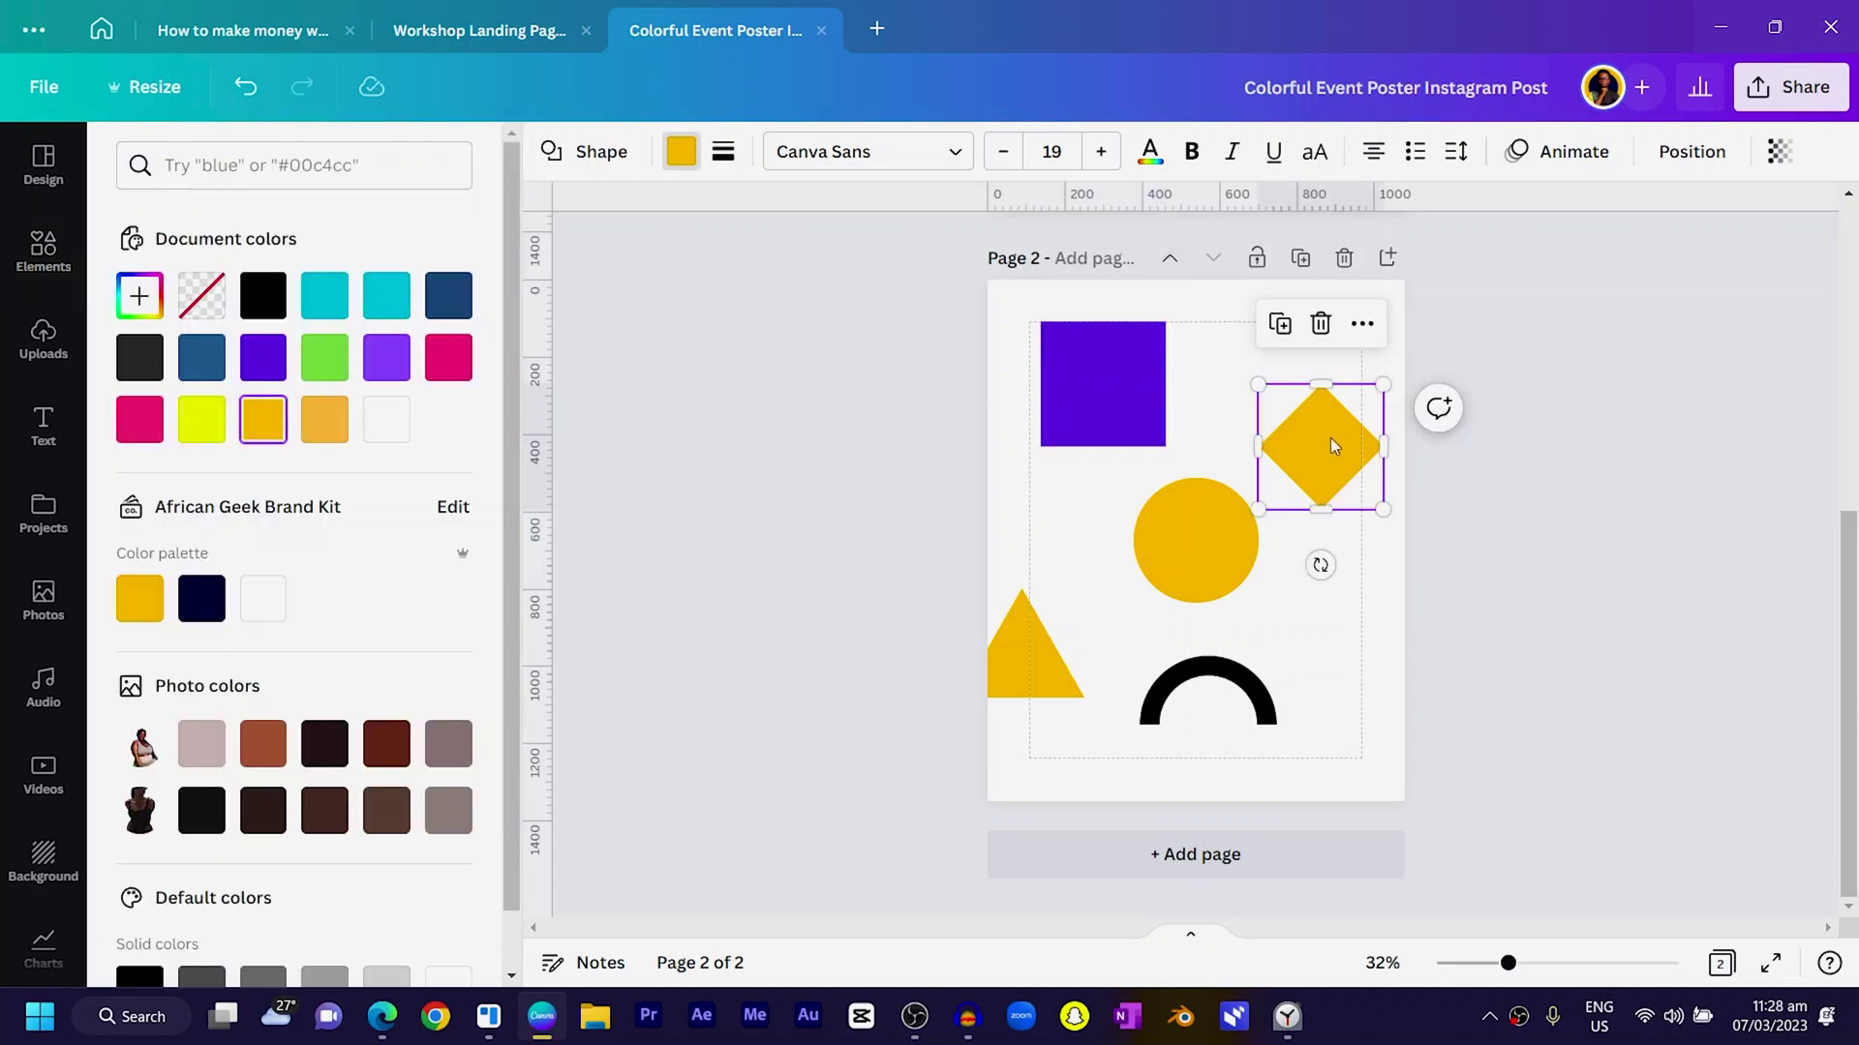
{"action": "left_click", "coordinate": [448, 357]}
Fill the circle with yellow, then move the triangle fully onto the page and fill it with bright green.
{"action": "key", "text": "Tab"}
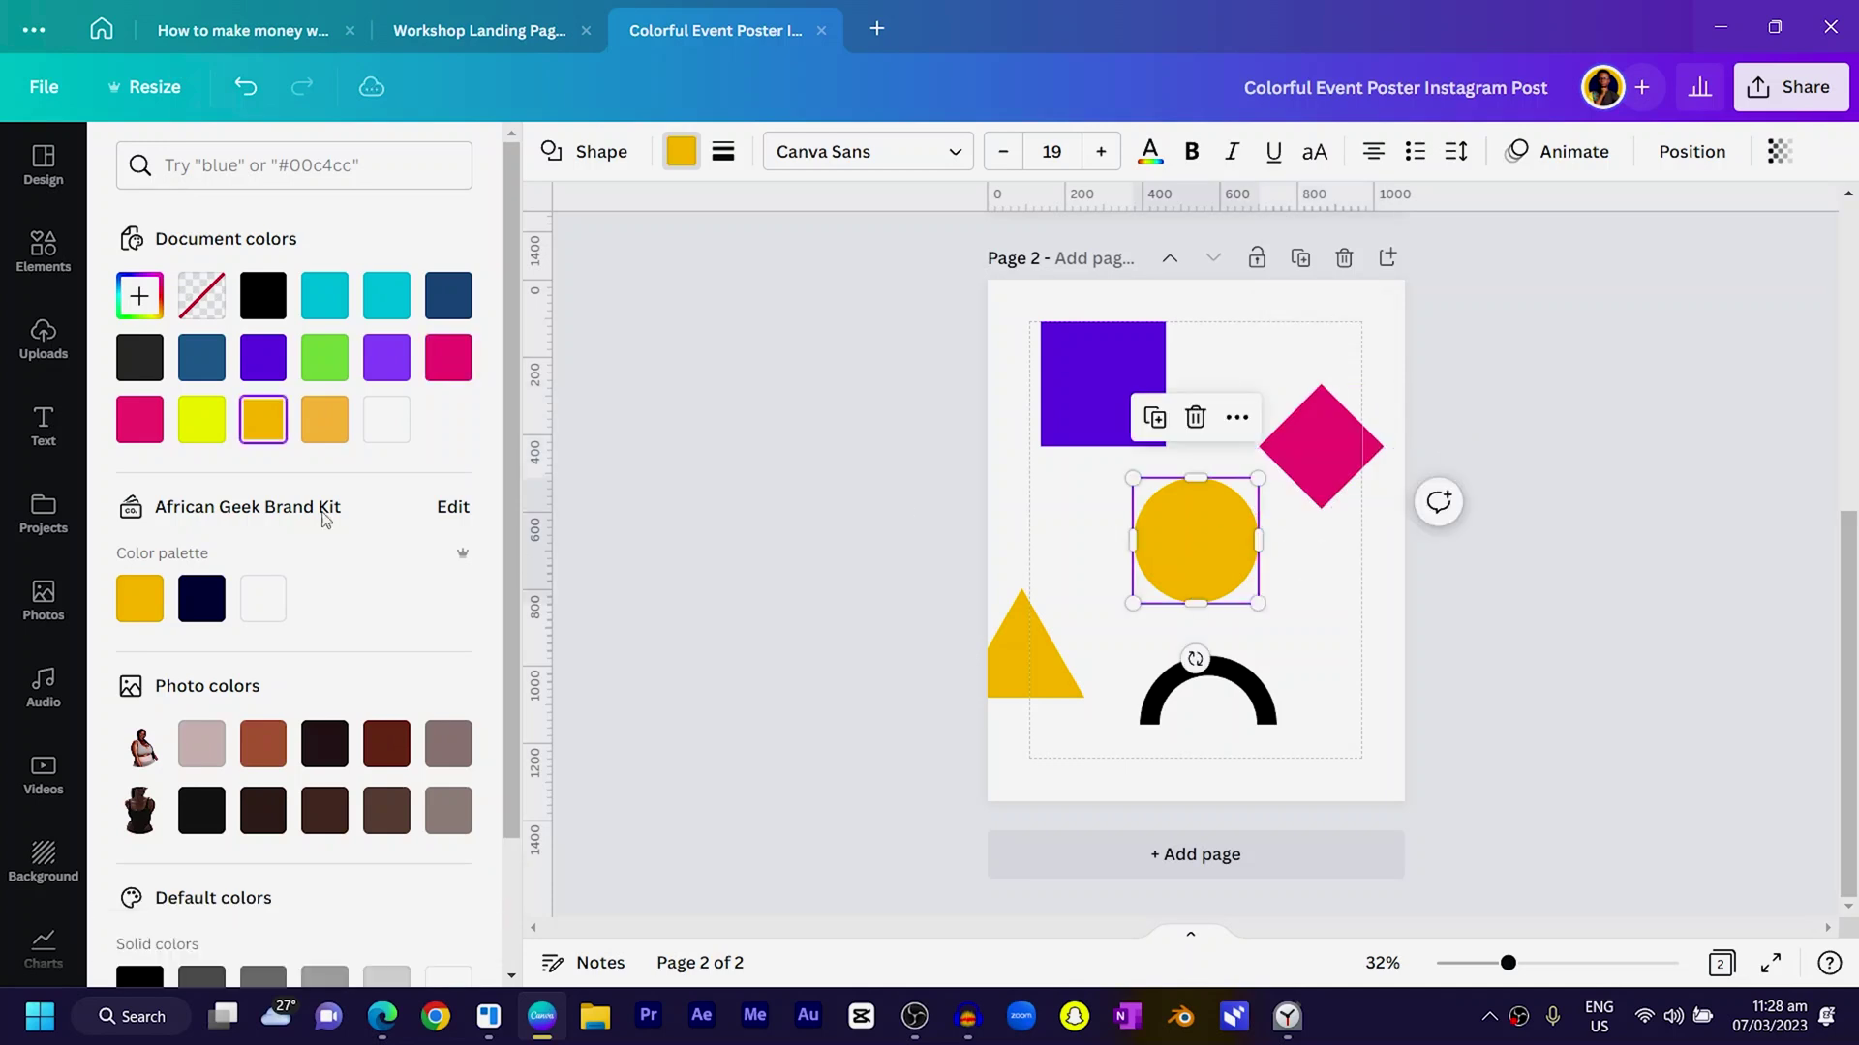
{"action": "left_click", "coordinate": [201, 419]}
{"action": "left_click", "coordinate": [997, 663]}
{"action": "left_click_drag", "start_coordinate": [1016, 661], "coordinate": [1067, 660]}
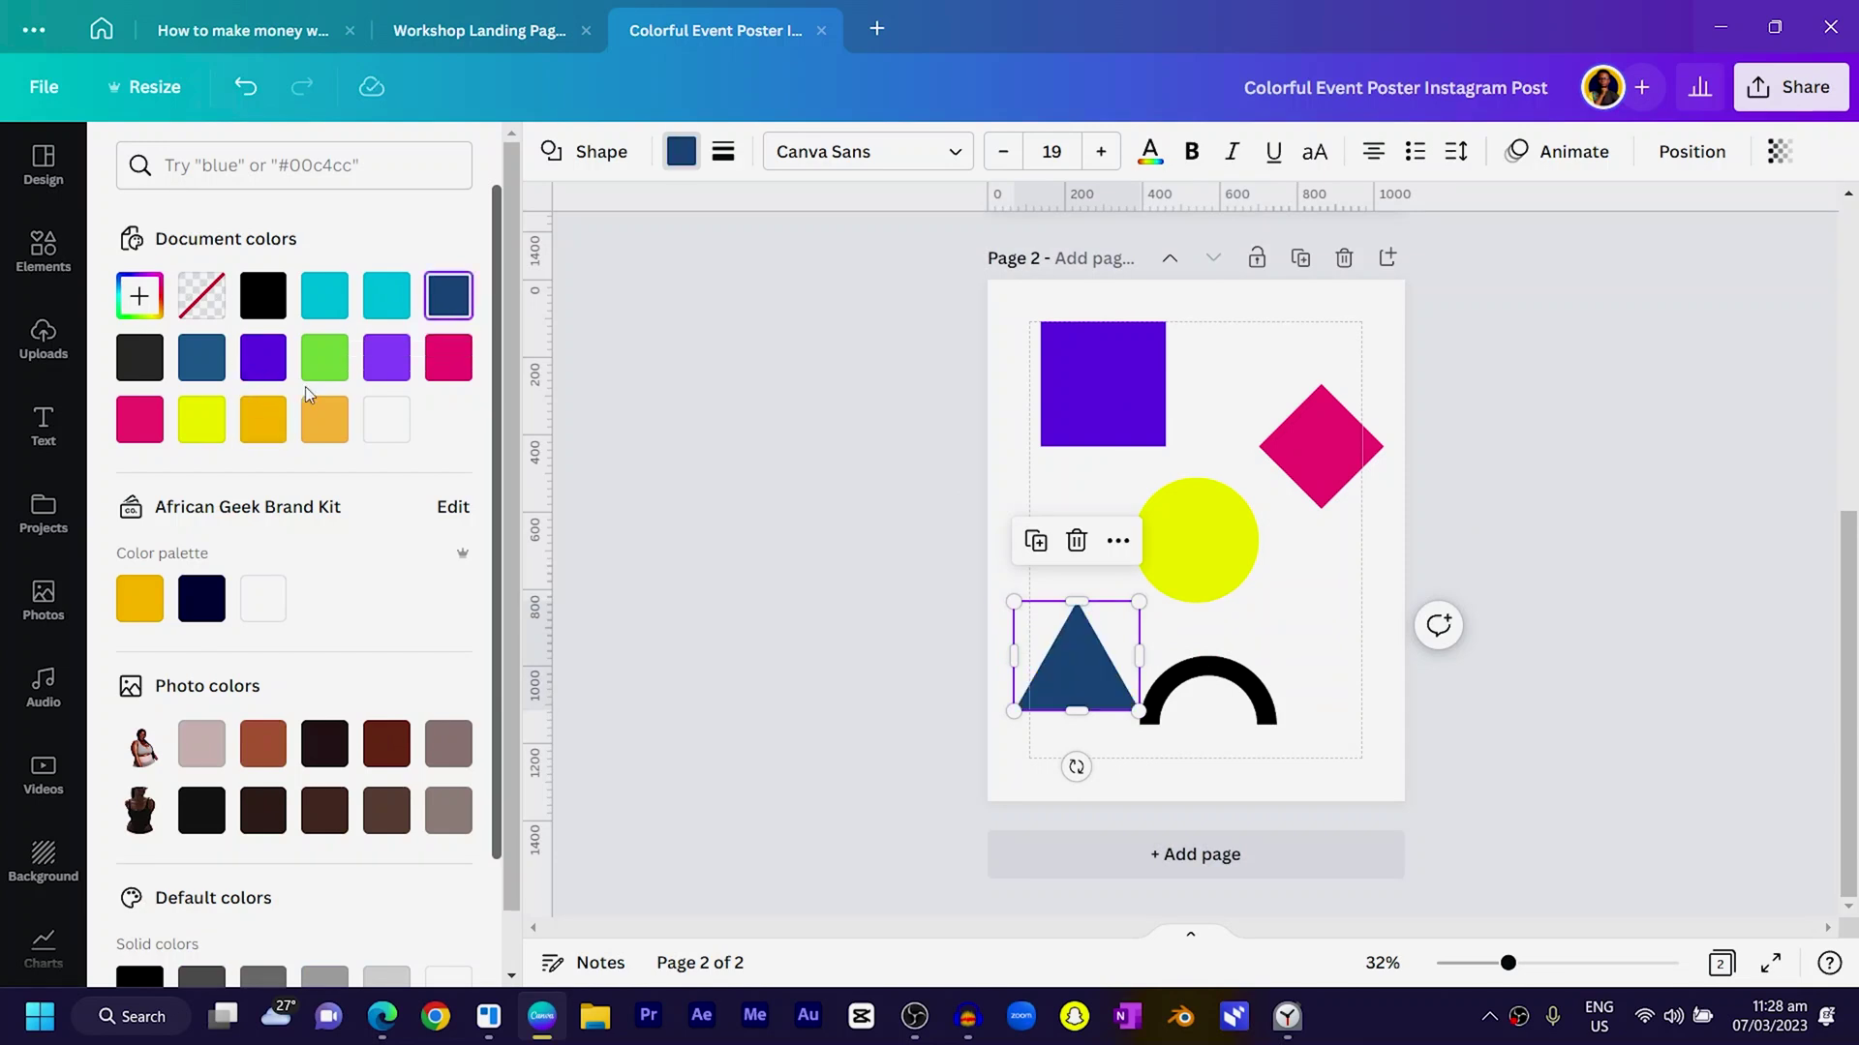
{"action": "left_click", "coordinate": [1208, 704]}
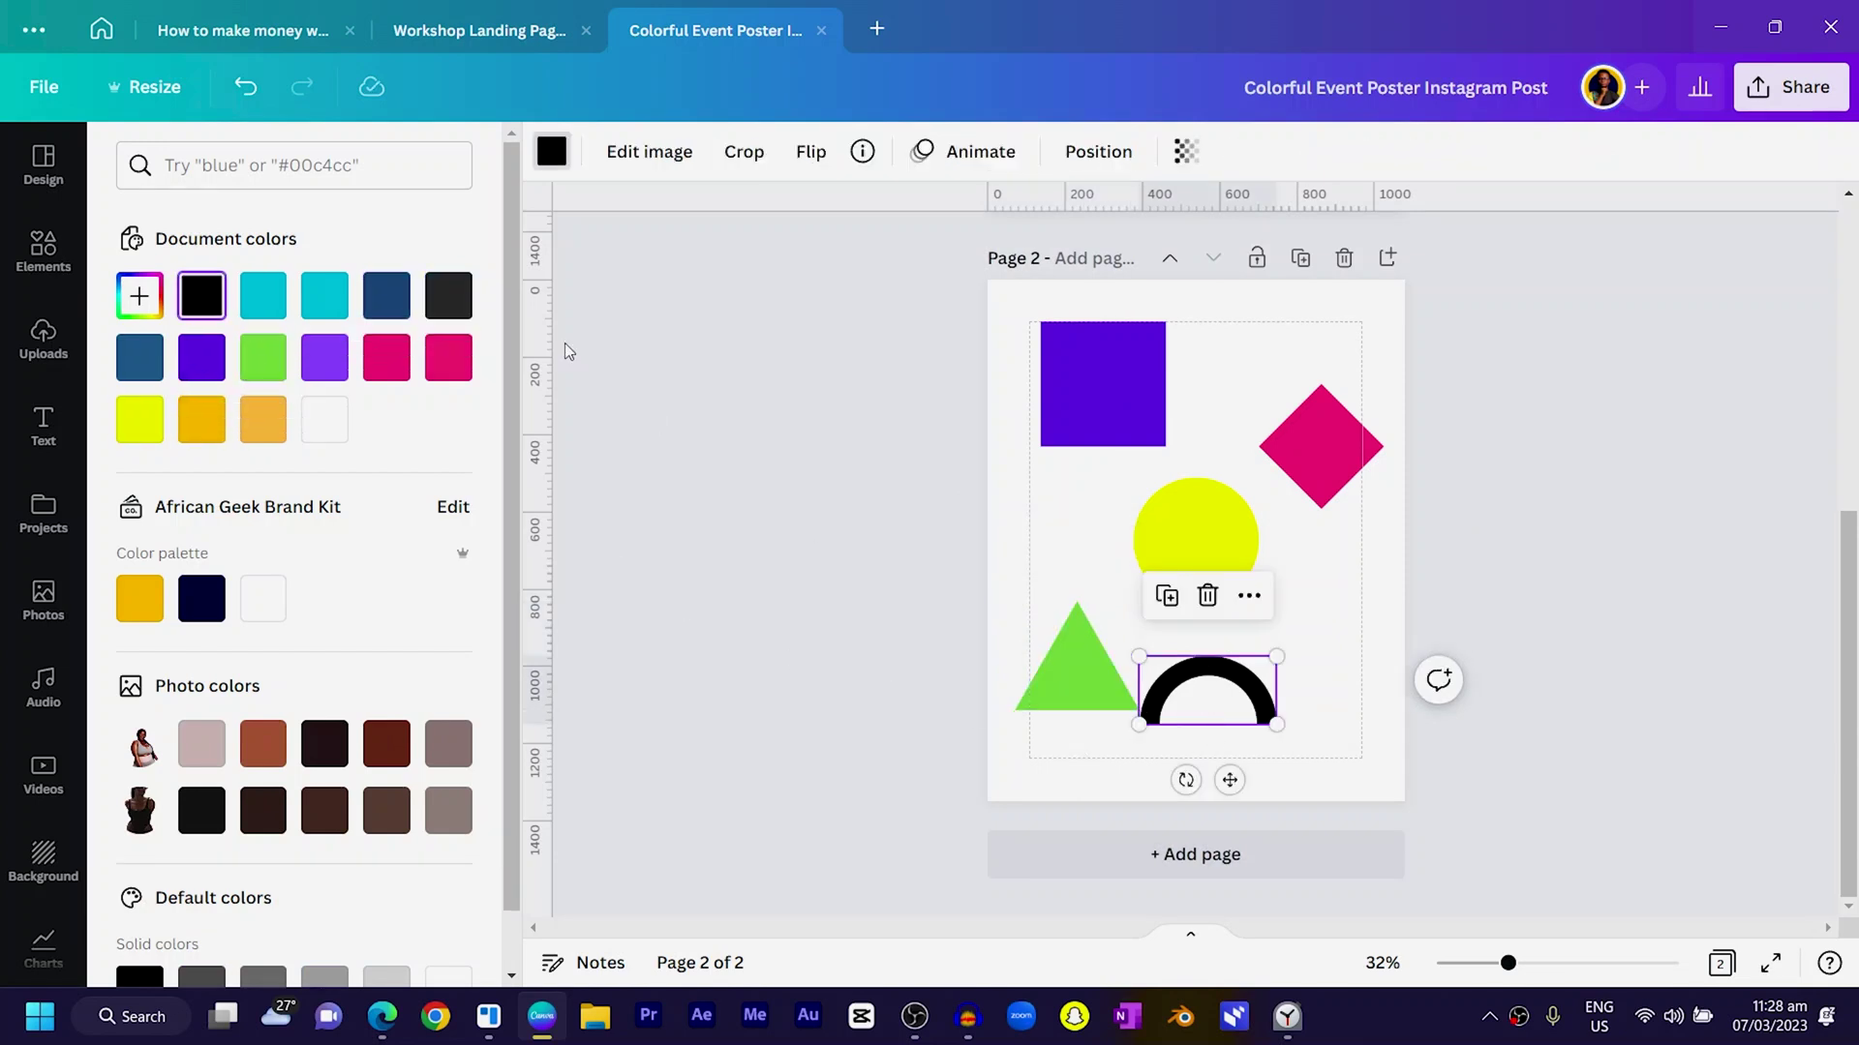
Place two uploaded geometric pattern images on page 2 as references, stacked to the right of the shape column.
{"action": "scroll", "coordinate": [266, 385], "scroll_direction": "down", "scroll_amount": 4}
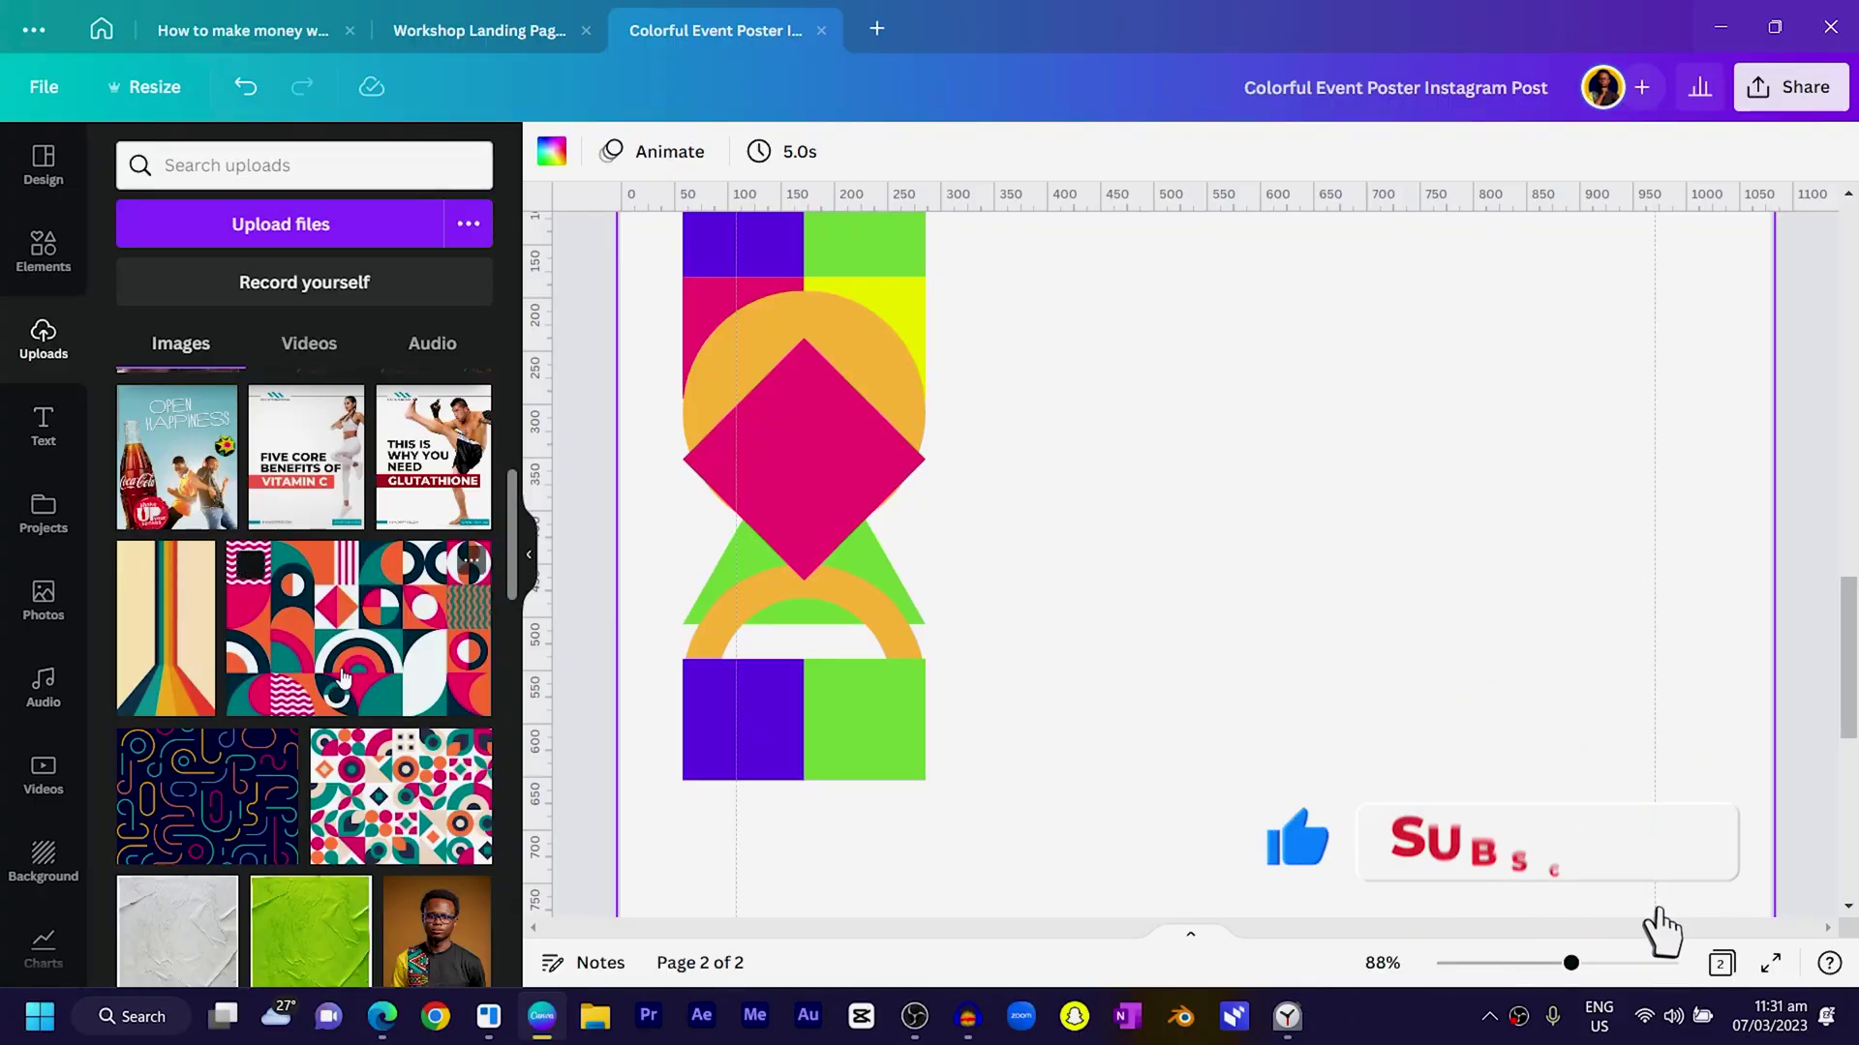
{"action": "left_click_drag", "start_coordinate": [344, 678], "coordinate": [1024, 622]}
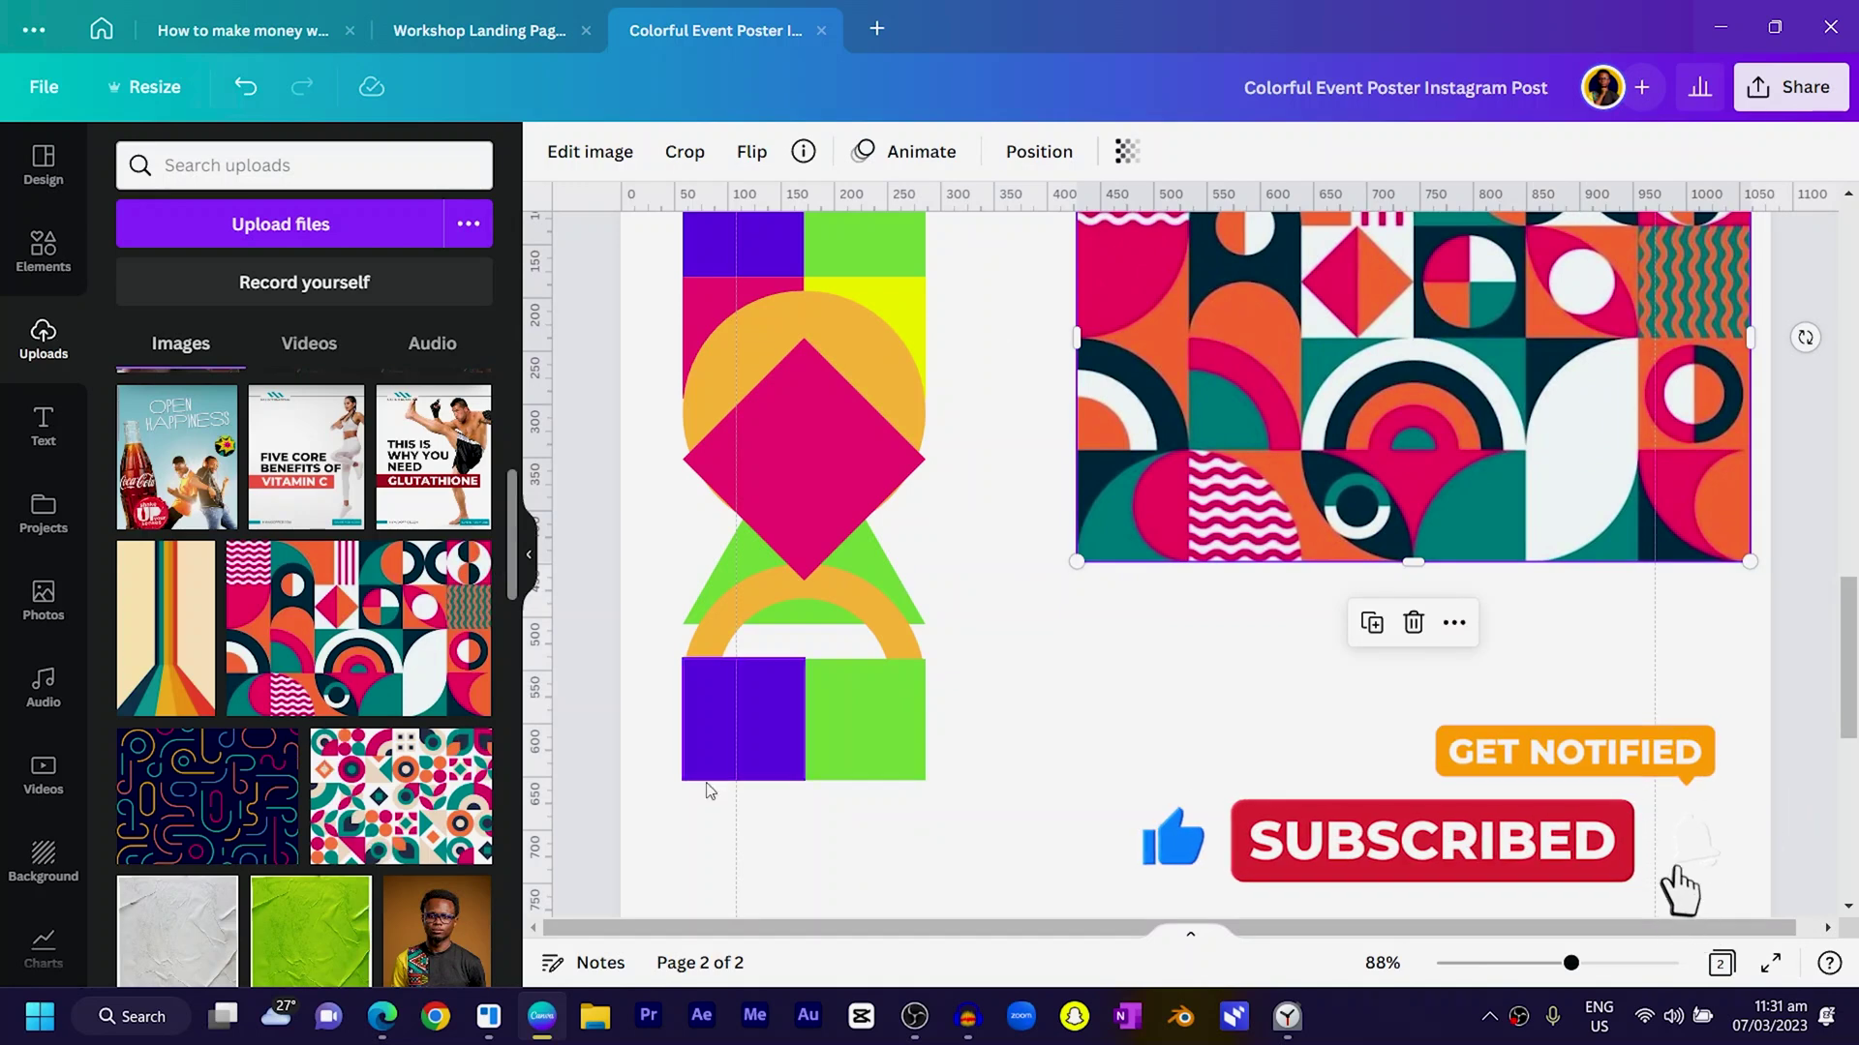
{"action": "left_click_drag", "start_coordinate": [430, 826], "coordinate": [1335, 808]}
{"action": "scroll", "coordinate": [1360, 573], "scroll_direction": "up", "scroll_amount": 3}
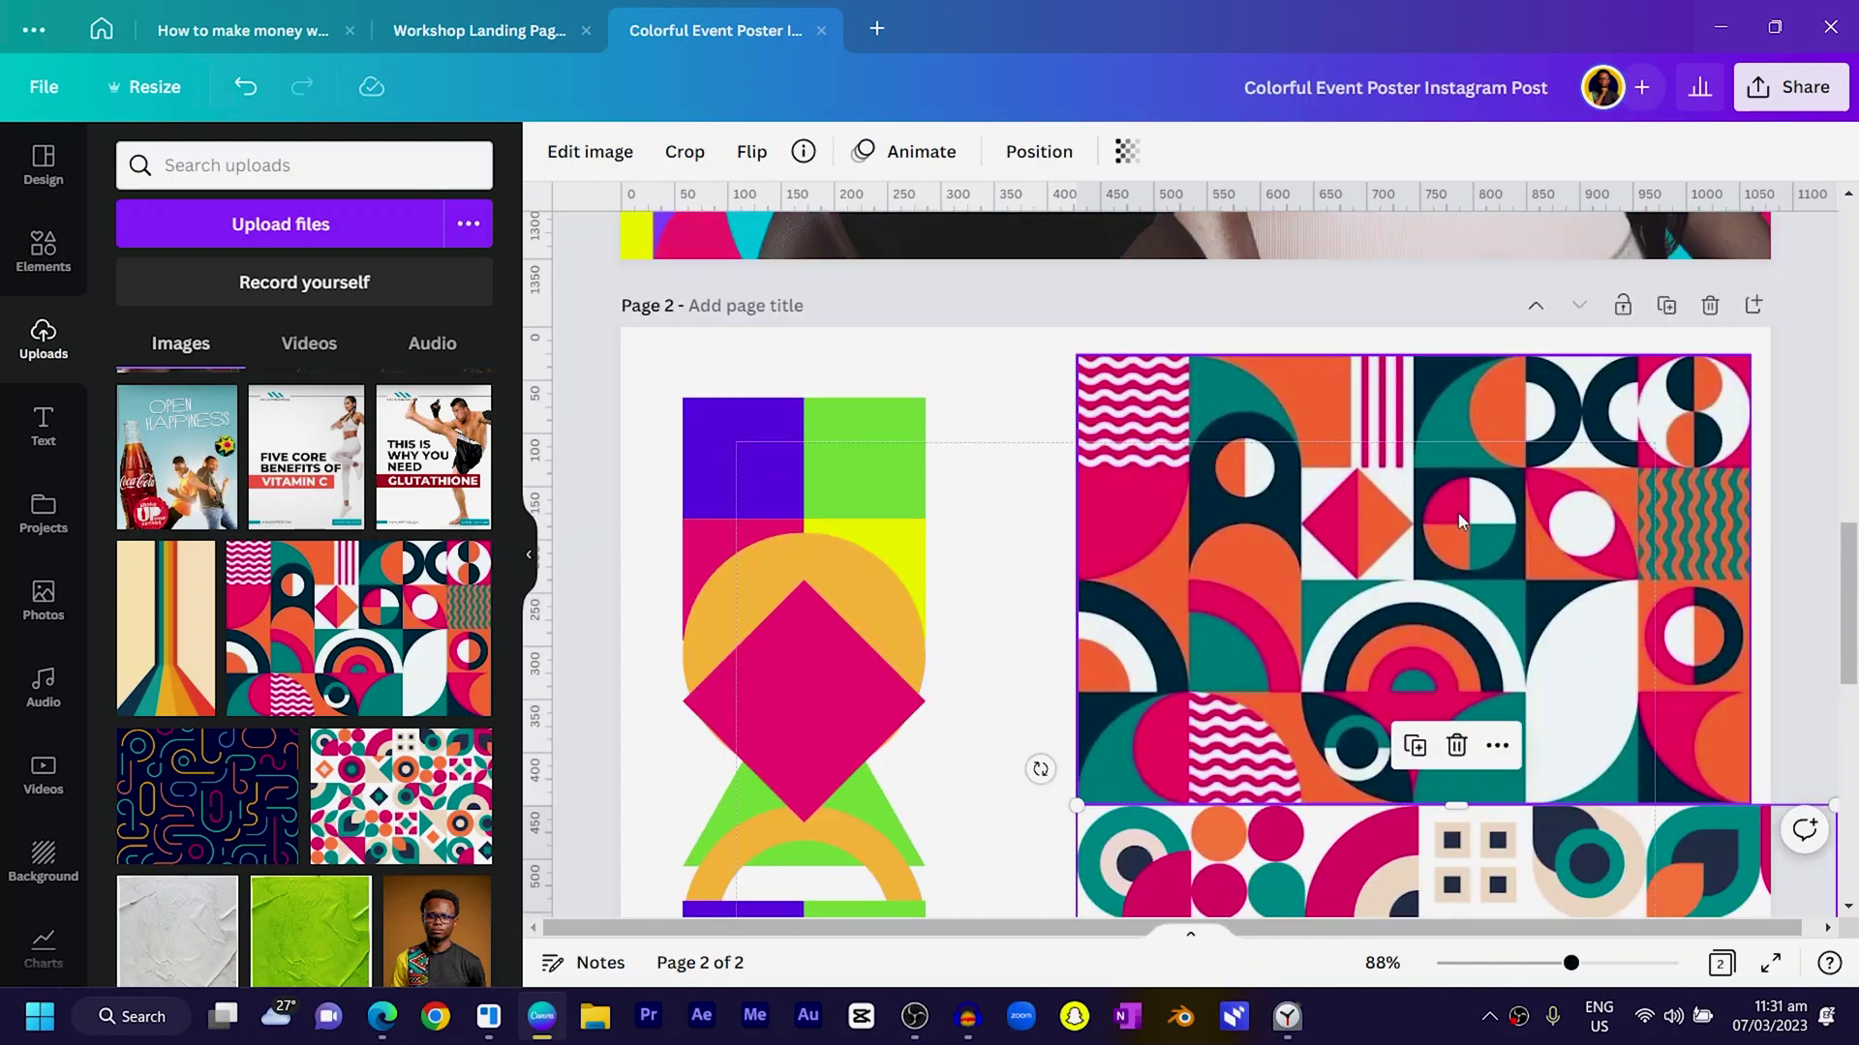
{"action": "scroll", "coordinate": [850, 595], "scroll_direction": "down", "scroll_amount": 2}
Build a slanted pink rectangle below the column from two smaller, adjoining copies of the pink diamond.
{"action": "left_click", "coordinate": [816, 519]}
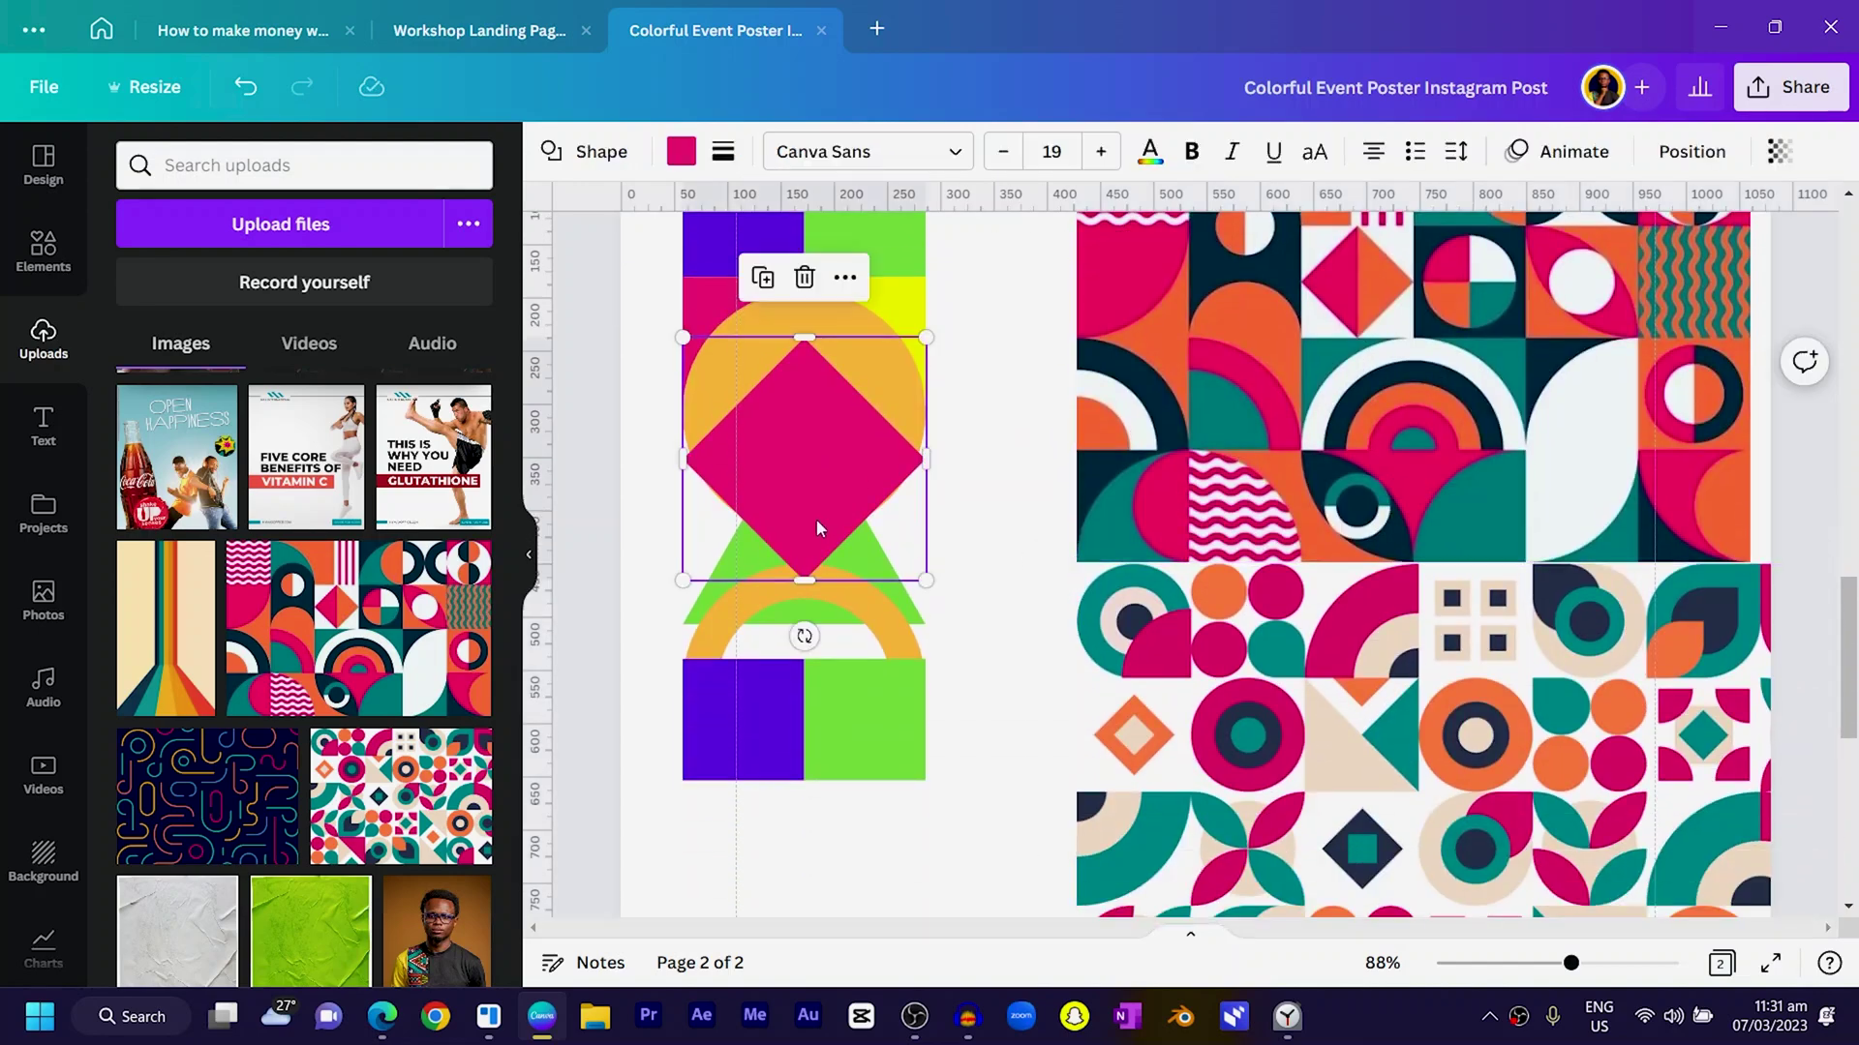
{"action": "left_click_drag", "start_coordinate": [845, 474], "coordinate": [825, 582]}
{"action": "scroll", "coordinate": [825, 582], "scroll_direction": "down", "scroll_amount": 5}
{"action": "left_click_drag", "start_coordinate": [924, 704], "coordinate": [786, 639]}
{"action": "left_click_drag", "start_coordinate": [762, 569], "coordinate": [803, 612]}
{"action": "left_click", "coordinate": [896, 523]}
Copy the orange arch below the column, rotate it 45° and scale it to sit against the slanted pink rectangle's upper edge.
{"action": "scroll", "coordinate": [896, 523], "scroll_direction": "up", "scroll_amount": 3}
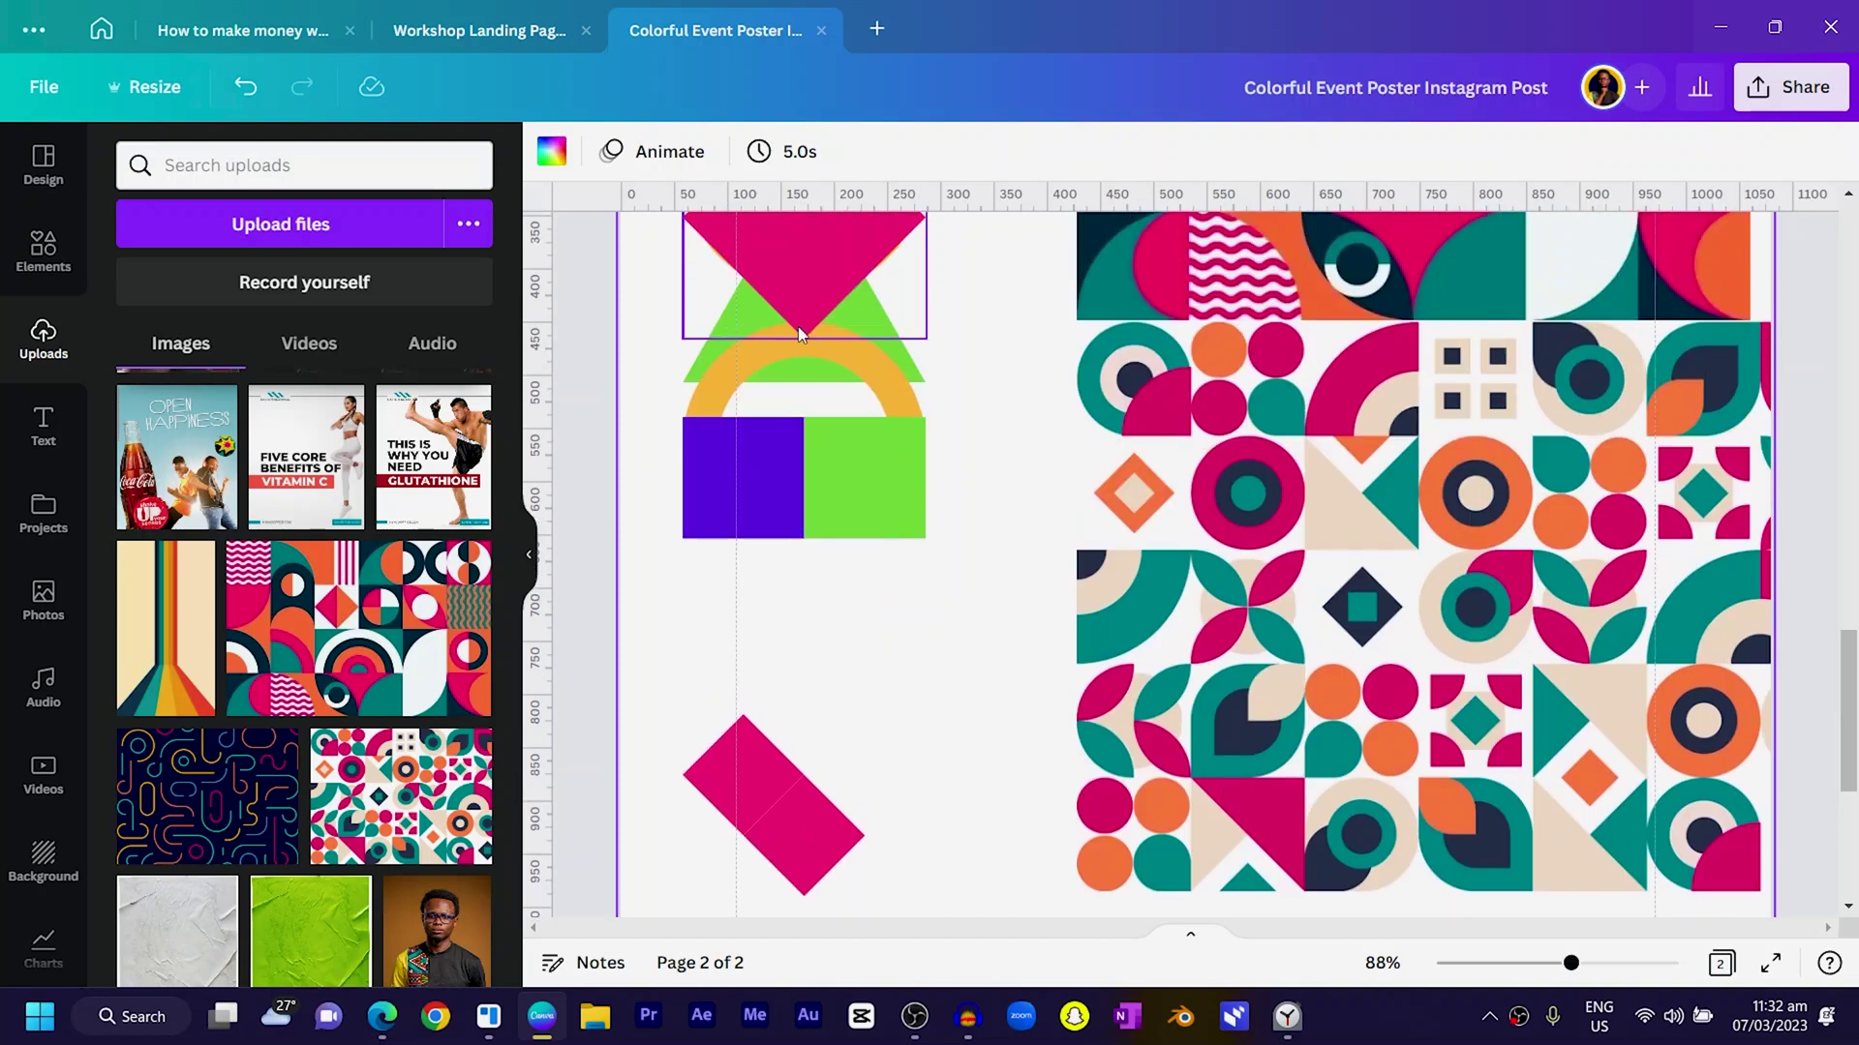
{"action": "left_click", "coordinate": [788, 352]}
{"action": "left_click_drag", "start_coordinate": [788, 371], "coordinate": [856, 617]}
{"action": "left_click_drag", "start_coordinate": [875, 747], "coordinate": [760, 777]}
{"action": "left_click_drag", "start_coordinate": [943, 642], "coordinate": [820, 809]}
{"action": "left_click", "coordinate": [732, 820]}
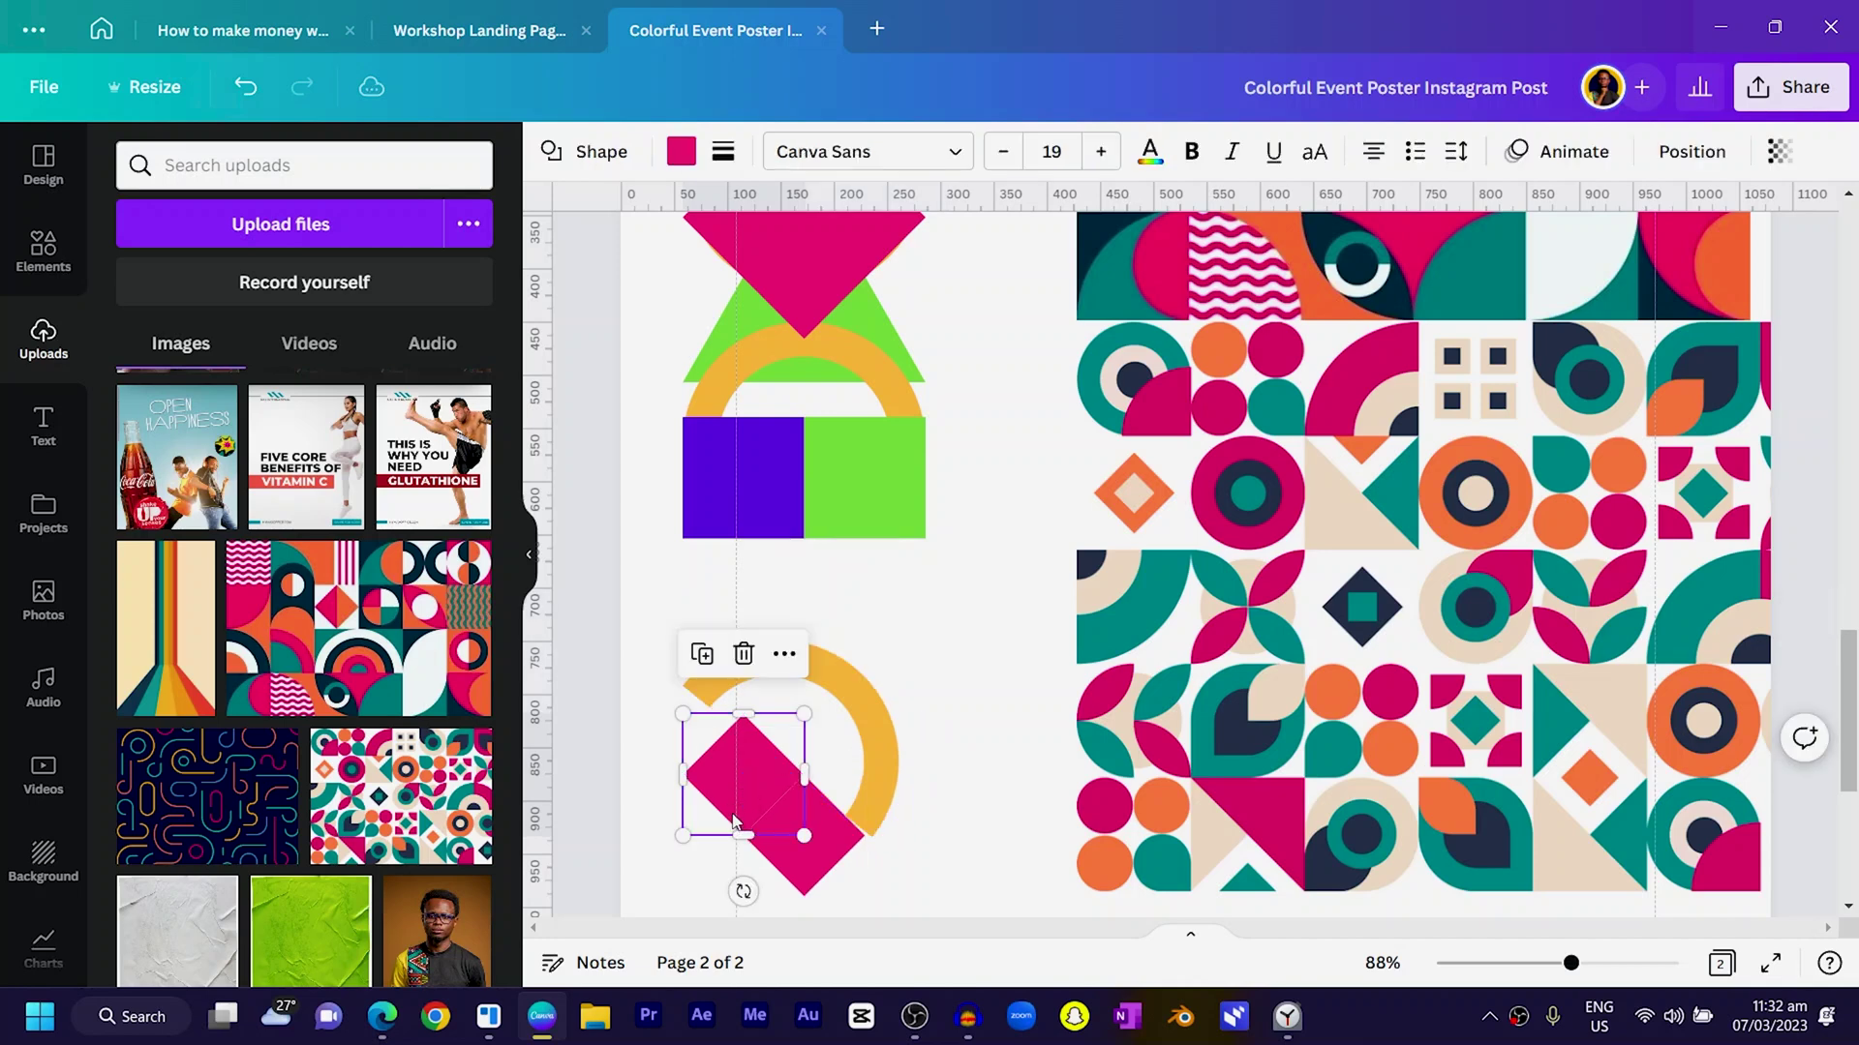
{"action": "left_click", "coordinate": [864, 758]}
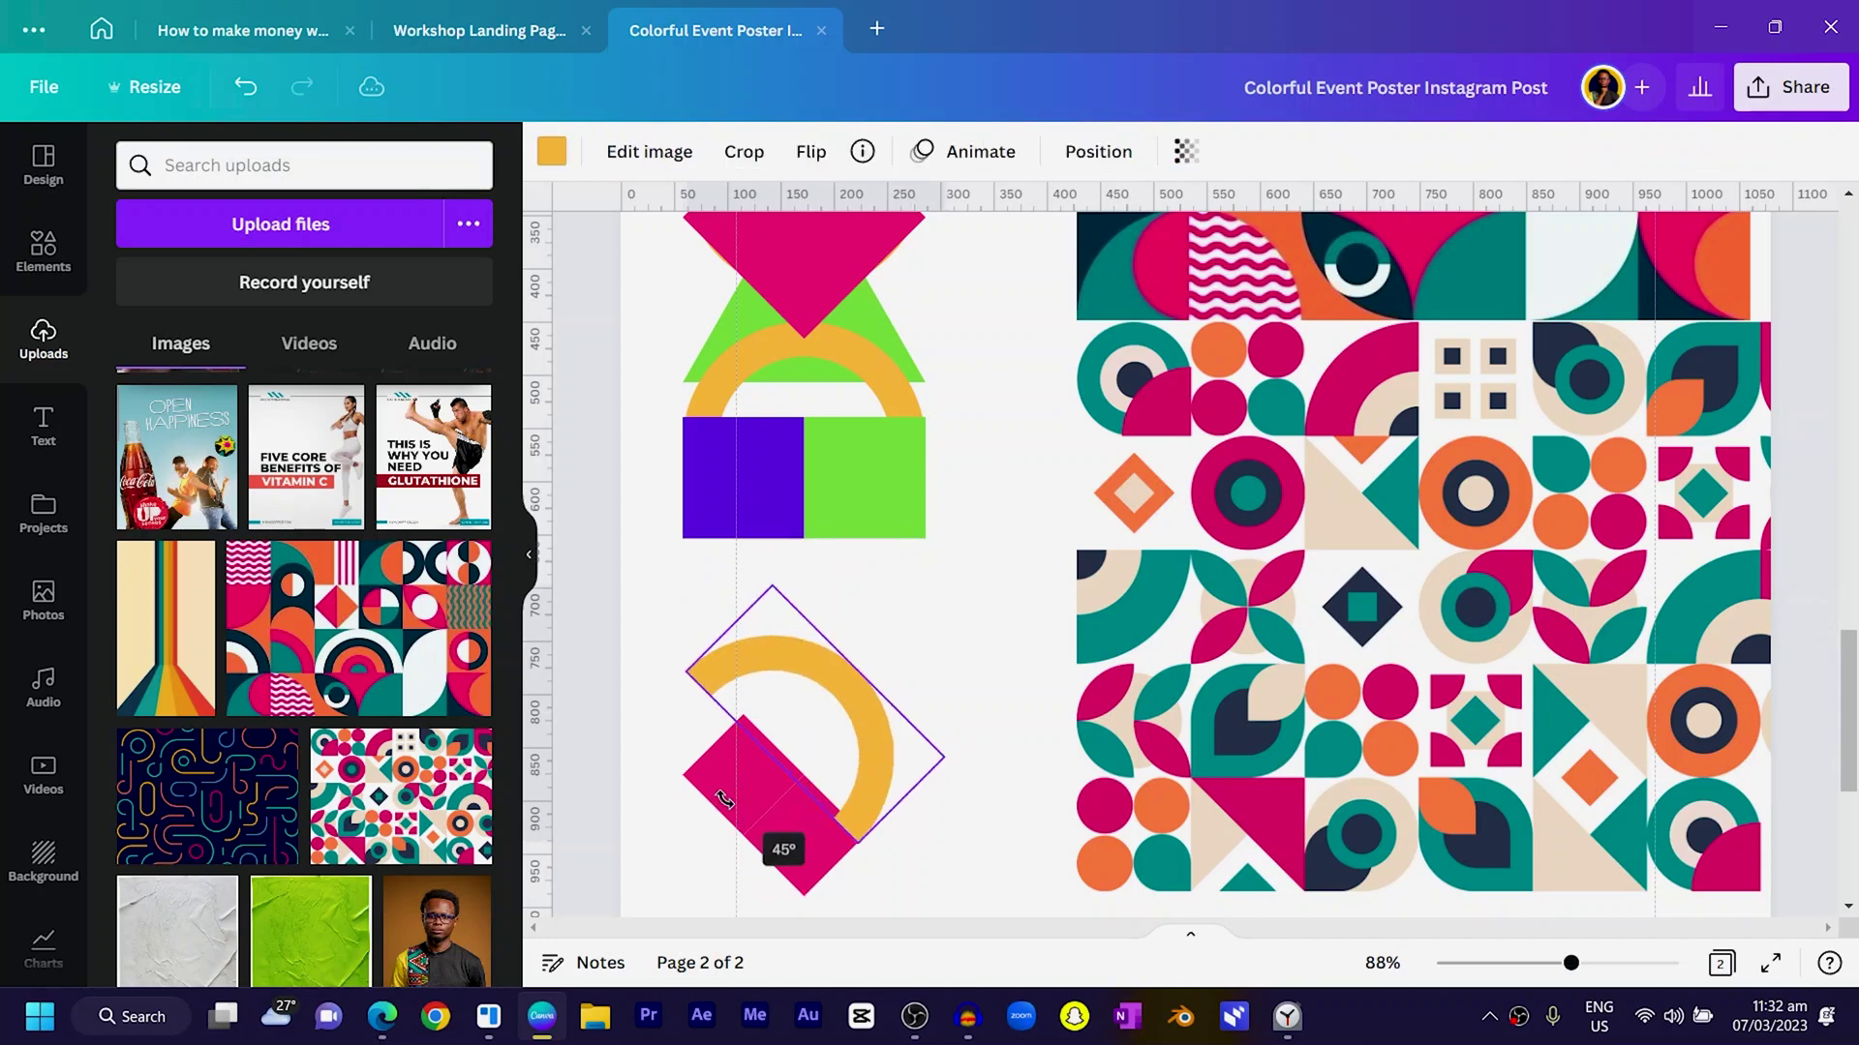
{"action": "left_click_drag", "start_coordinate": [687, 677], "coordinate": [721, 697]}
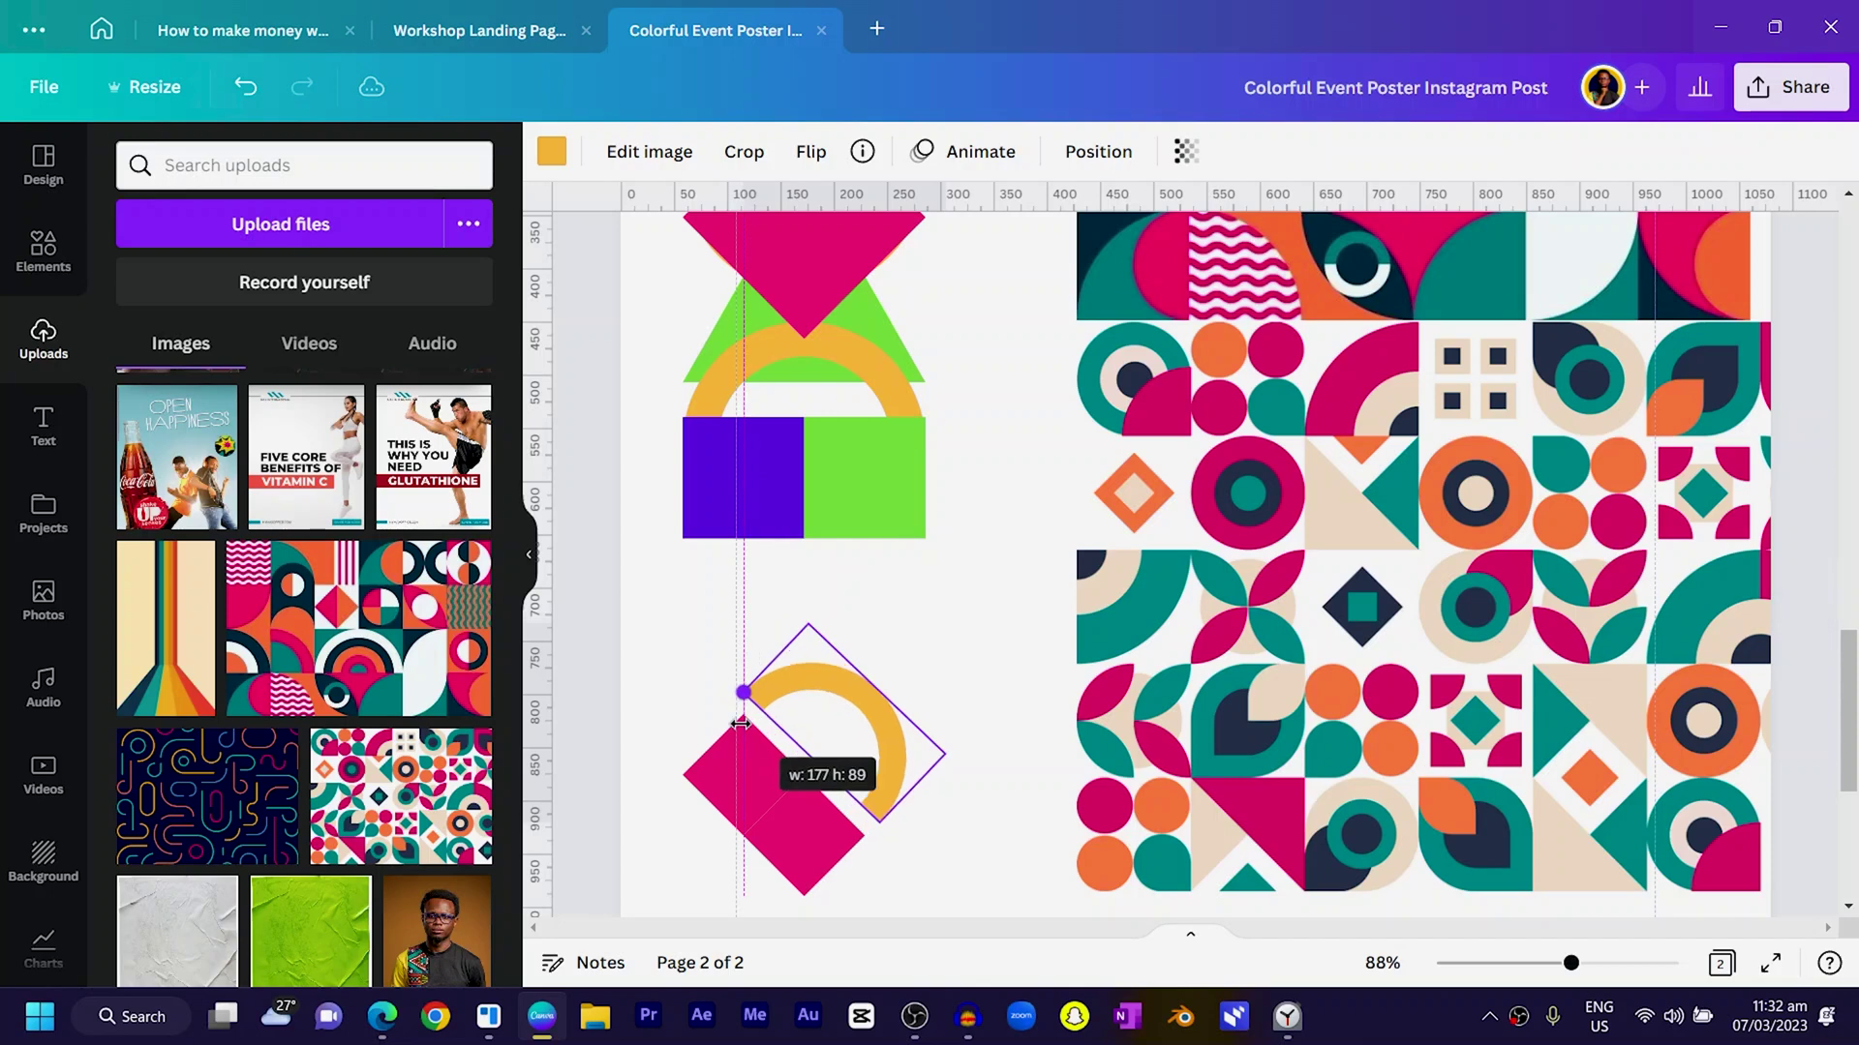
{"action": "left_click_drag", "start_coordinate": [864, 742], "coordinate": [839, 754]}
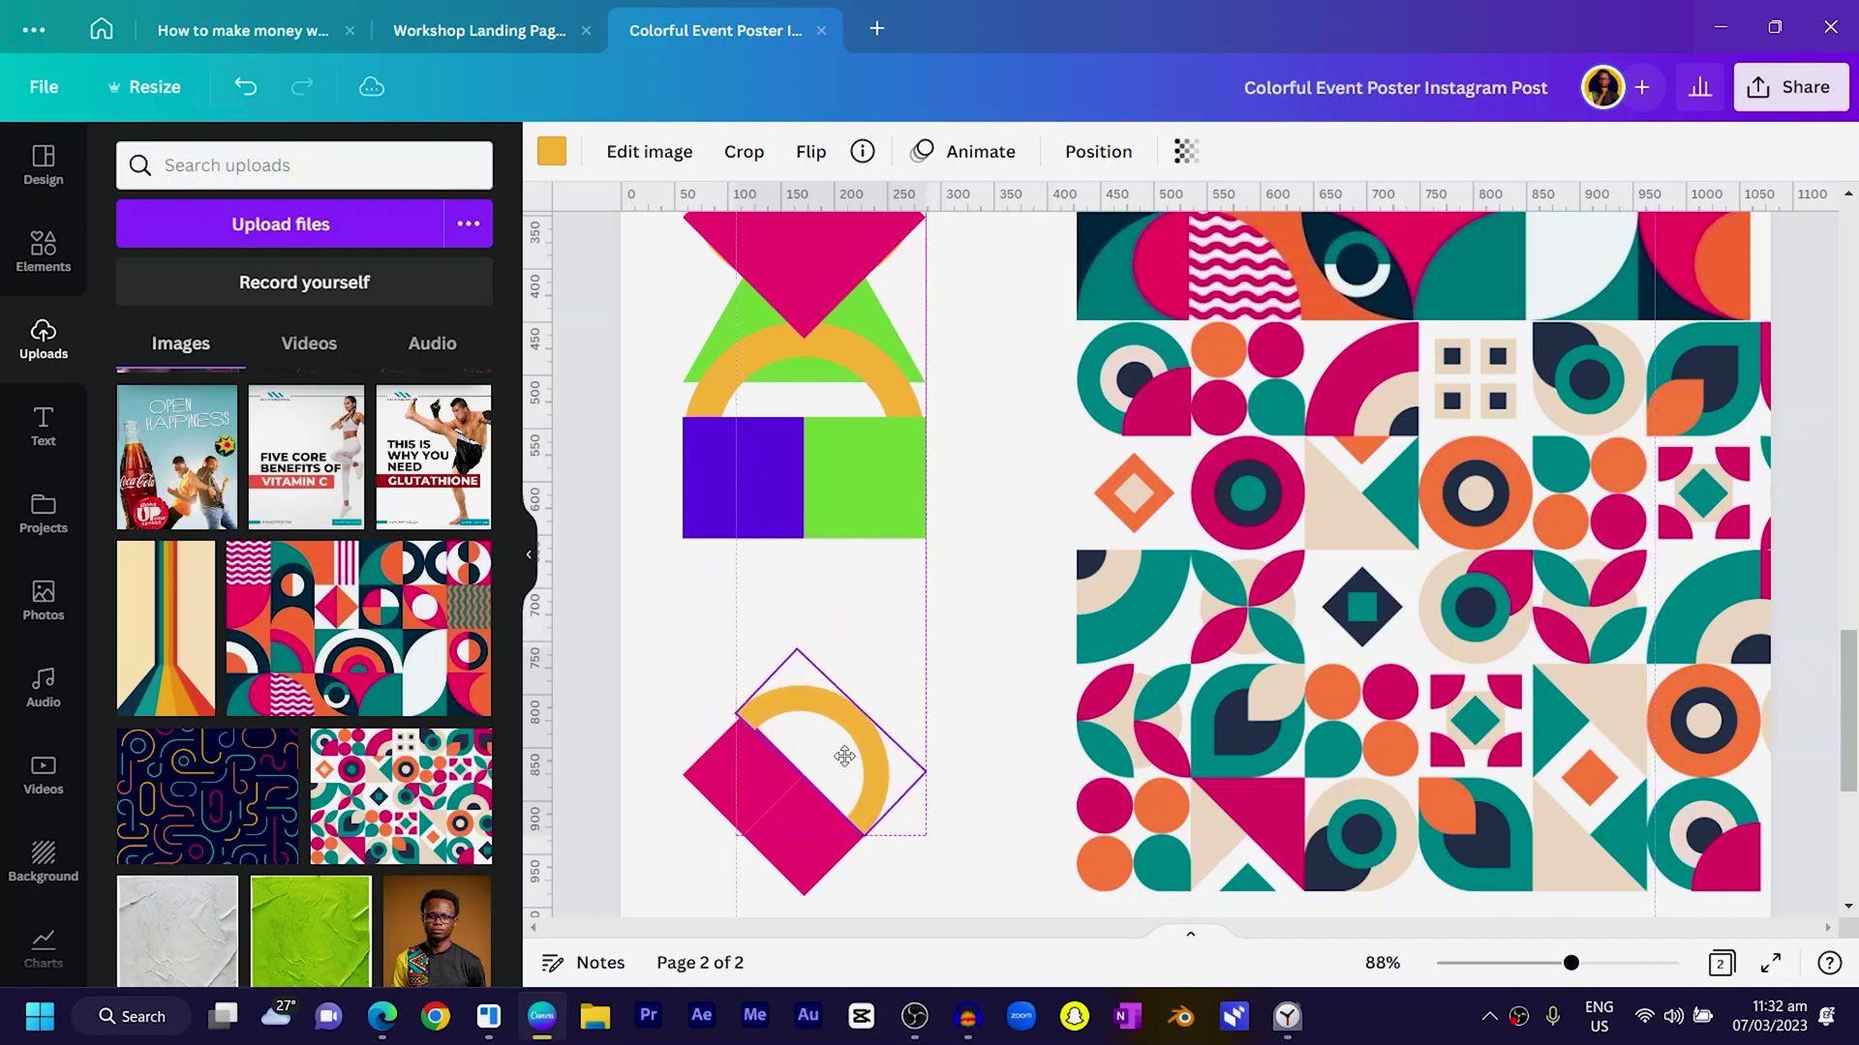
Copy the orange arch below the violet and green squares and nest a smaller copy inside it.
{"action": "scroll", "coordinate": [841, 756], "scroll_direction": "up", "scroll_amount": 2}
{"action": "left_click_drag", "start_coordinate": [848, 608], "coordinate": [808, 876]}
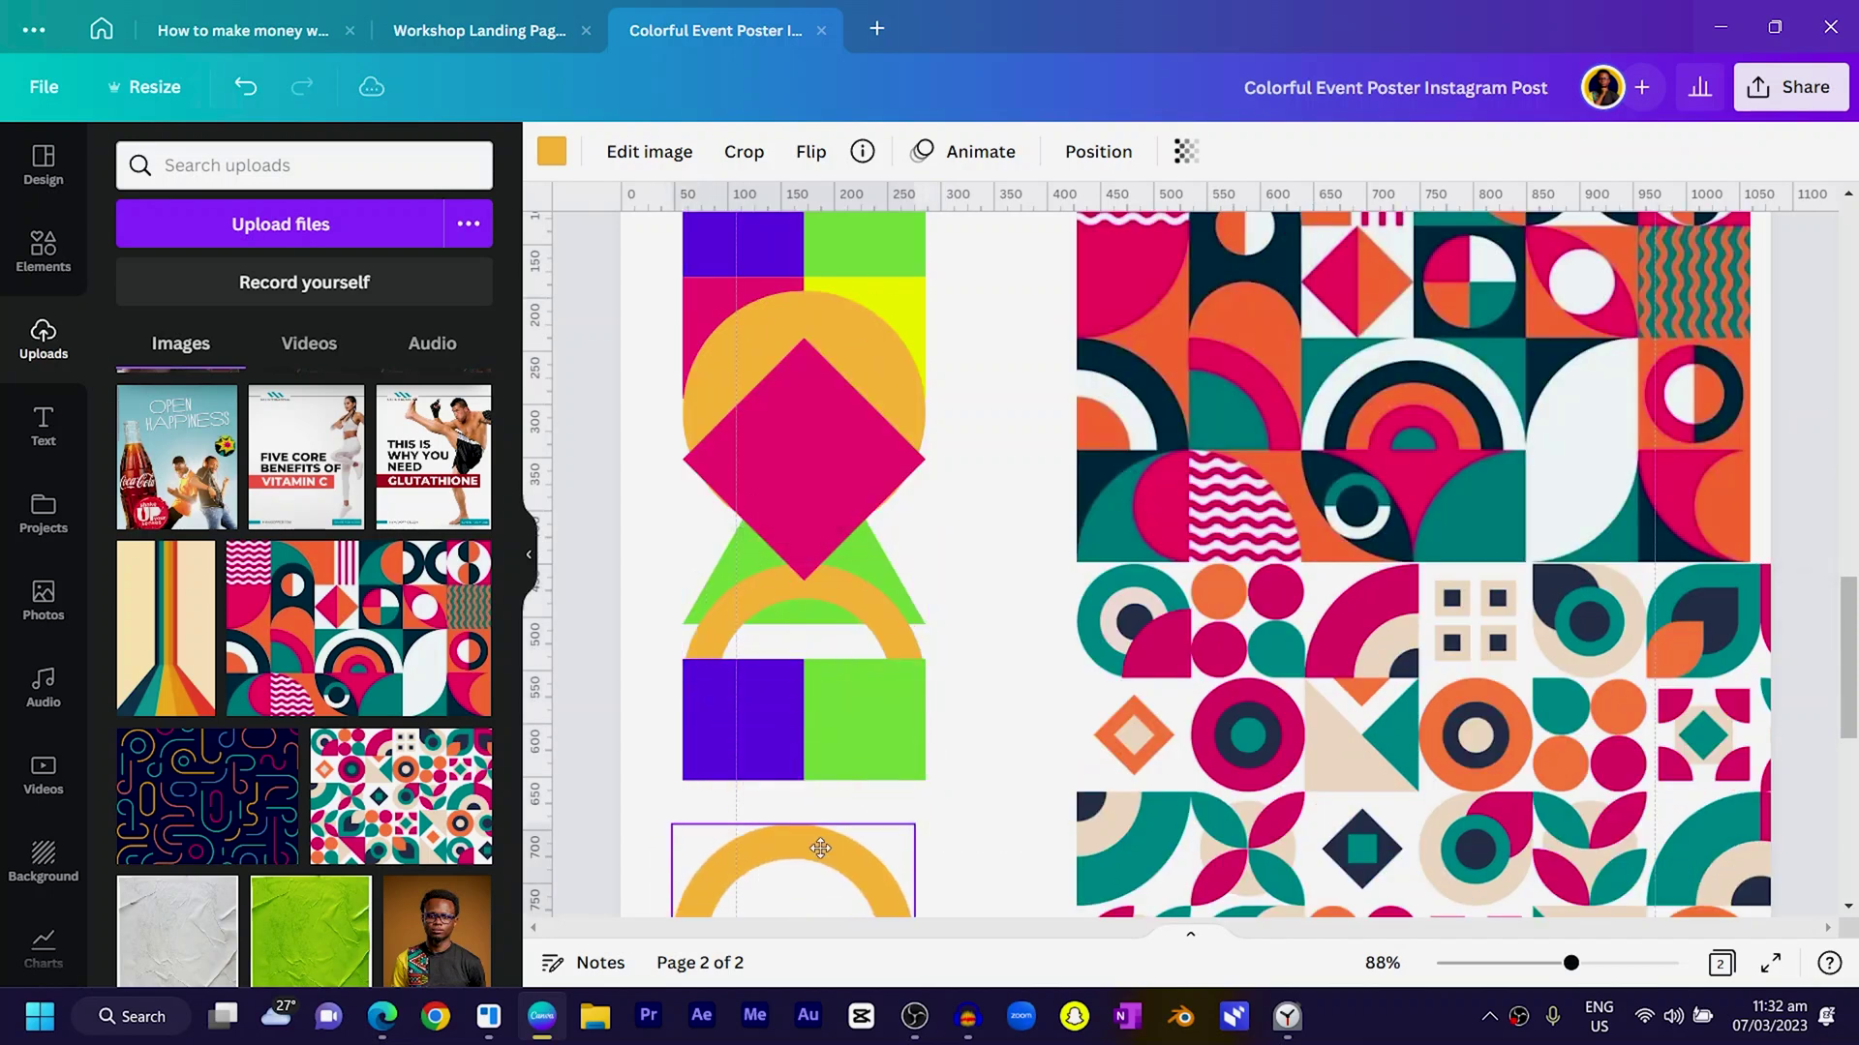
{"action": "scroll", "coordinate": [822, 848], "scroll_direction": "down", "scroll_amount": 1}
{"action": "scroll", "coordinate": [819, 844], "scroll_direction": "down", "scroll_amount": 1}
{"action": "left_click_drag", "start_coordinate": [815, 635], "coordinate": [856, 707]}
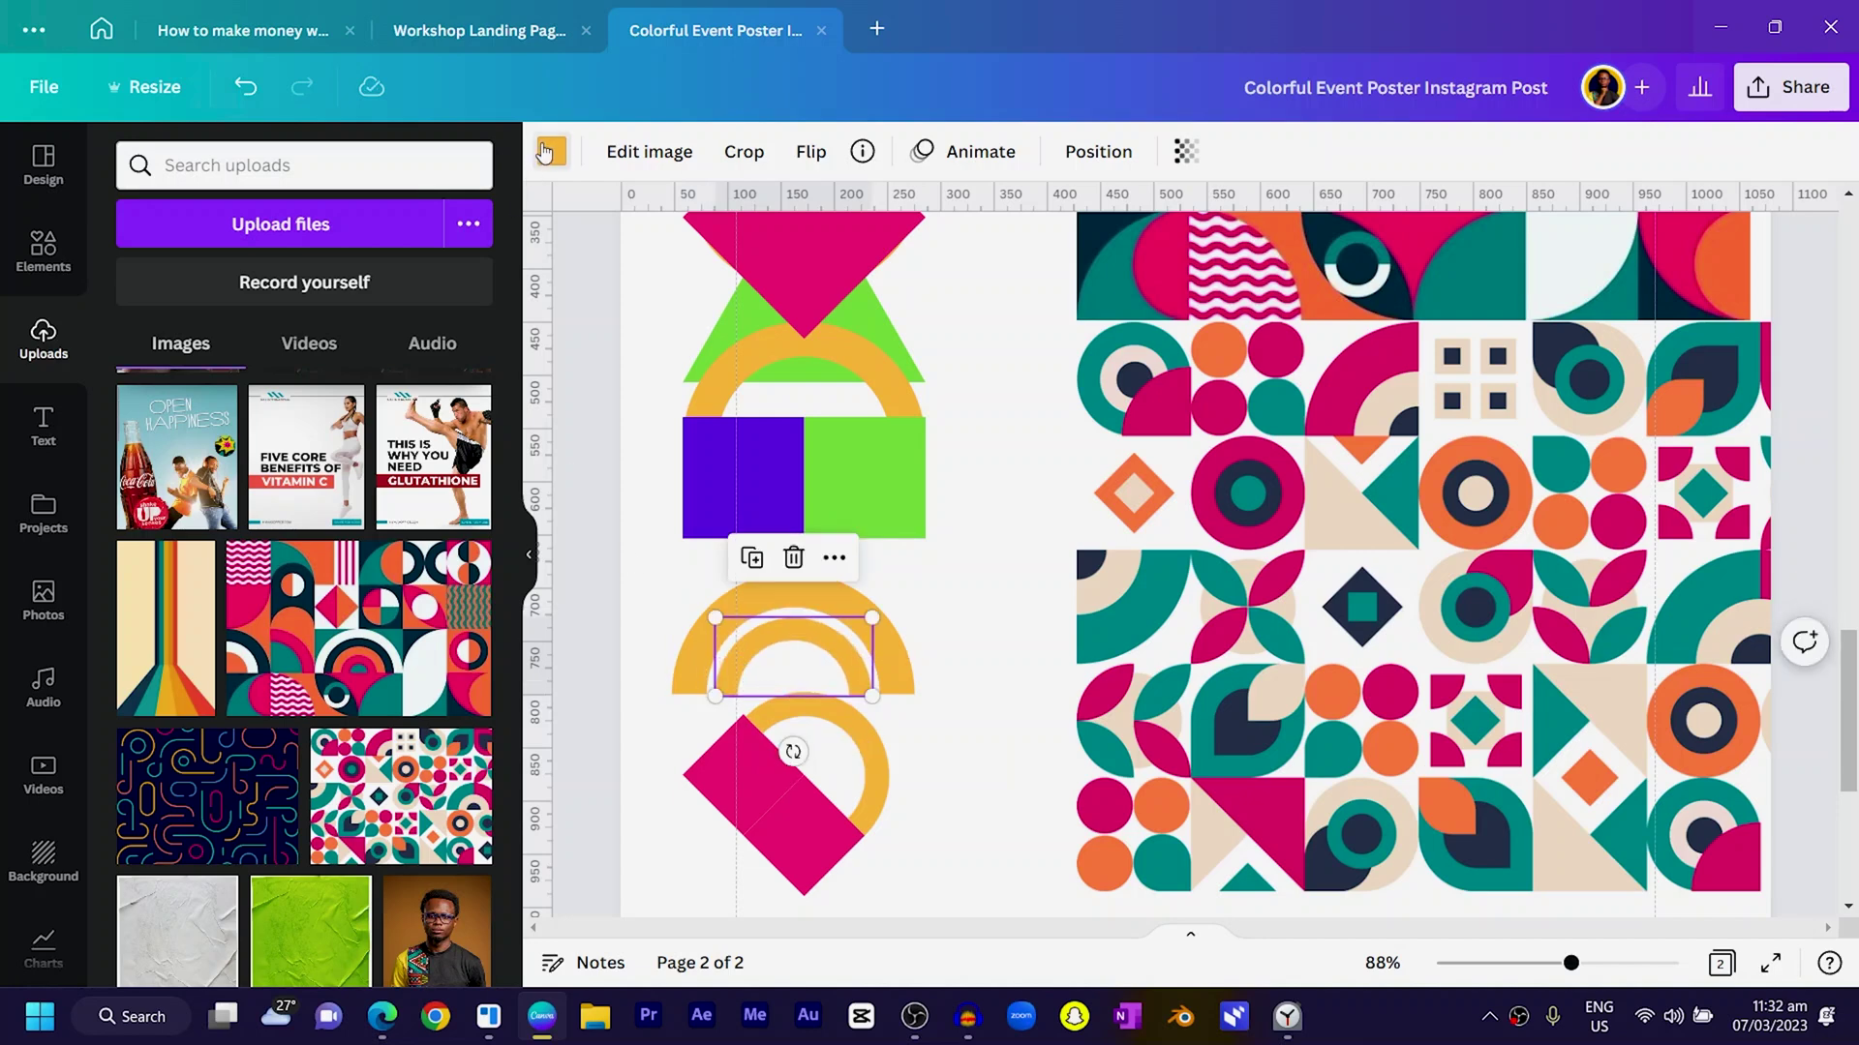
Recolor the smaller inner arch magenta pink and move both nested arches up over the violet and green squares.
{"action": "left_click", "coordinate": [548, 151]}
{"action": "left_click", "coordinate": [386, 357]}
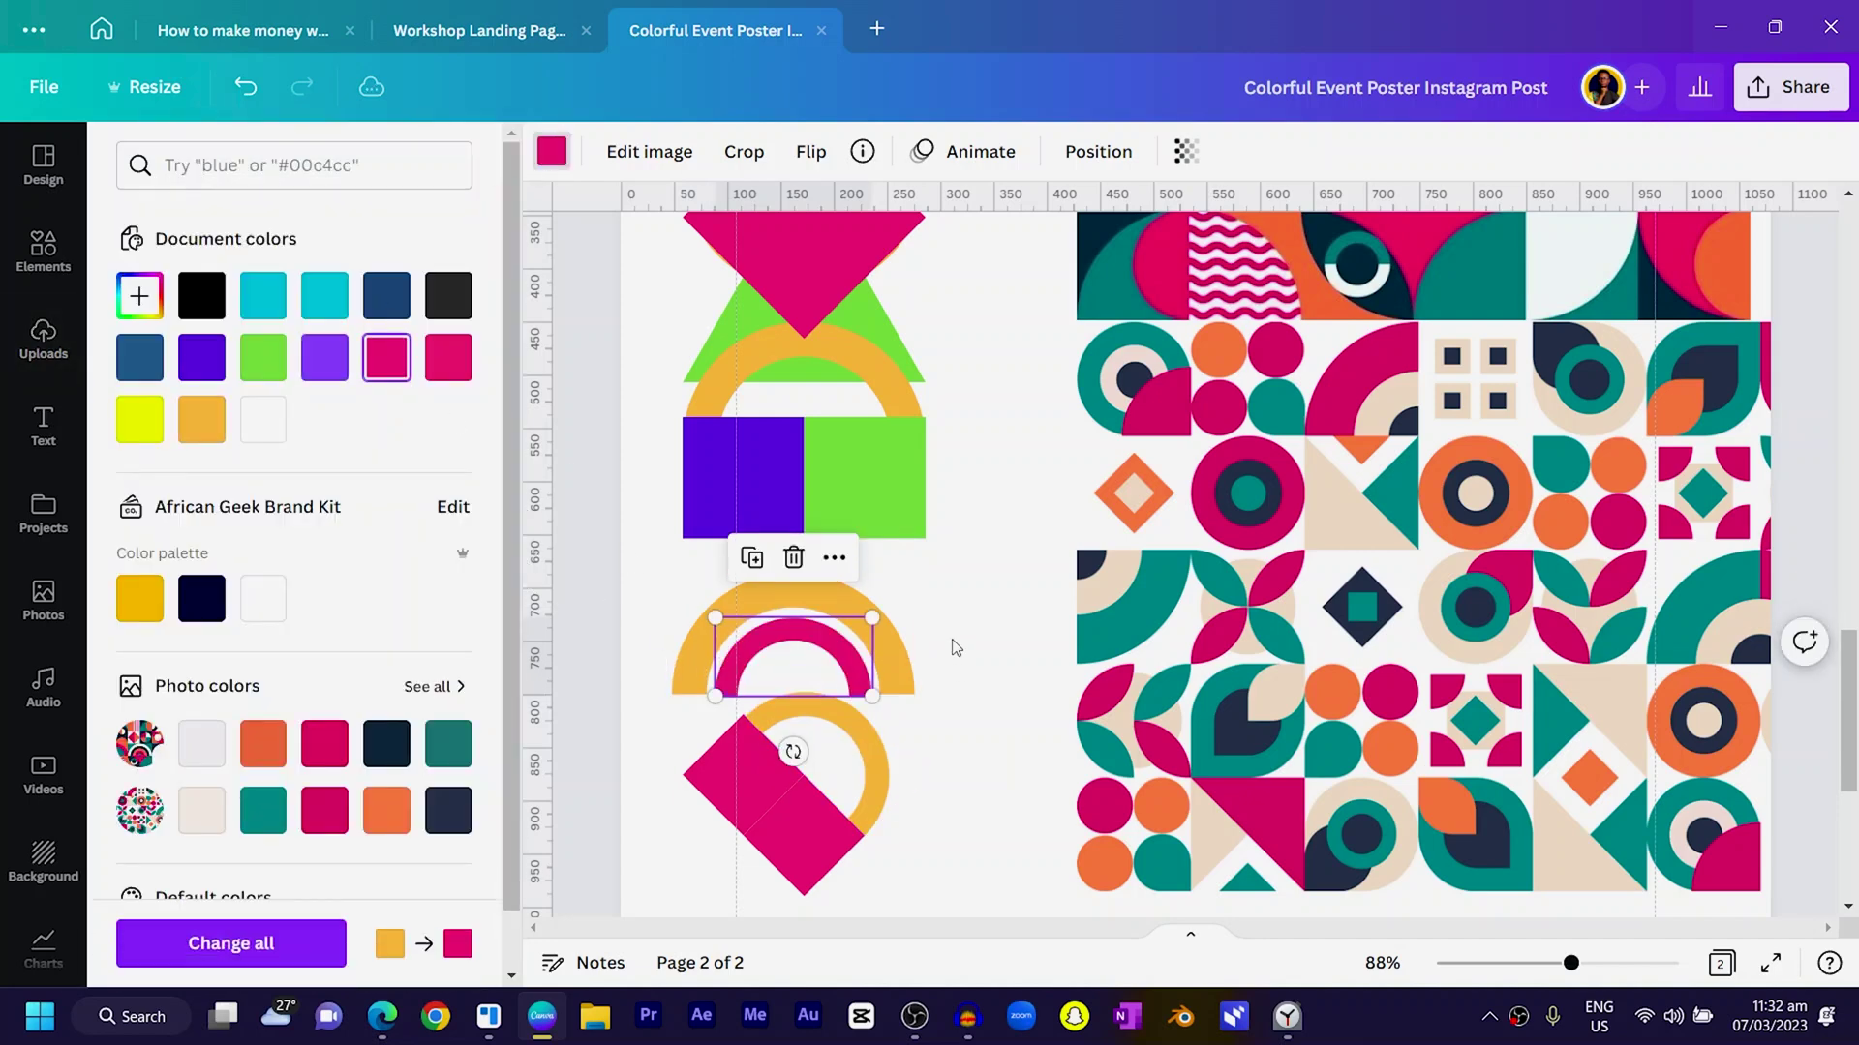
{"action": "left_click", "coordinate": [955, 648]}
{"action": "left_click_drag", "start_coordinate": [797, 660], "coordinate": [795, 658]}
{"action": "left_click_drag", "start_coordinate": [795, 658], "coordinate": [804, 545]}
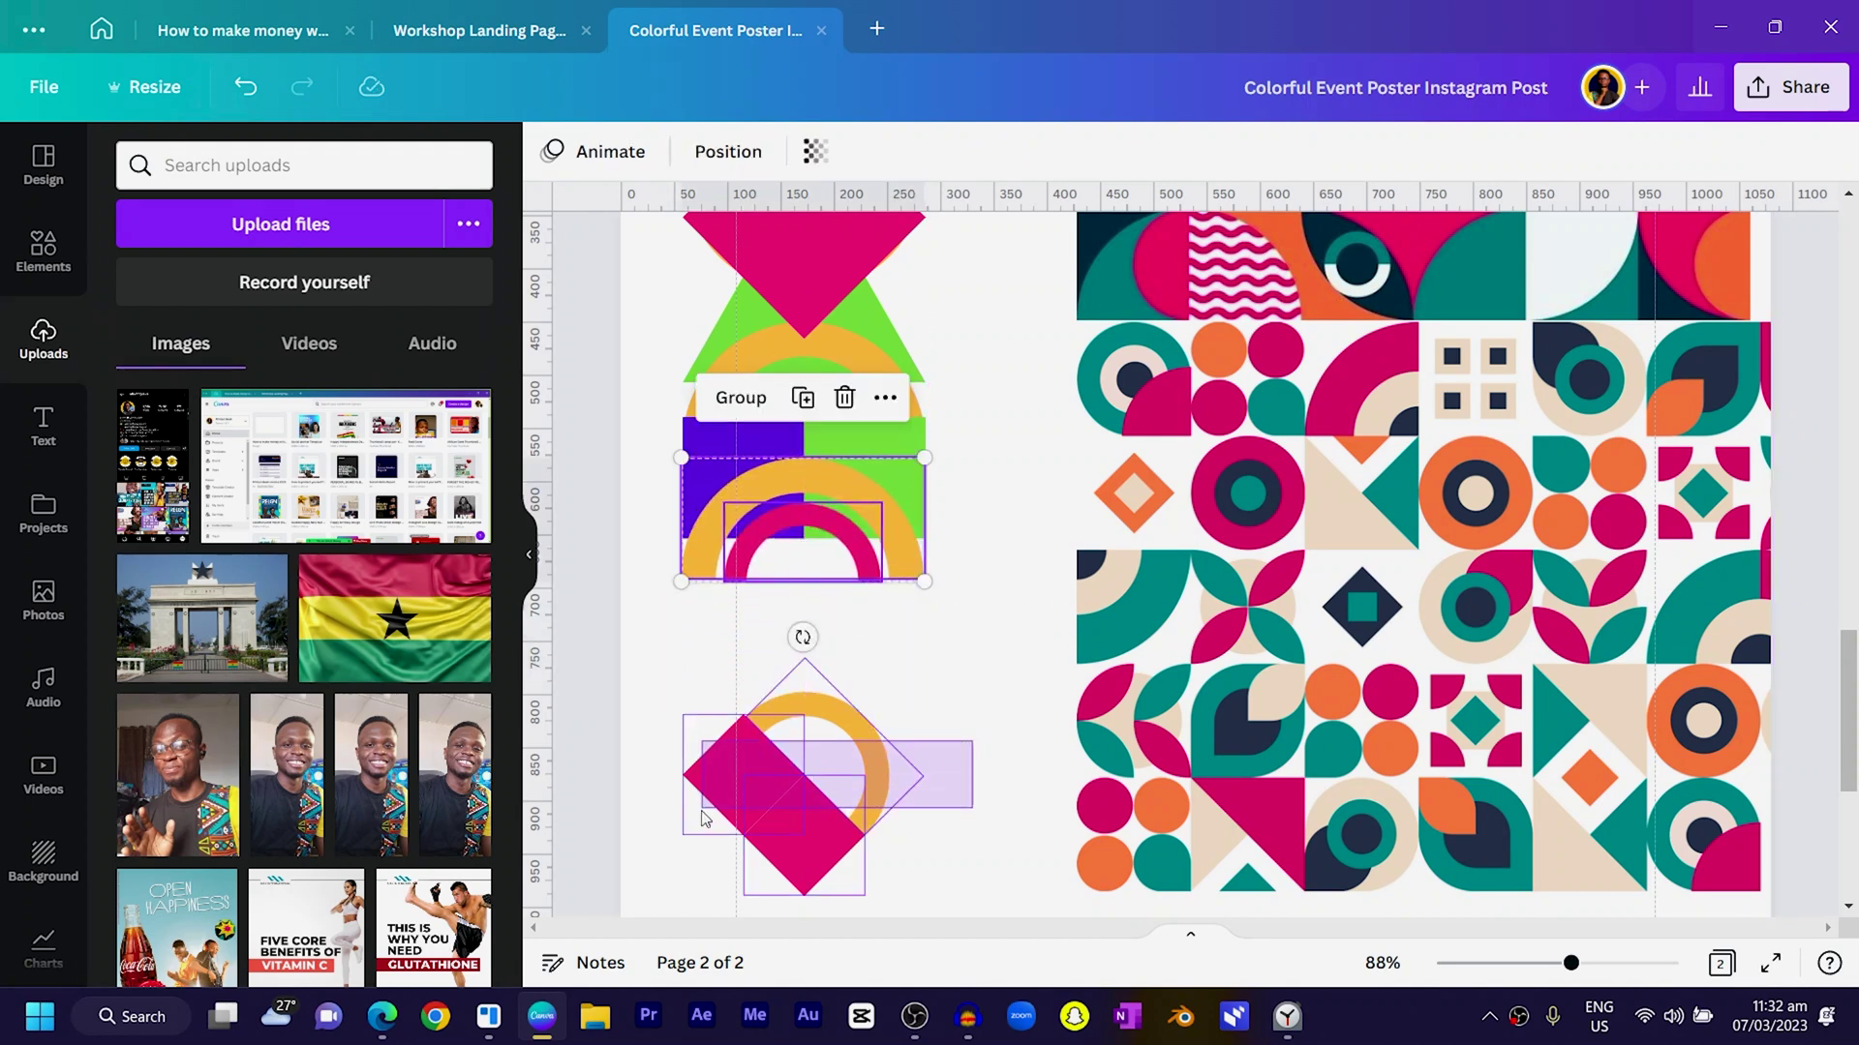
Rotate the slanted pink rectangle and its arch level with the arch underneath, enlarge them to the column width and place them below the squares.
{"action": "left_click_drag", "start_coordinate": [704, 818], "coordinate": [702, 821]}
{"action": "left_click_drag", "start_coordinate": [980, 777], "coordinate": [644, 811]}
{"action": "left_click_drag", "start_coordinate": [891, 705], "coordinate": [622, 872]}
{"action": "left_click_drag", "start_coordinate": [872, 799], "coordinate": [835, 642]}
{"action": "left_click_drag", "start_coordinate": [896, 704], "coordinate": [970, 765]}
{"action": "left_click_drag", "start_coordinate": [636, 762], "coordinate": [621, 779]}
{"action": "left_click_drag", "start_coordinate": [968, 778], "coordinate": [987, 786]}
{"action": "left_click", "coordinate": [952, 809]}
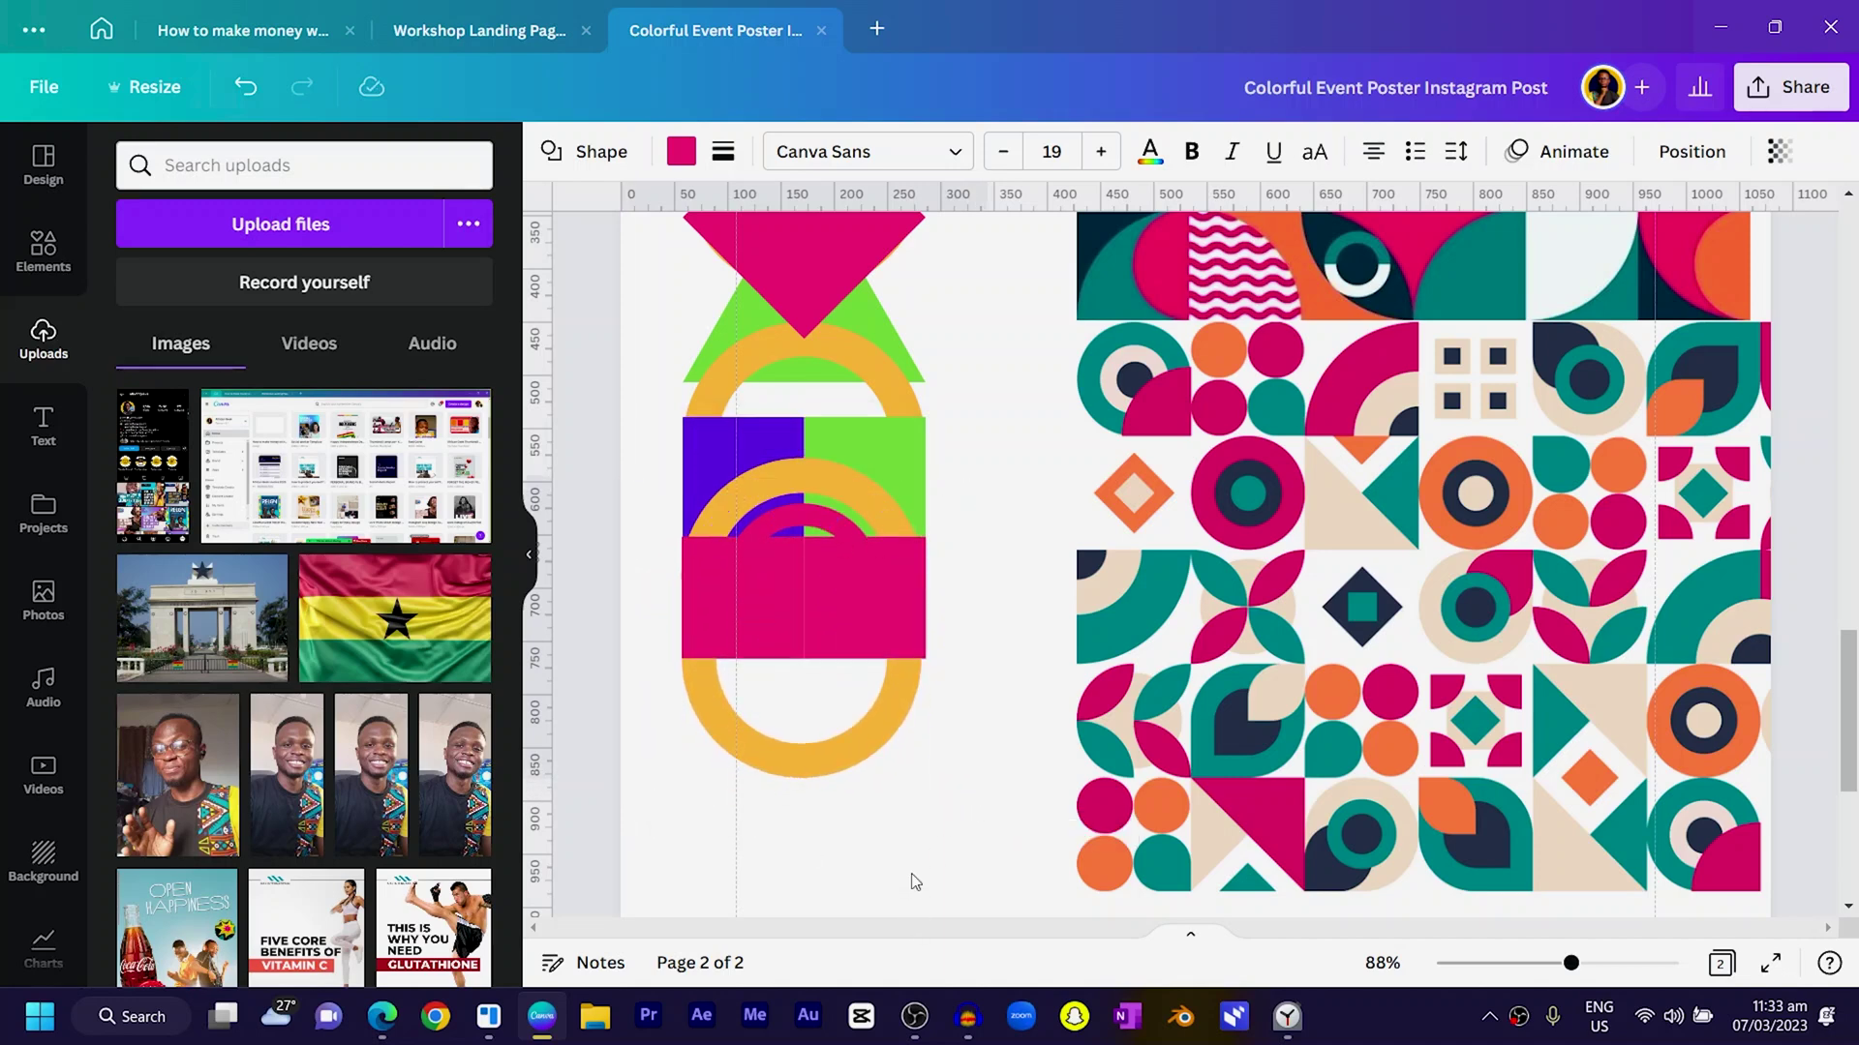
Recolor the right half of the level pink rectangle light purple.
{"action": "left_click", "coordinate": [789, 634]}
{"action": "left_click", "coordinate": [676, 153]}
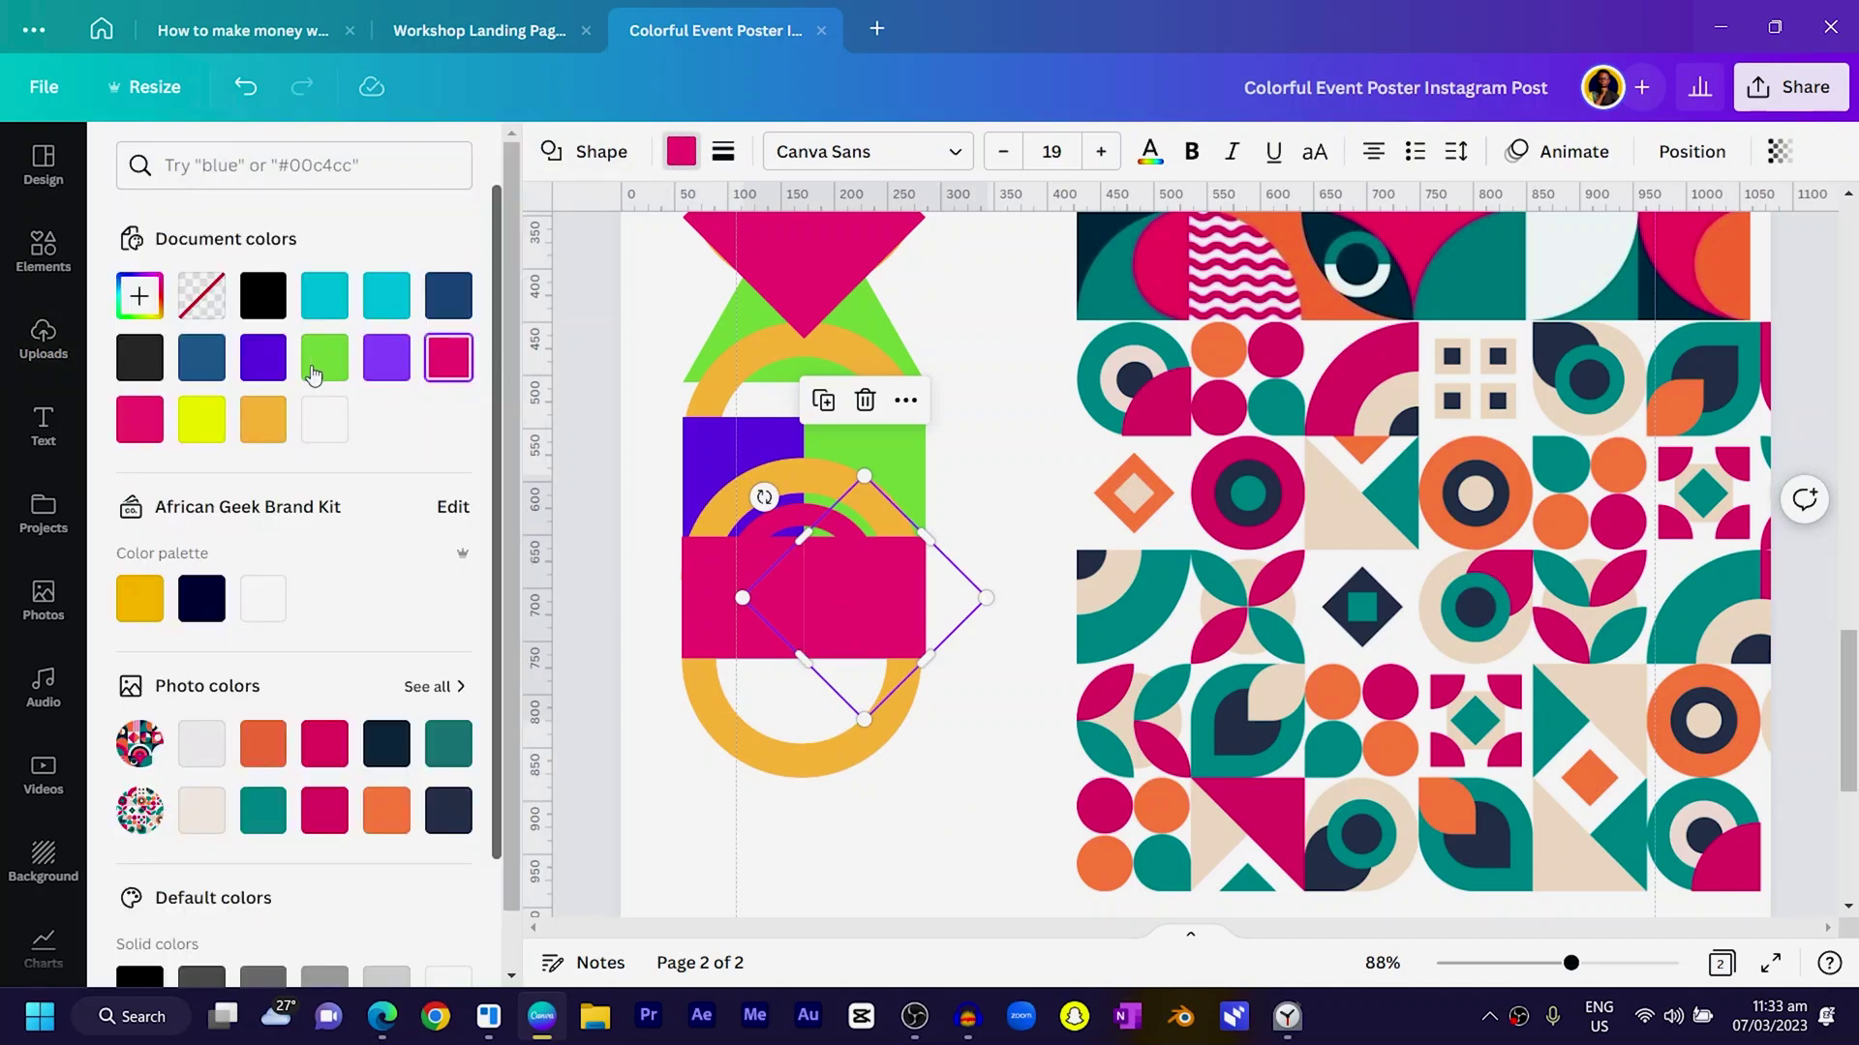
{"action": "left_click", "coordinate": [274, 416]}
{"action": "left_click", "coordinate": [396, 360]}
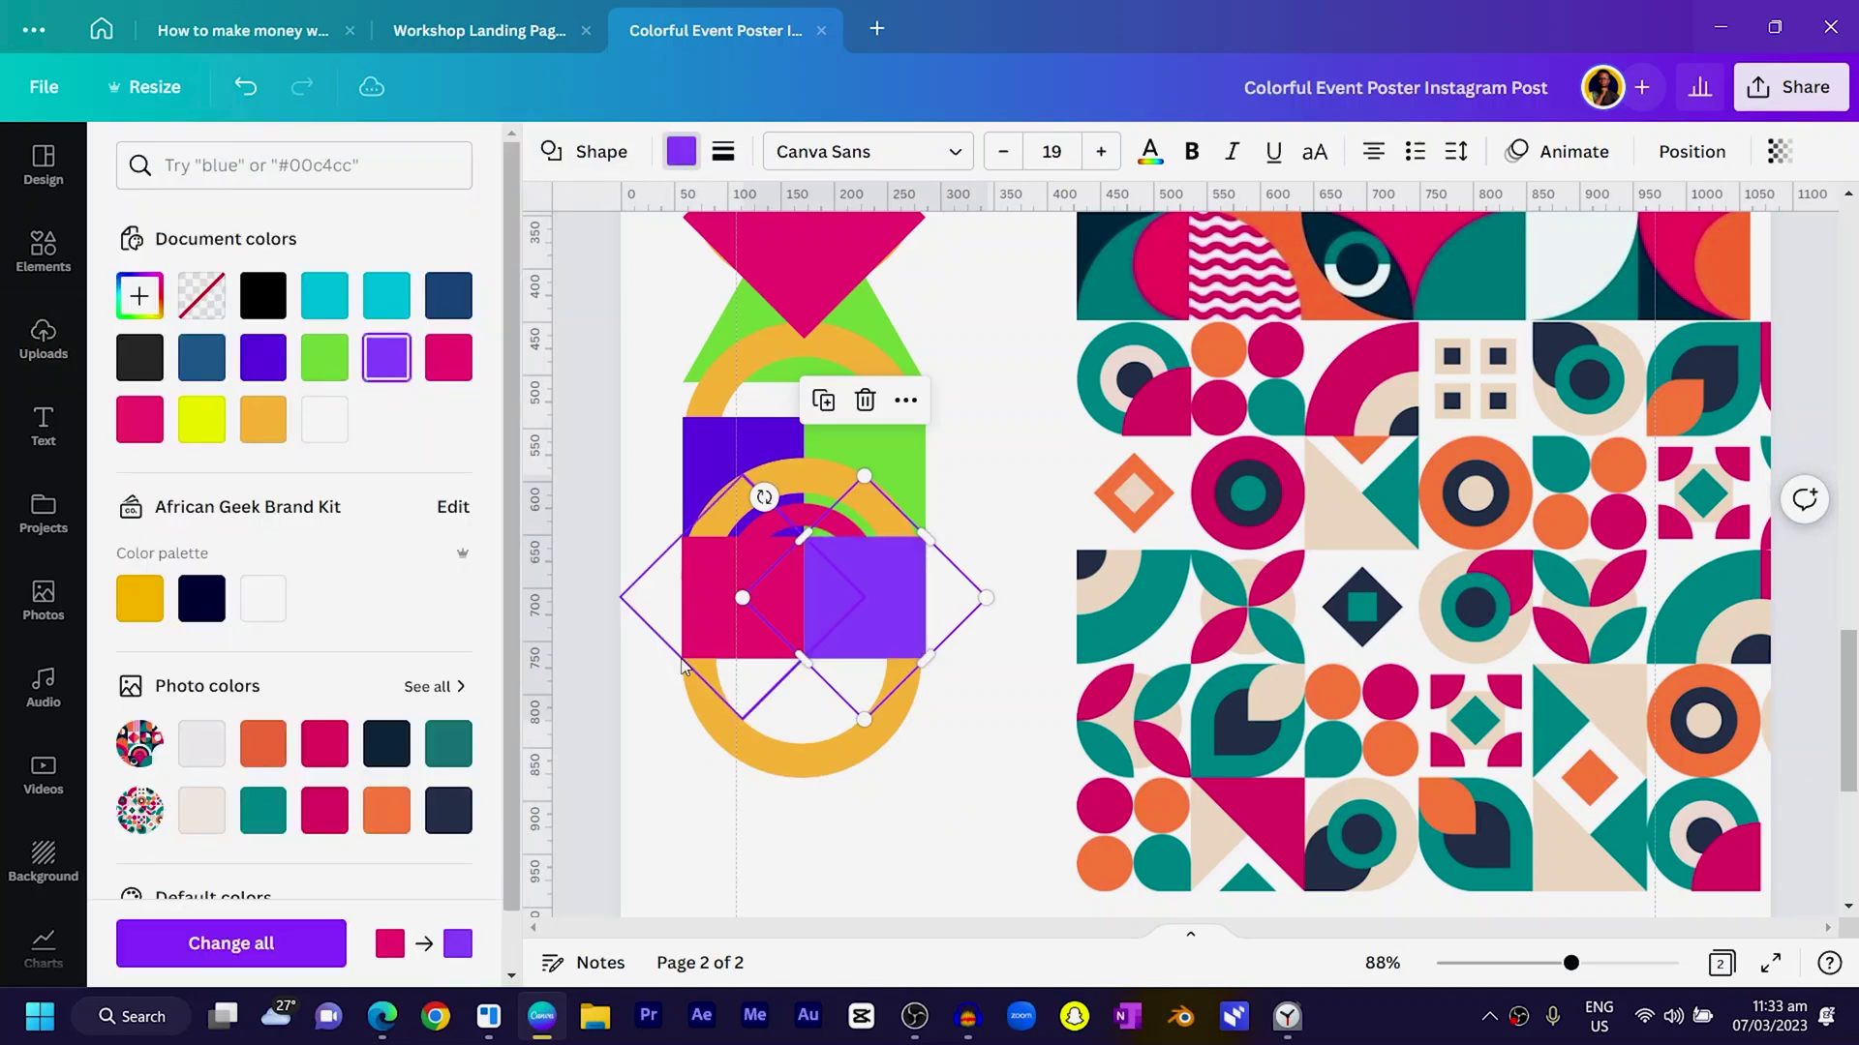
{"action": "left_click", "coordinate": [903, 799]}
Move the lower squares, nested arches and pink-purple block up together to close the gap beneath the green triangle.
{"action": "scroll", "coordinate": [963, 662], "scroll_direction": "up", "scroll_amount": 2}
{"action": "left_click_drag", "start_coordinate": [615, 905], "coordinate": [931, 534]}
{"action": "left_click_drag", "start_coordinate": [755, 693], "coordinate": [766, 600]}
{"action": "scroll", "coordinate": [834, 435], "scroll_direction": "up", "scroll_amount": 4}
{"action": "left_click", "coordinate": [955, 519]}
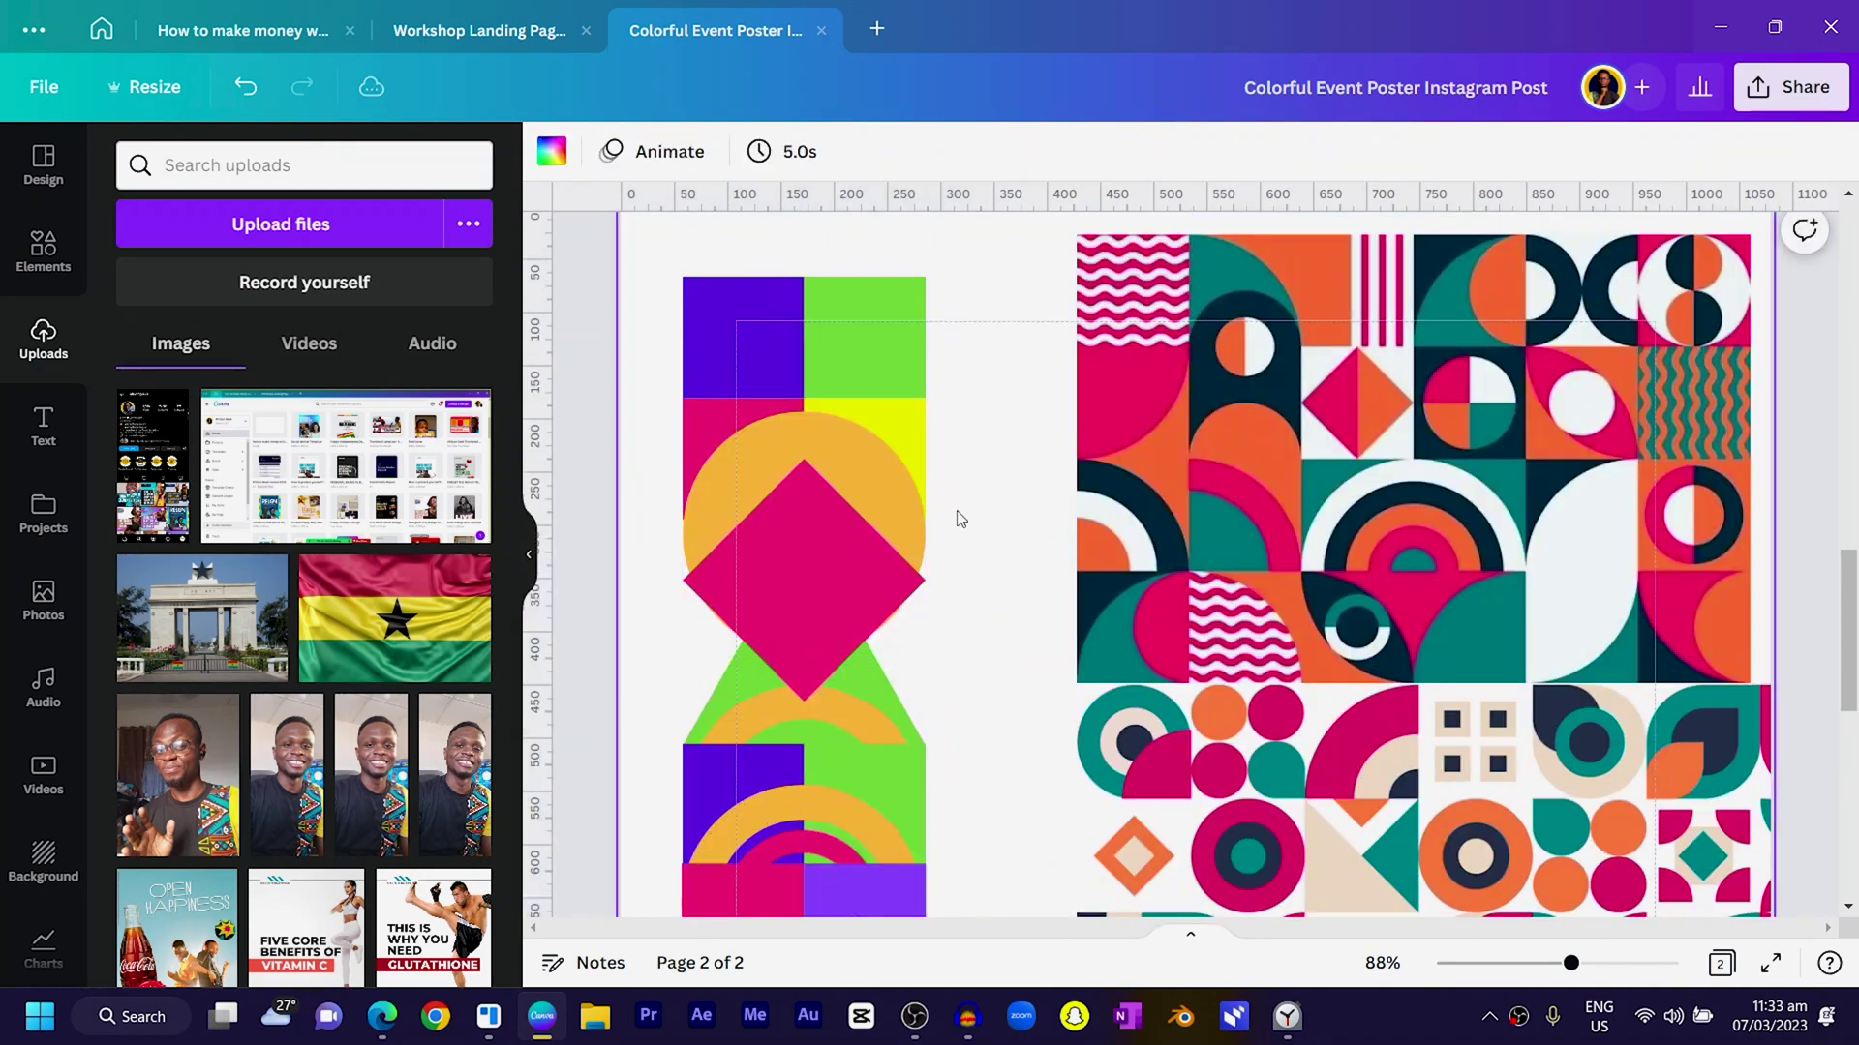
{"action": "scroll", "coordinate": [957, 513], "scroll_direction": "down", "scroll_amount": 4}
{"action": "scroll", "coordinate": [955, 499], "scroll_direction": "down", "scroll_amount": 5}
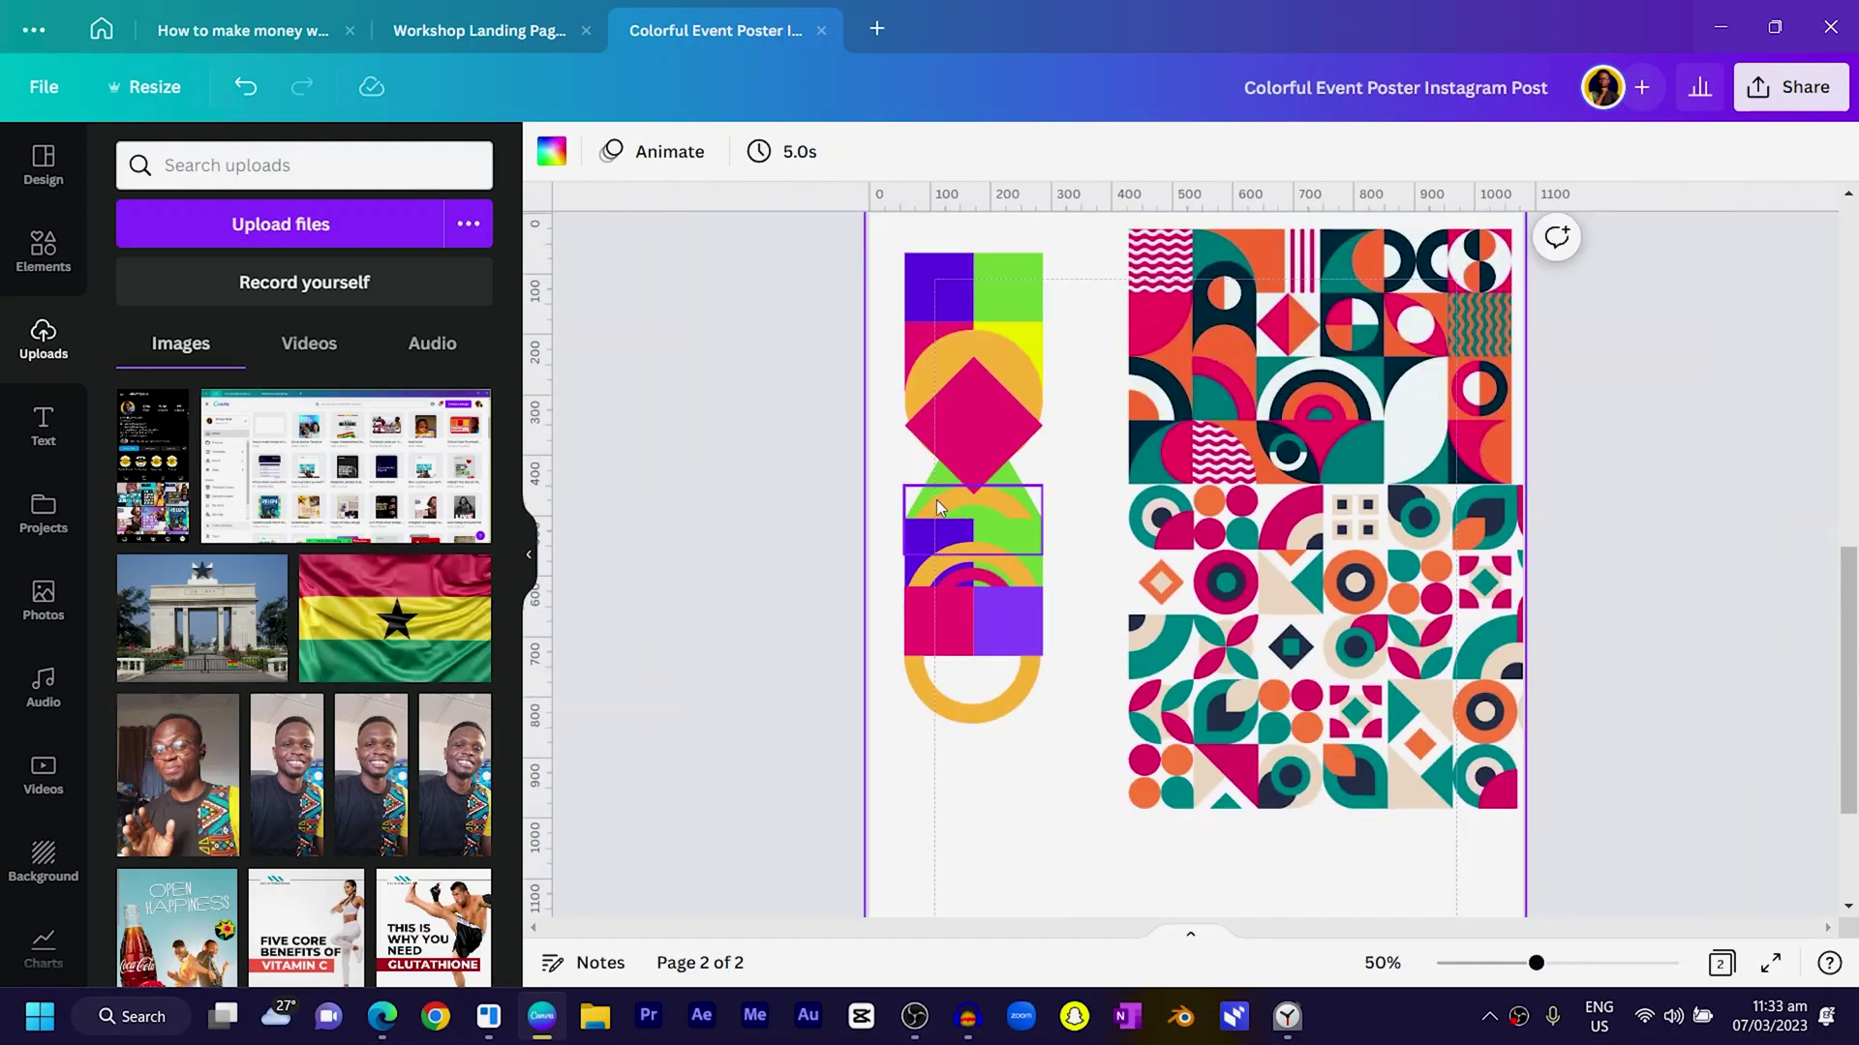
Copy the whole pattern column directly beneath the original and group all the shapes of both sections.
{"action": "left_click_drag", "start_coordinate": [994, 767], "coordinate": [1017, 829]}
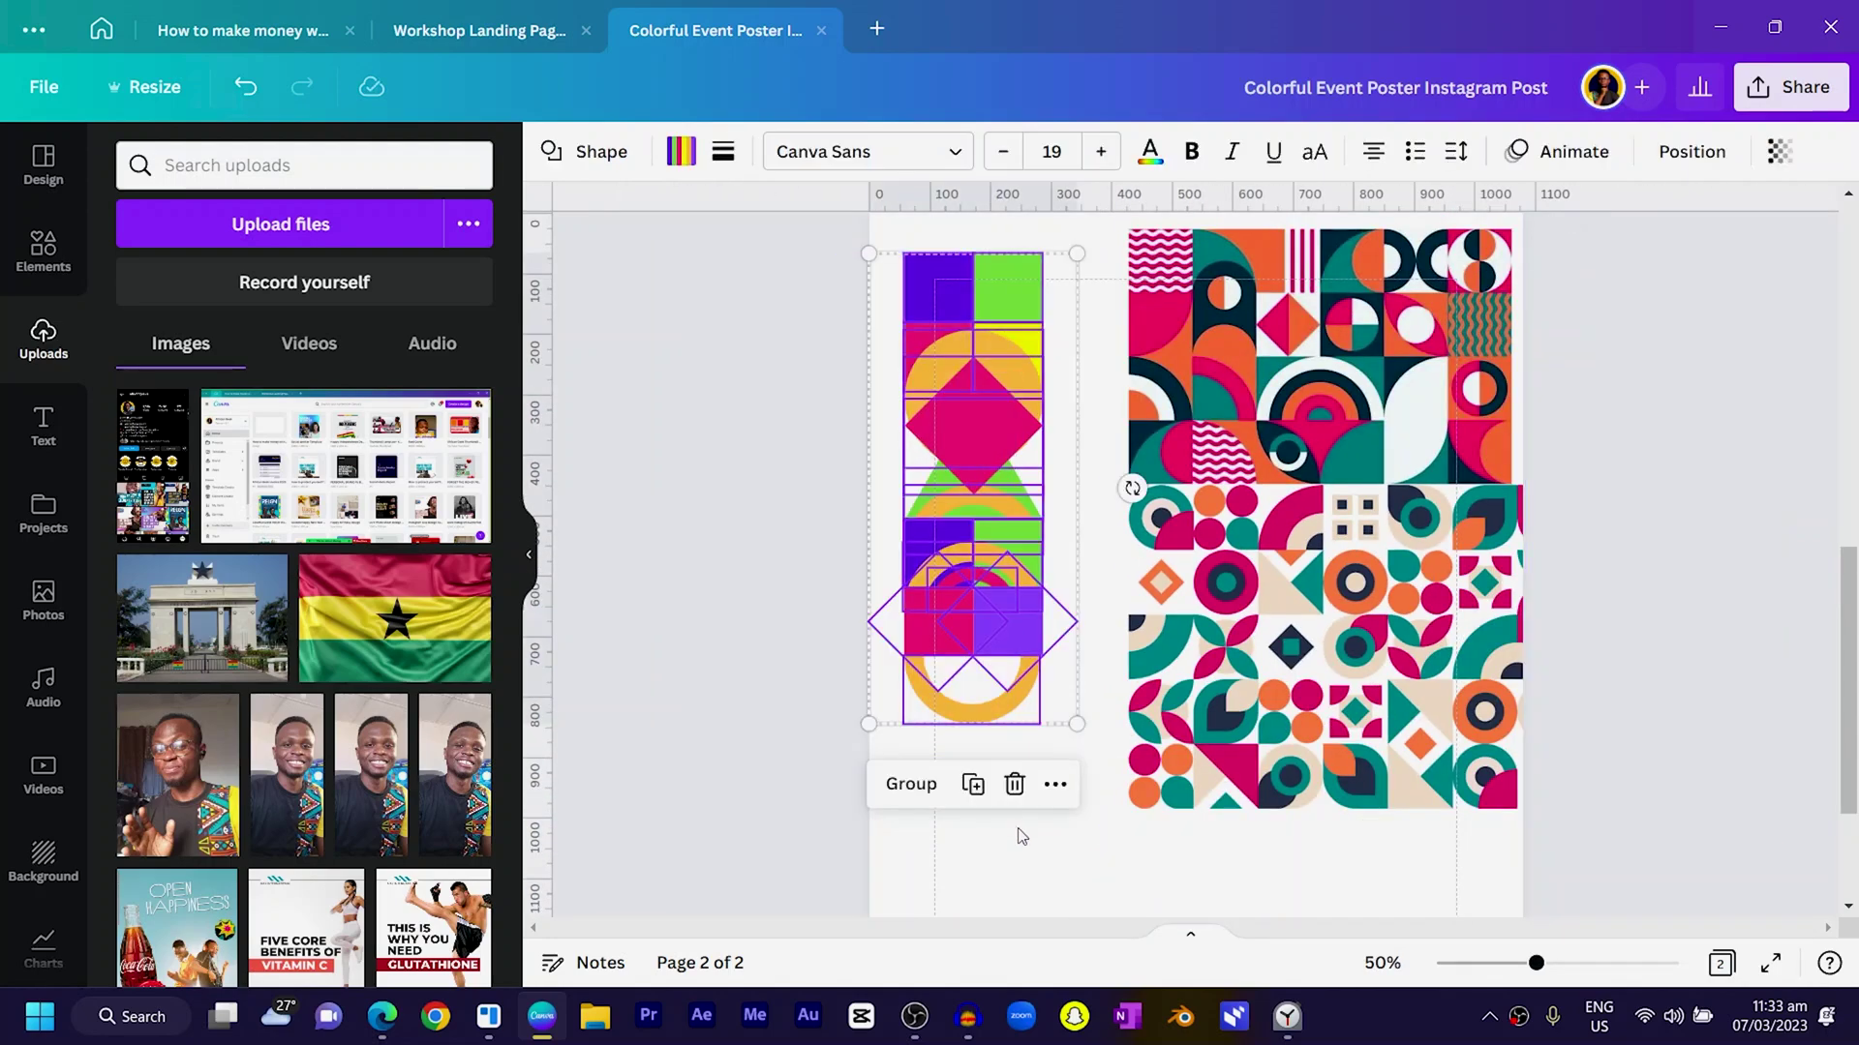
{"action": "left_click_drag", "start_coordinate": [985, 579], "coordinate": [986, 813]}
{"action": "scroll", "coordinate": [761, 776], "scroll_direction": "down", "scroll_amount": 2}
{"action": "left_click_drag", "start_coordinate": [761, 777], "coordinate": [1074, 390]}
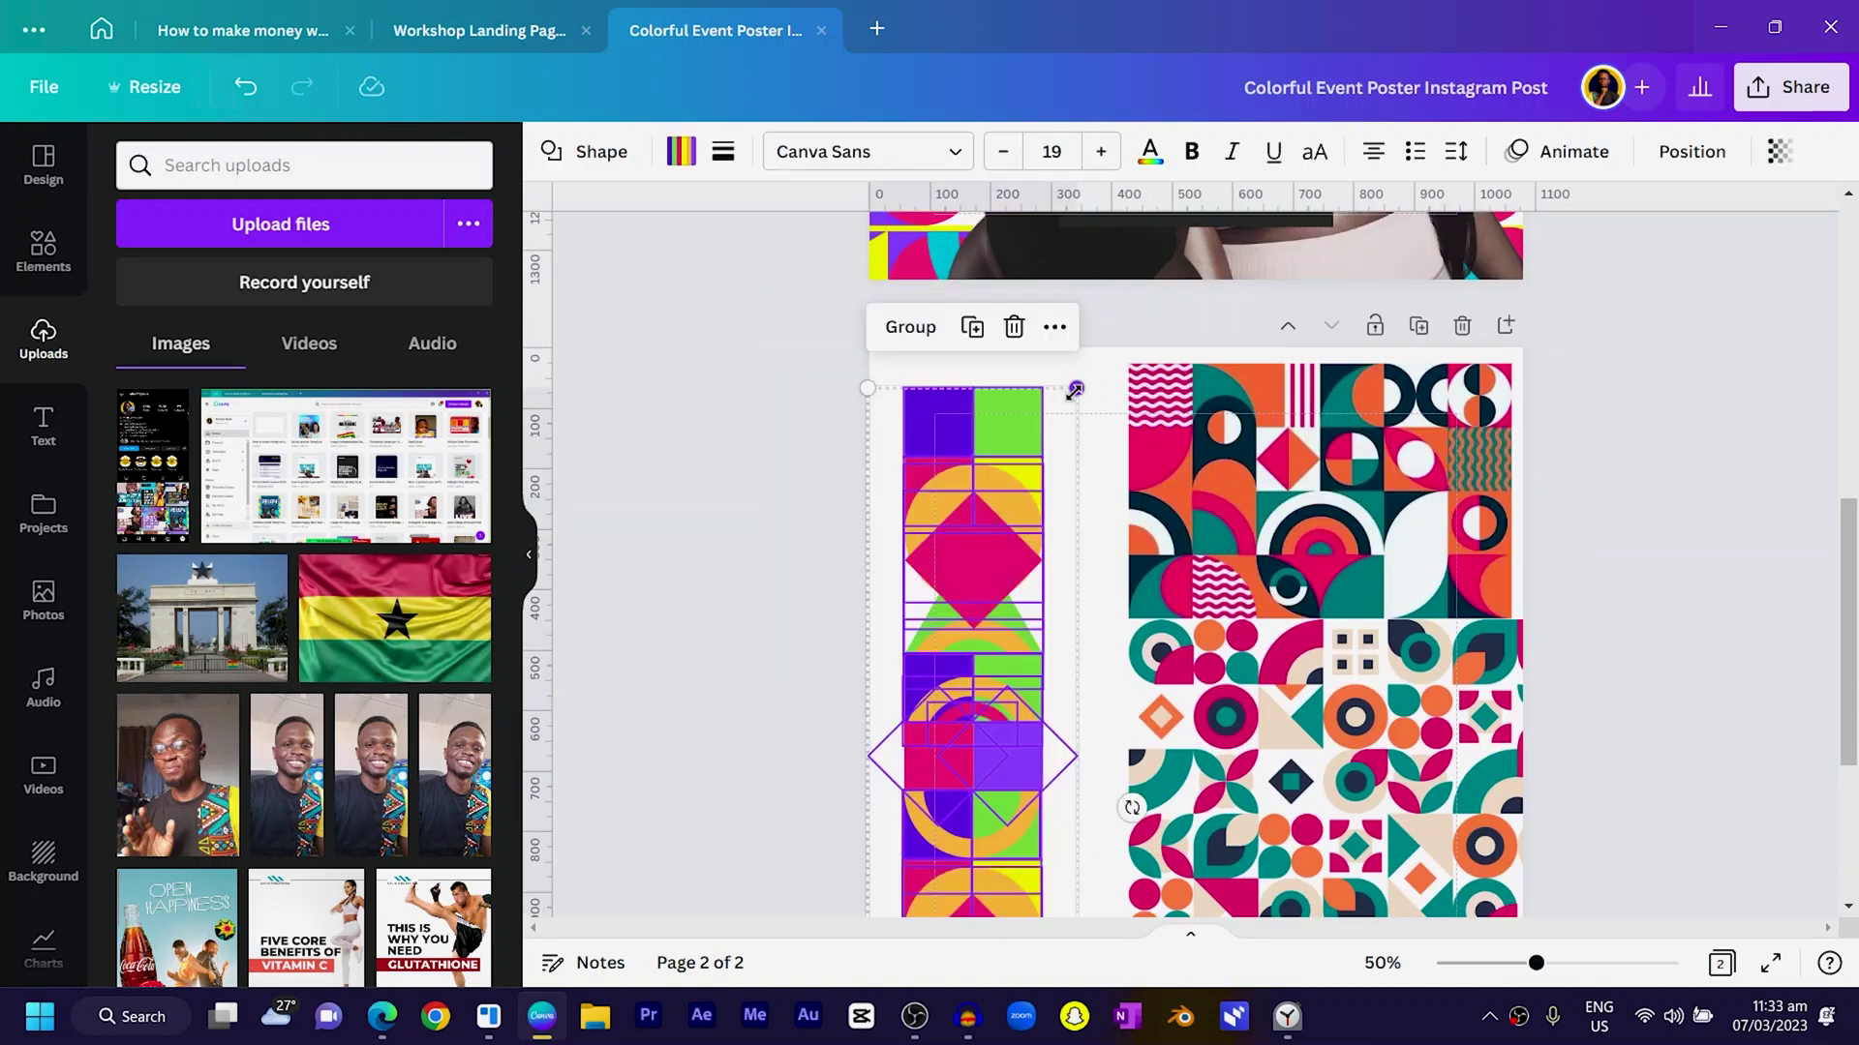
{"action": "key", "text": "ctrl+g"}
Delete the two reference pattern images from page 2.
{"action": "left_click", "coordinate": [1324, 495]}
{"action": "key", "text": "Delete"}
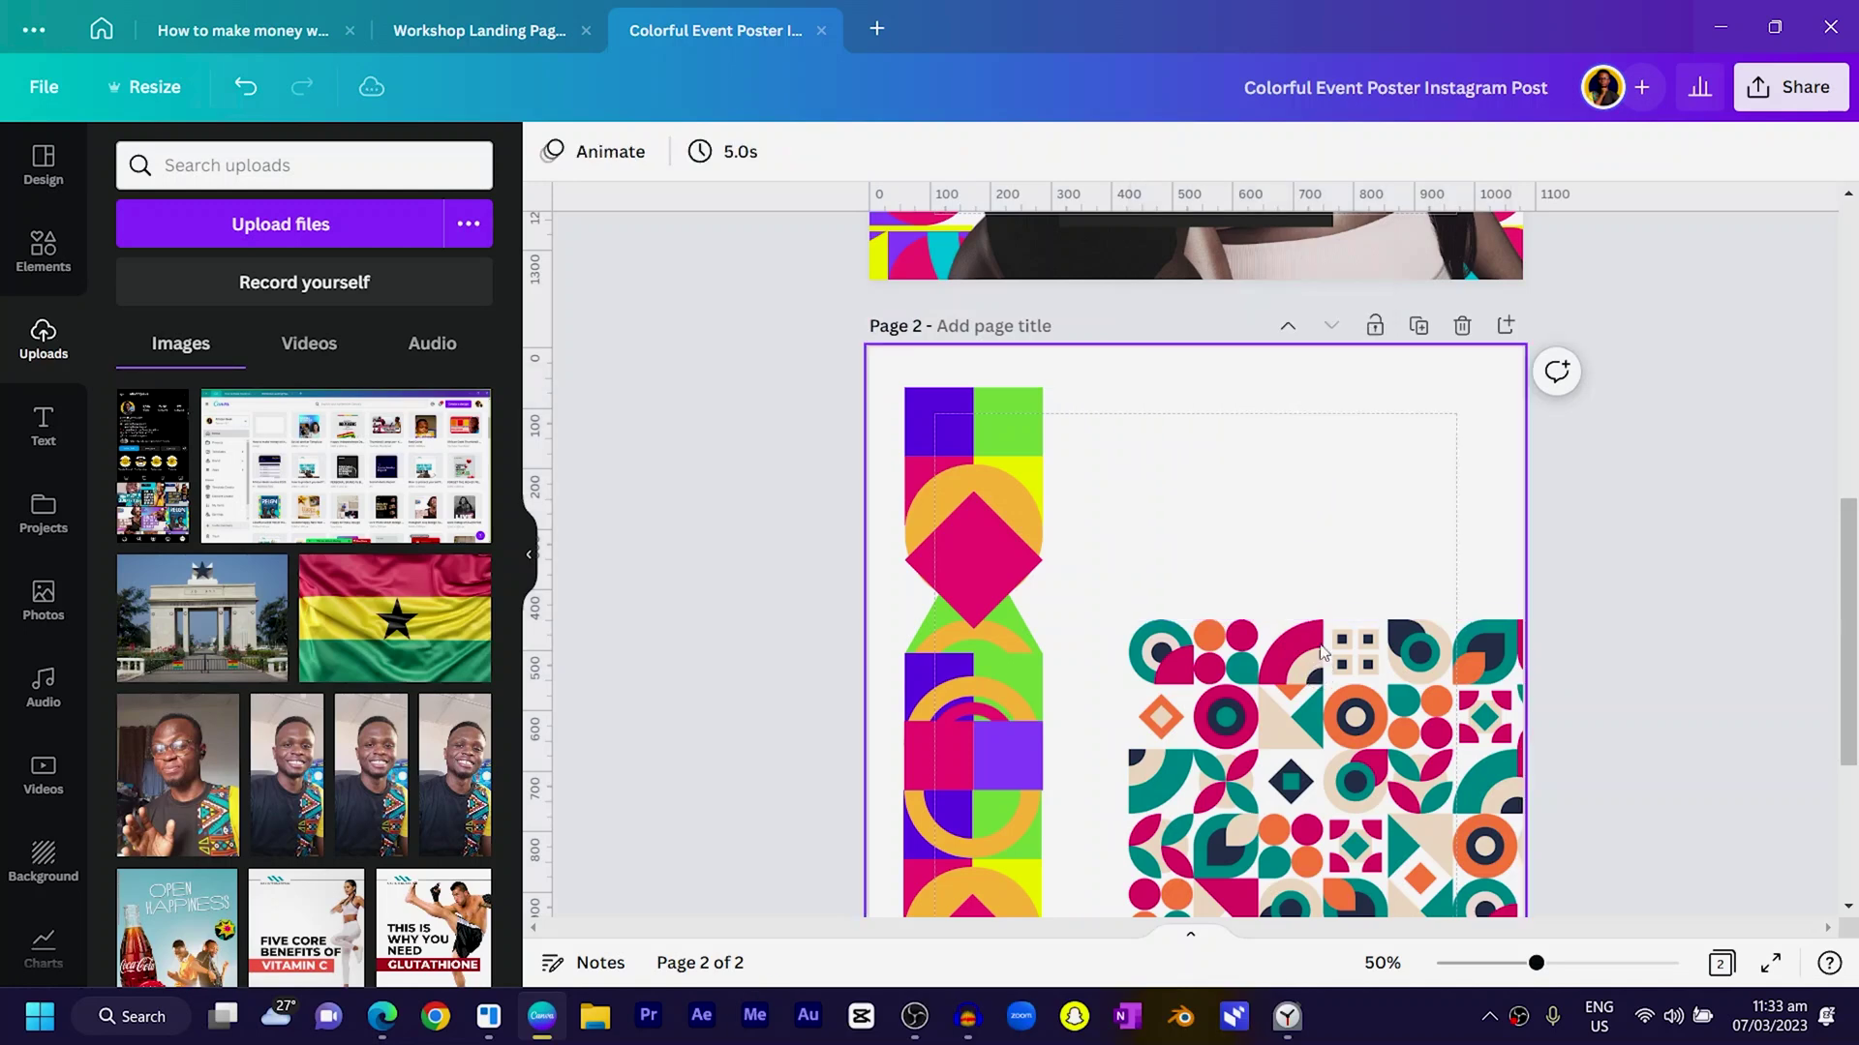
{"action": "left_click", "coordinate": [1278, 706]}
{"action": "key", "text": "Delete"}
Enlarge the grouped column to span the page height at the left page edge and place a duplicate along the right page edge.
{"action": "scroll", "coordinate": [1207, 486], "scroll_direction": "down", "scroll_amount": 5}
{"action": "left_click_drag", "start_coordinate": [932, 813], "coordinate": [852, 734]}
{"action": "scroll", "coordinate": [859, 738], "scroll_direction": "up", "scroll_amount": 4}
{"action": "left_click_drag", "start_coordinate": [1008, 378], "coordinate": [1024, 331]}
{"action": "key", "text": "ctrl+d"}
{"action": "left_click_drag", "start_coordinate": [965, 446], "coordinate": [1530, 514]}
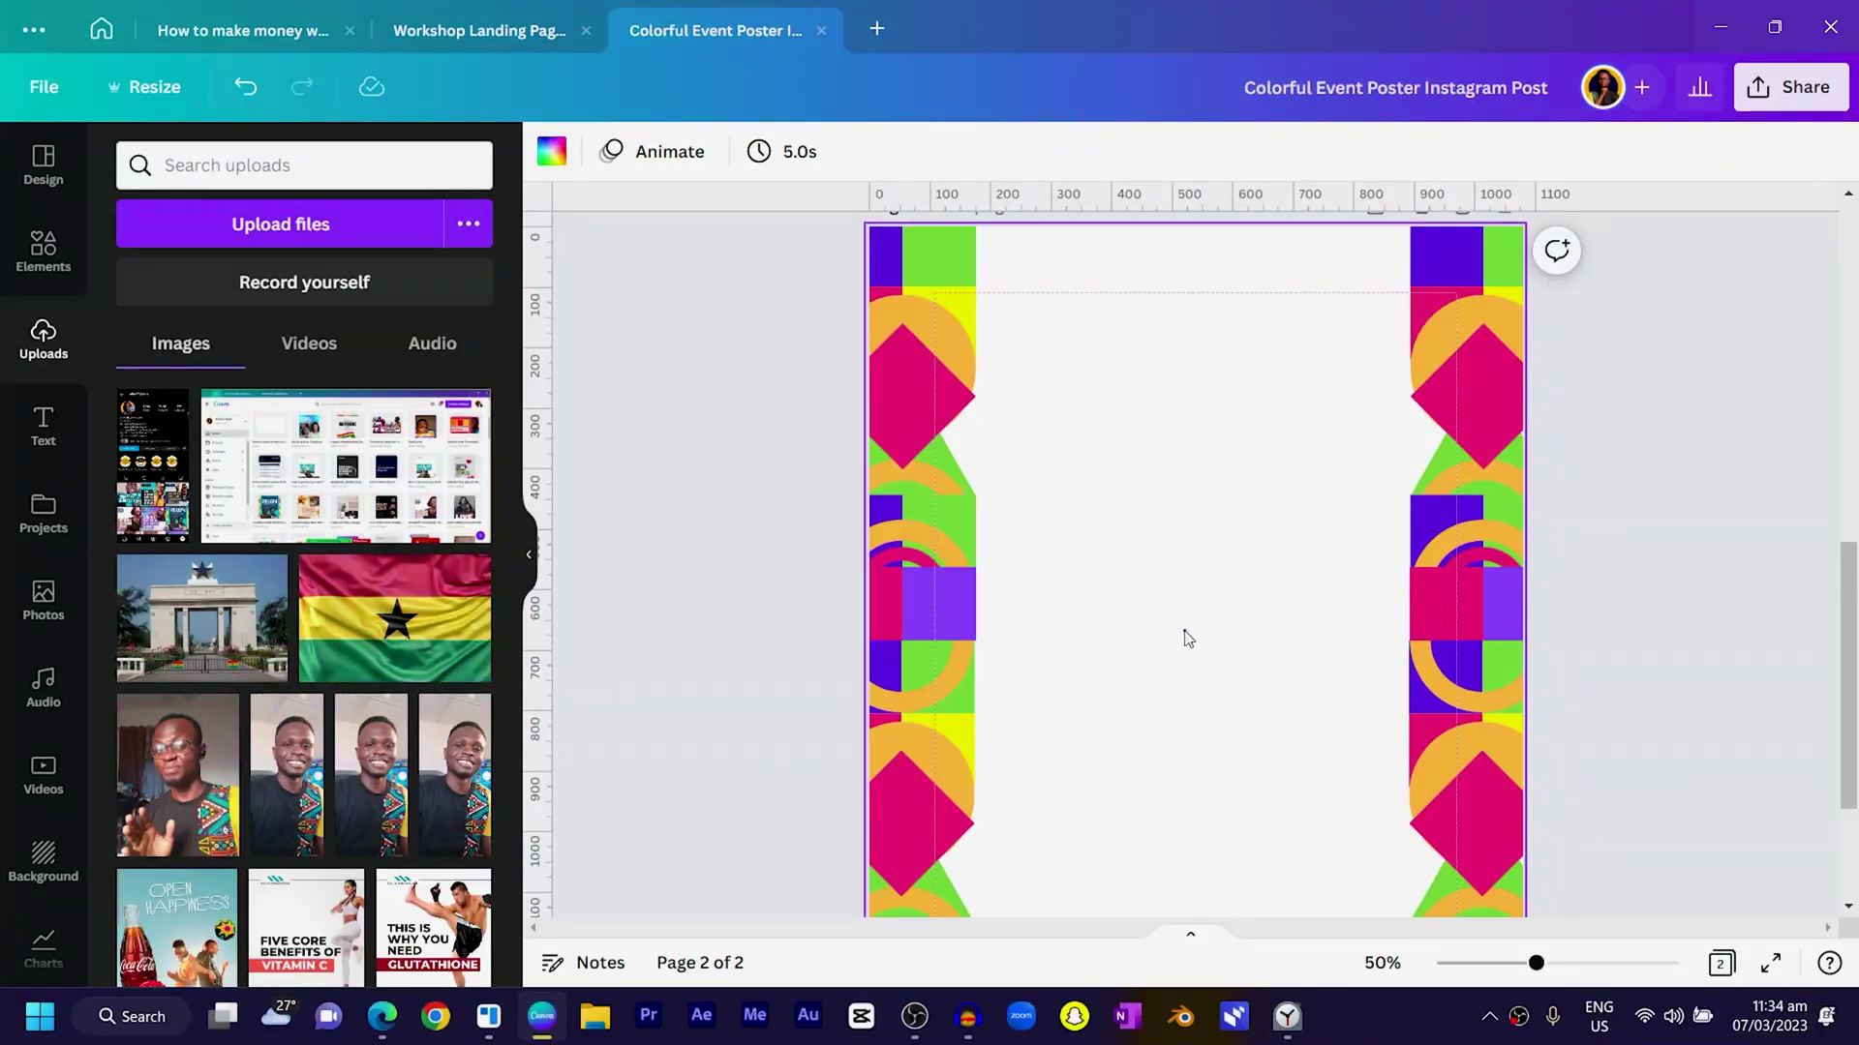
Add a square at the top of page 2 and stretch it into a tall rectangle between the page's side margins.
{"action": "key", "text": "r"}
{"action": "left_click_drag", "start_coordinate": [1188, 627], "coordinate": [1012, 287]}
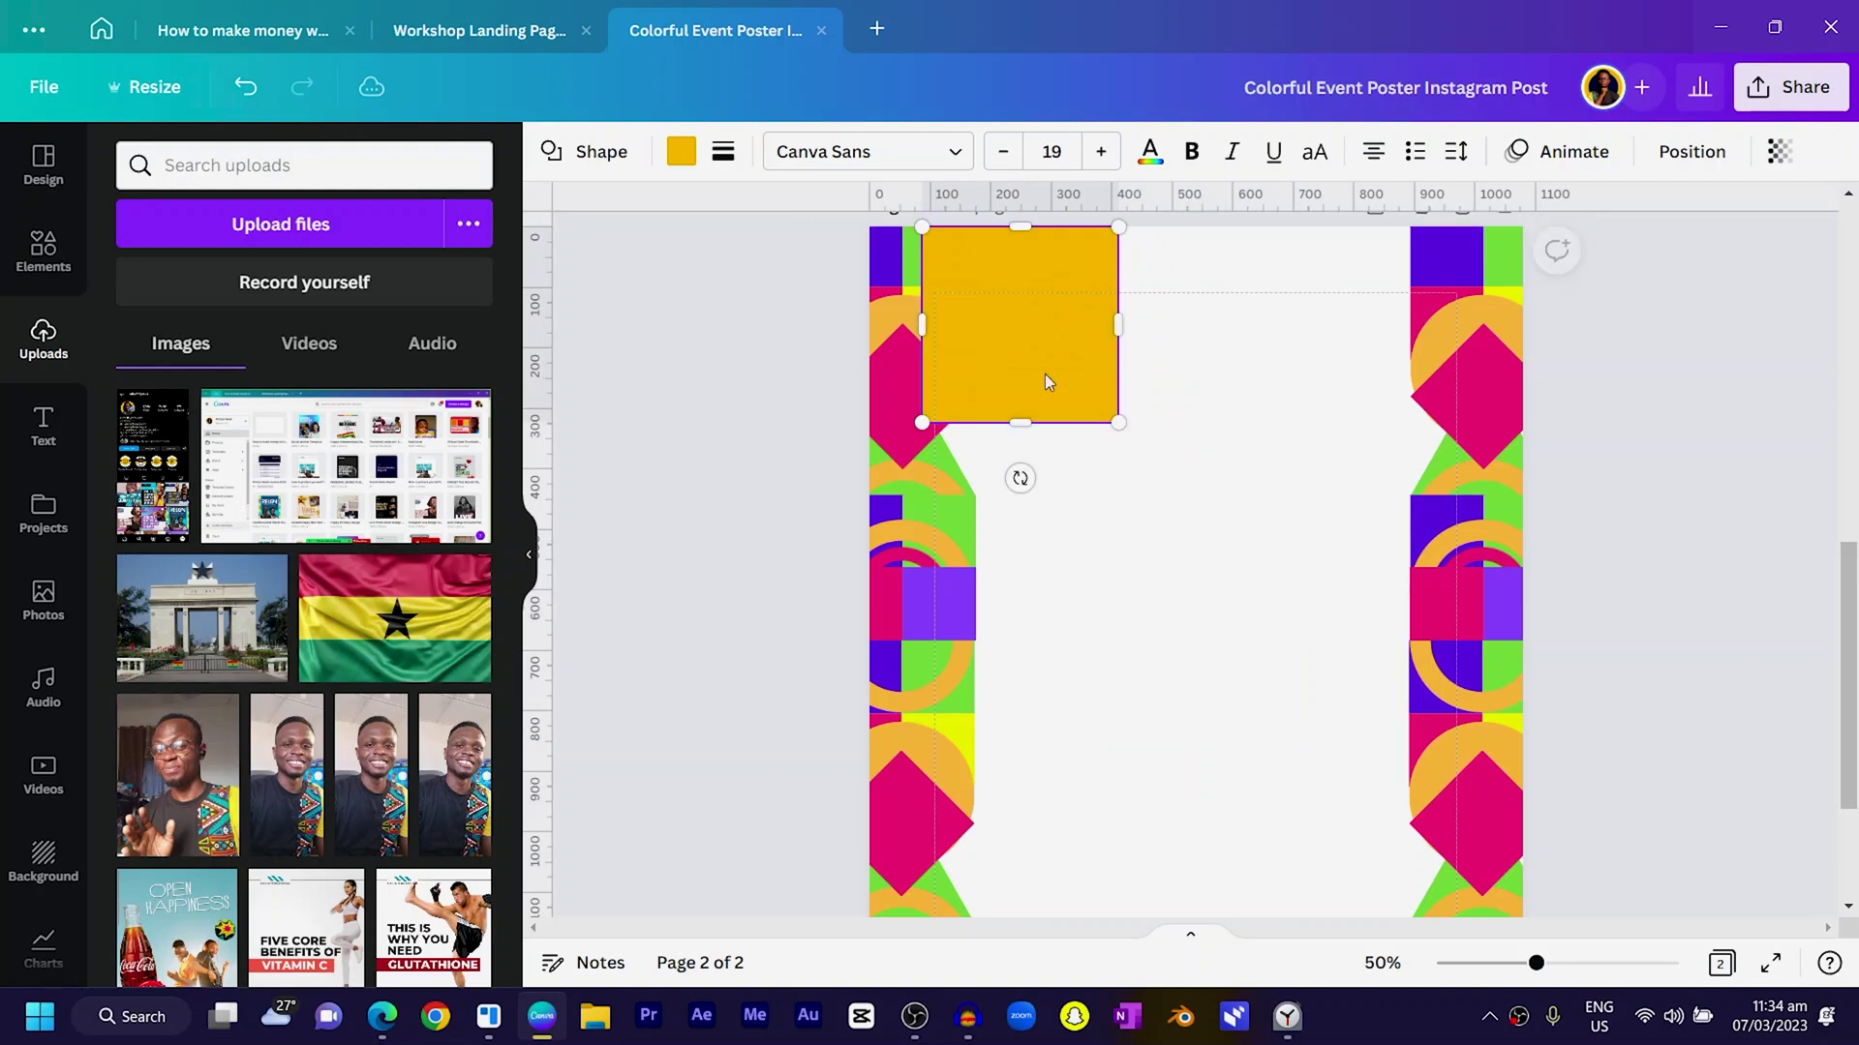
{"action": "left_click_drag", "start_coordinate": [1020, 423], "coordinate": [1095, 774]}
{"action": "left_click_drag", "start_coordinate": [1123, 805], "coordinate": [1457, 789]}
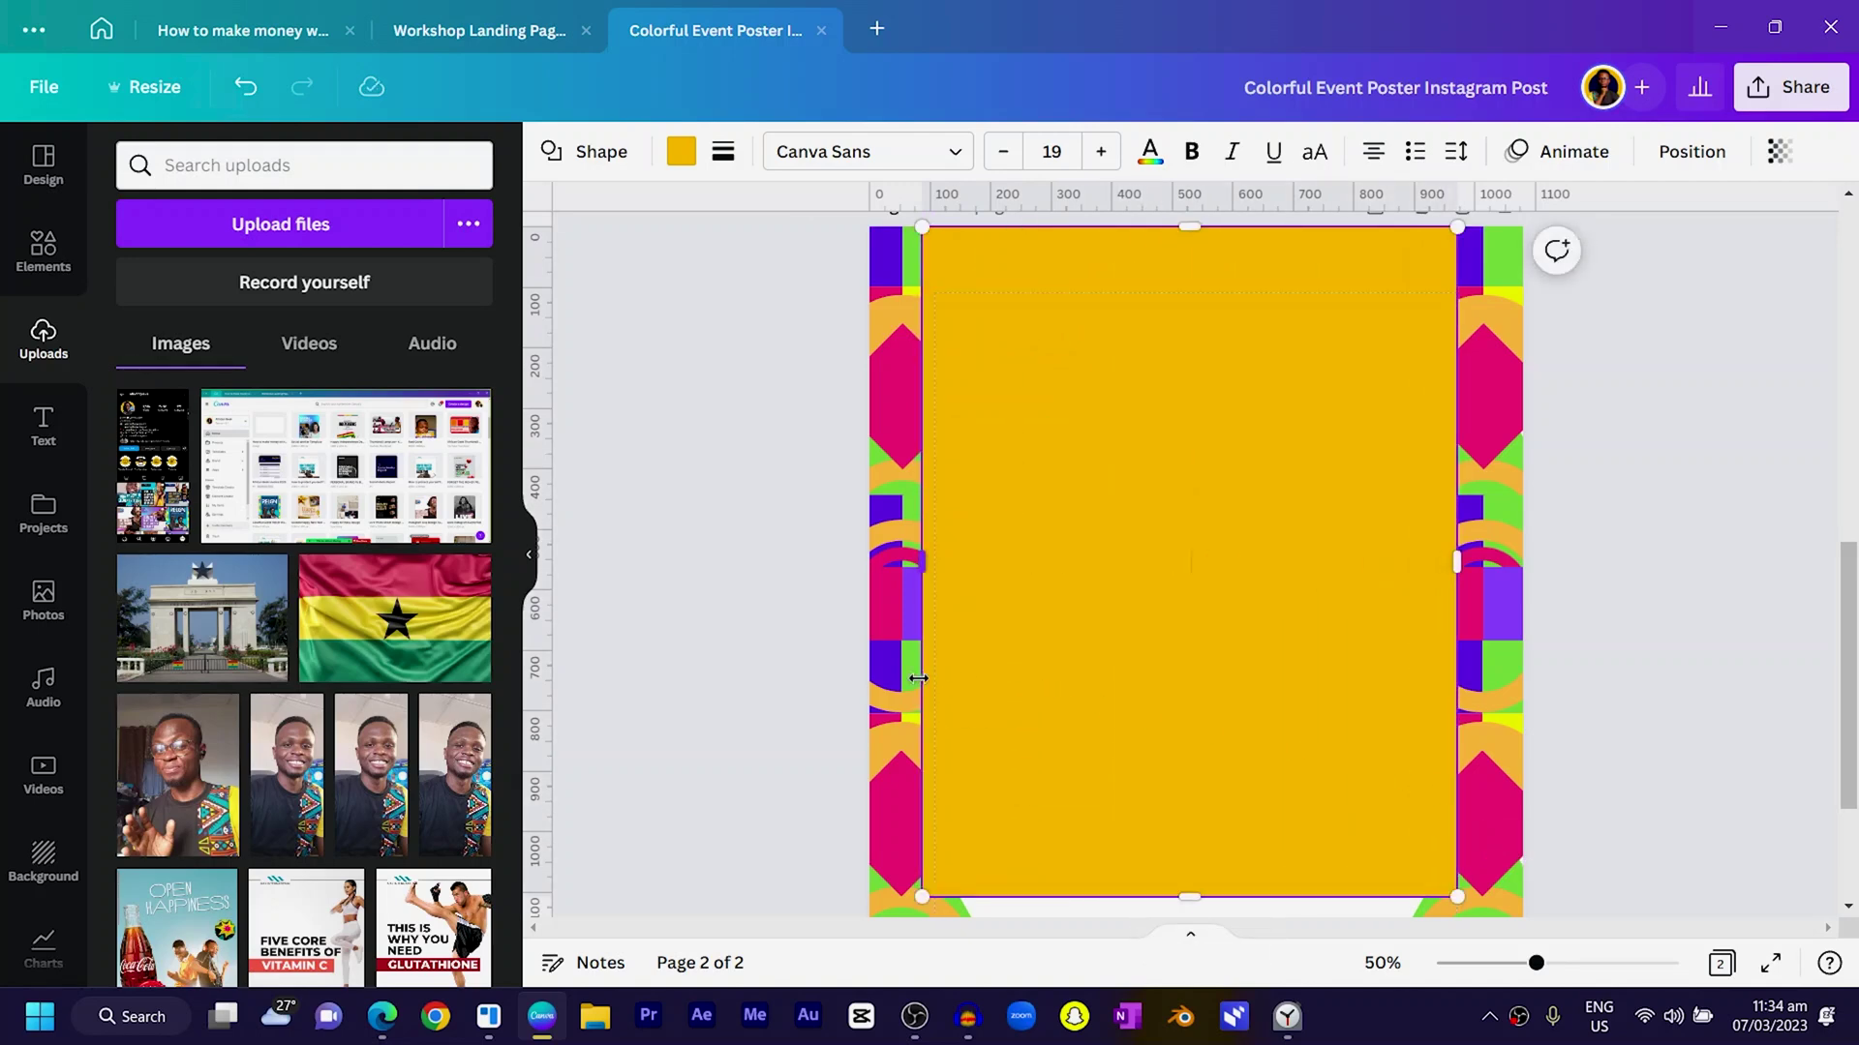
{"action": "left_click_drag", "start_coordinate": [917, 675], "coordinate": [935, 677]}
{"action": "scroll", "coordinate": [939, 685], "scroll_direction": "down", "scroll_amount": 3}
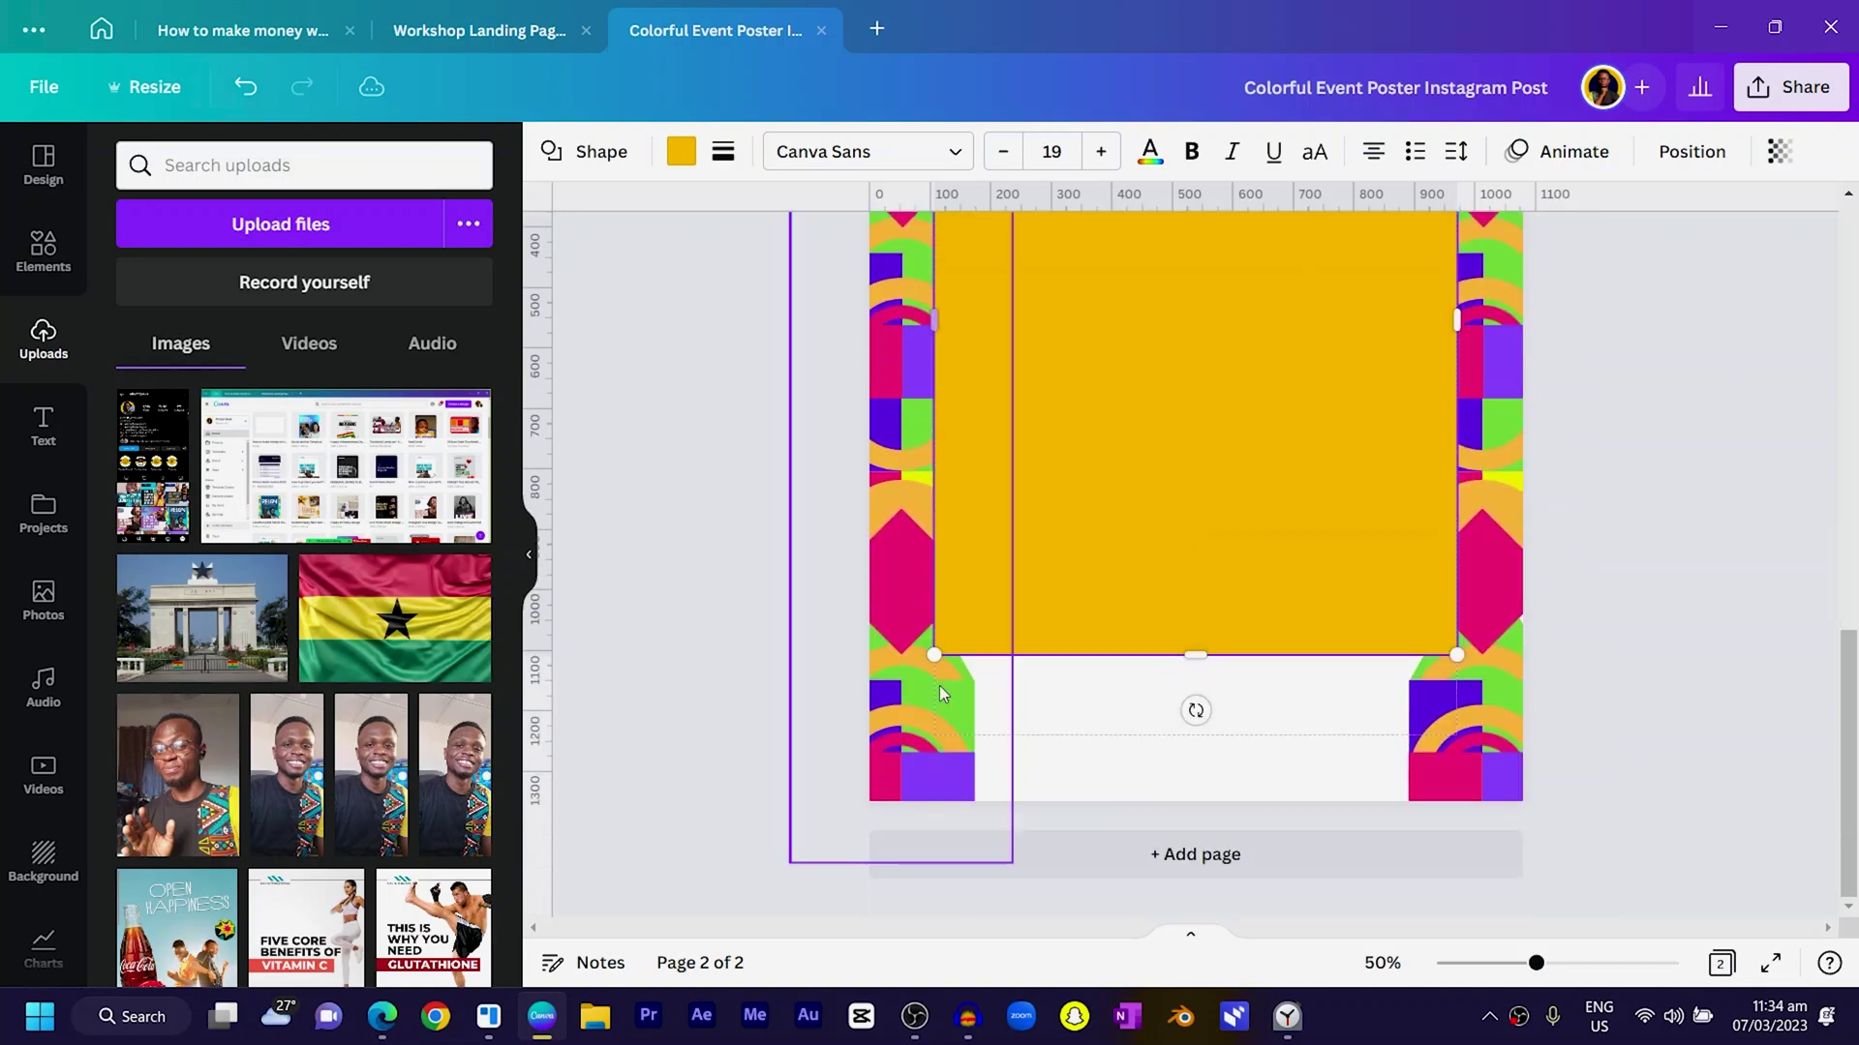
{"action": "left_click", "coordinate": [1103, 774]}
{"action": "left_click", "coordinate": [1129, 409]}
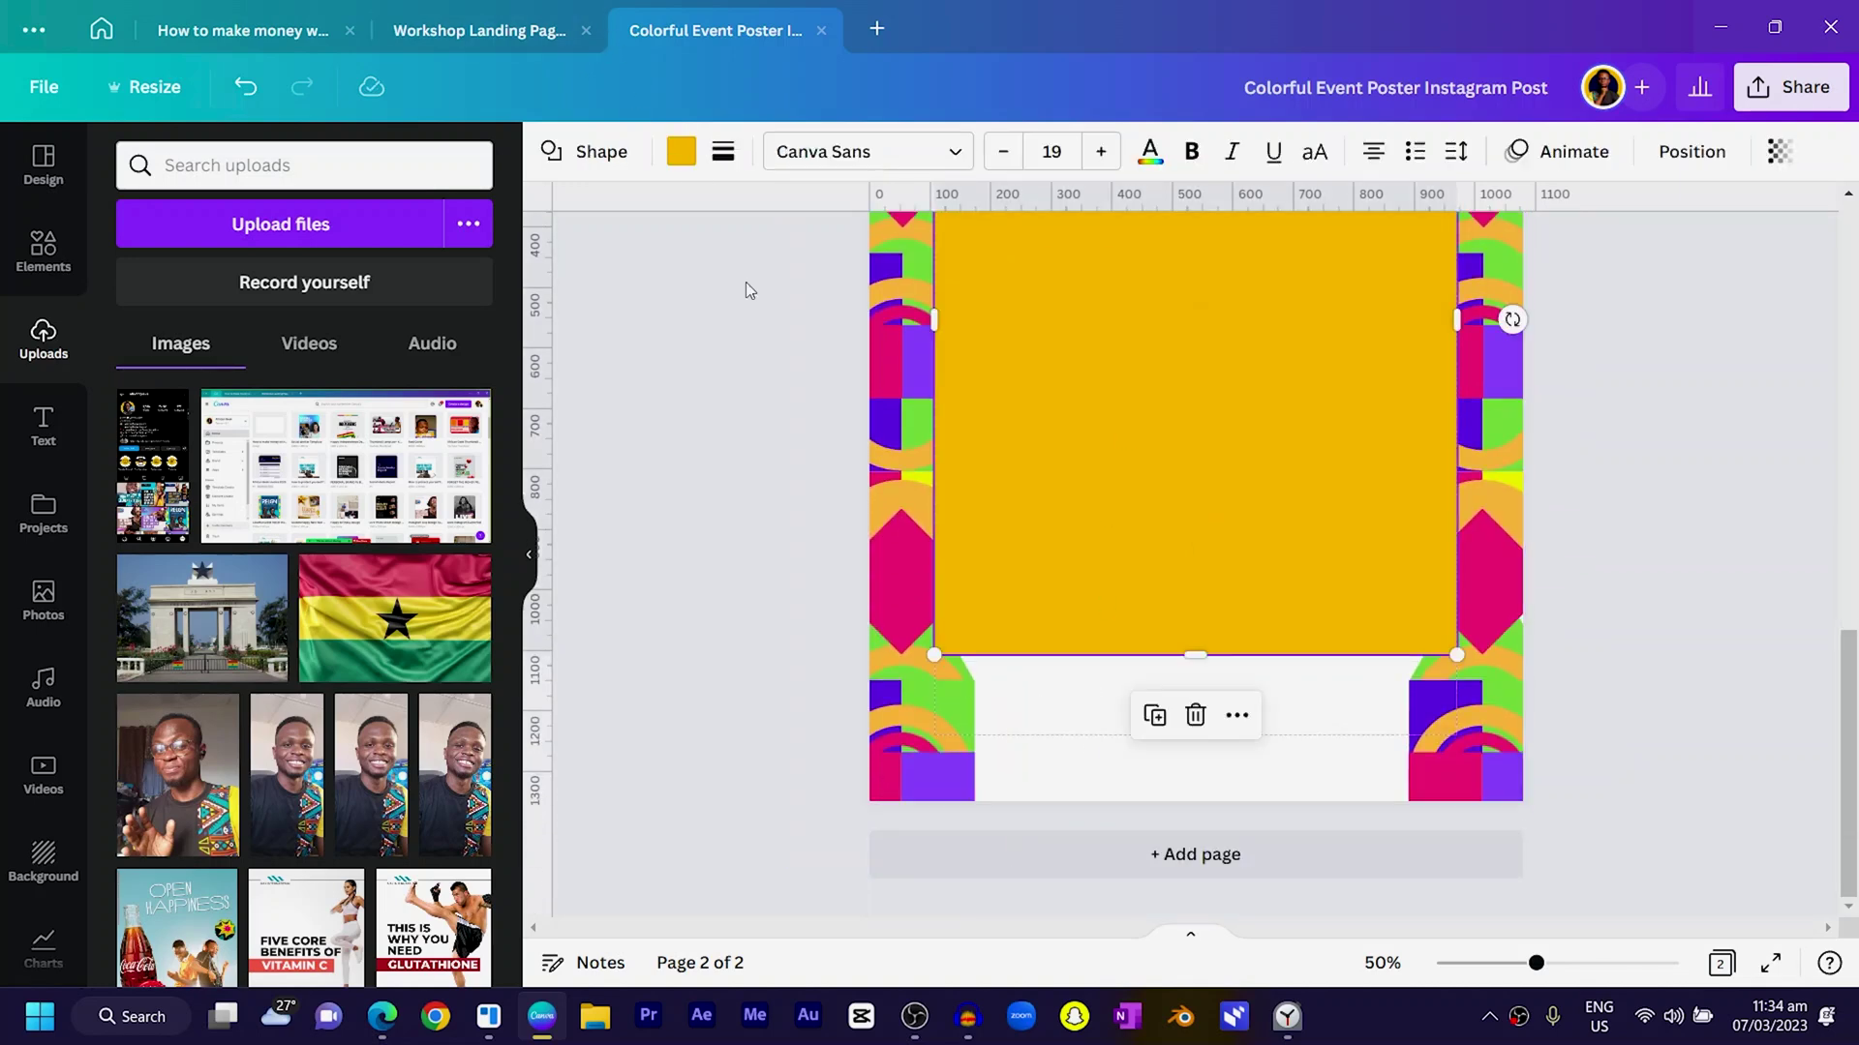
Recolor the large yellow center rectangle cyan (#01BEE0) to match the panel on page 1.
{"action": "scroll", "coordinate": [746, 282], "scroll_direction": "up", "scroll_amount": 10}
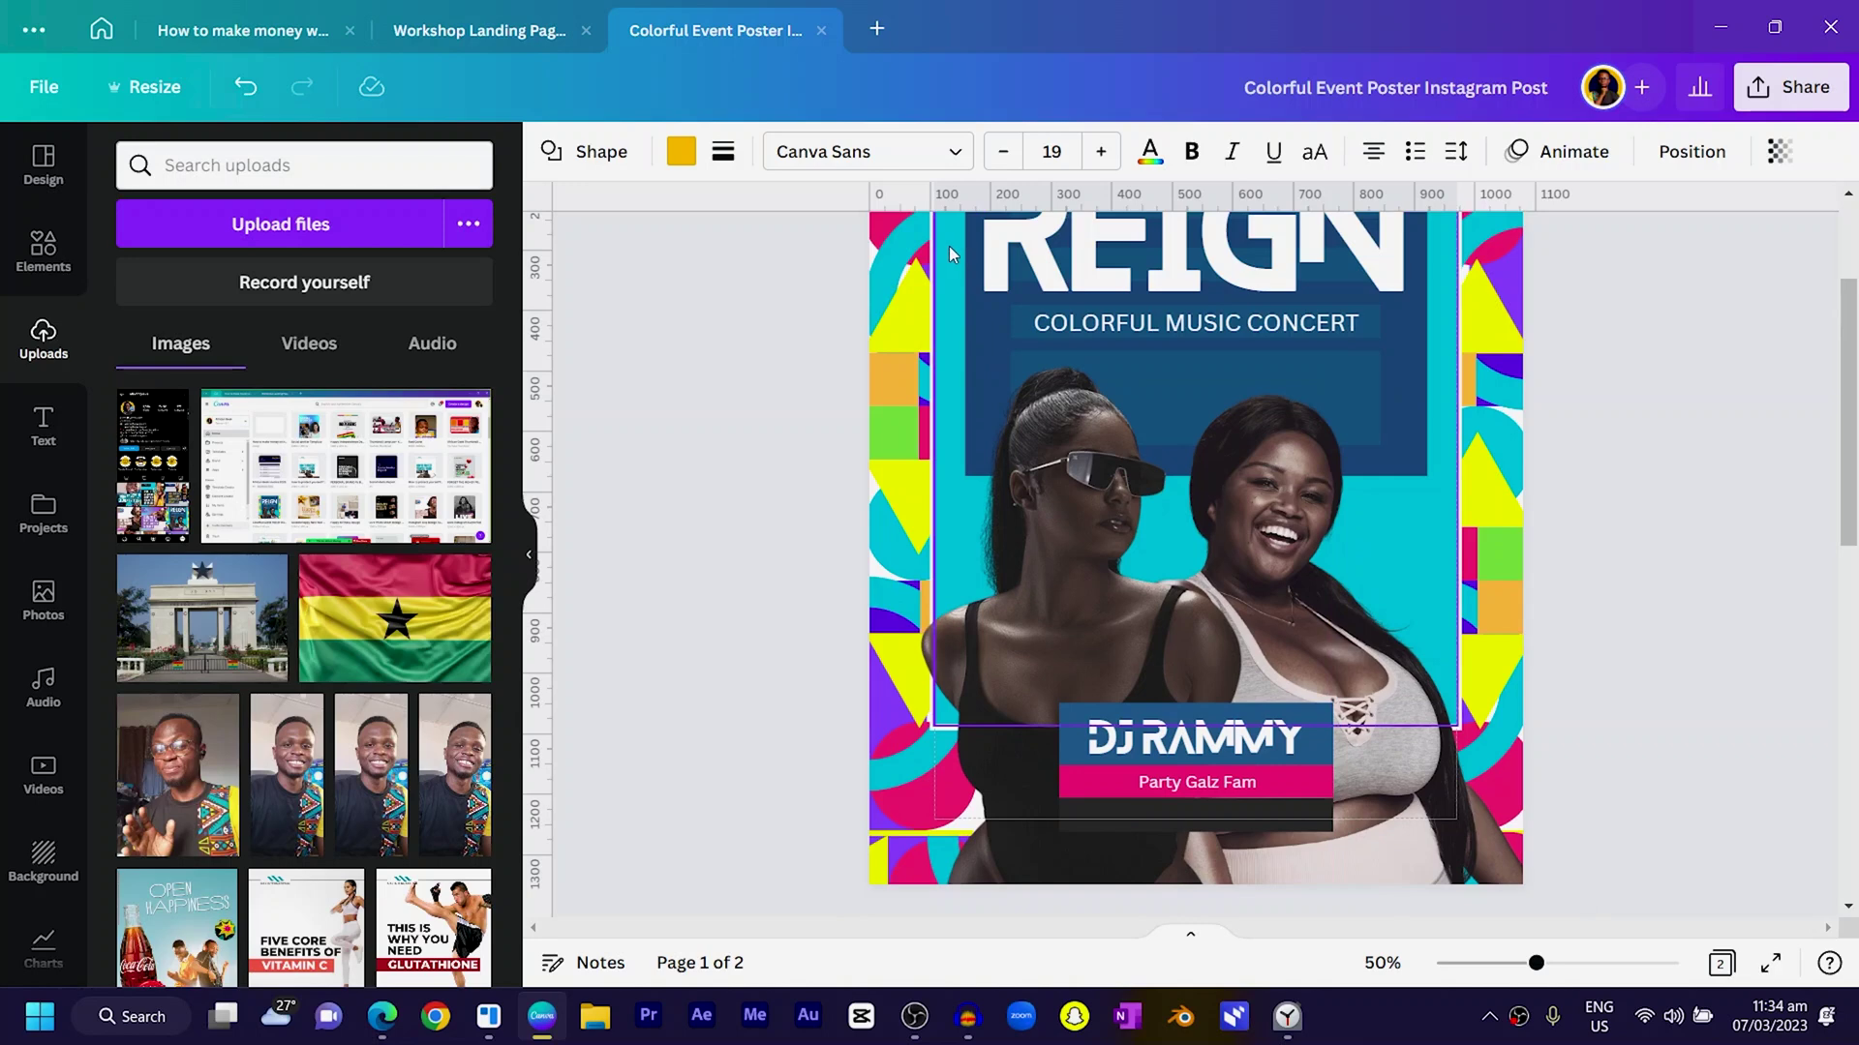
{"action": "left_click", "coordinate": [947, 252]}
{"action": "scroll", "coordinate": [1198, 464], "scroll_direction": "down", "scroll_amount": 10}
{"action": "left_click", "coordinate": [1198, 463]}
{"action": "scroll", "coordinate": [624, 228], "scroll_direction": "up", "scroll_amount": 5}
{"action": "left_click", "coordinate": [680, 153]}
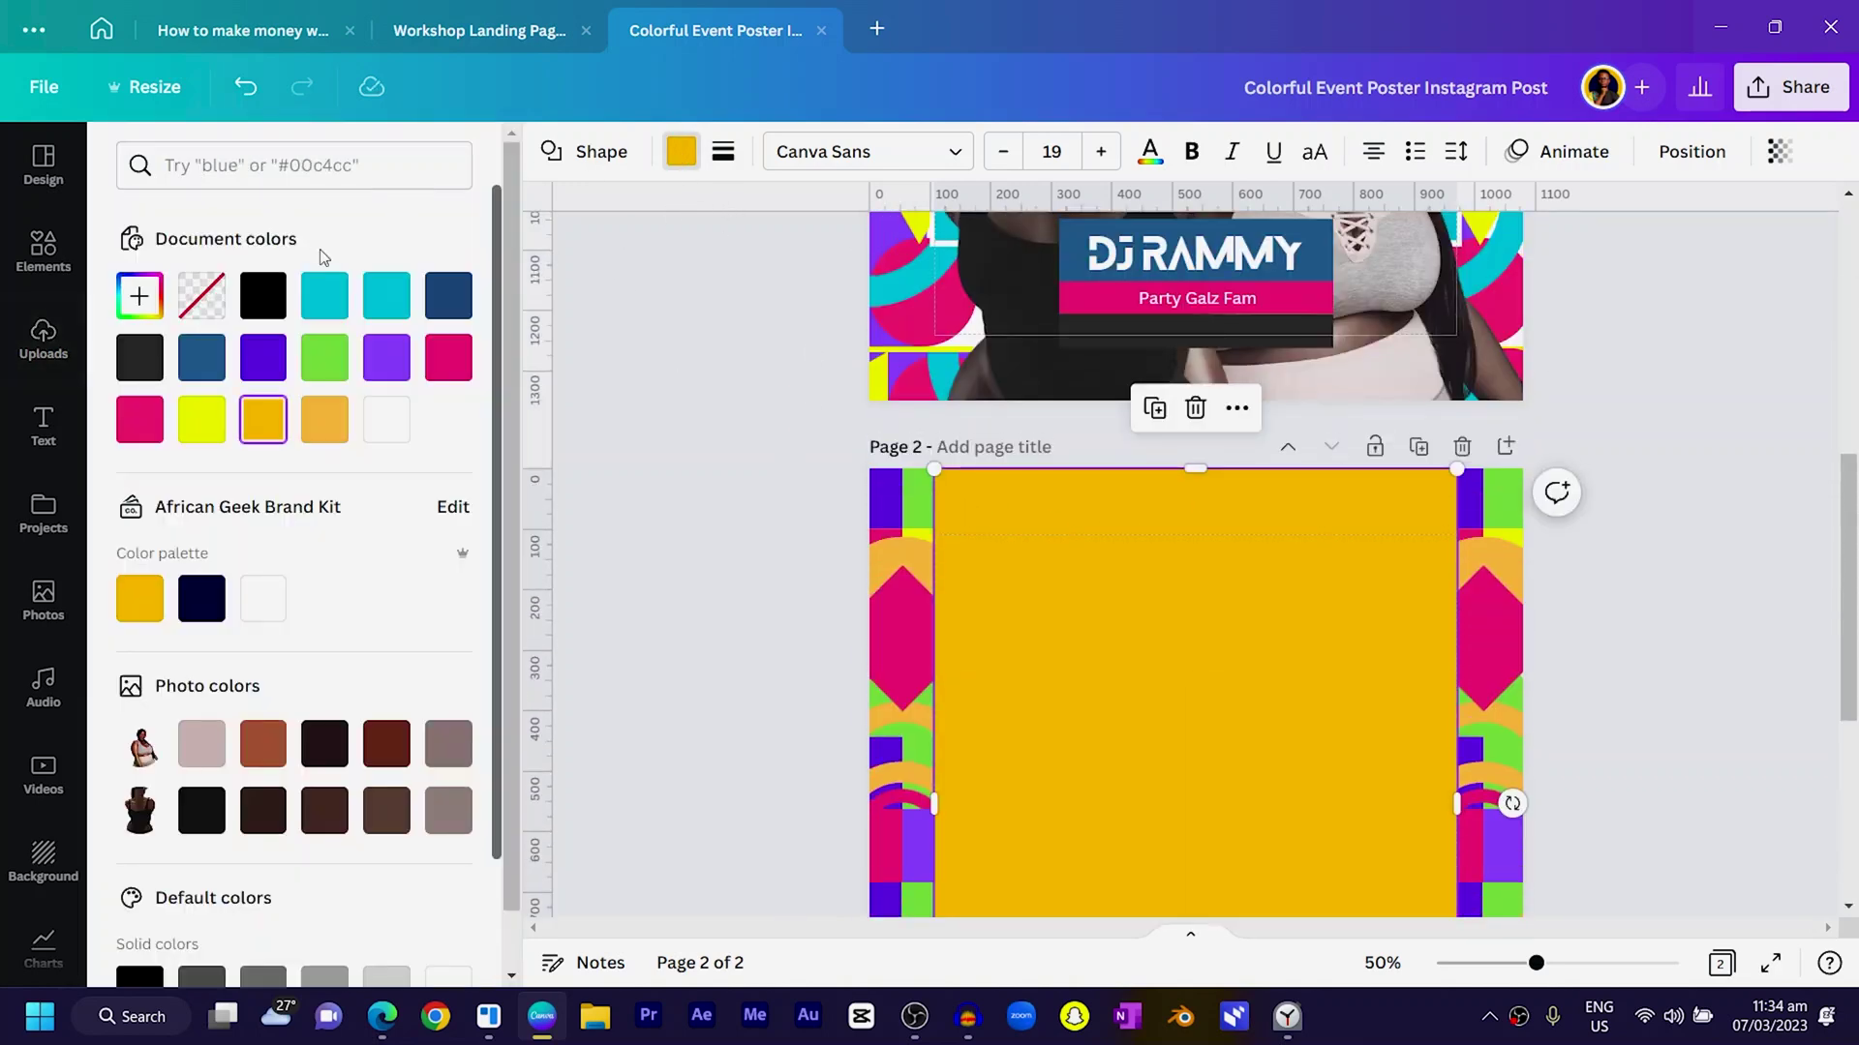
{"action": "left_click", "coordinate": [323, 296]}
{"action": "left_click", "coordinate": [139, 296]}
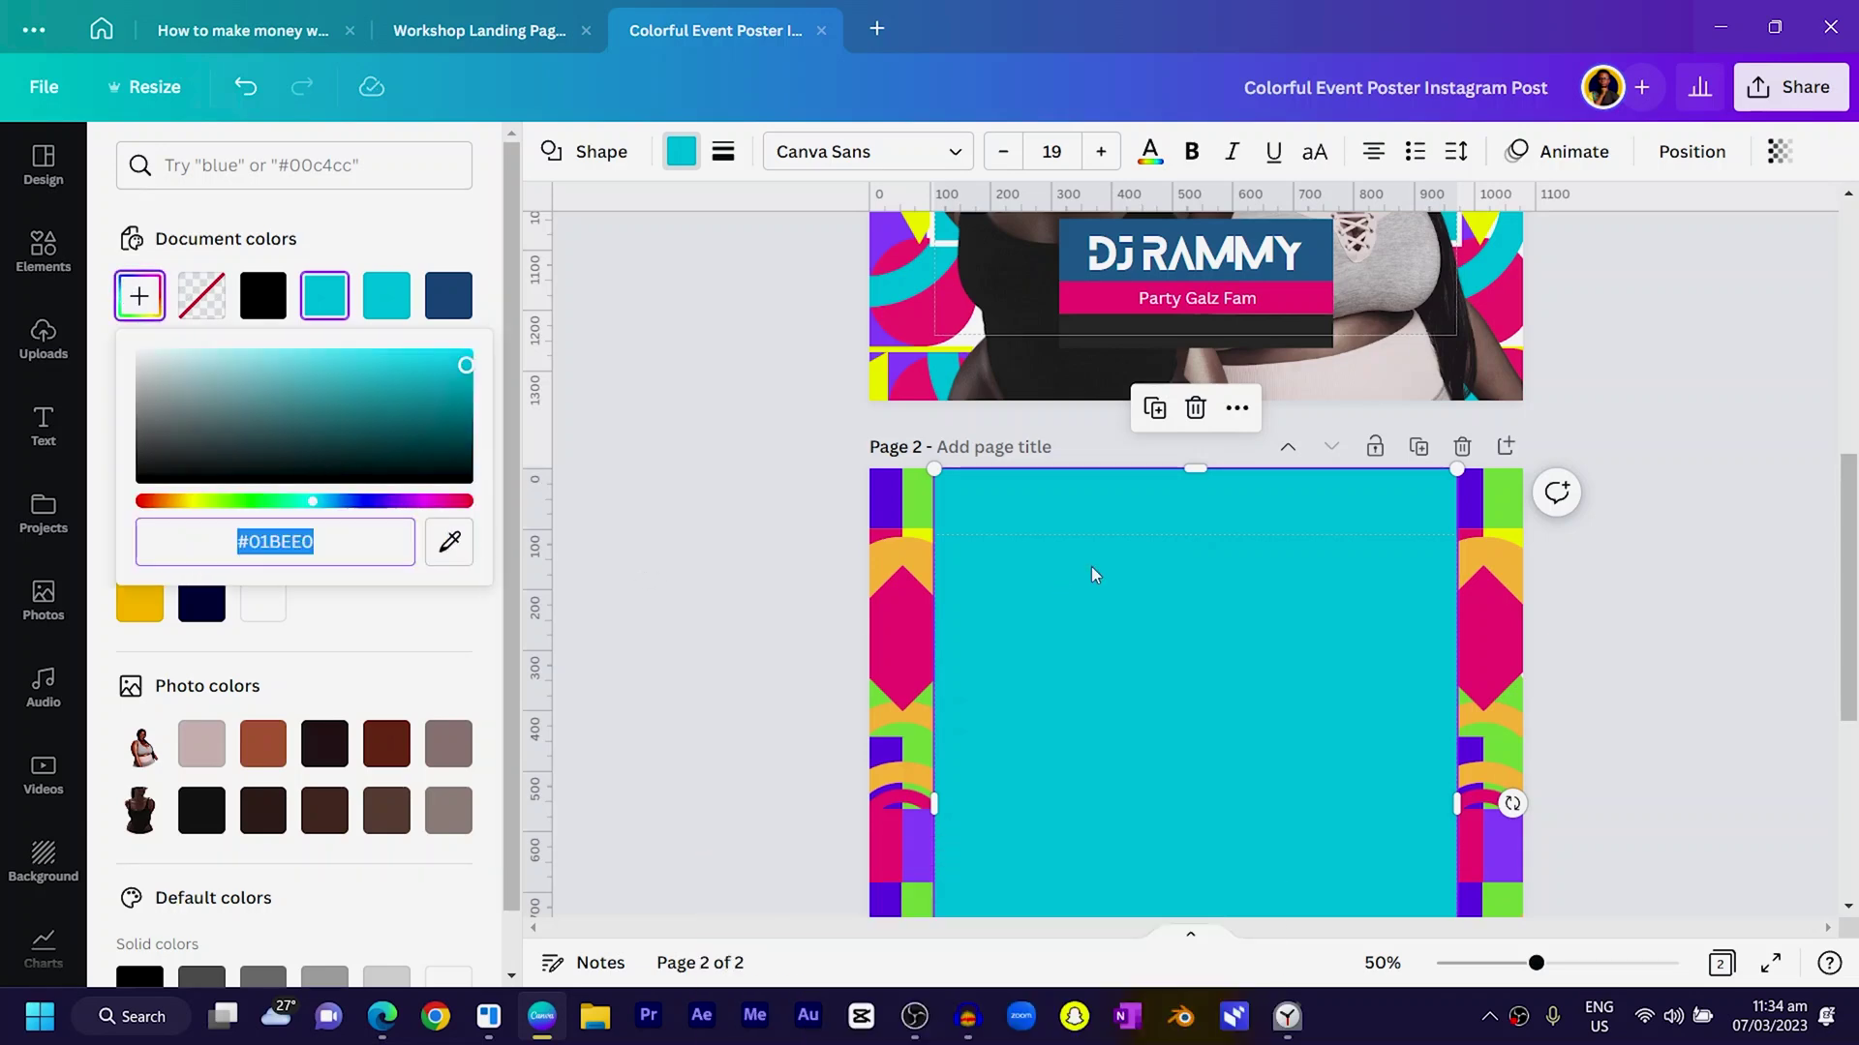
{"action": "scroll", "coordinate": [1094, 577], "scroll_direction": "down", "scroll_amount": 3}
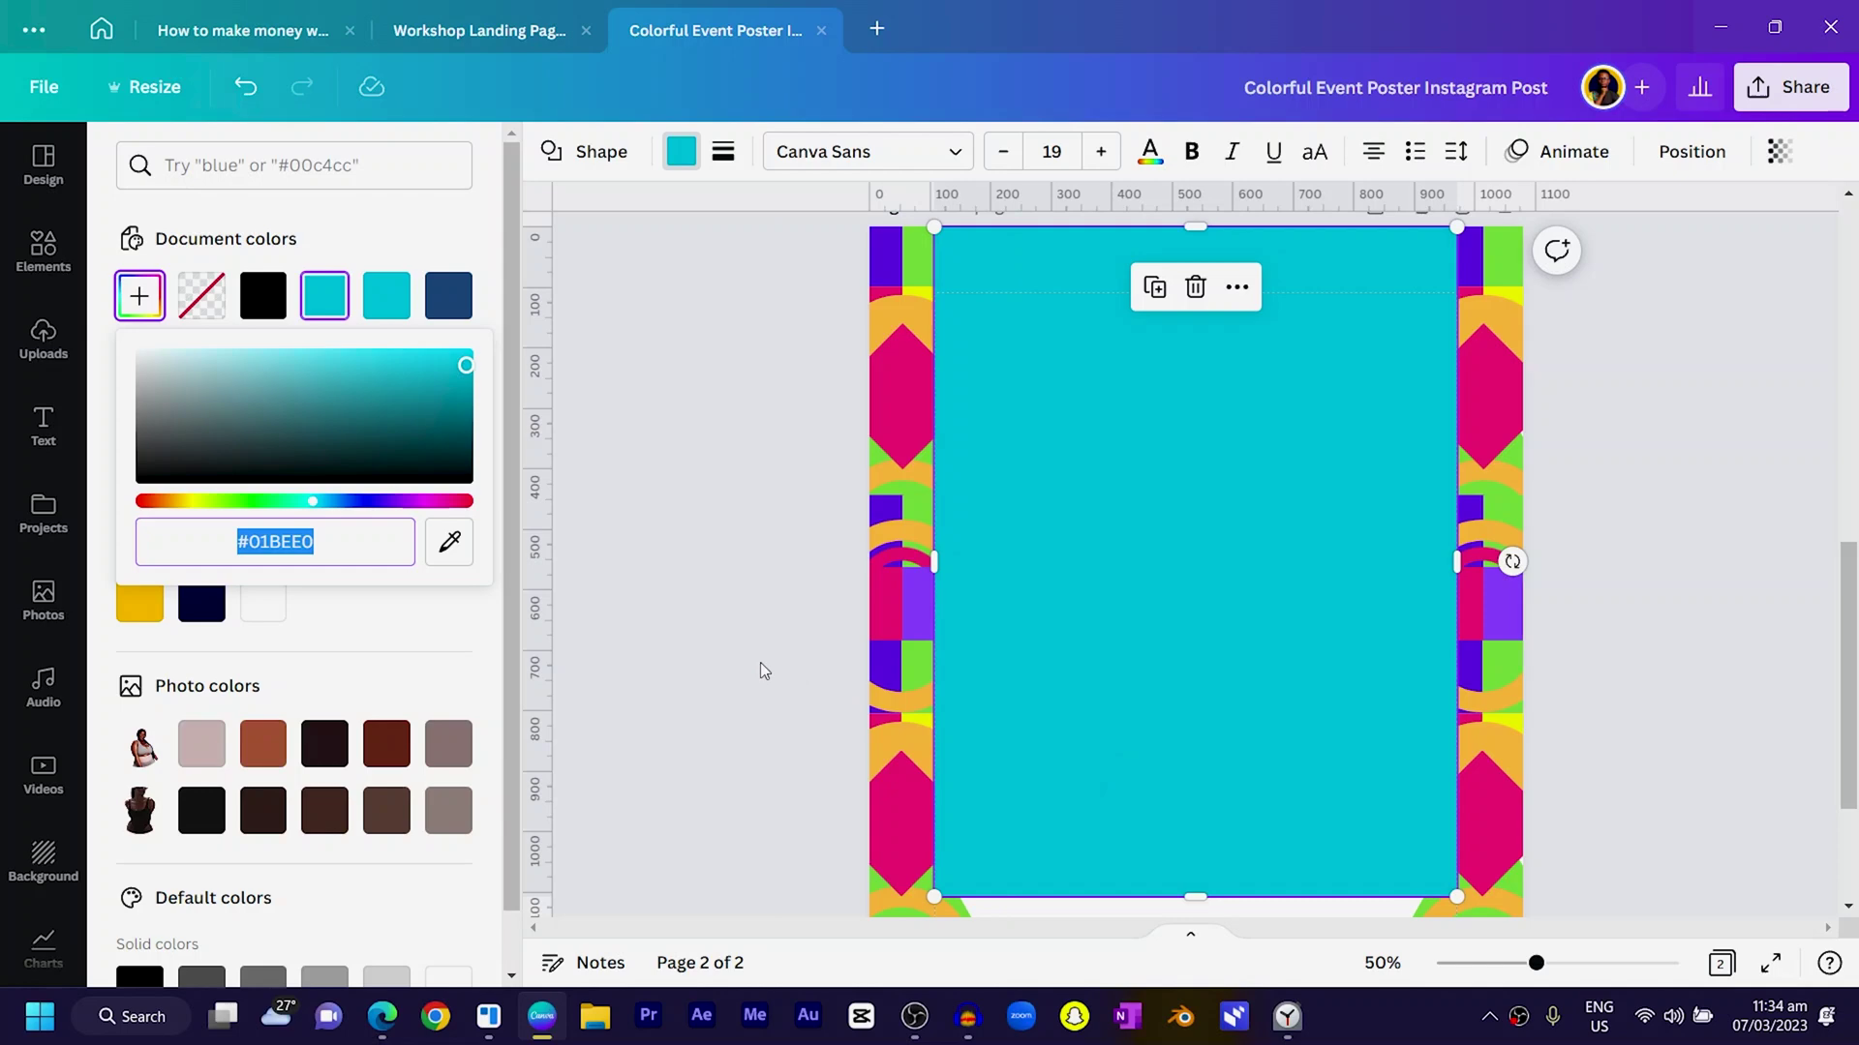
{"action": "key", "text": "Escape"}
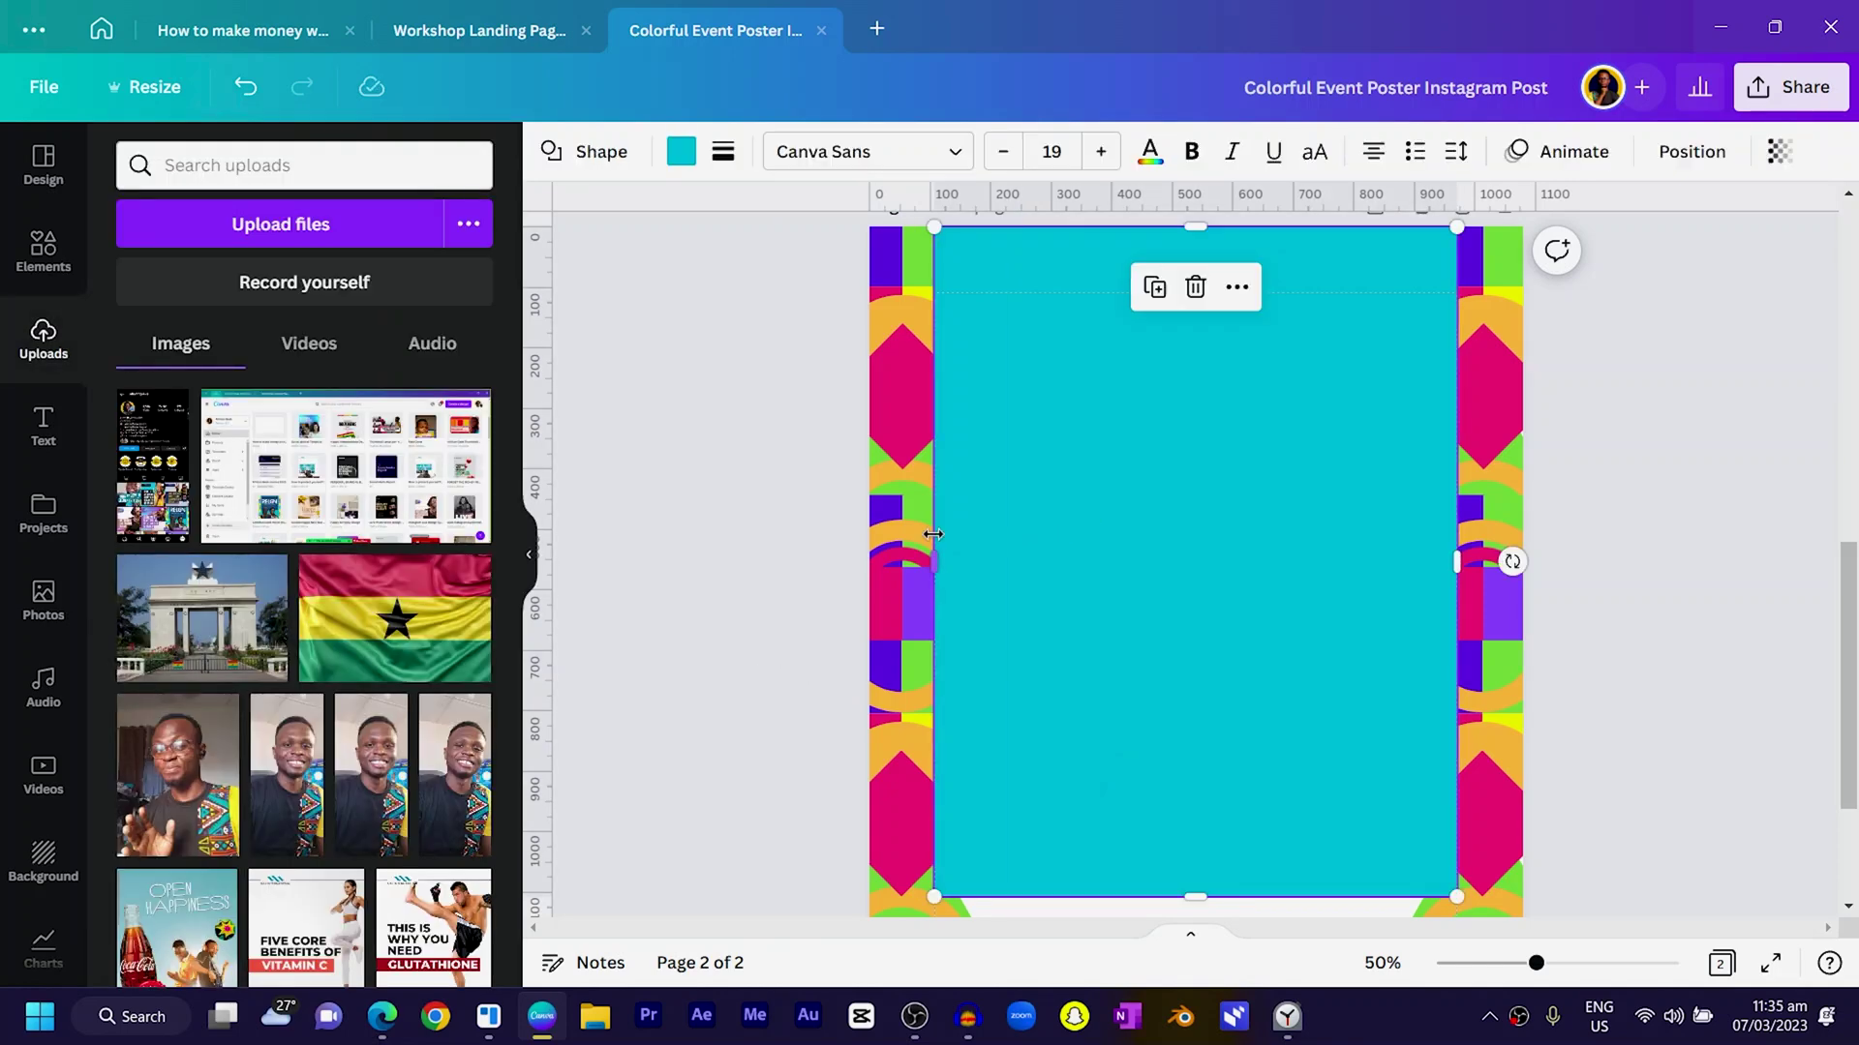
Make a slightly wider off-white copy of the cyan rectangle and send it behind the original as a border.
{"action": "left_click_drag", "start_coordinate": [933, 535], "coordinate": [920, 534]}
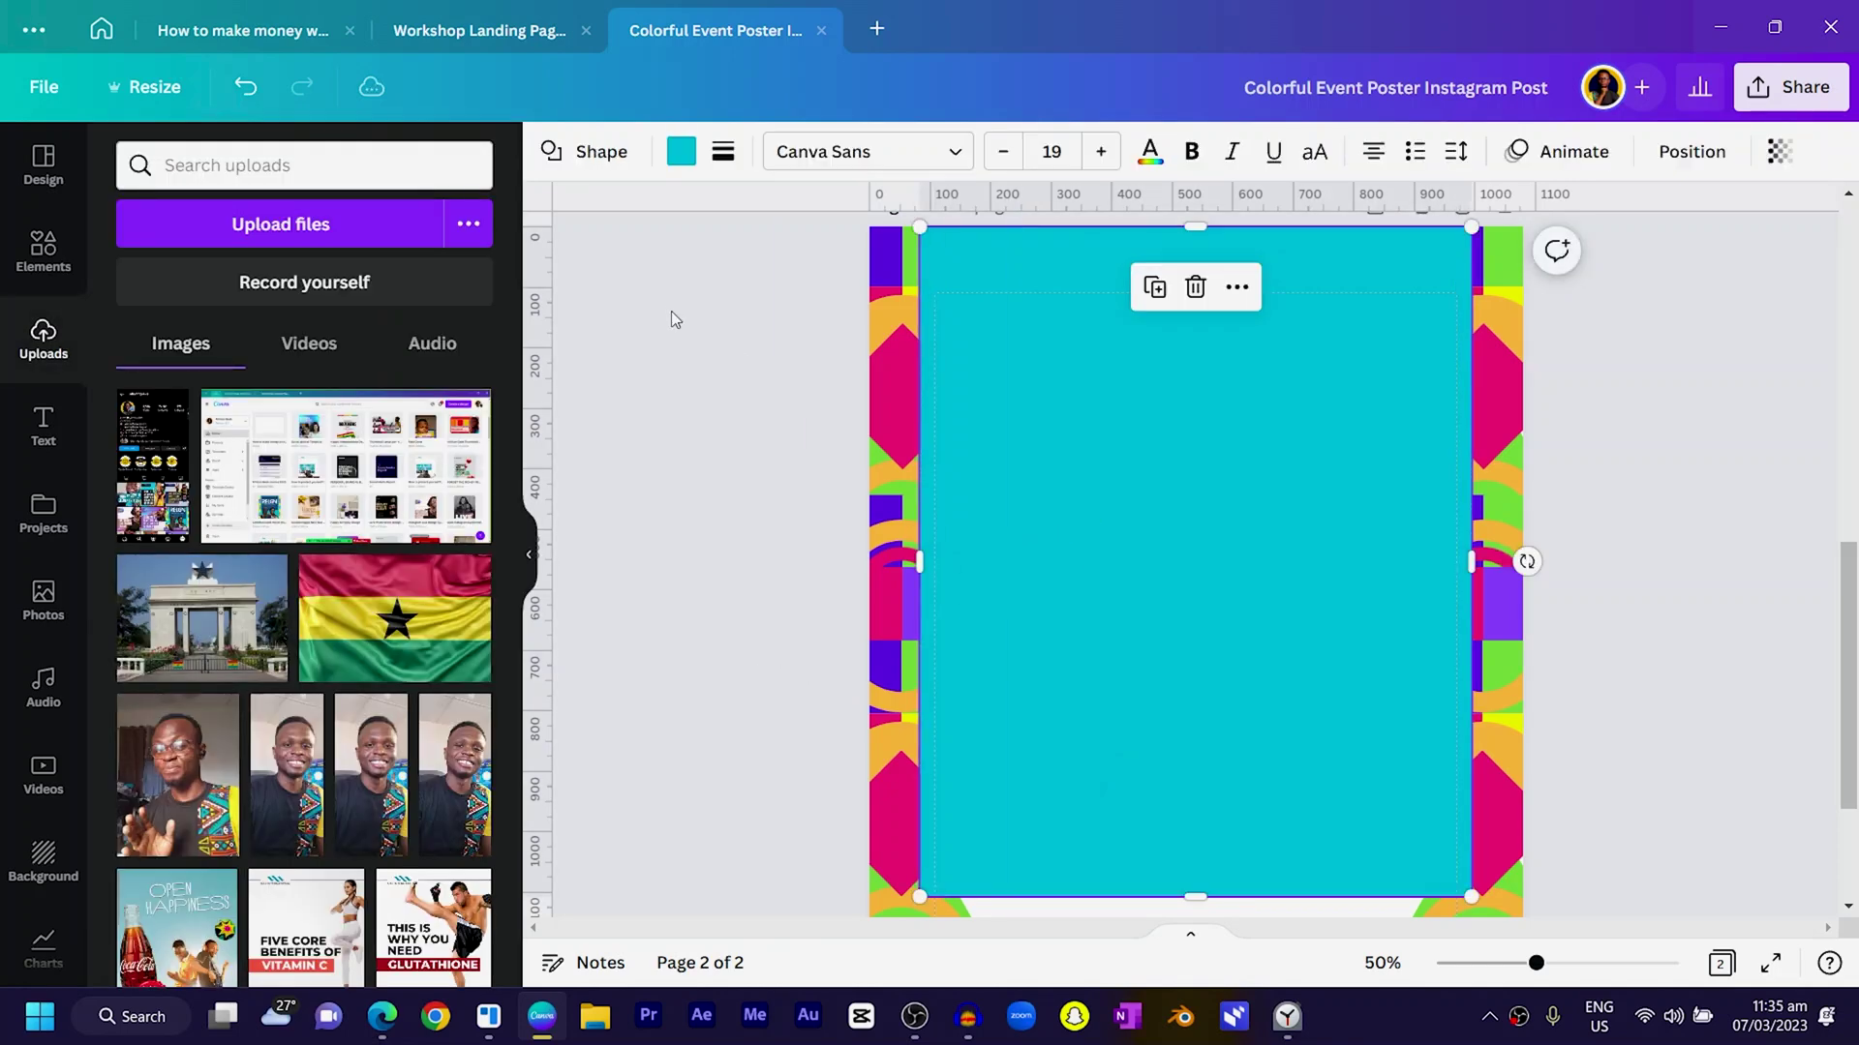
{"action": "left_click", "coordinate": [680, 152]}
{"action": "left_click", "coordinate": [326, 420]}
{"action": "left_click", "coordinate": [1101, 502]}
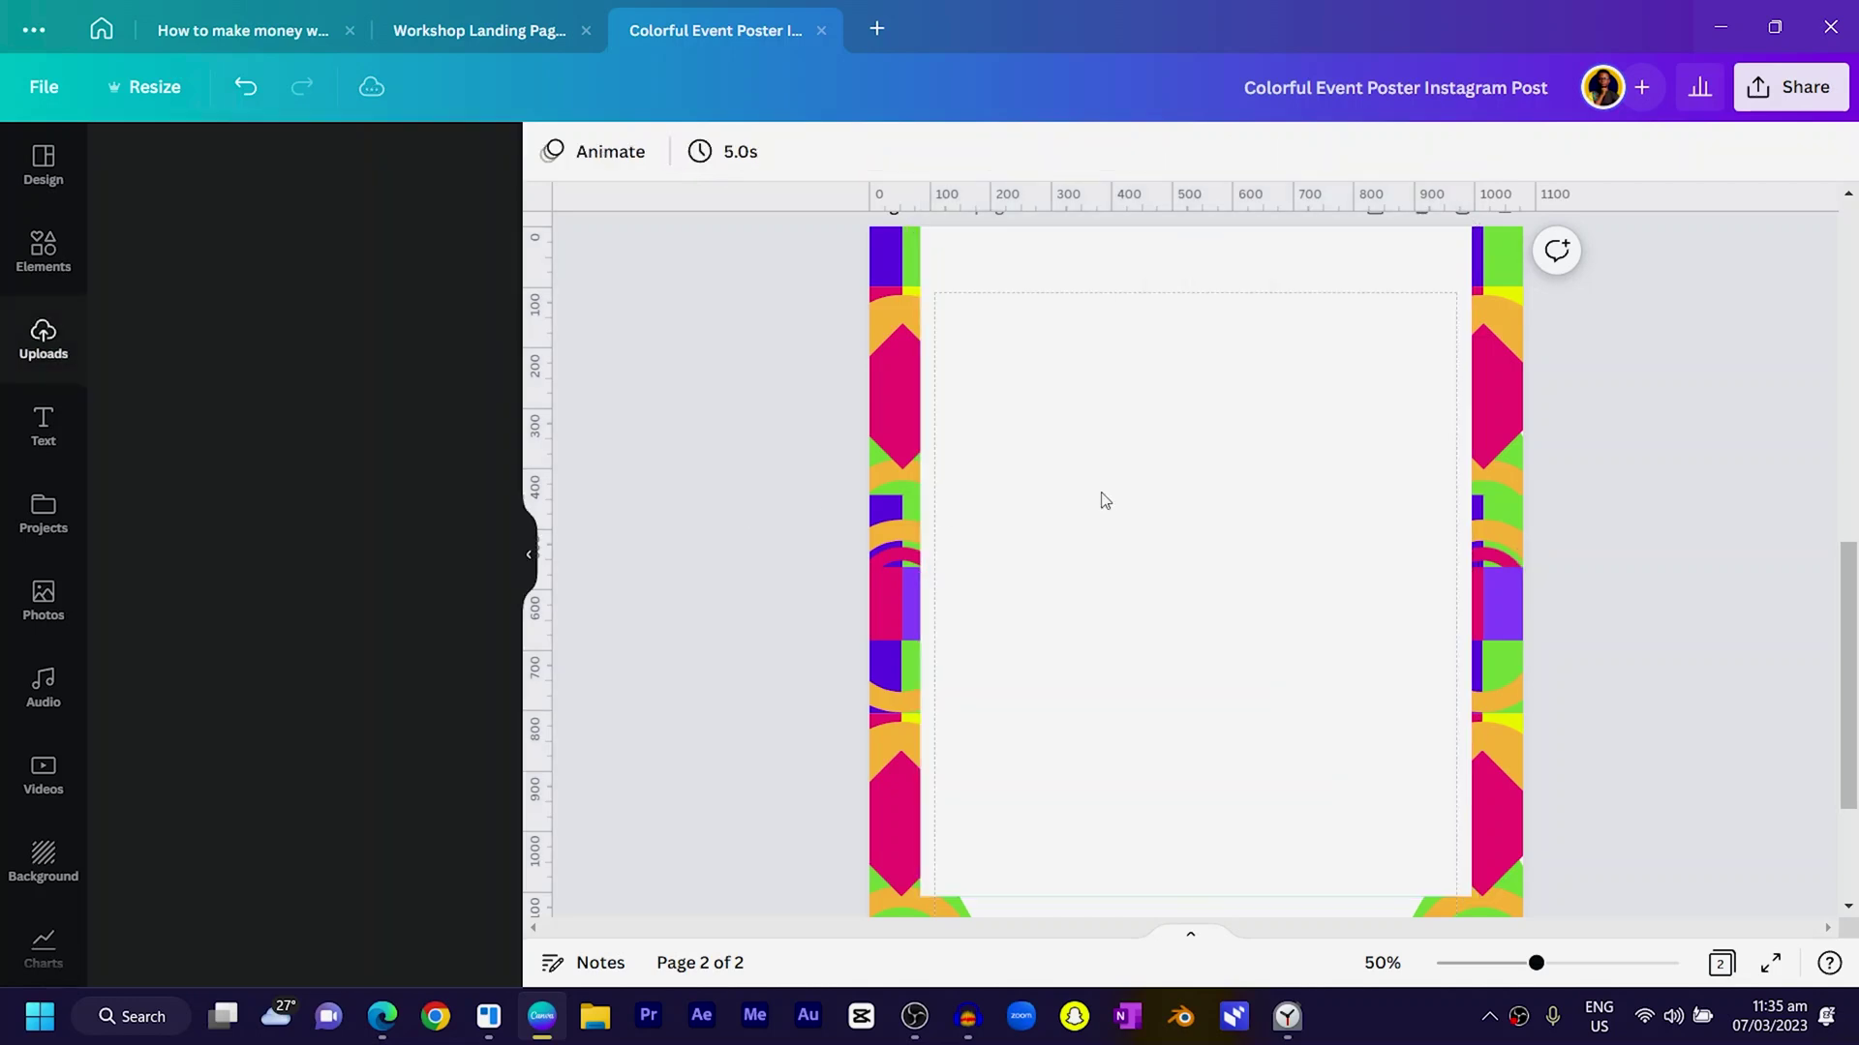
{"action": "key", "text": "ctrl+z"}
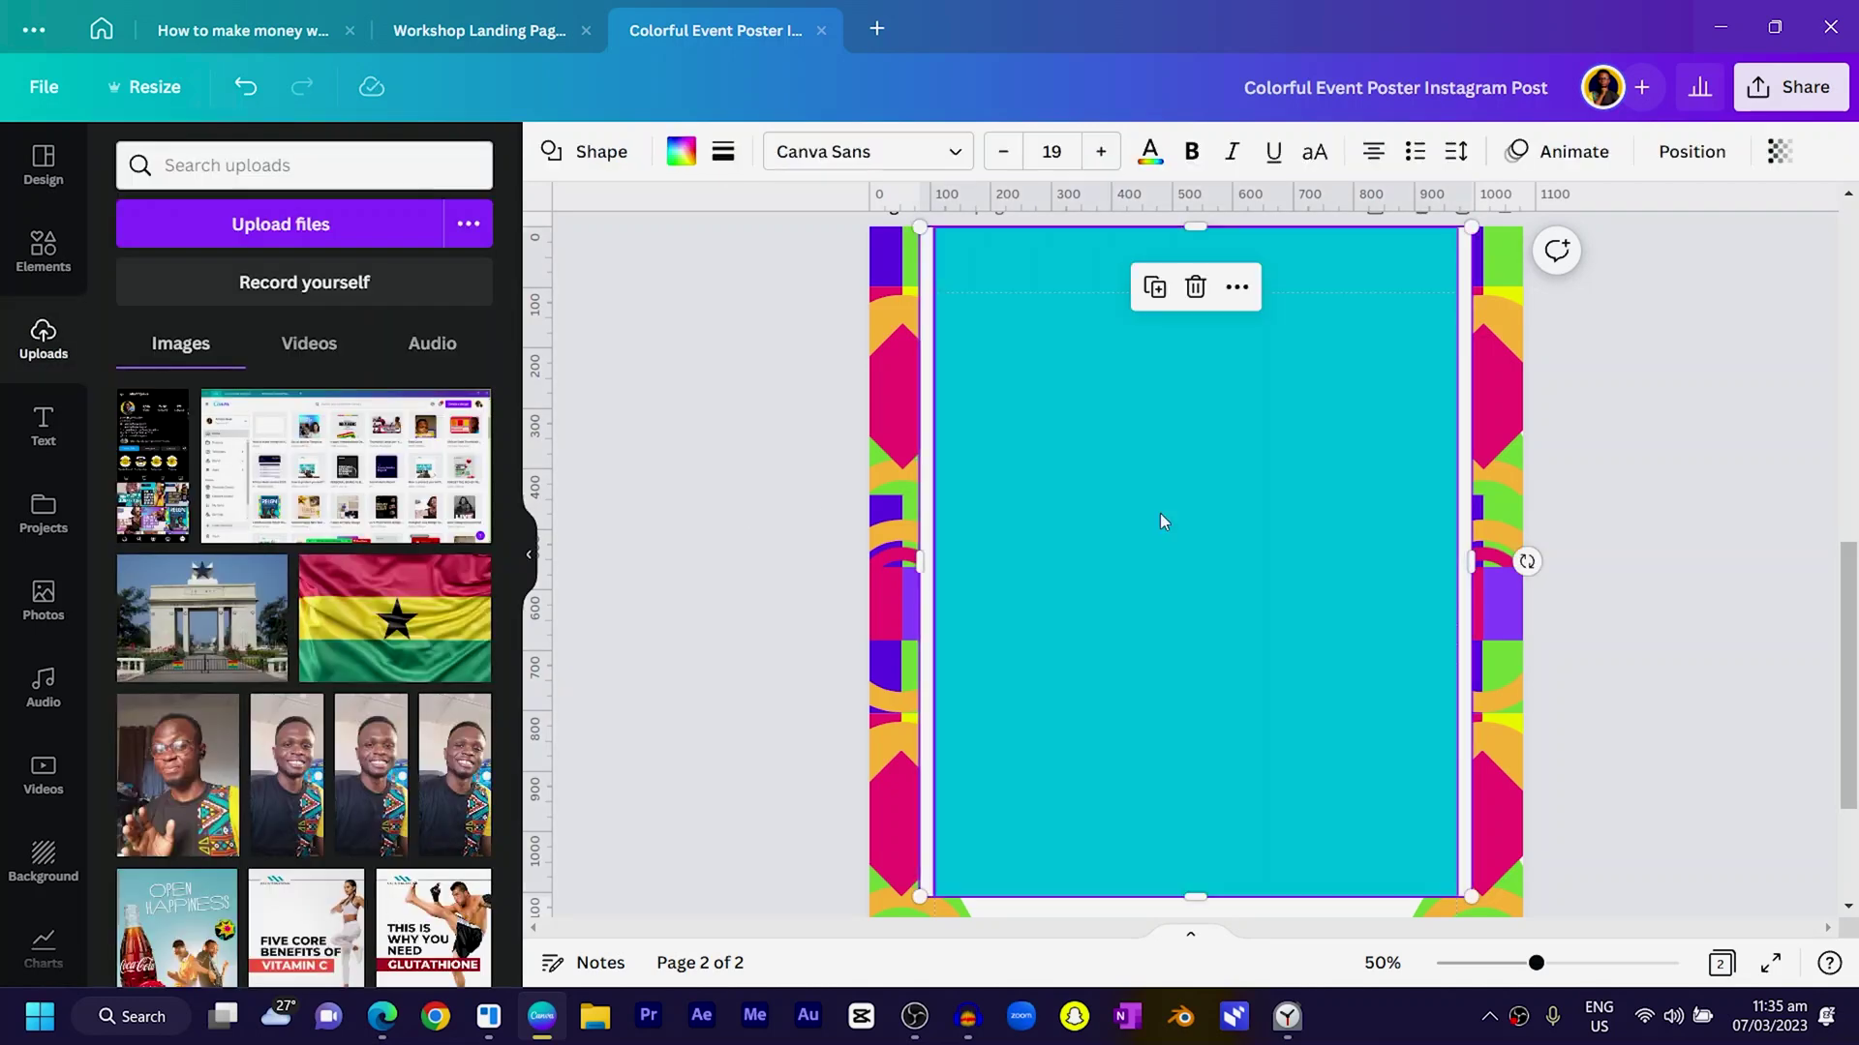
{"action": "right_click", "coordinate": [1176, 405]}
{"action": "mouse_move", "coordinate": [1372, 662]}
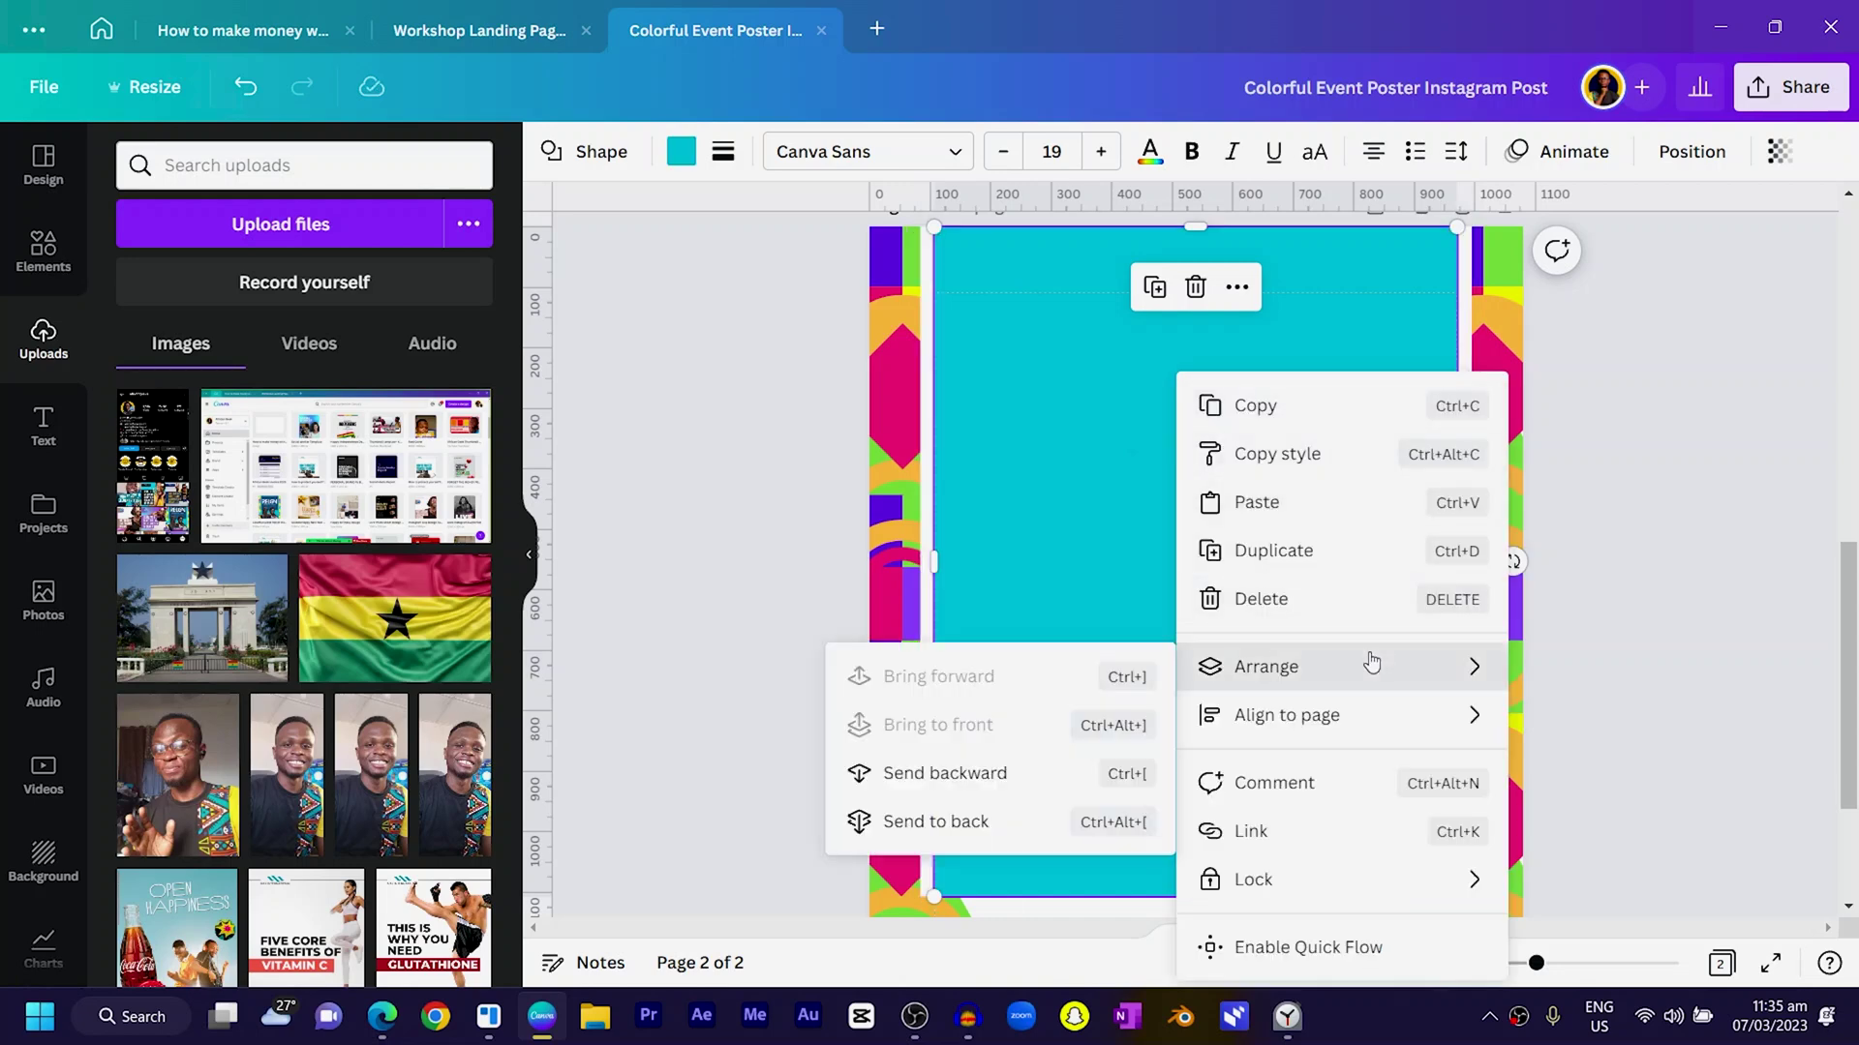
{"action": "left_click", "coordinate": [722, 765]}
Extend the off-white rectangle slightly below the cyan one so the border also shows along the bottom edge.
{"action": "scroll", "coordinate": [934, 639], "scroll_direction": "down", "scroll_amount": 4}
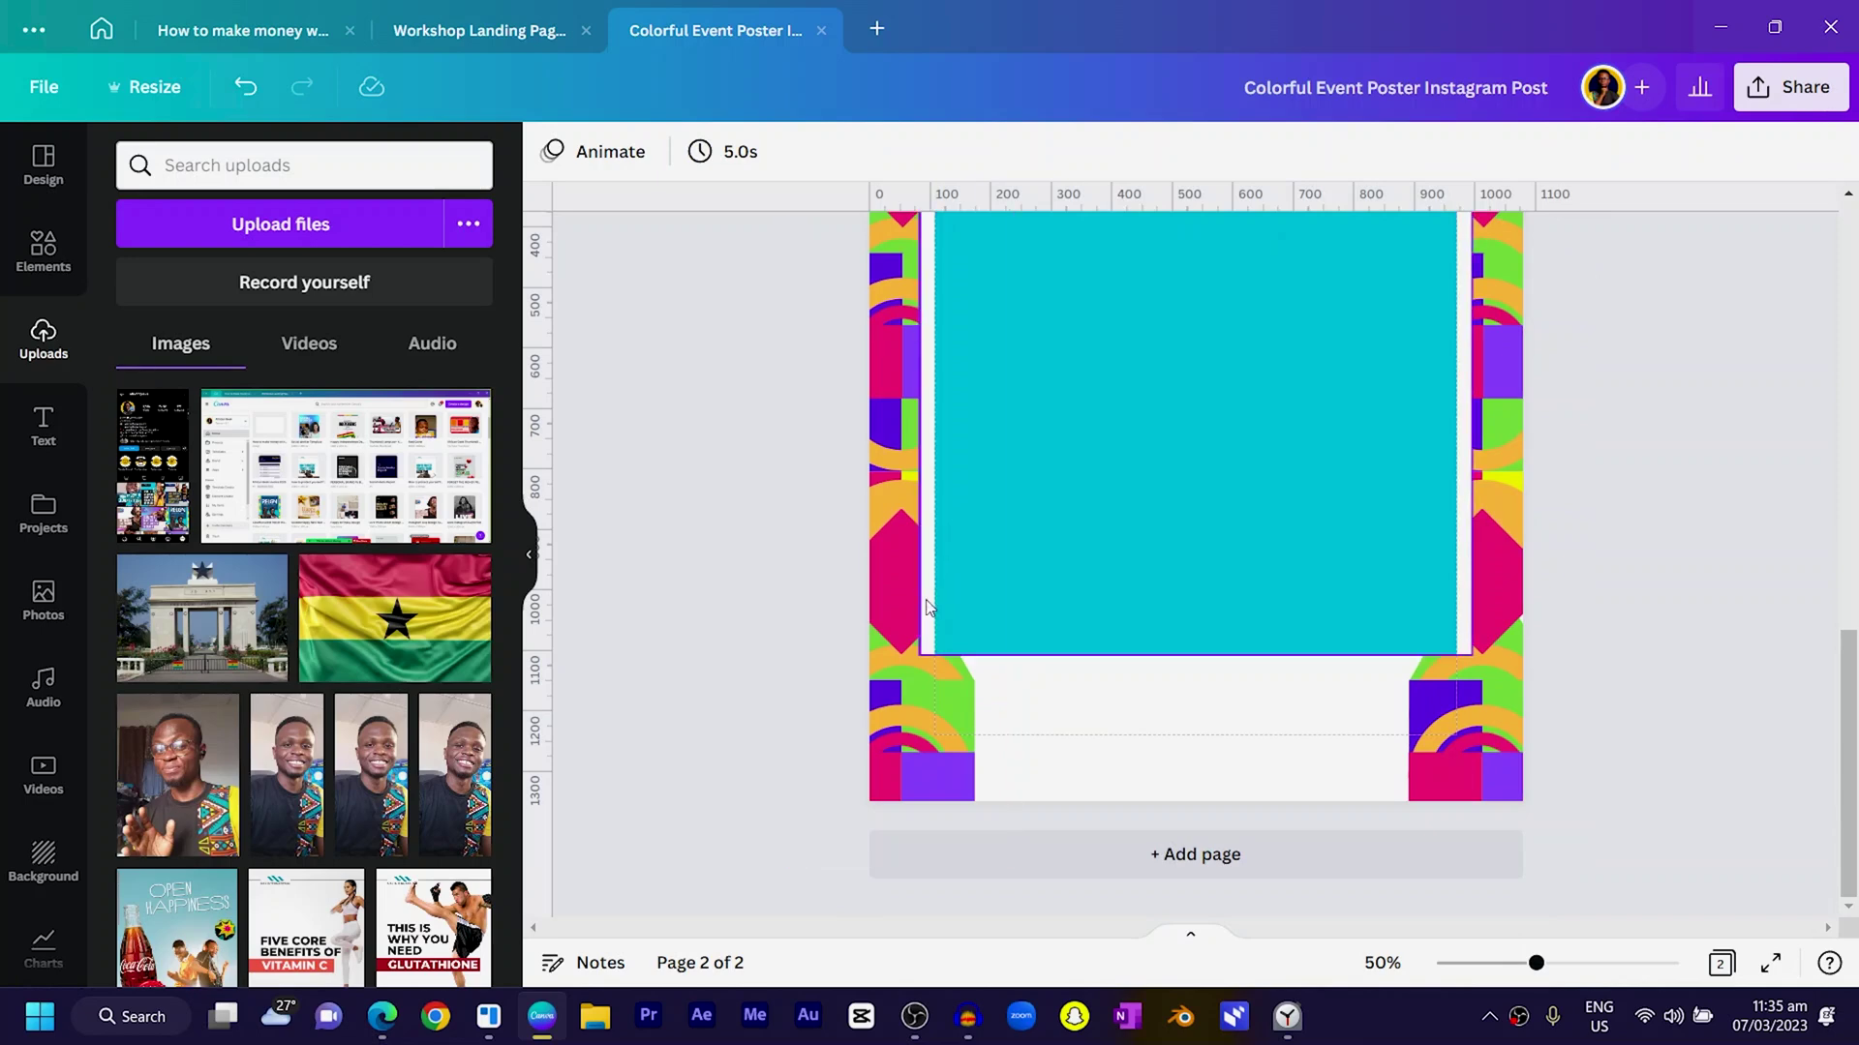
{"action": "left_click", "coordinate": [1165, 637]}
{"action": "left_click_drag", "start_coordinate": [1193, 656], "coordinate": [1202, 664]}
{"action": "left_click", "coordinate": [757, 618]}
{"action": "scroll", "coordinate": [865, 624], "scroll_direction": "up", "scroll_amount": 3}
{"action": "scroll", "coordinate": [862, 625], "scroll_direction": "down", "scroll_amount": 3}
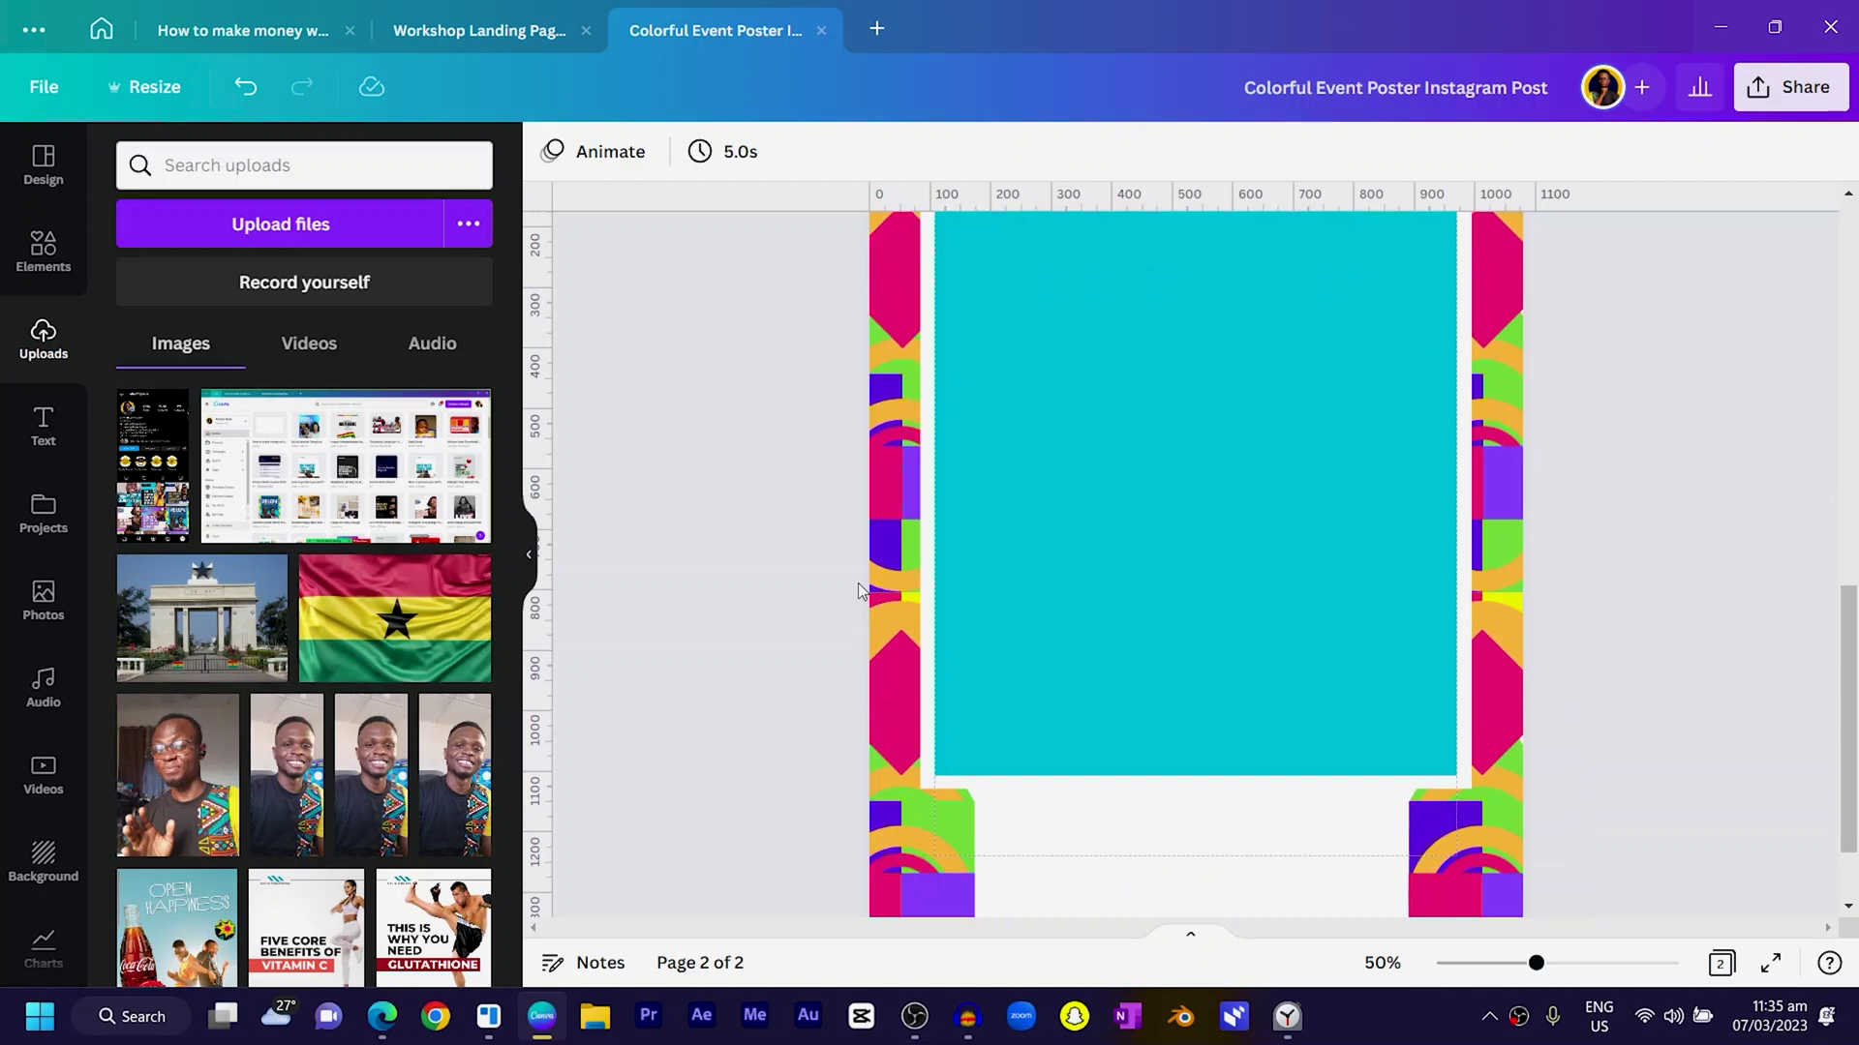
{"action": "scroll", "coordinate": [858, 583], "scroll_direction": "down", "scroll_amount": 2}
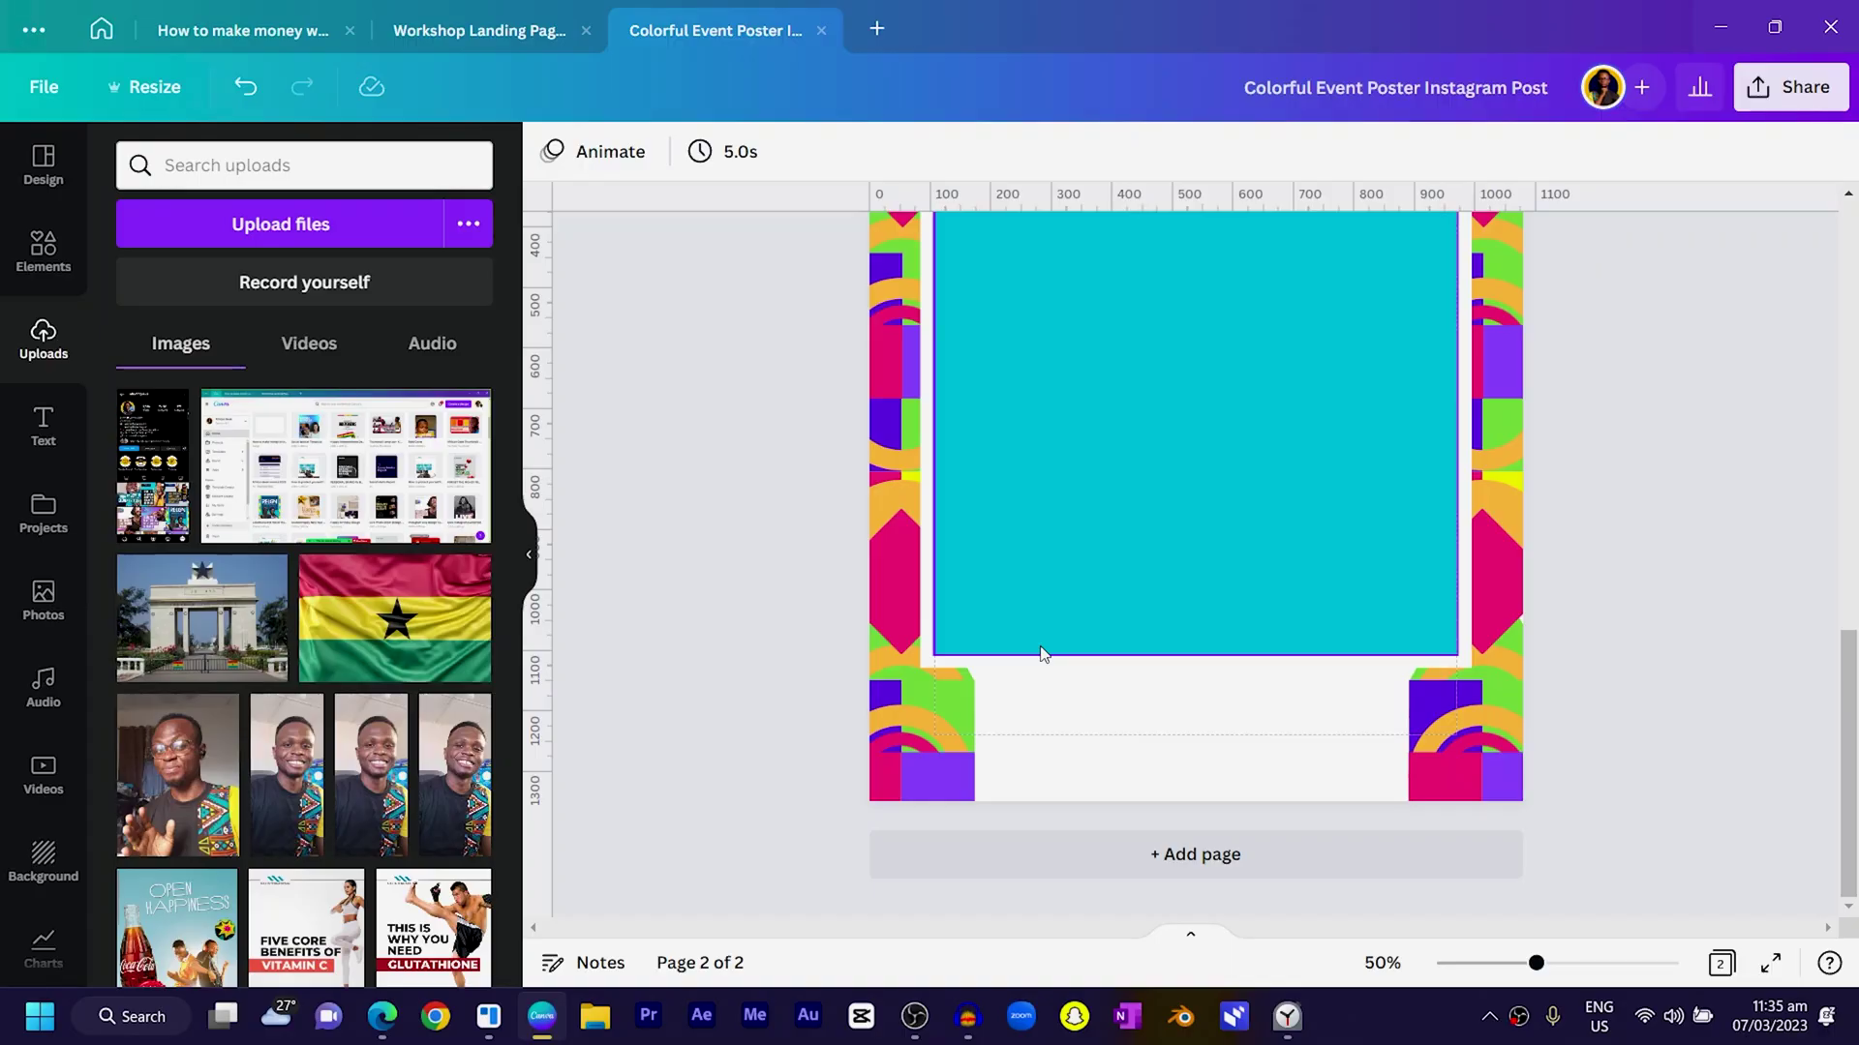
Duplicate the cyan rectangle, shorten the copy from the bottom and narrow it equally on both sides.
{"action": "scroll", "coordinate": [817, 764], "scroll_direction": "up", "scroll_amount": 10}
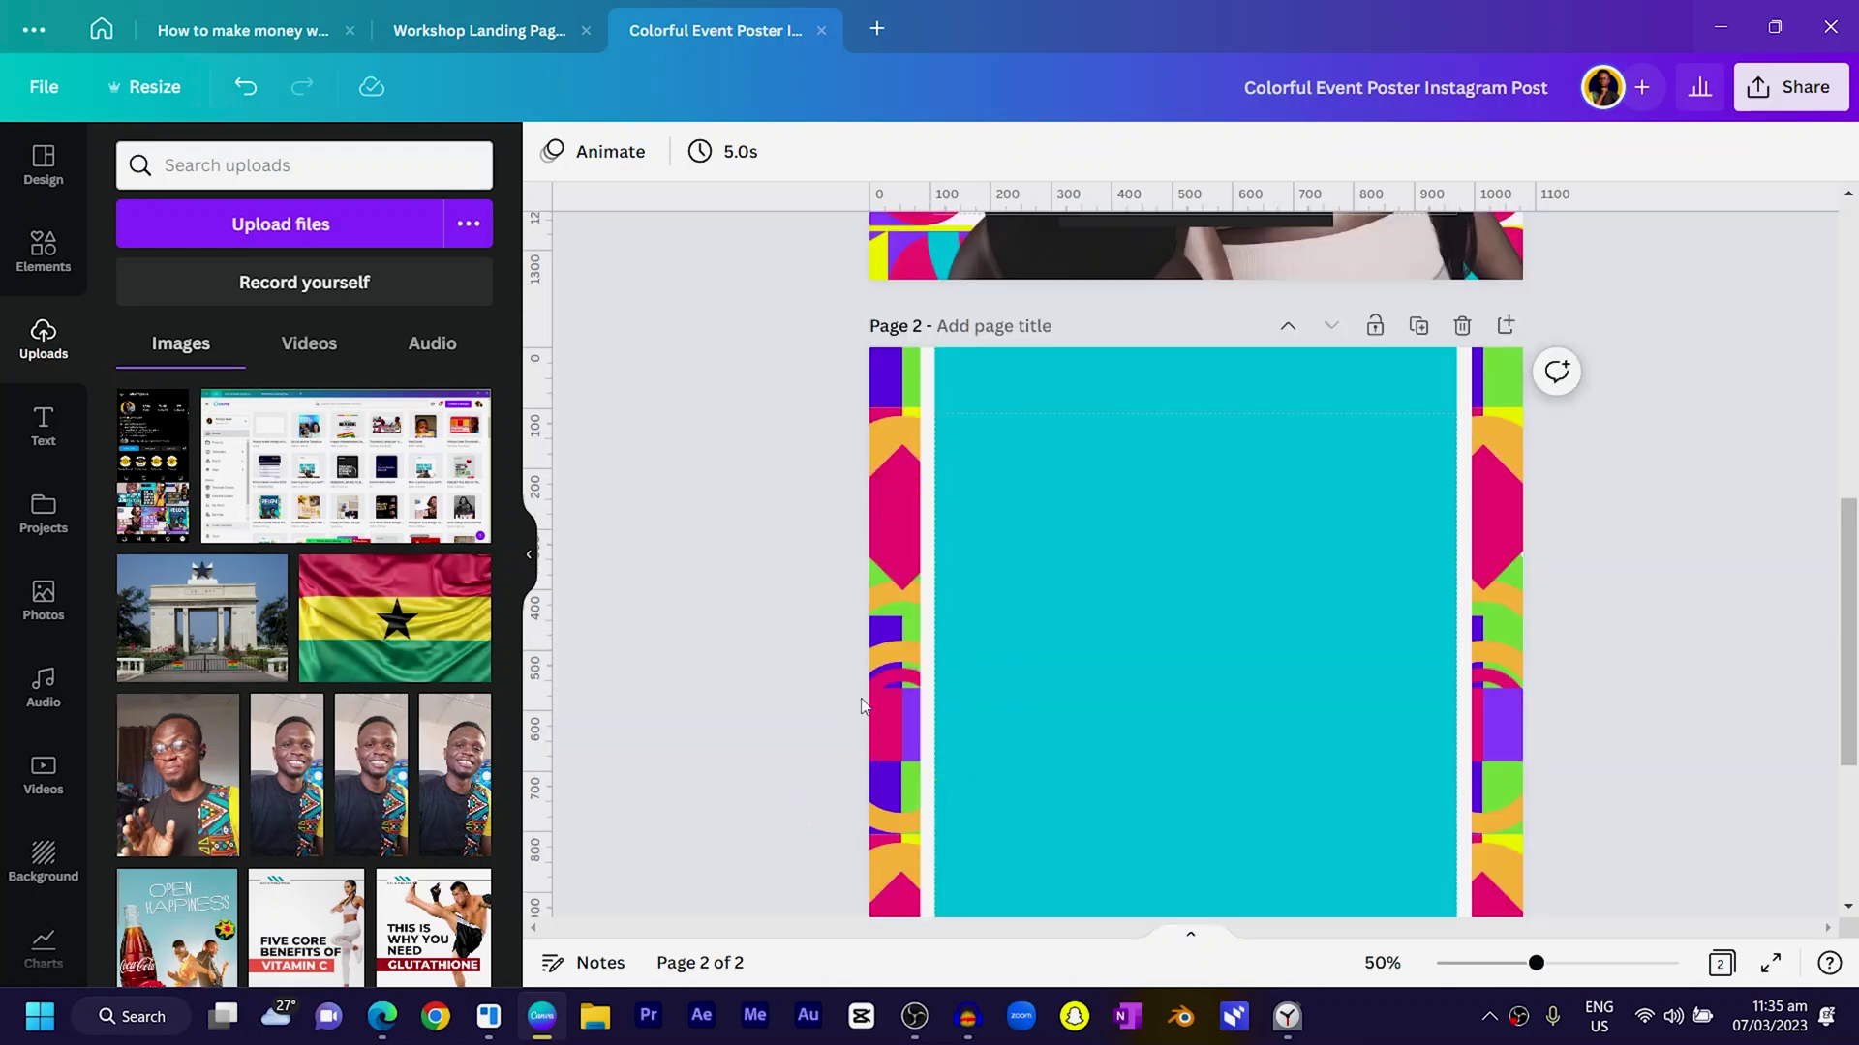
{"action": "scroll", "coordinate": [874, 685], "scroll_direction": "up", "scroll_amount": 3}
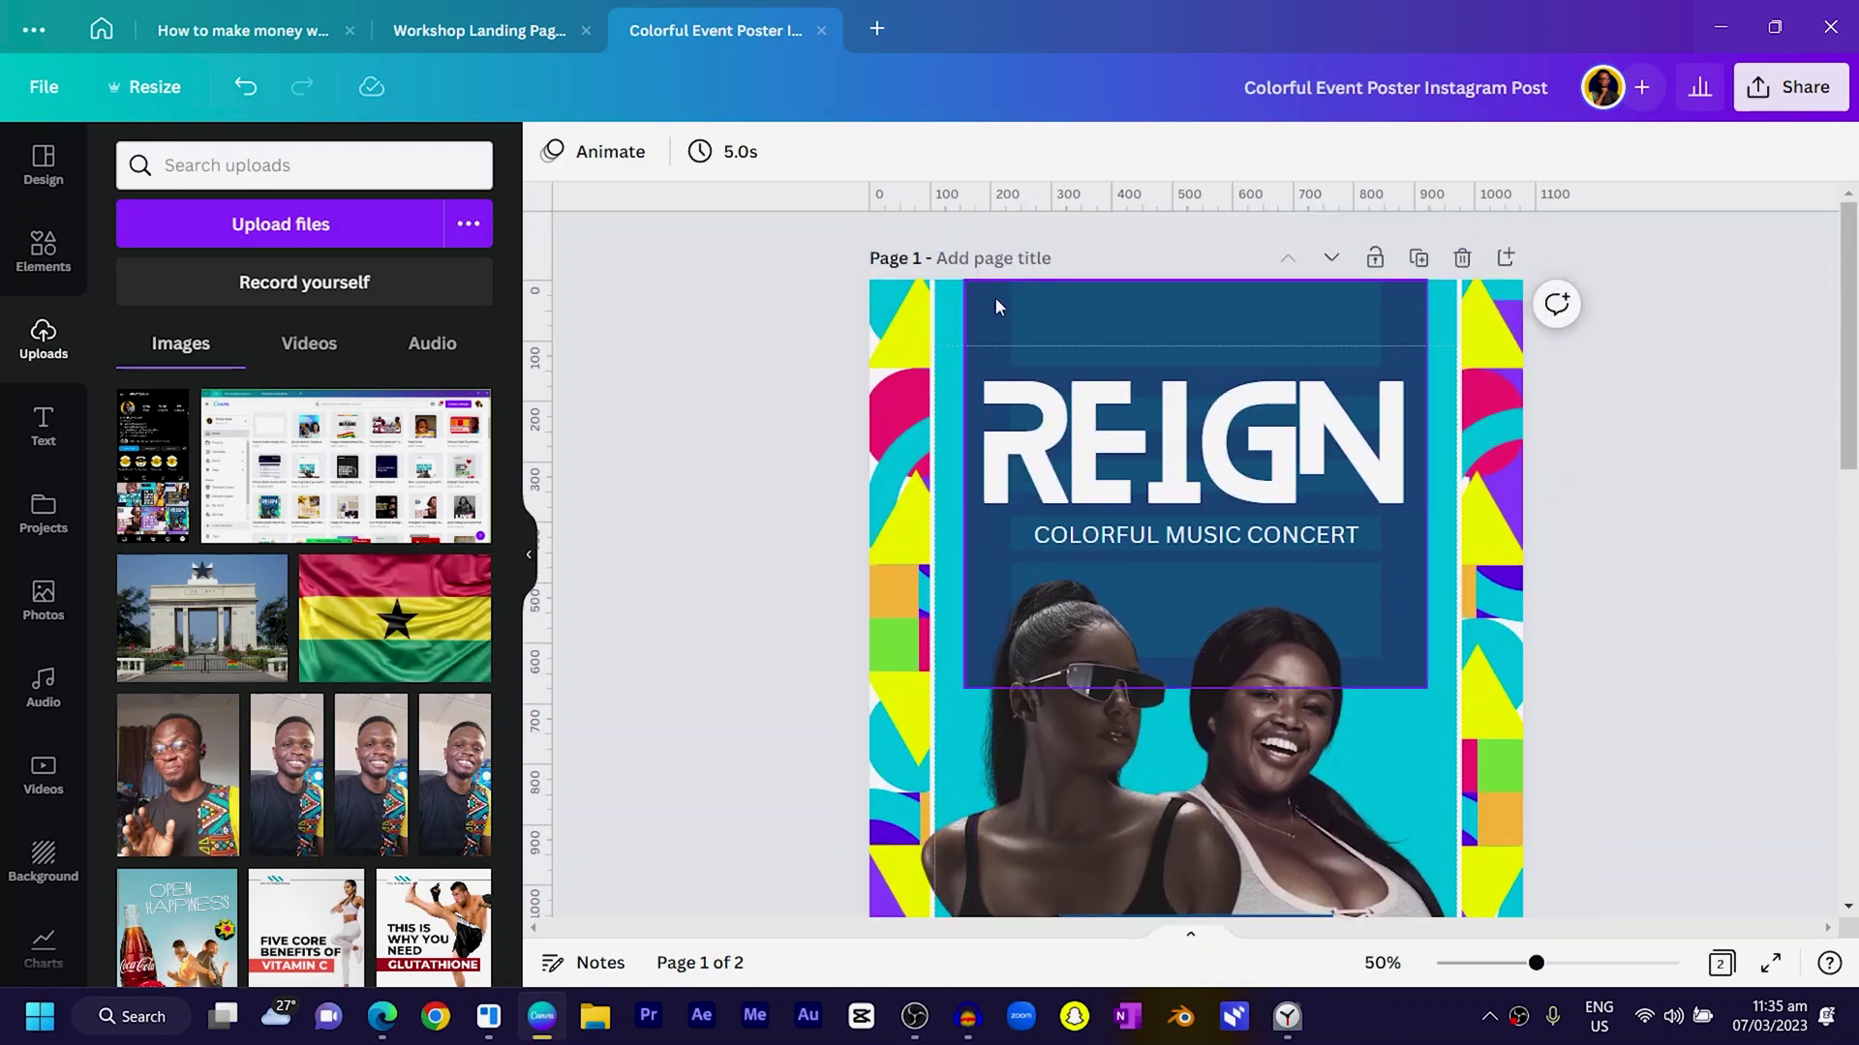
{"action": "scroll", "coordinate": [1162, 454], "scroll_direction": "down", "scroll_amount": 12}
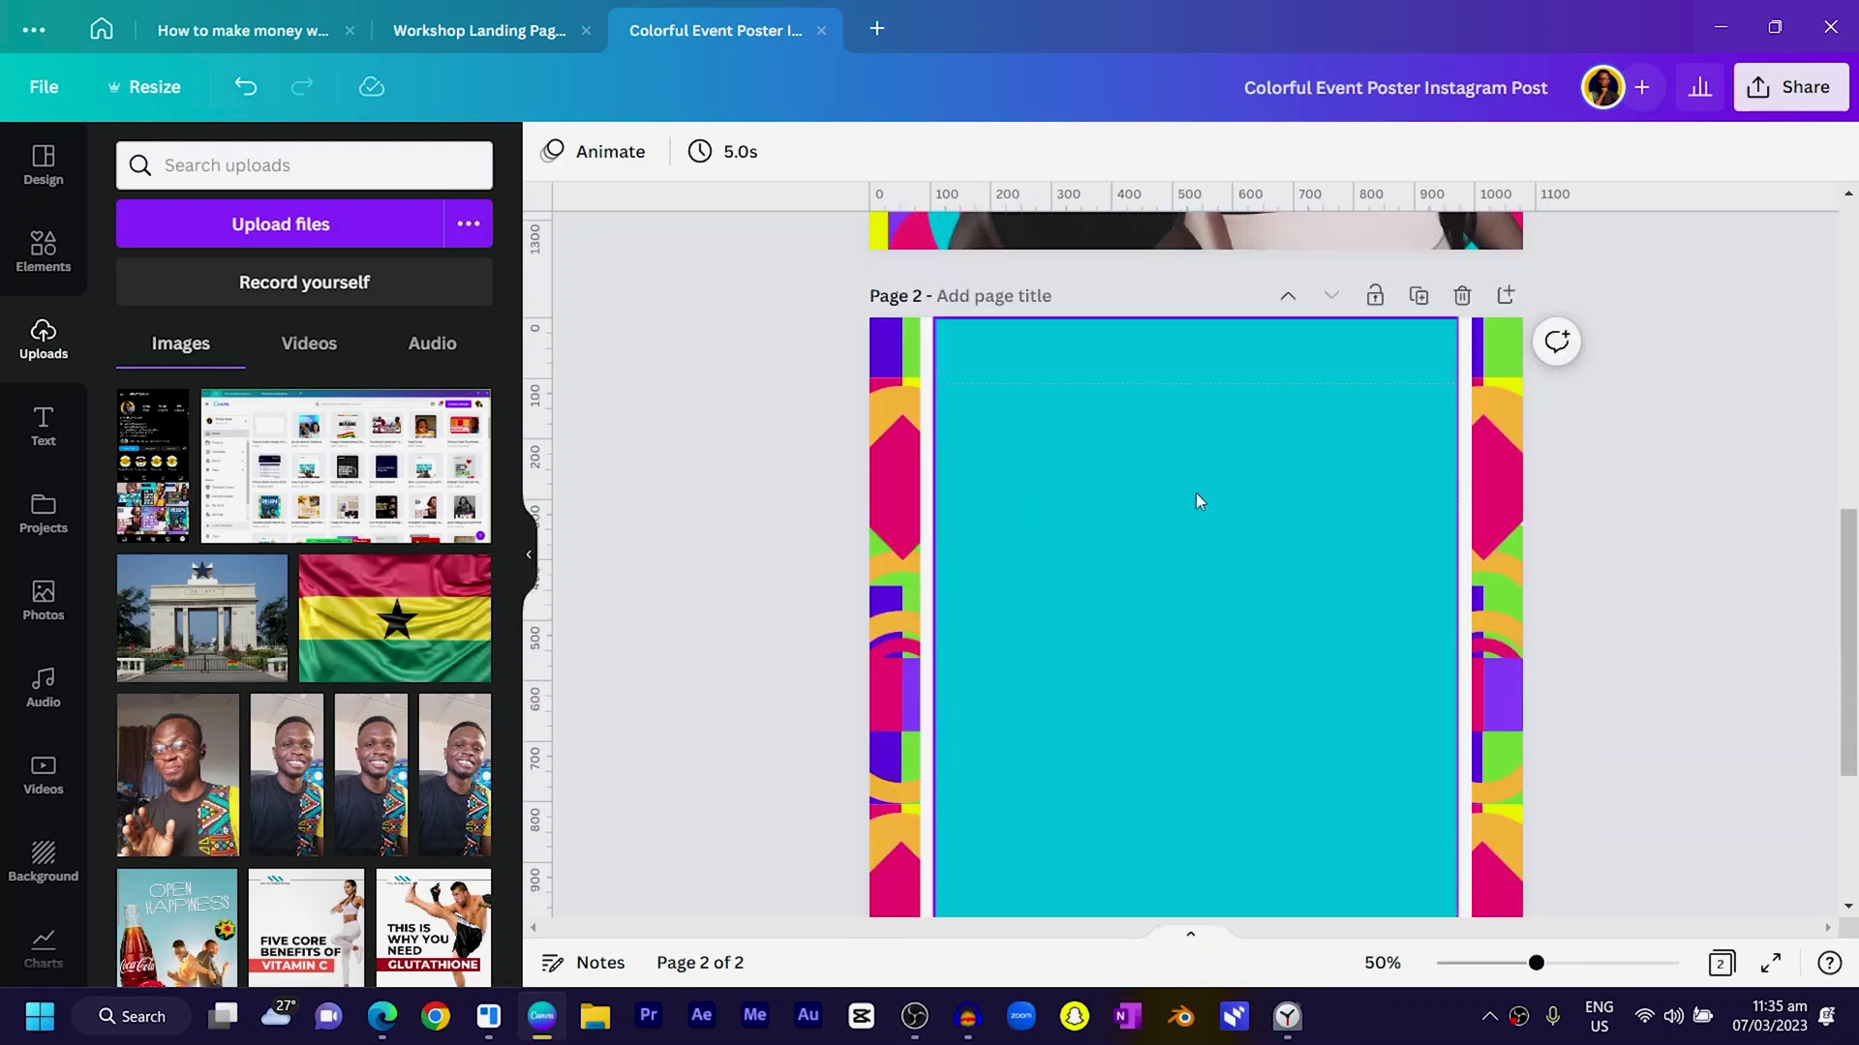
{"action": "left_click", "coordinate": [1194, 498]}
{"action": "scroll", "coordinate": [1195, 497], "scroll_direction": "down", "scroll_amount": 2}
{"action": "left_click_drag", "start_coordinate": [1194, 498], "coordinate": [1196, 473]}
{"action": "left_click_drag", "start_coordinate": [1195, 864], "coordinate": [1195, 581]}
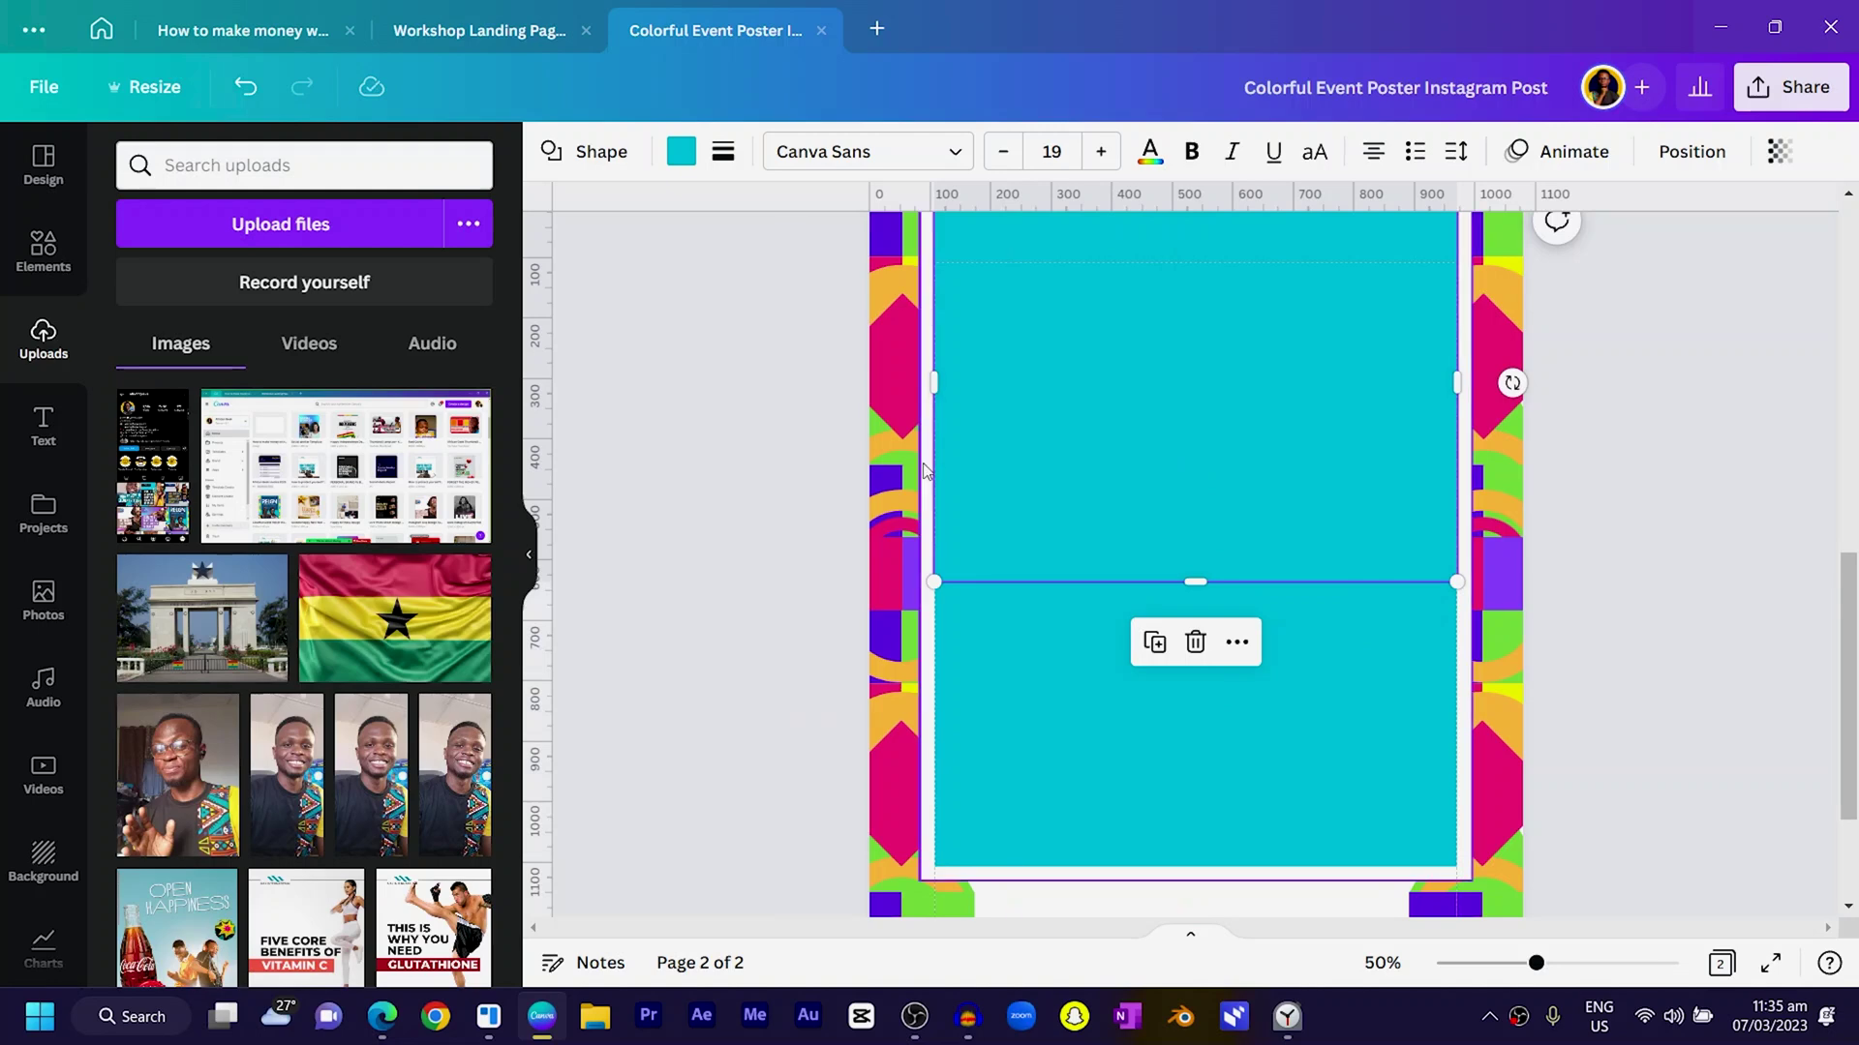
{"action": "left_click_drag", "start_coordinate": [935, 452], "coordinate": [959, 455]}
Recolor the smaller inner rectangle dark blue (#2E5E91).
{"action": "left_click", "coordinate": [683, 151]}
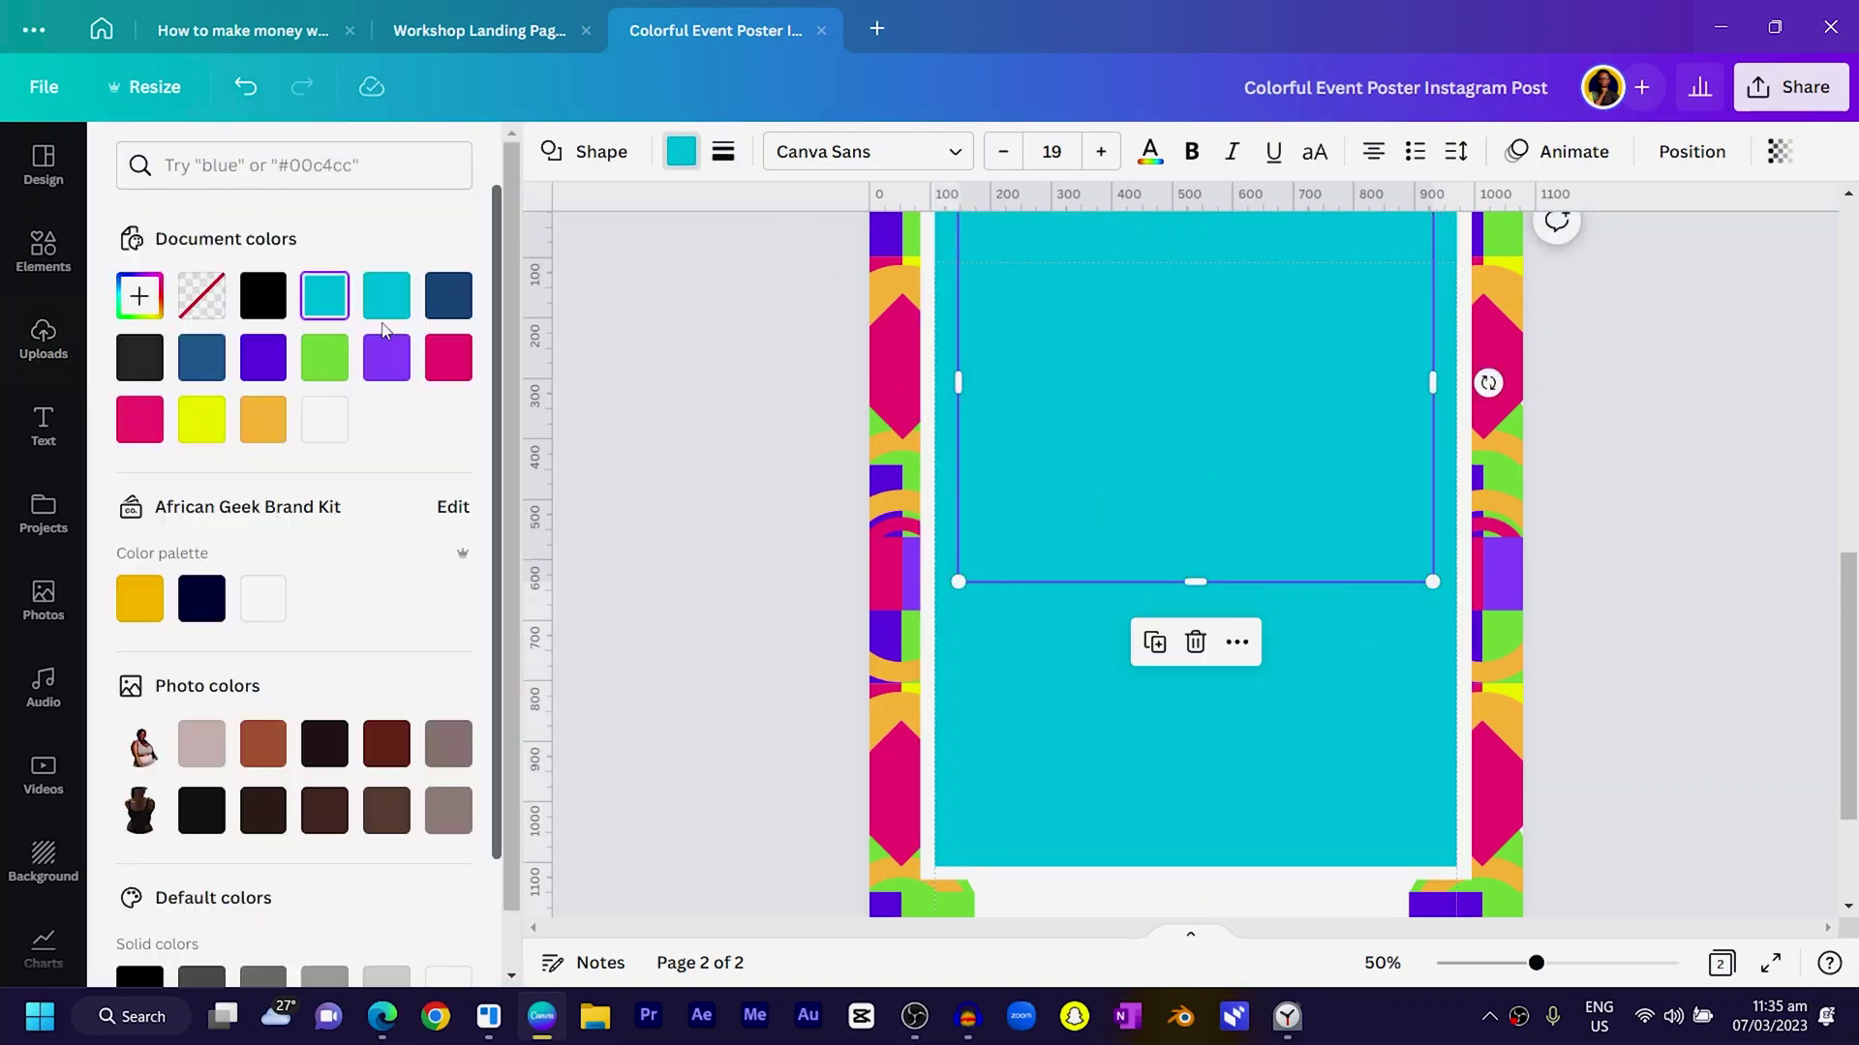
{"action": "left_click", "coordinate": [188, 372]}
{"action": "scroll", "coordinate": [713, 600], "scroll_direction": "up", "scroll_amount": 4}
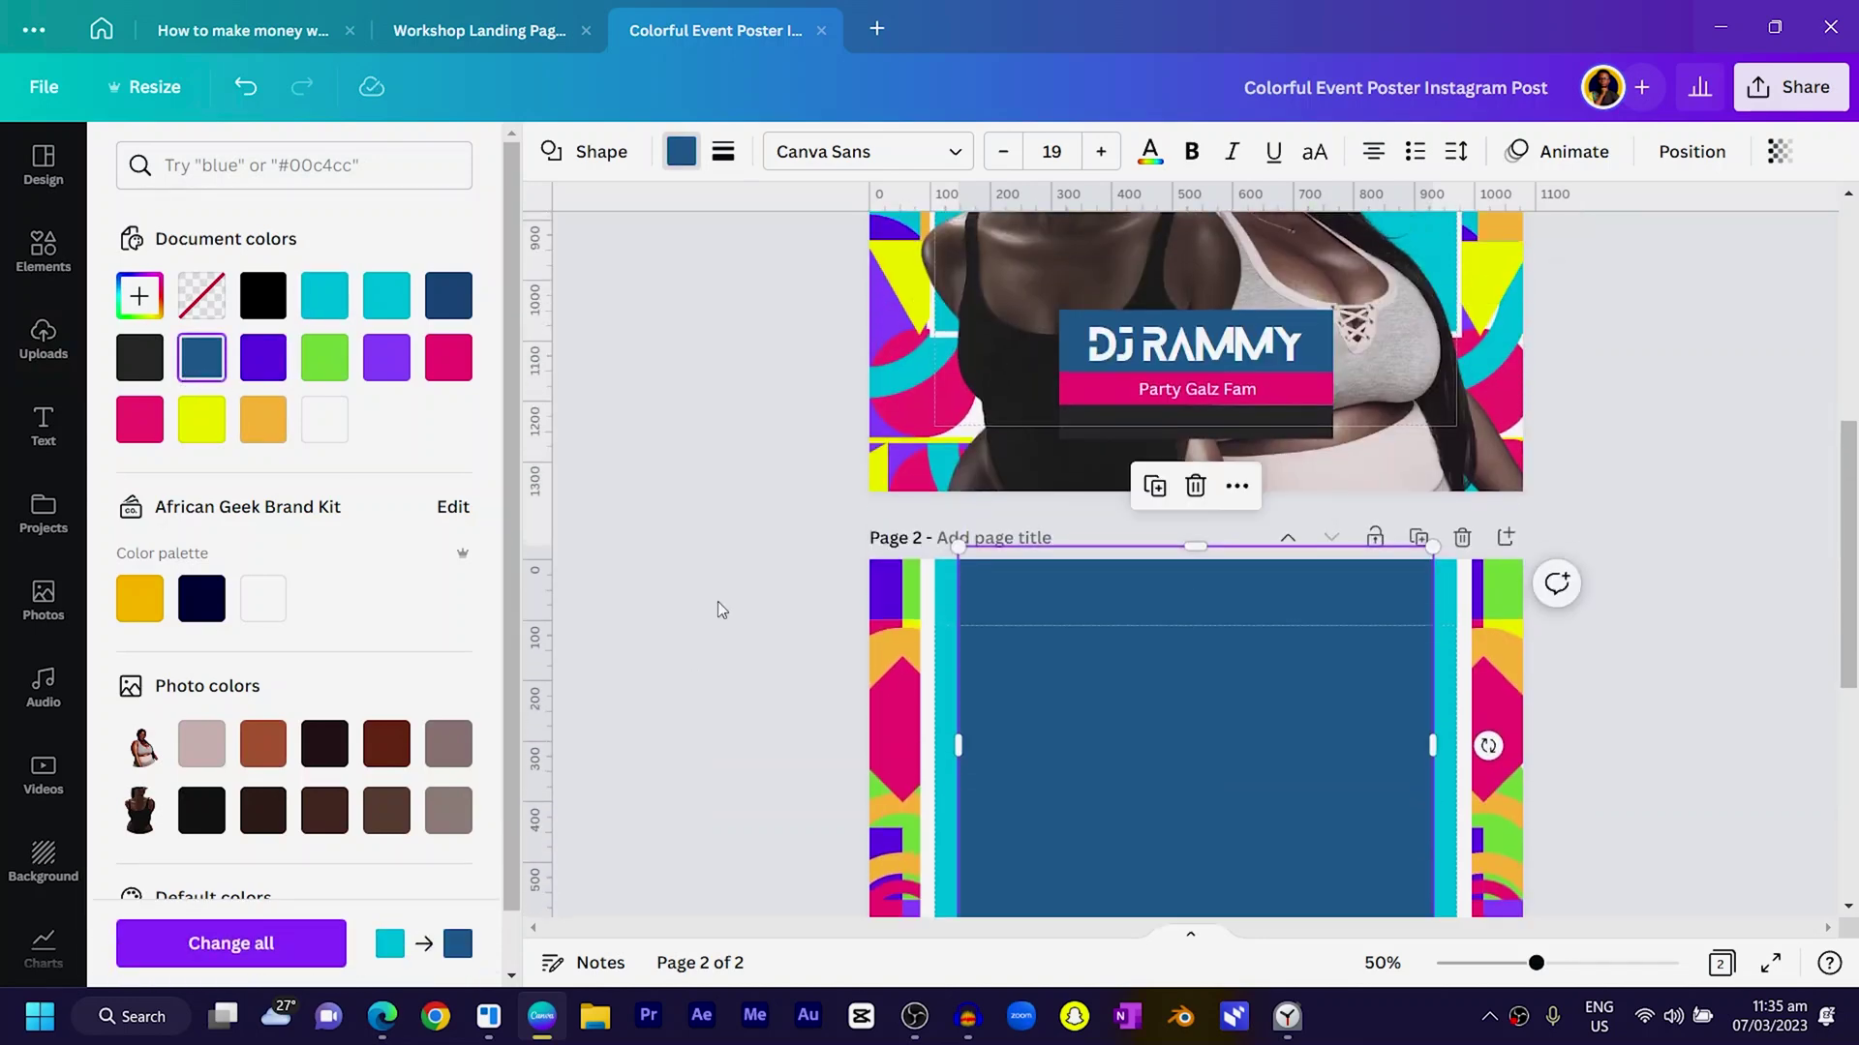
{"action": "scroll", "coordinate": [713, 600], "scroll_direction": "down", "scroll_amount": 2}
{"action": "left_click", "coordinate": [136, 293]}
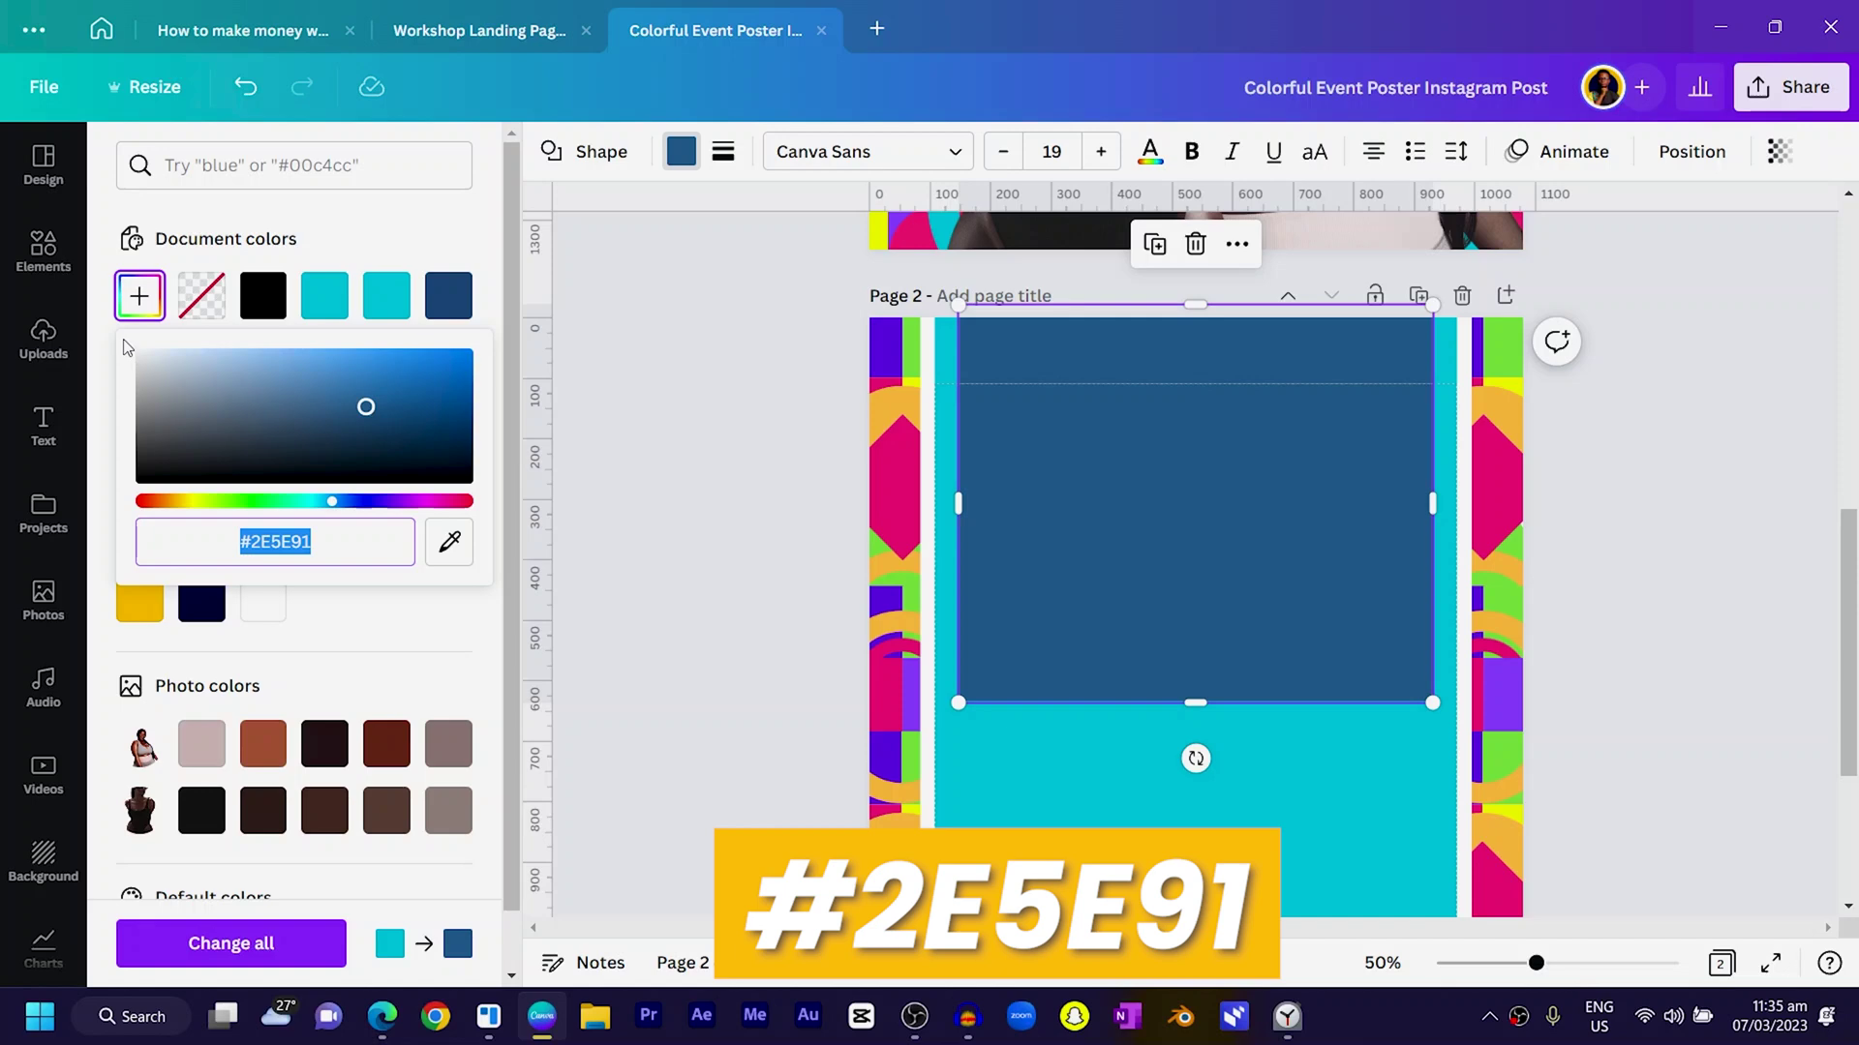
Lengthen the dark blue panel downward to a size of 784 × 856.
{"action": "left_click_drag", "start_coordinate": [1148, 706], "coordinate": [1166, 823]}
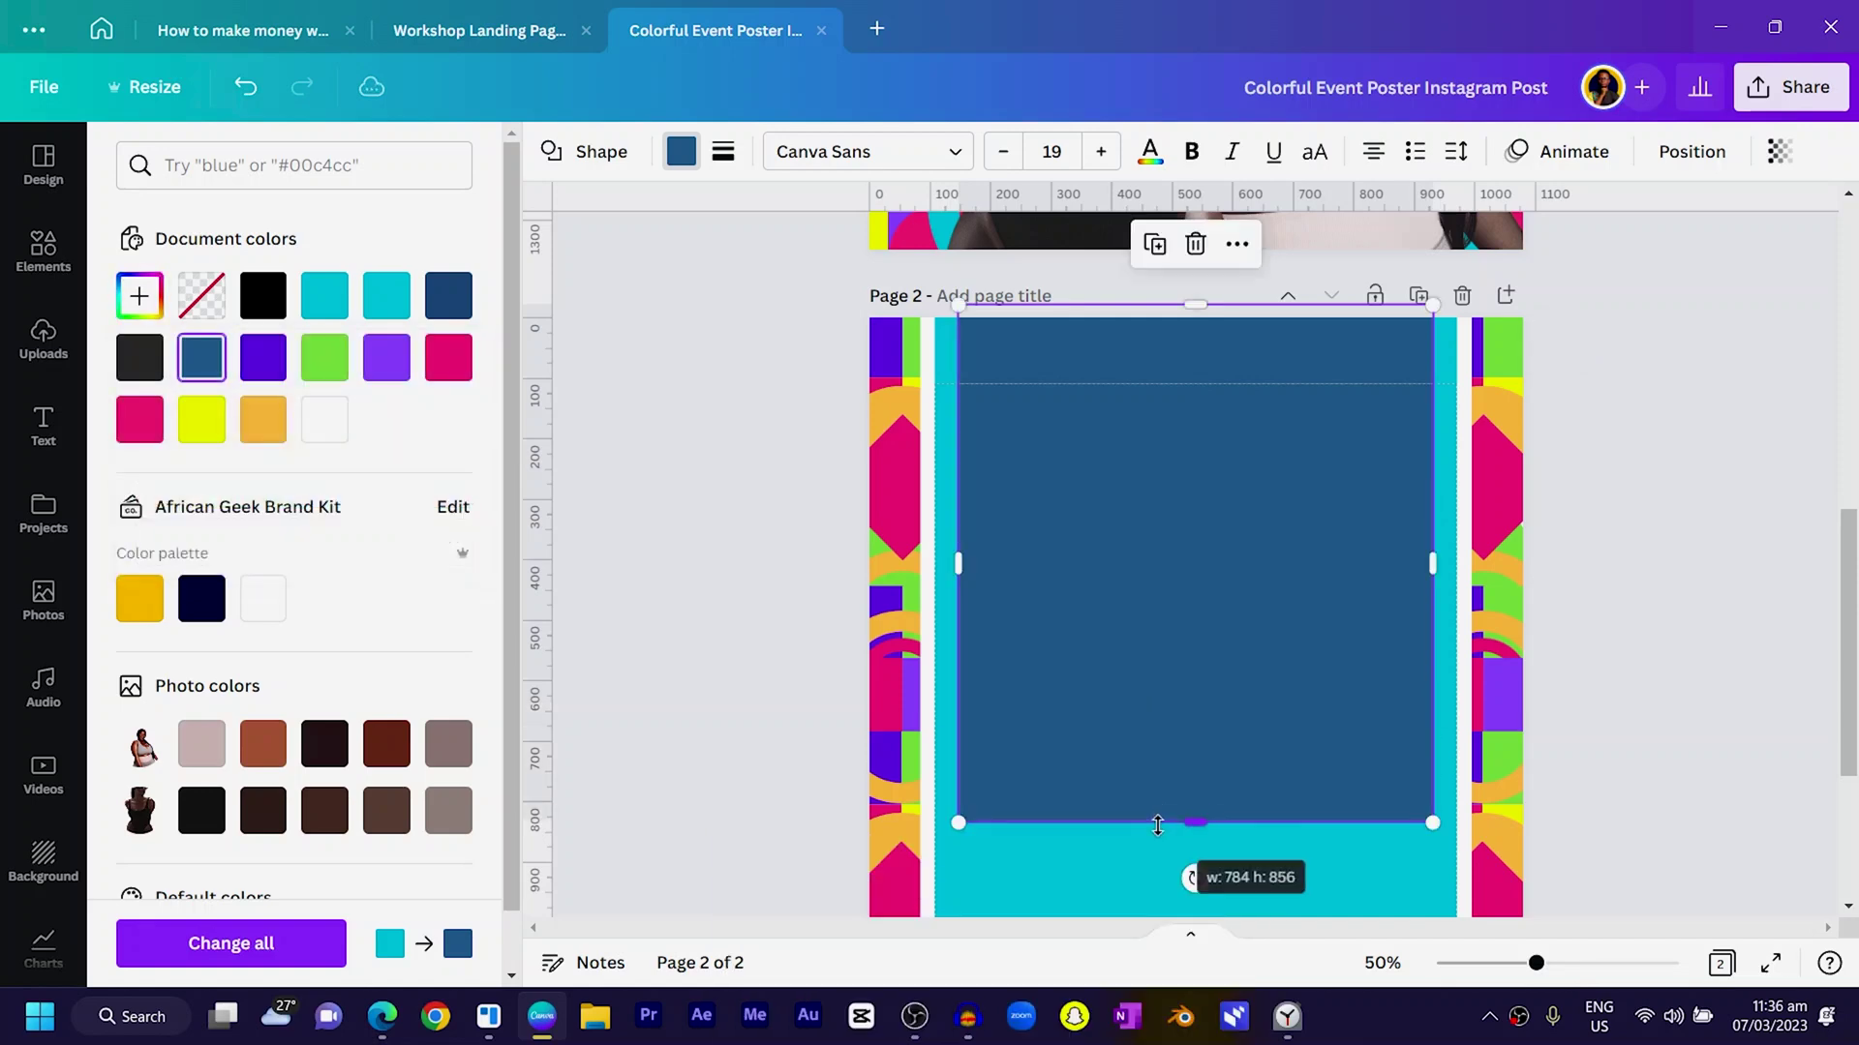
{"action": "scroll", "coordinate": [1133, 796], "scroll_direction": "down", "scroll_amount": 3}
{"action": "left_click", "coordinate": [839, 616]}
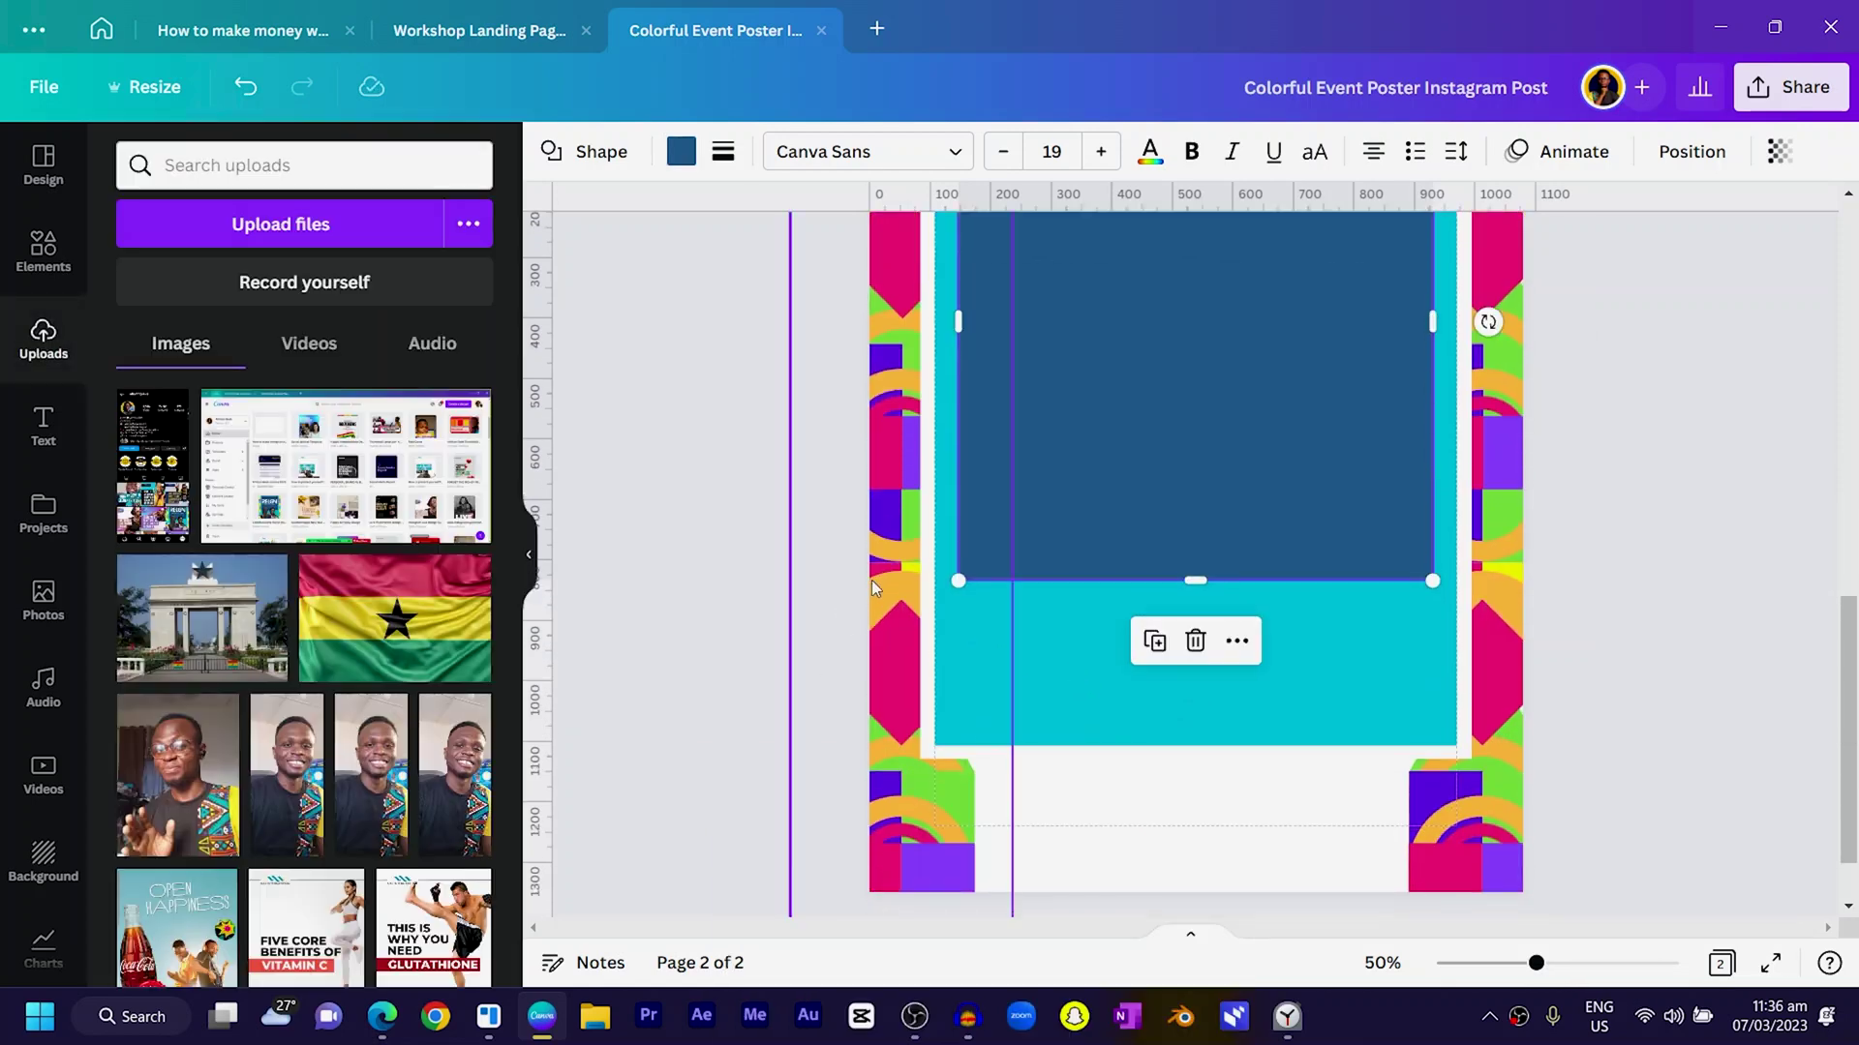
{"action": "scroll", "coordinate": [968, 557], "scroll_direction": "up", "scroll_amount": 3}
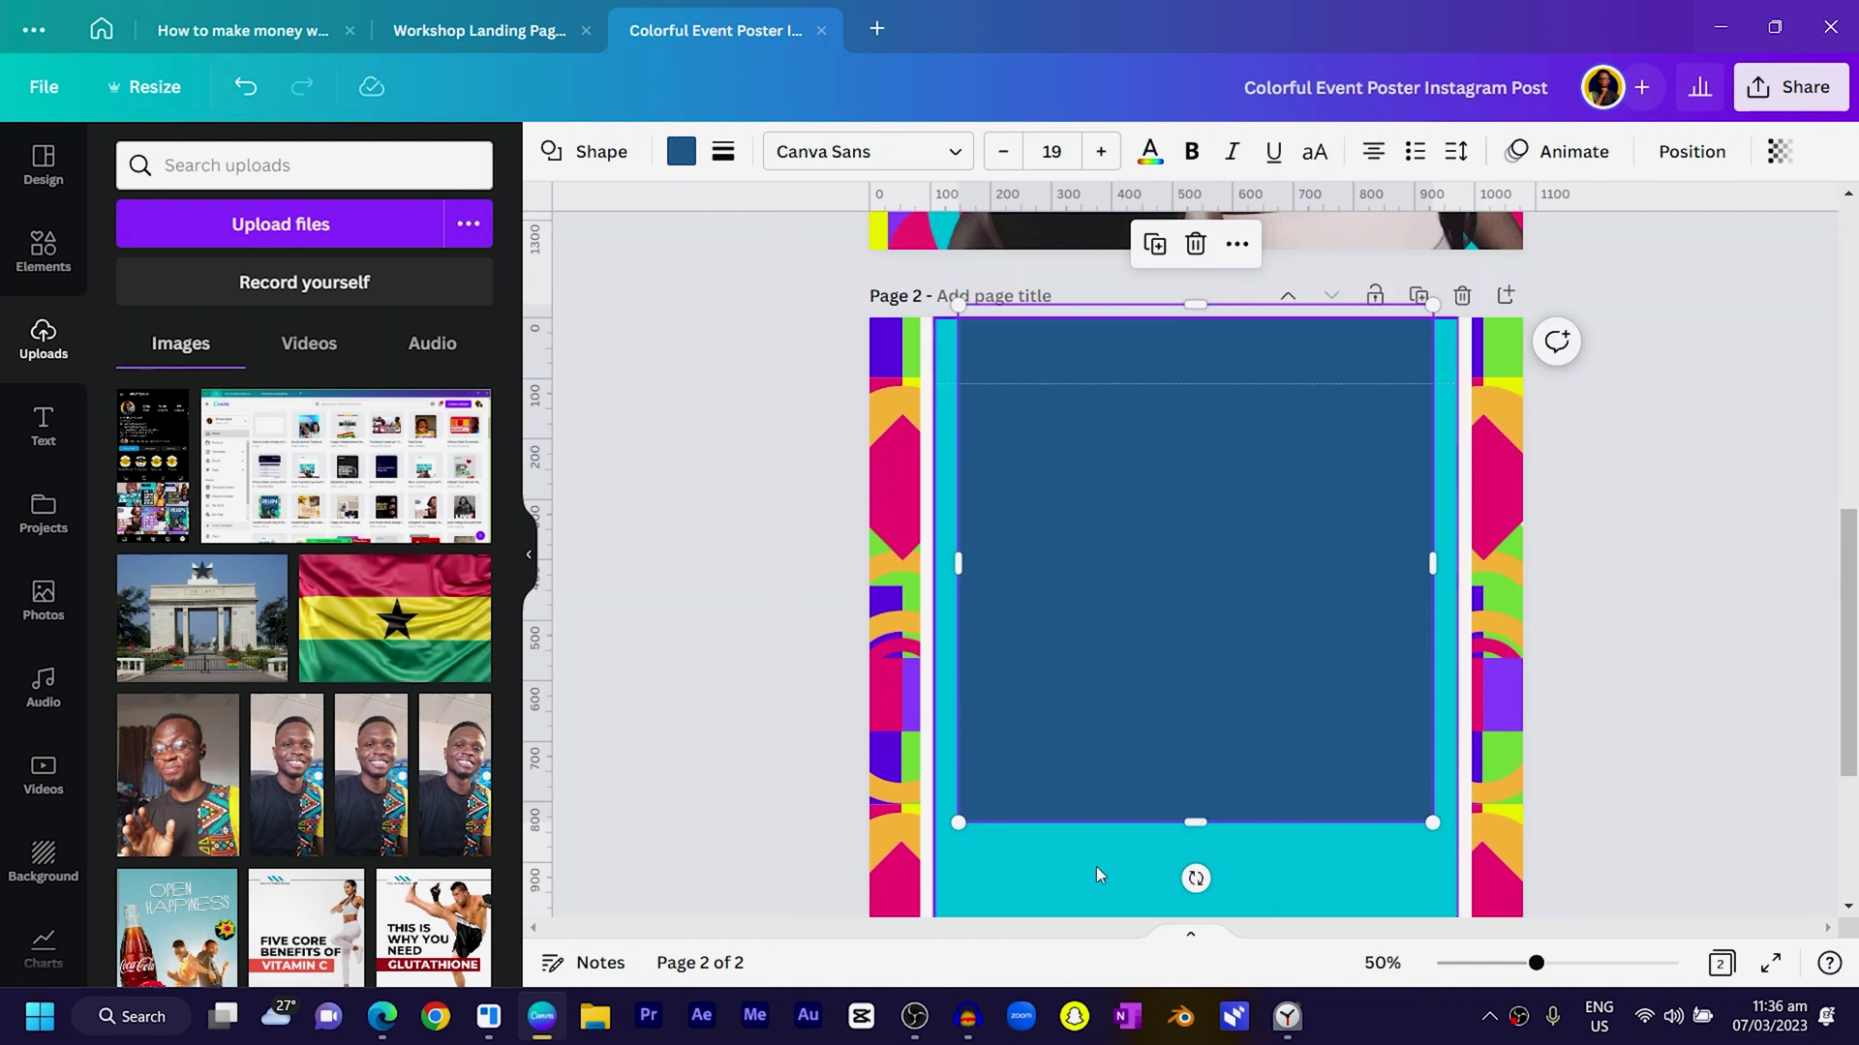
Duplicate the dark blue panel, flatten the copy into a thin horizontal bar and recolor it cyan.
{"action": "left_click_drag", "start_coordinate": [1124, 722], "coordinate": [1088, 689]}
{"action": "left_click_drag", "start_coordinate": [1187, 274], "coordinate": [1165, 732]}
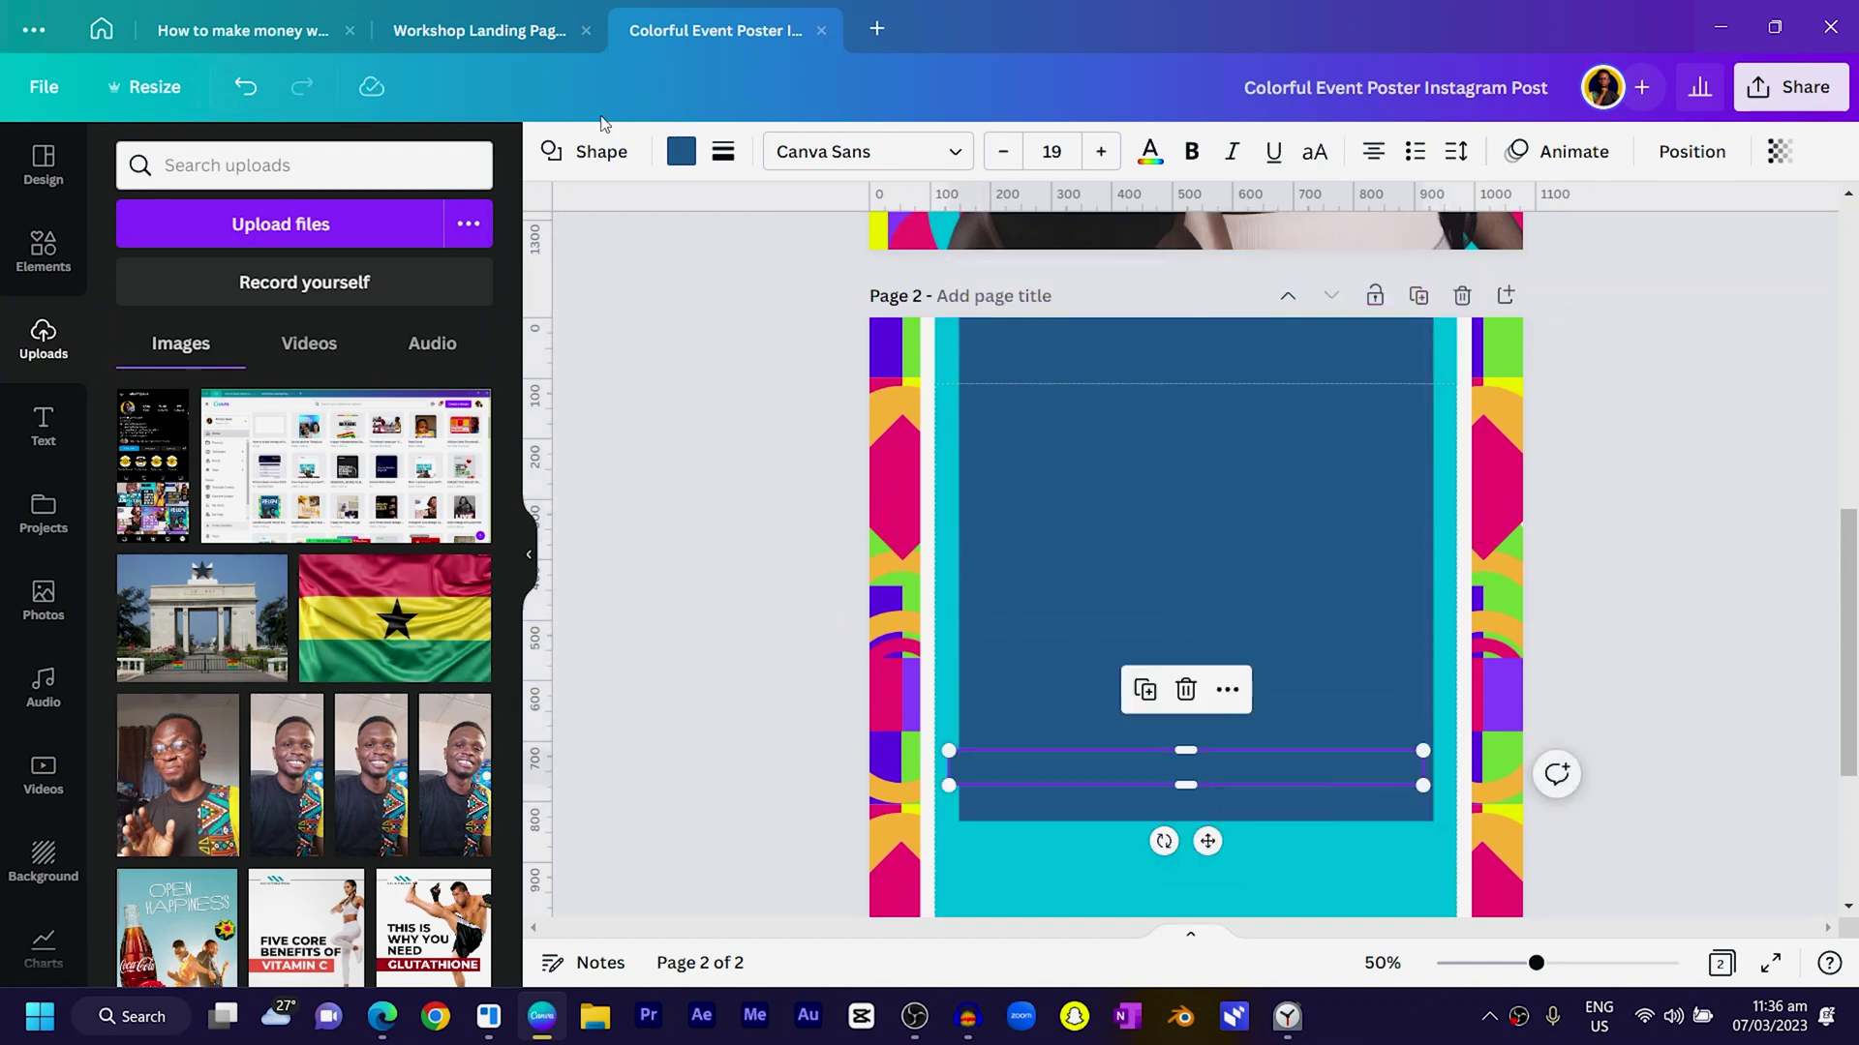
{"action": "left_click", "coordinate": [681, 152]}
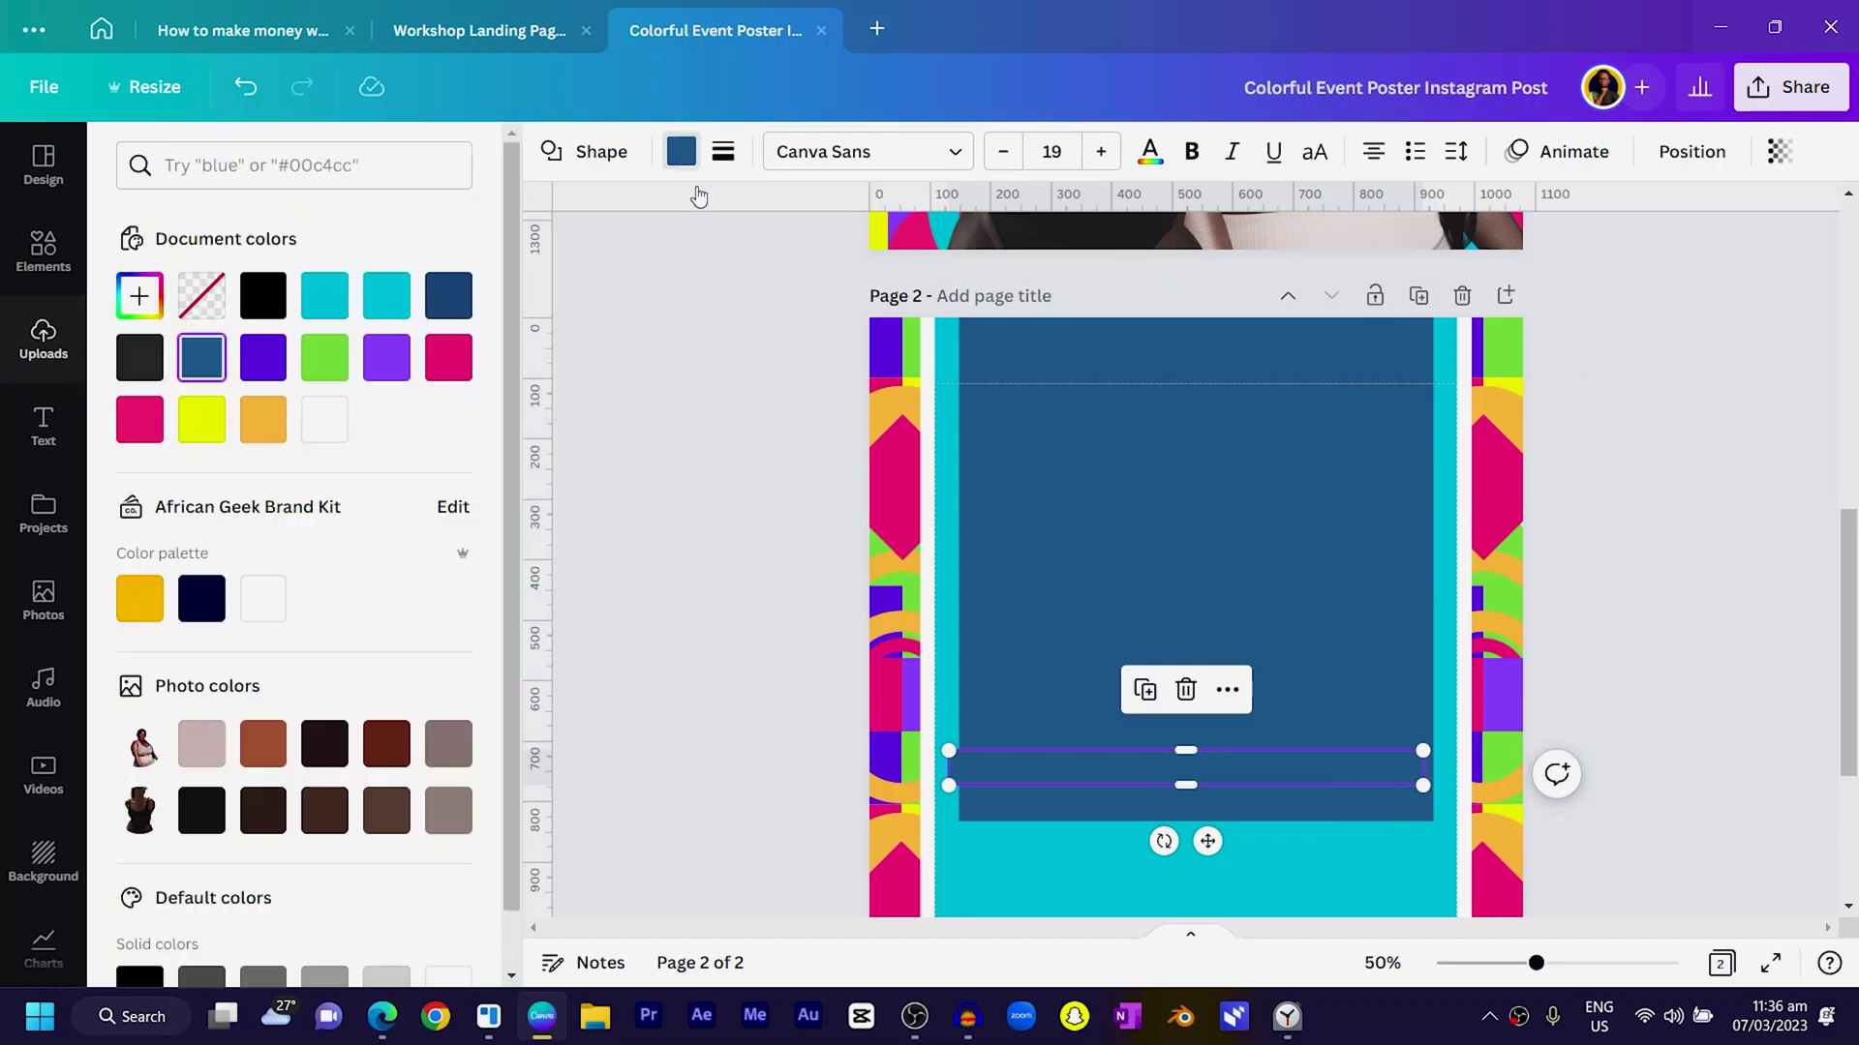
{"action": "left_click", "coordinate": [323, 297]}
Place the cyan bar near the top of the dark blue panel, inset from both sides, and make it semi-transparent.
{"action": "left_click_drag", "start_coordinate": [1298, 767], "coordinate": [1296, 400]}
{"action": "left_click_drag", "start_coordinate": [944, 400], "coordinate": [1020, 400]}
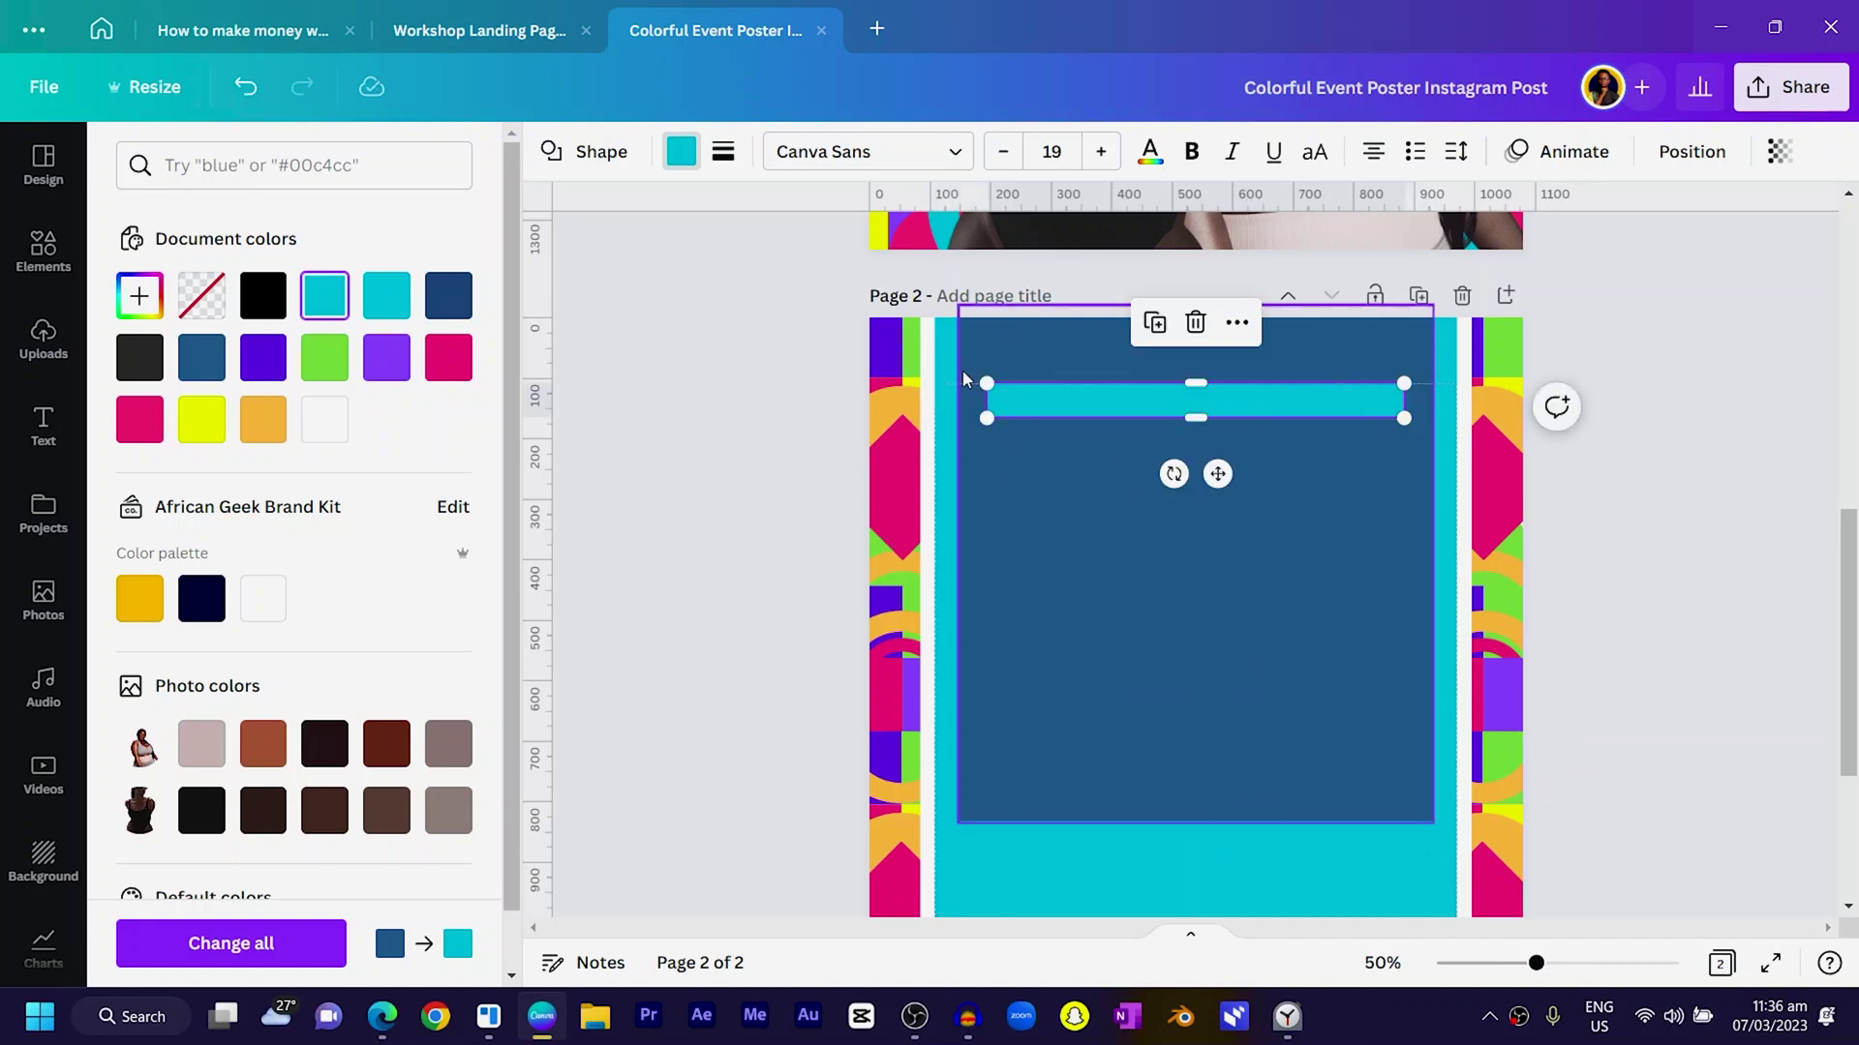
{"action": "left_click", "coordinate": [1781, 153]}
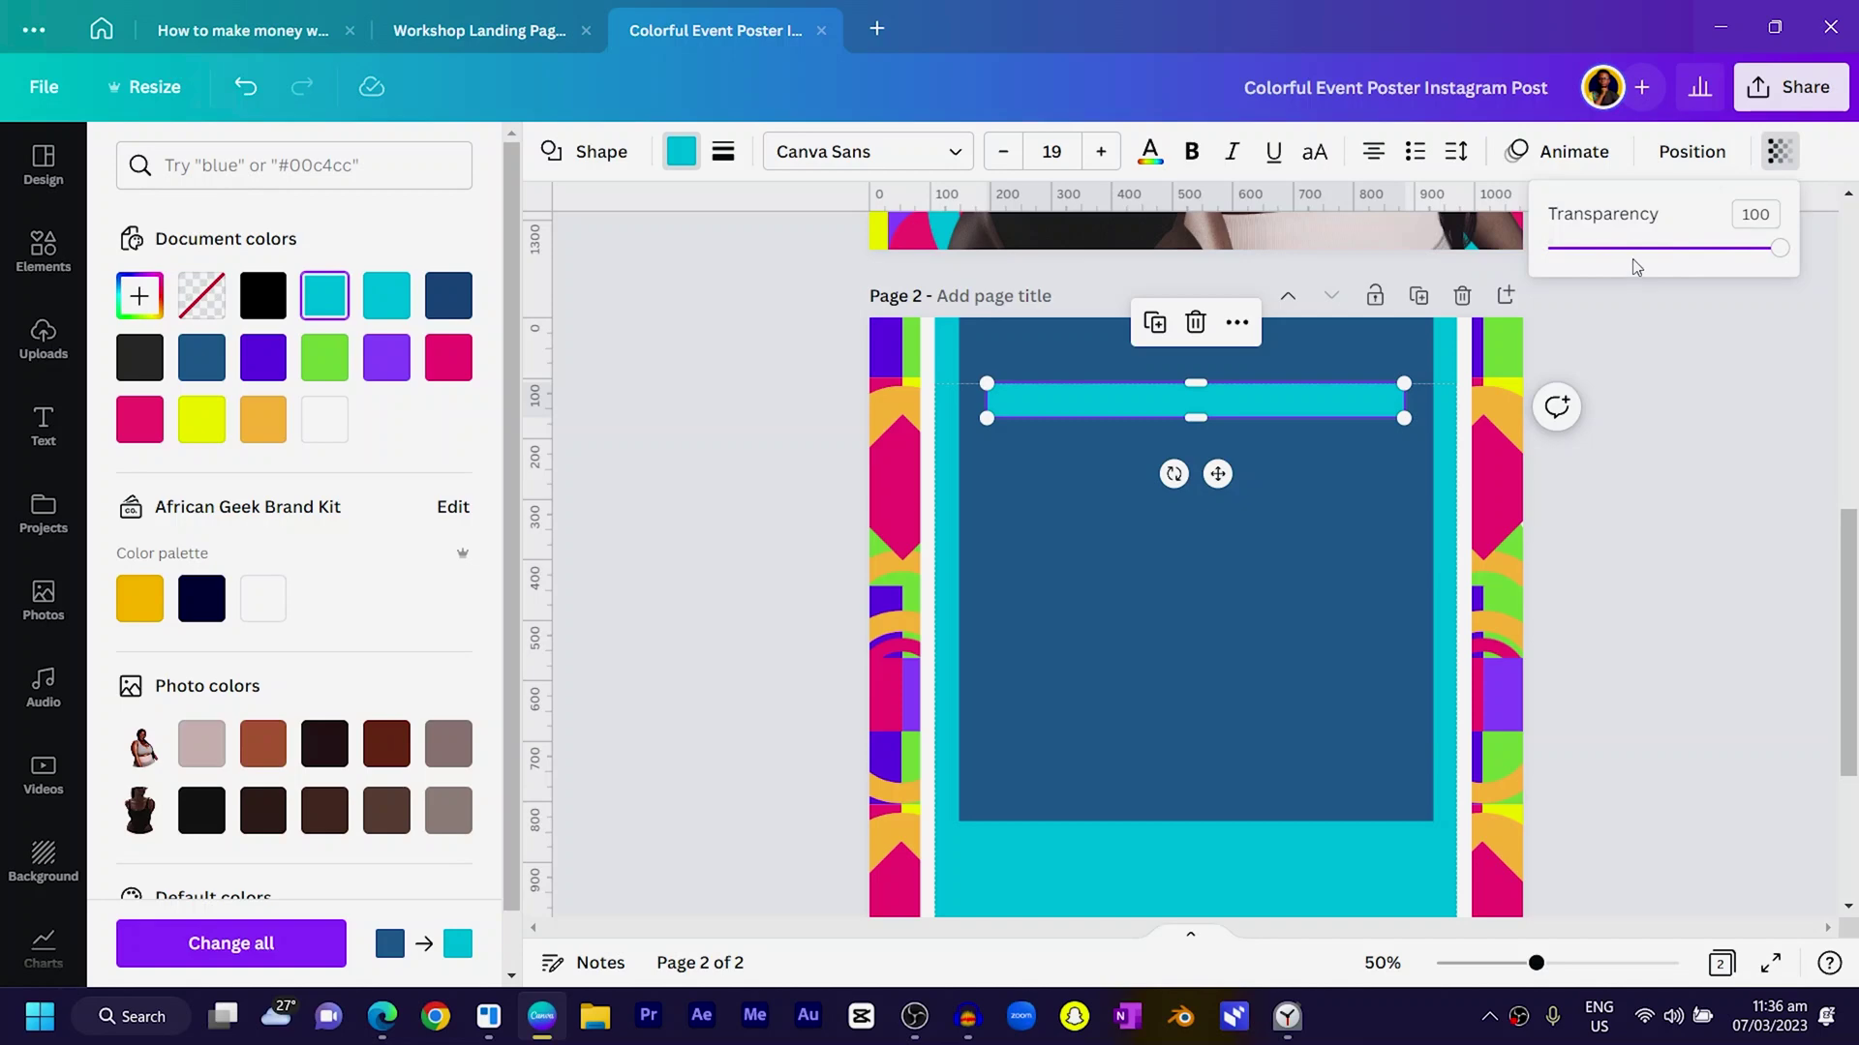
{"action": "left_click_drag", "start_coordinate": [1636, 267], "coordinate": [1632, 250]}
{"action": "left_click", "coordinate": [1721, 555]}
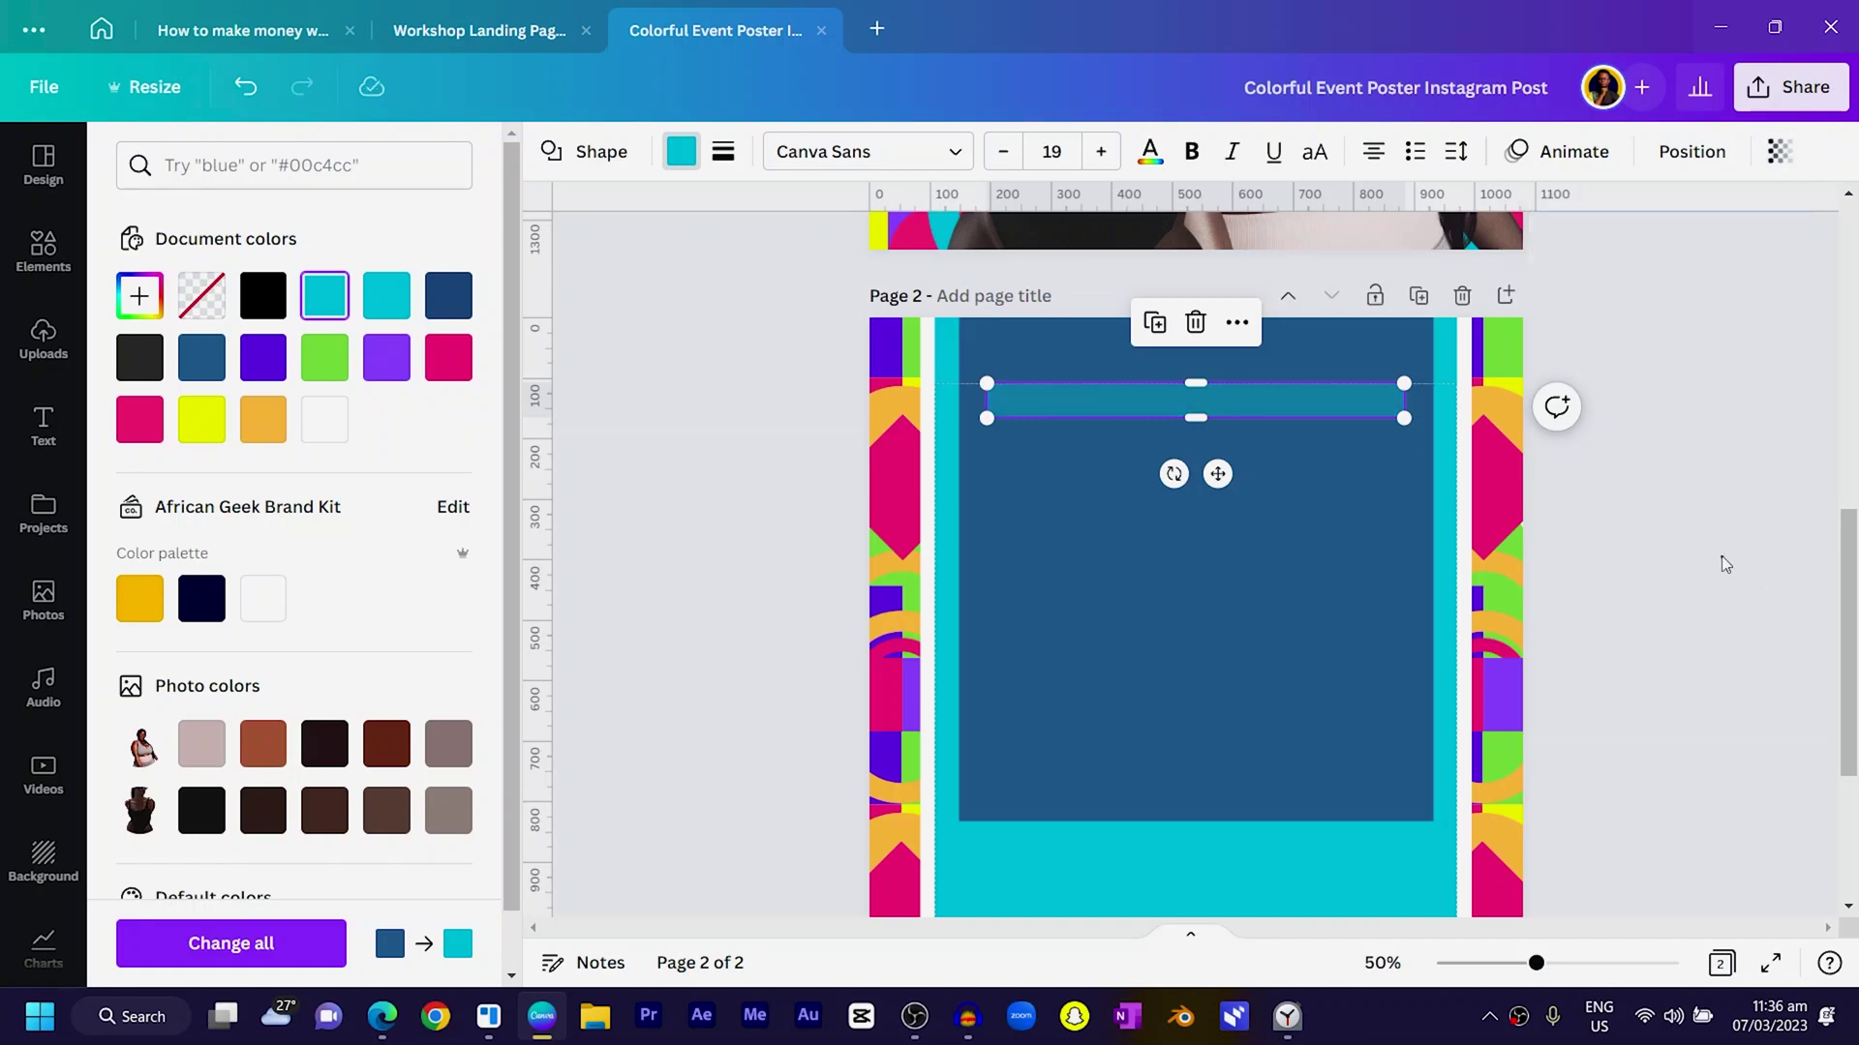
Duplicate the semi-transparent cyan bar twice downward, with a second thin bar followed by a much taller block.
{"action": "left_click", "coordinate": [1721, 565]}
{"action": "left_click_drag", "start_coordinate": [1220, 406], "coordinate": [1203, 659]}
{"action": "key", "text": "ctrl+d"}
{"action": "key", "text": "ctrl+d"}
Copy the two thin cyan bars together and place the copies directly below the taller block.
{"action": "left_click", "coordinate": [1077, 402]}
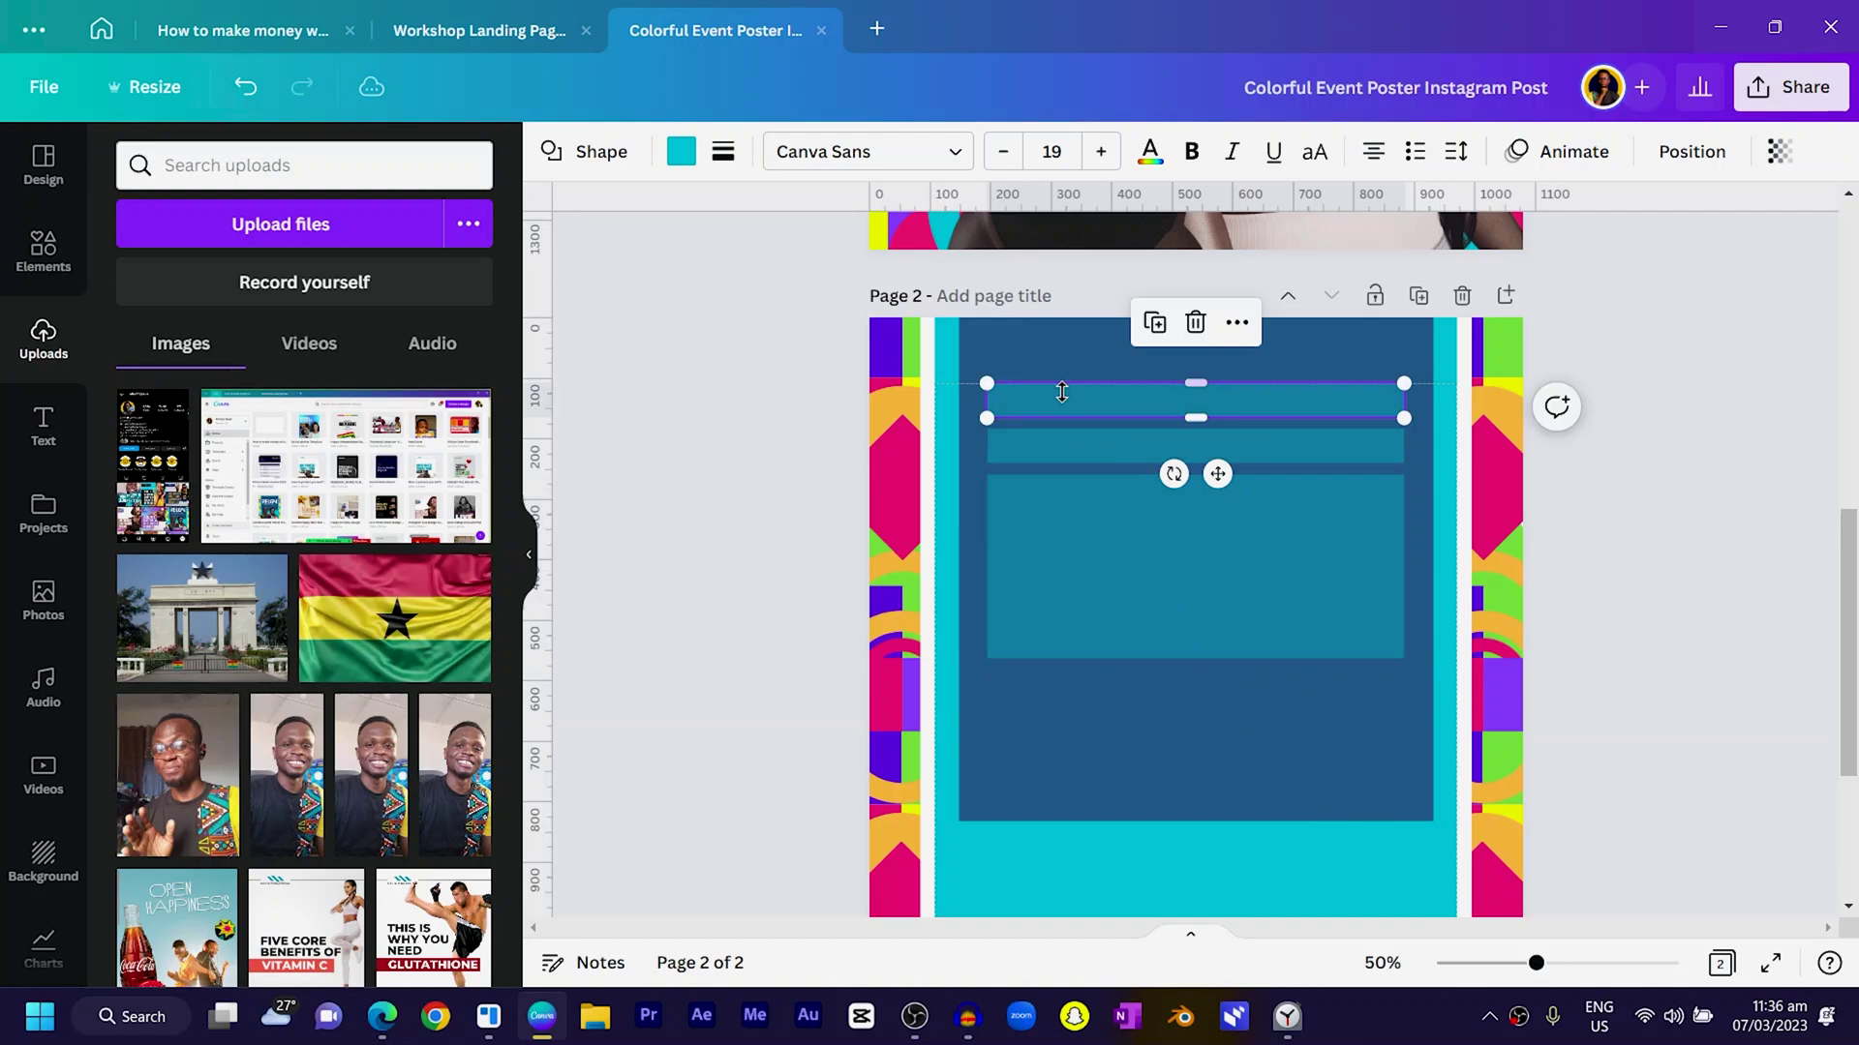
{"action": "left_click", "coordinate": [1061, 450], "text": "shift"}
{"action": "left_click_drag", "start_coordinate": [1060, 475], "coordinate": [1066, 741]}
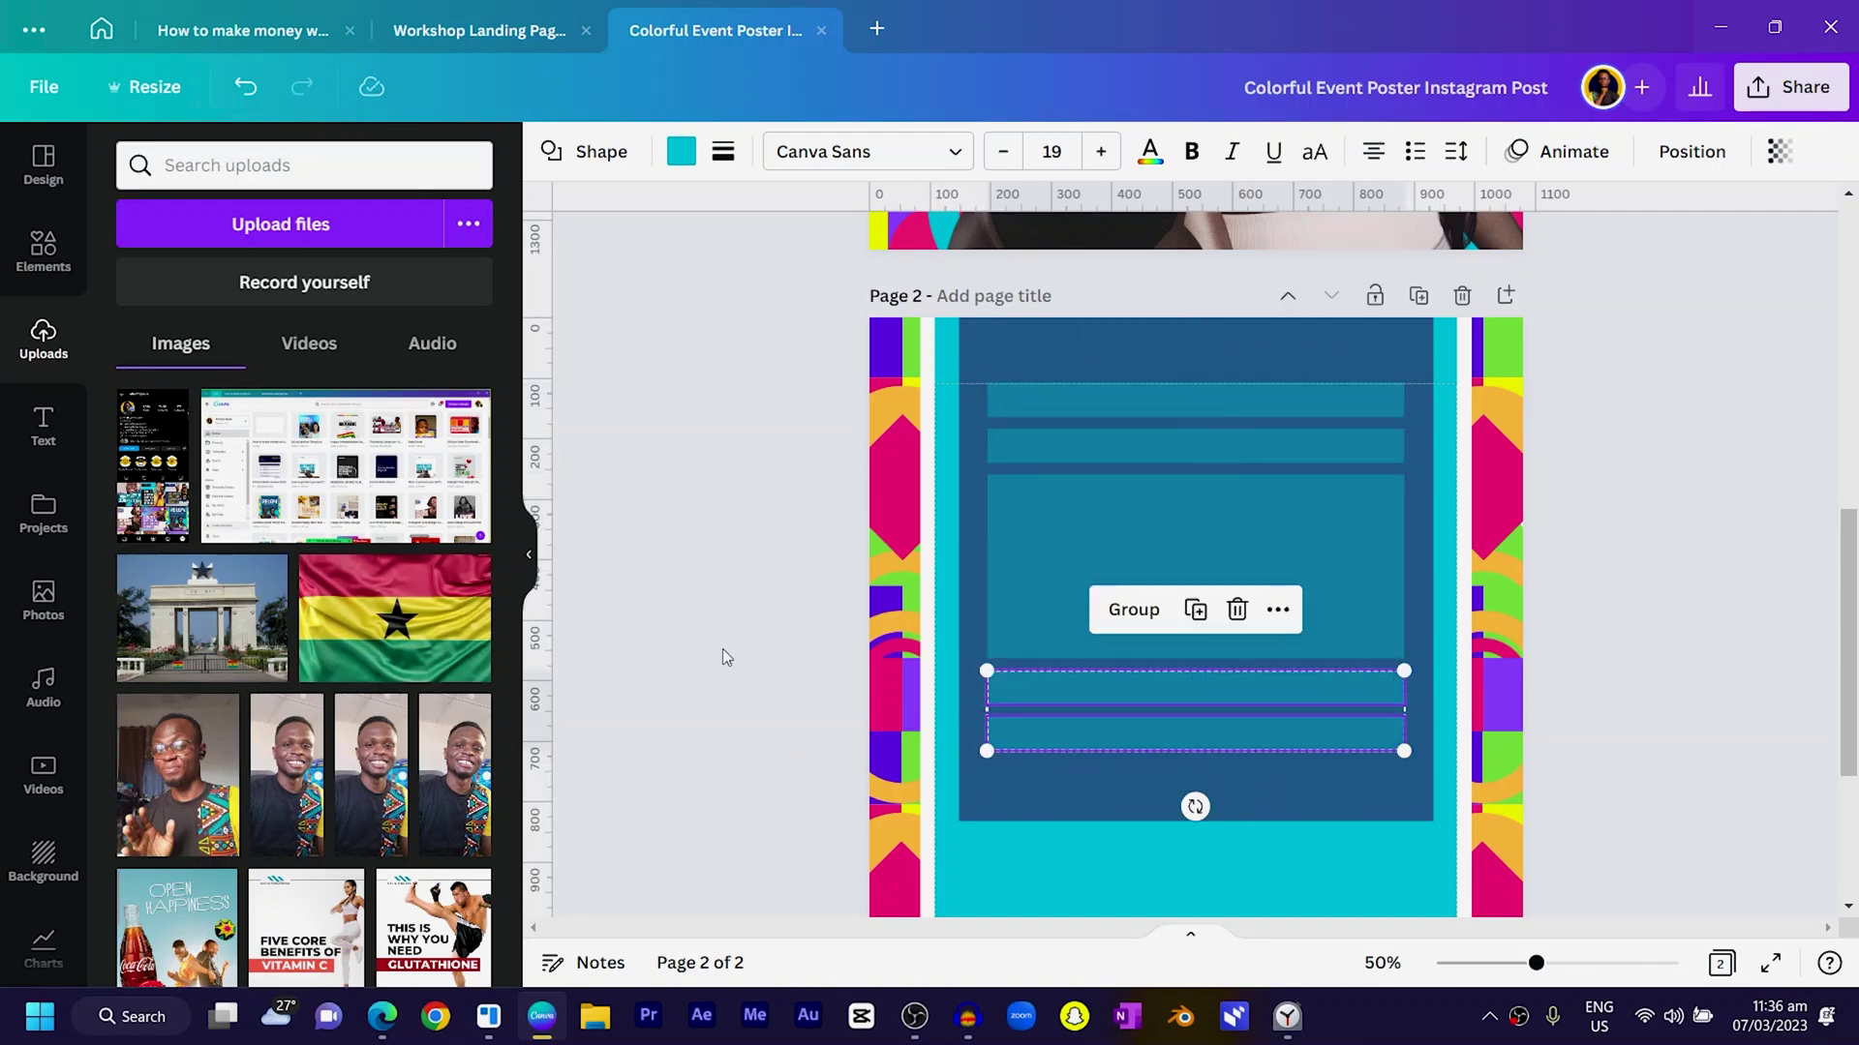
{"action": "left_click", "coordinate": [728, 643]}
{"action": "scroll", "coordinate": [739, 674], "scroll_direction": "down", "scroll_amount": 3}
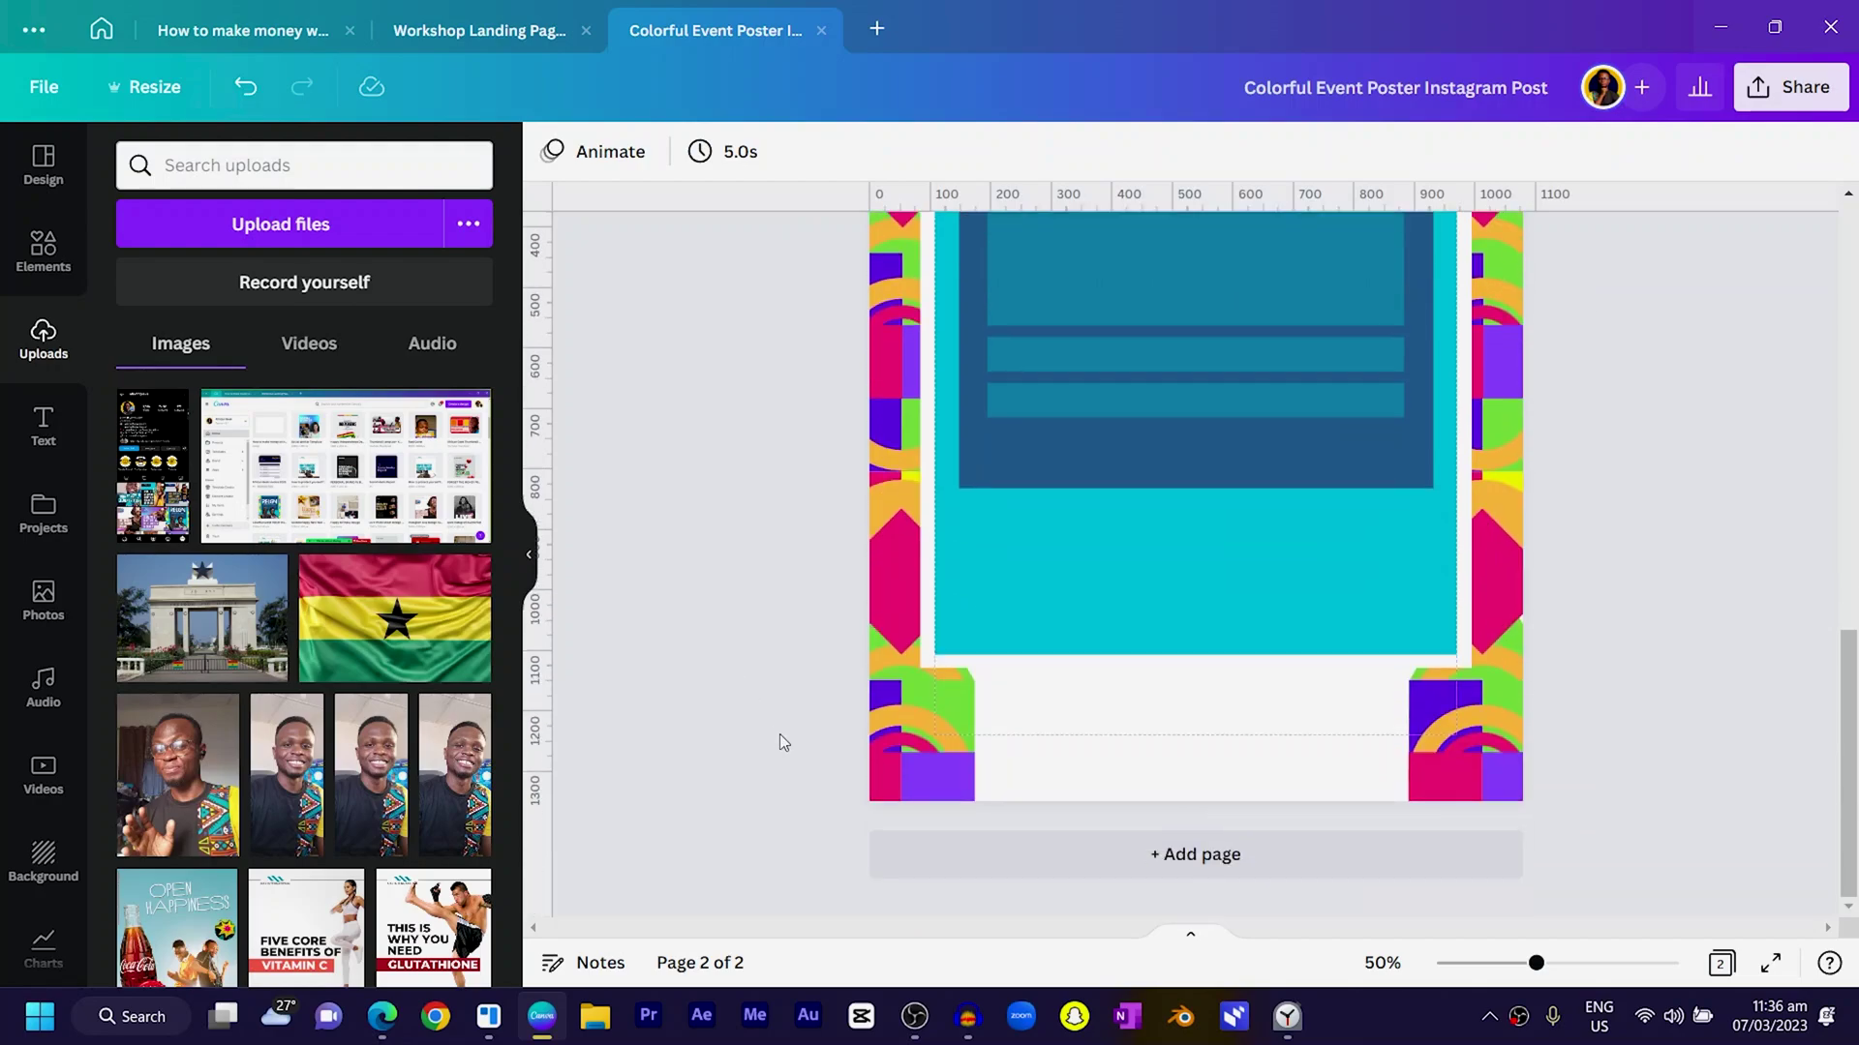
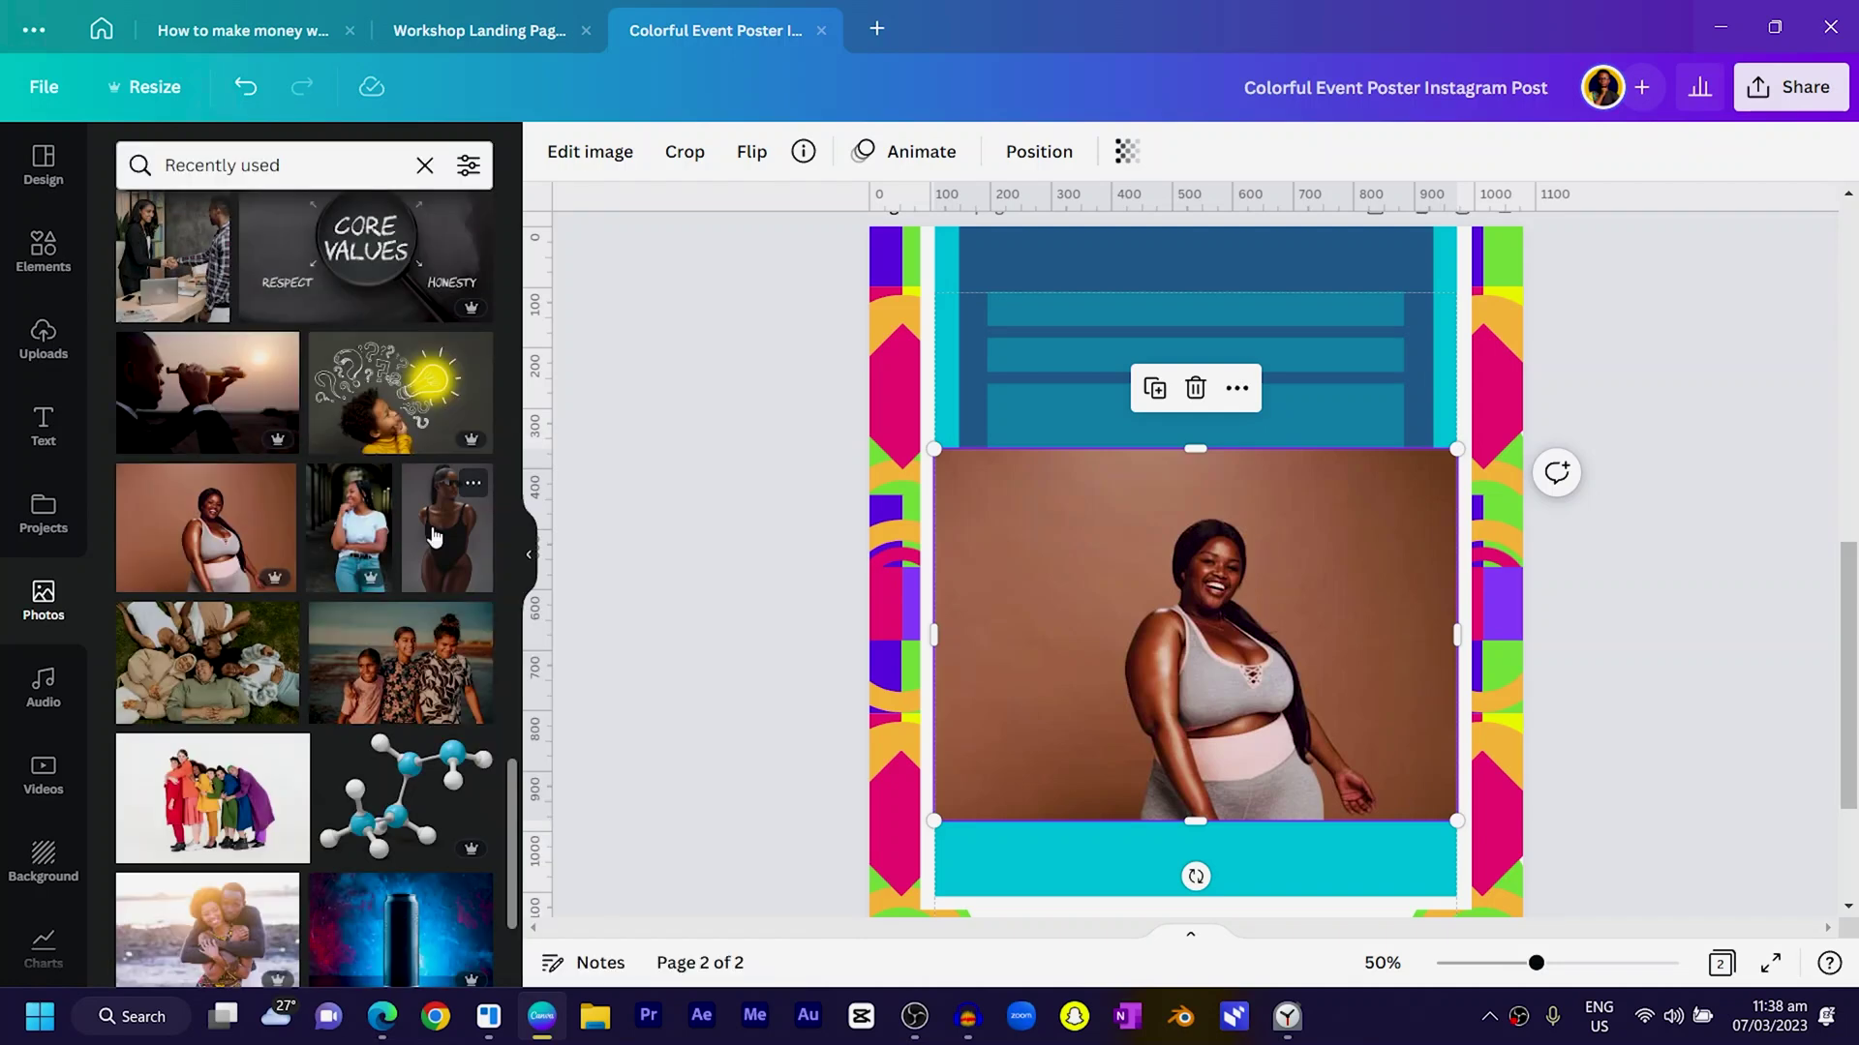
Place the large photo of the woman in the black swimsuit beside the smiling woman's photo, overlapping it.
{"action": "scroll", "coordinate": [1035, 511], "scroll_direction": "down", "scroll_amount": 3}
{"action": "left_click_drag", "start_coordinate": [1036, 511], "coordinate": [1199, 443]}
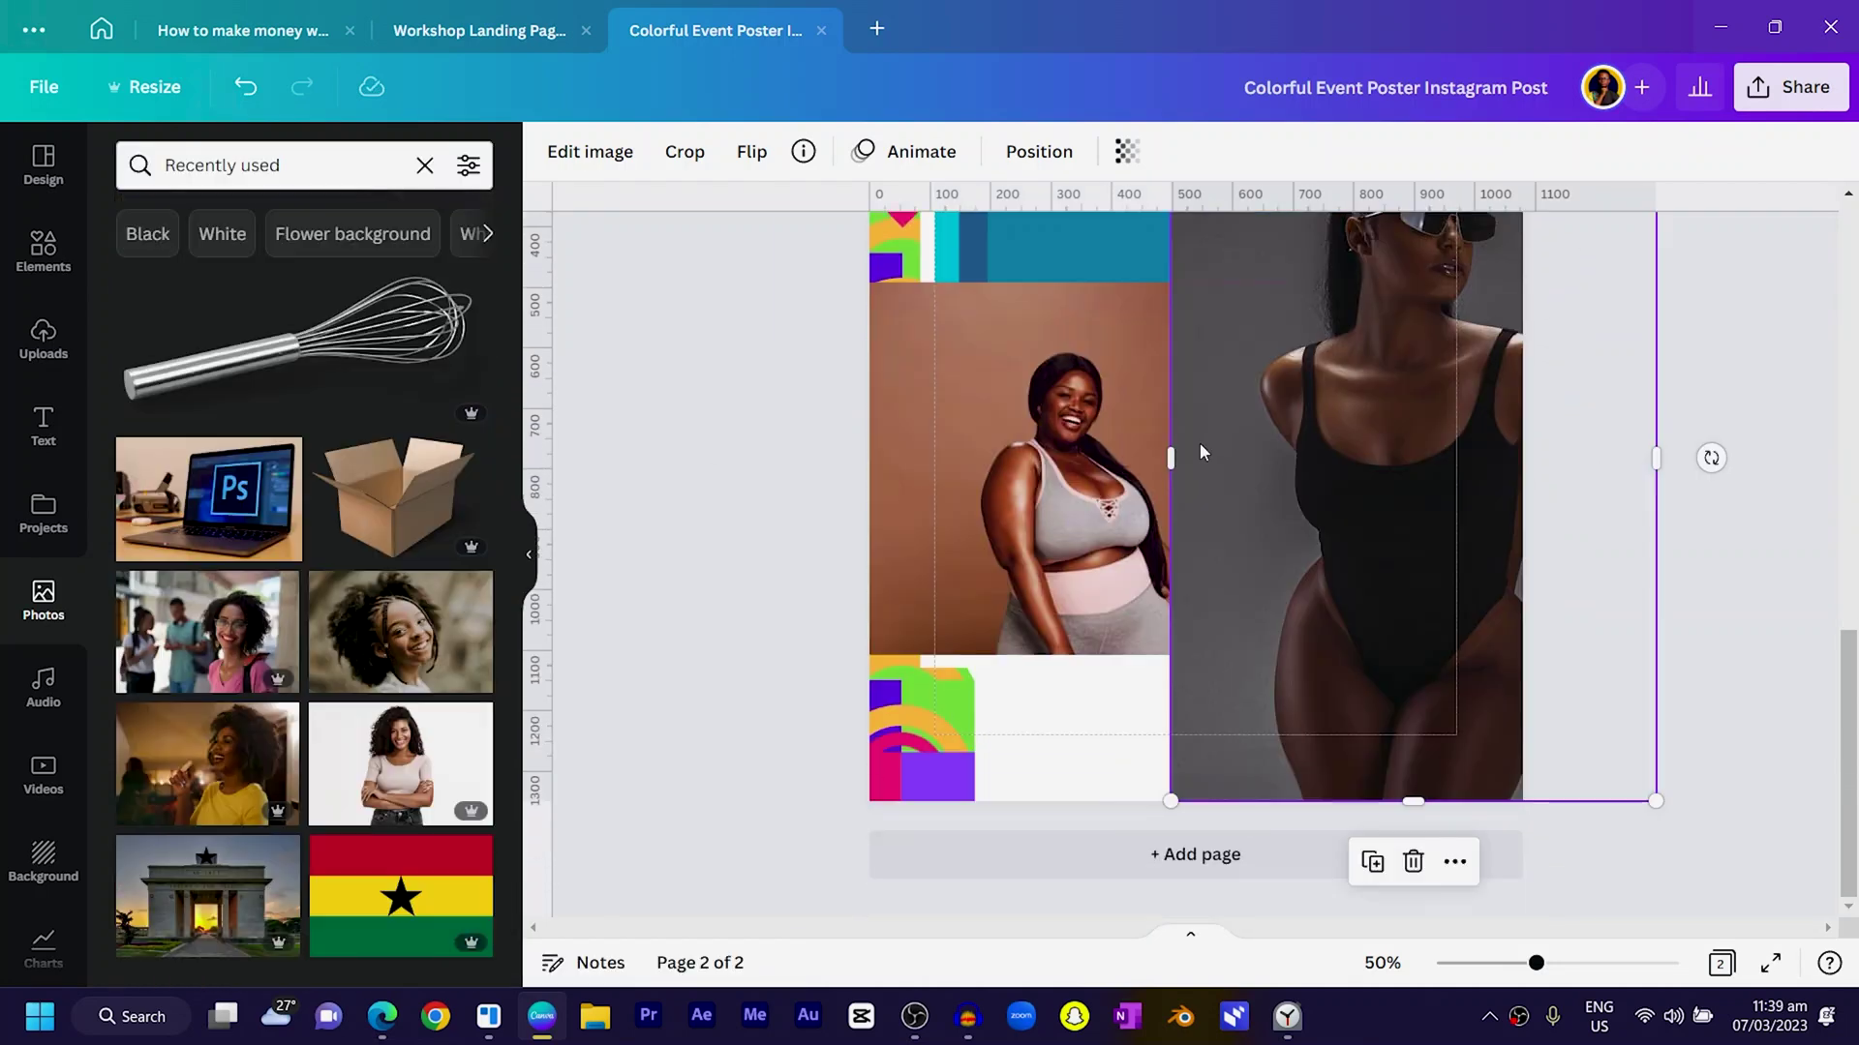
{"action": "left_click_drag", "start_coordinate": [1356, 446], "coordinate": [1313, 489]}
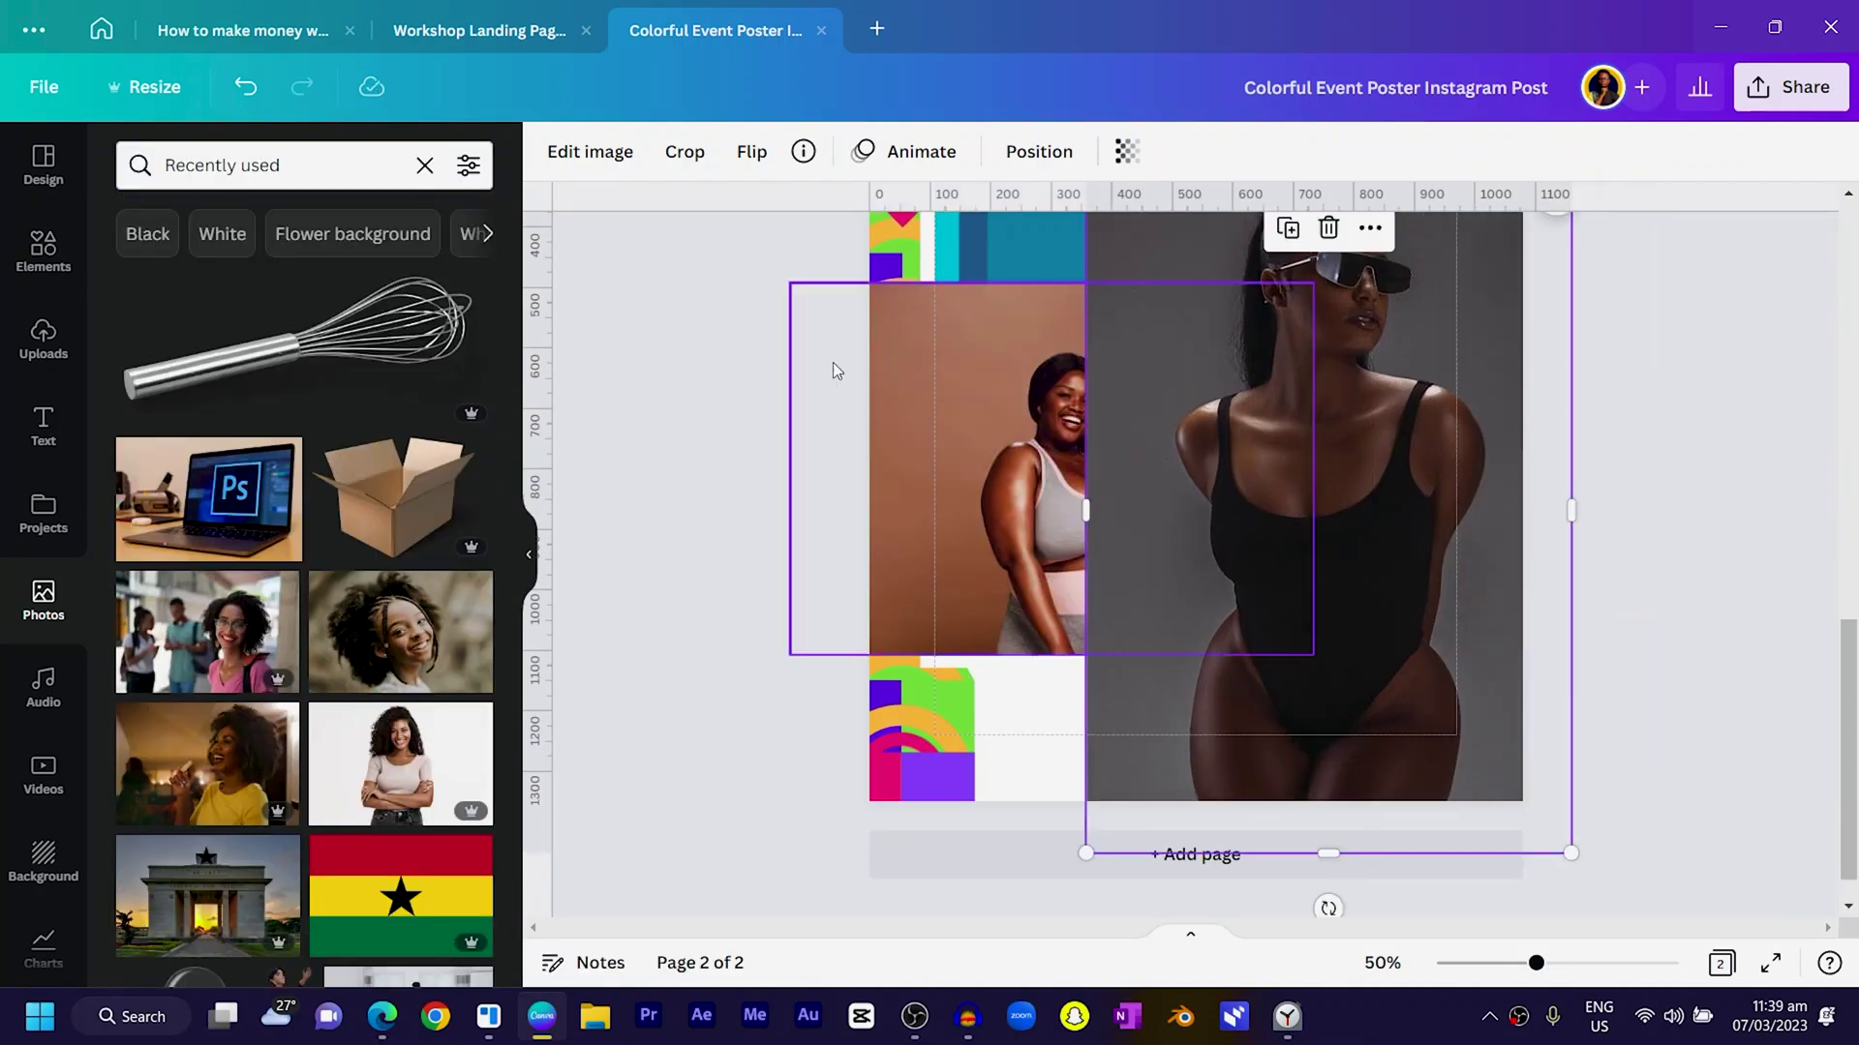
Remove the backgrounds from the swimsuit photo and the smiling woman's photo.
{"action": "left_click", "coordinate": [582, 155]}
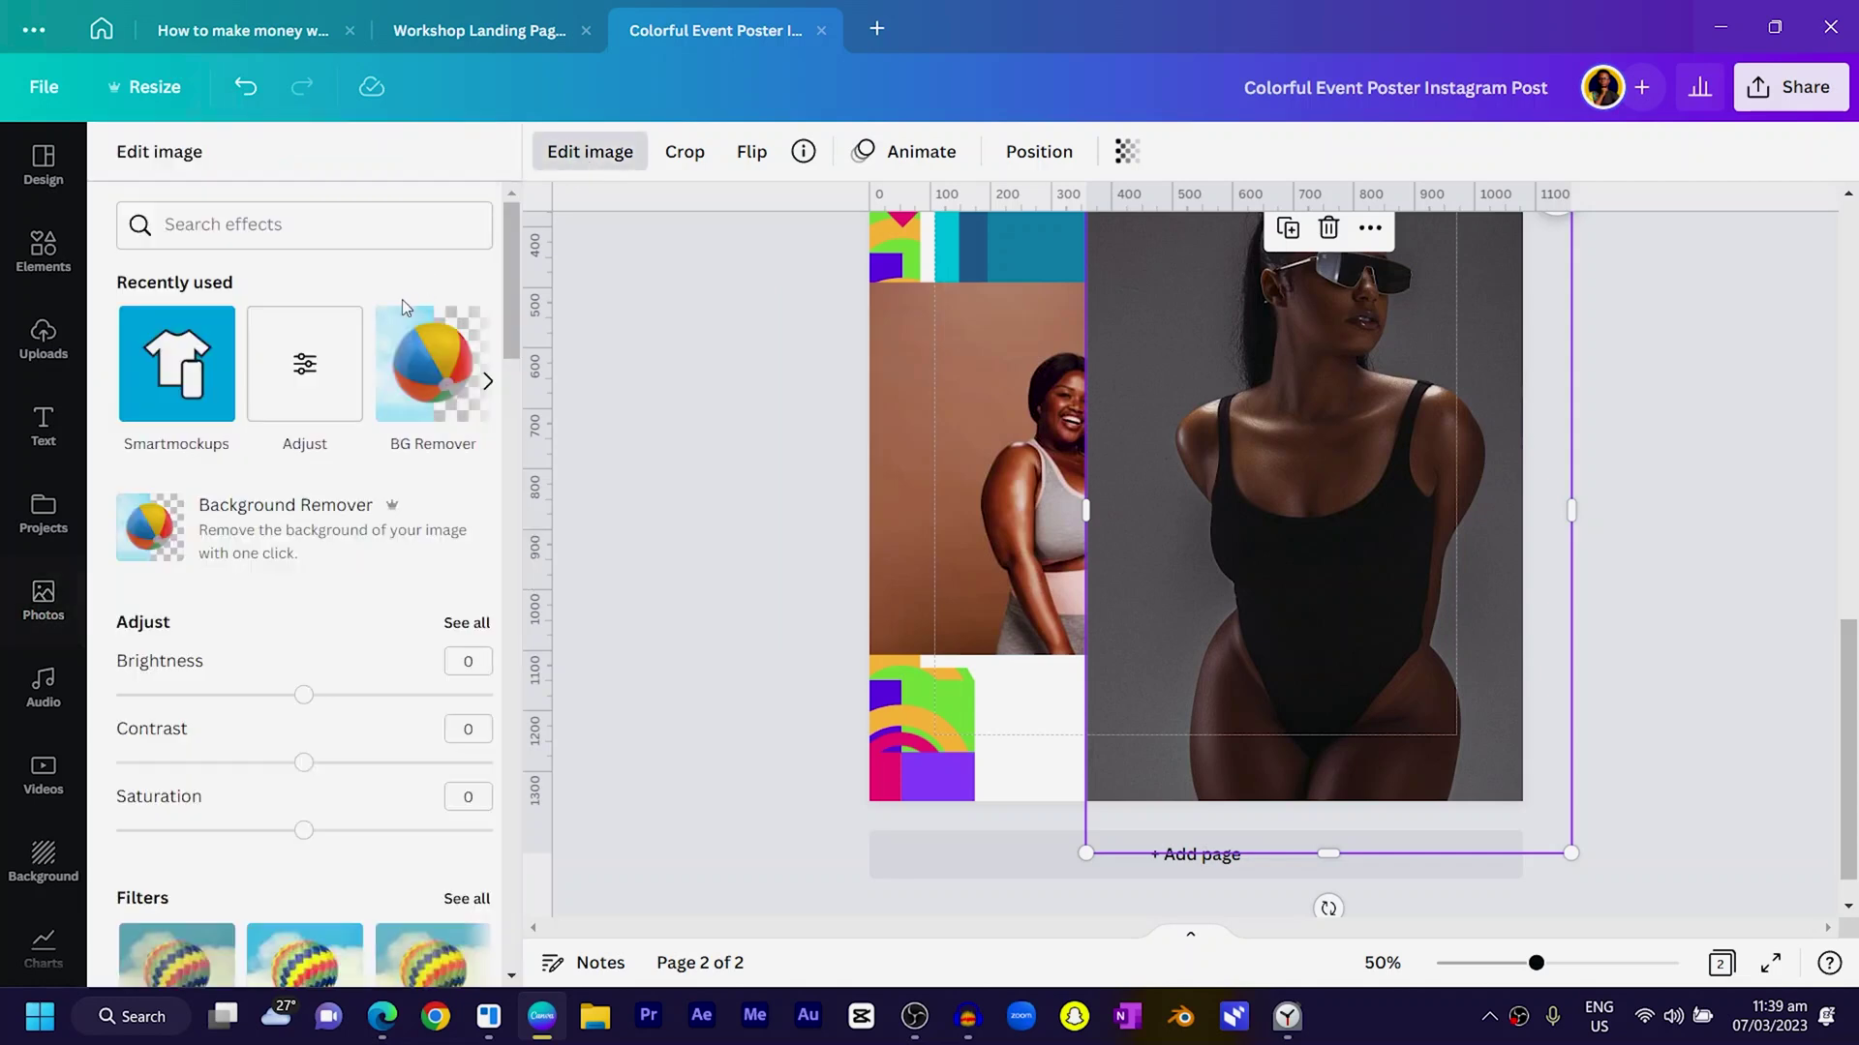
{"action": "left_click", "coordinate": [423, 371]}
{"action": "left_click", "coordinate": [1001, 441]}
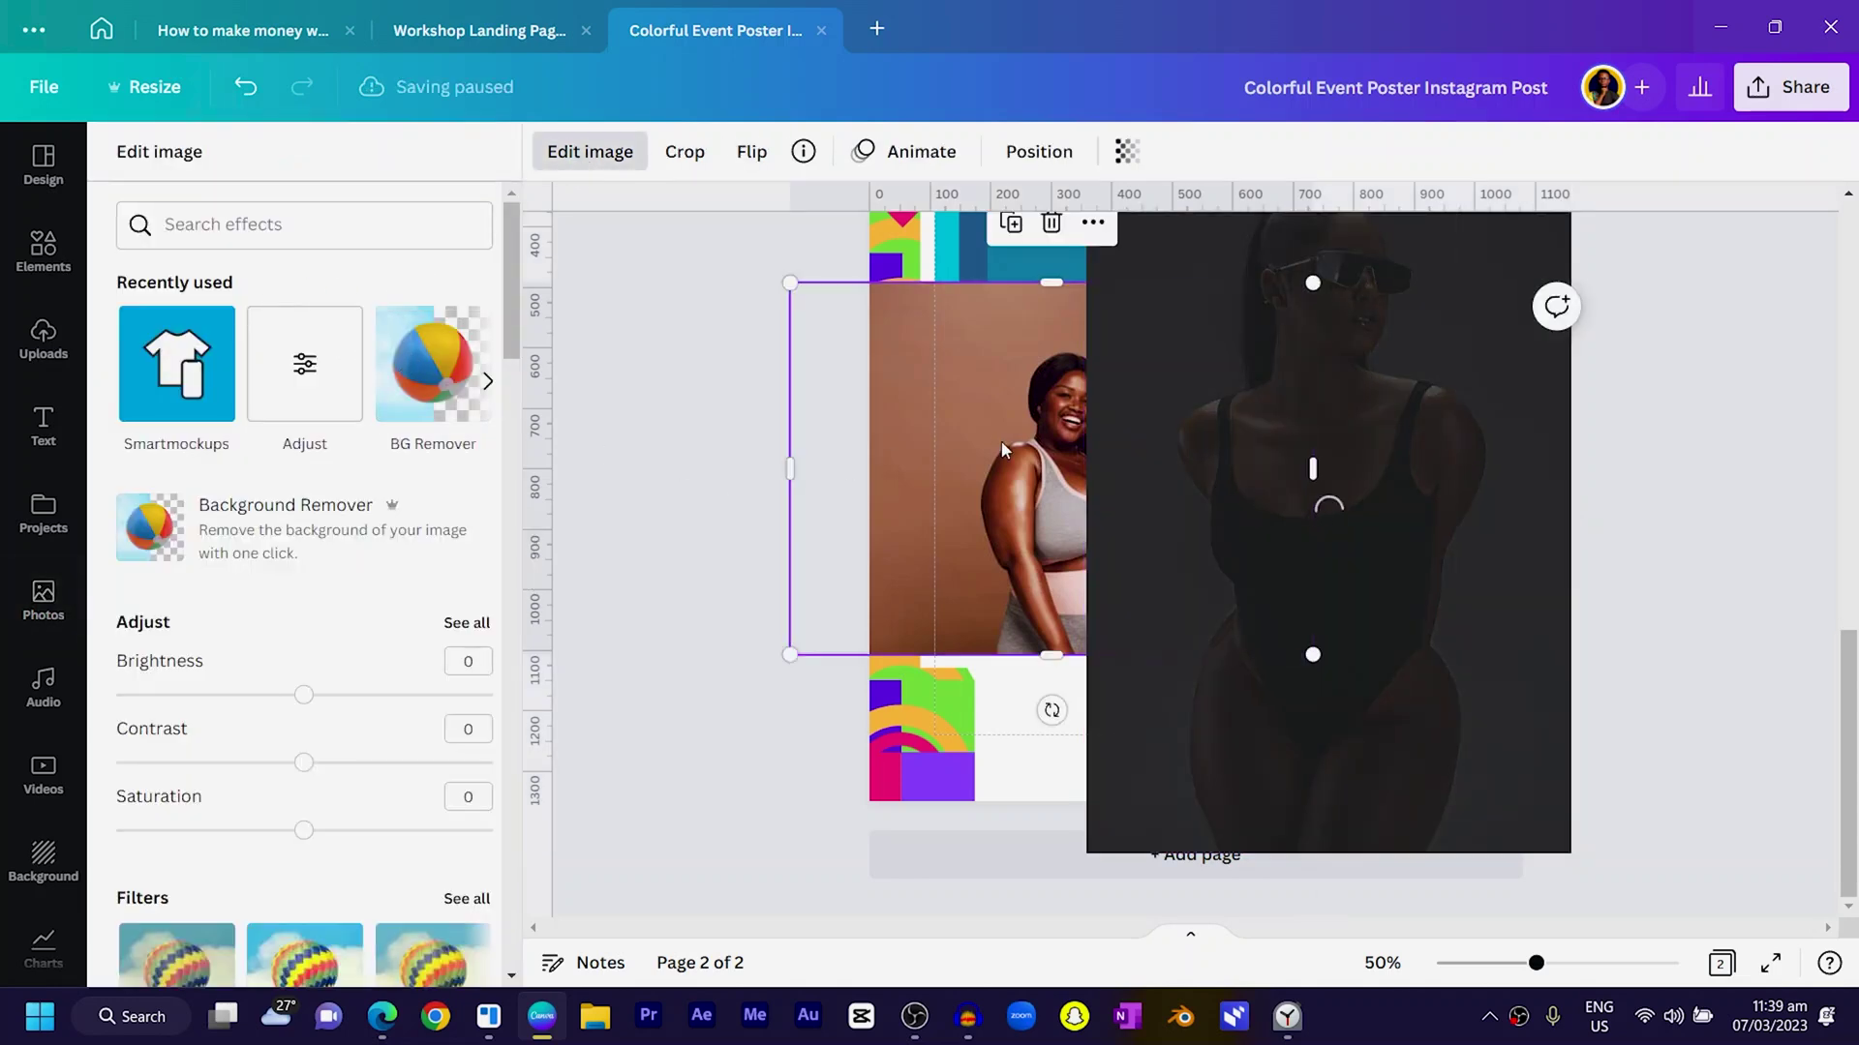
{"action": "left_click", "coordinate": [430, 381]}
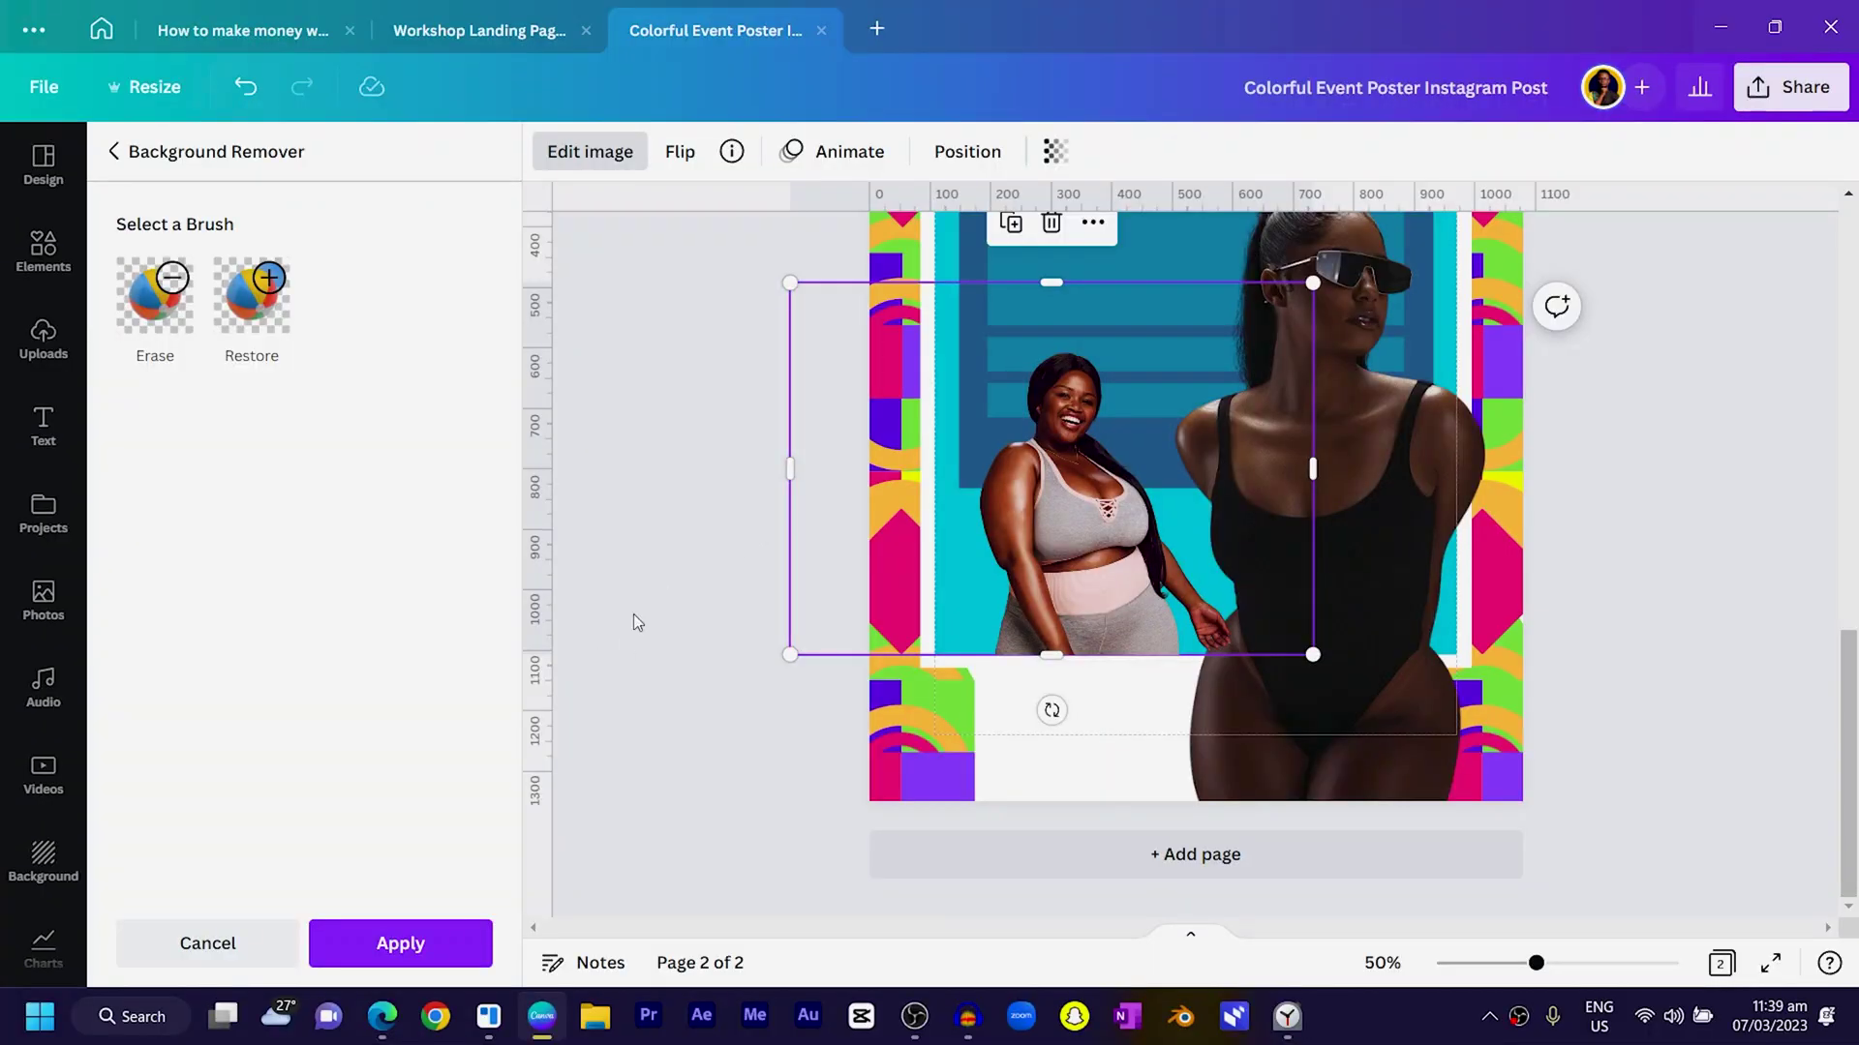
Crop the sides of the smiling woman's cutout, move it down to the page's bottom edge and trim its lower part.
{"action": "left_click_drag", "start_coordinate": [787, 434], "coordinate": [958, 457]}
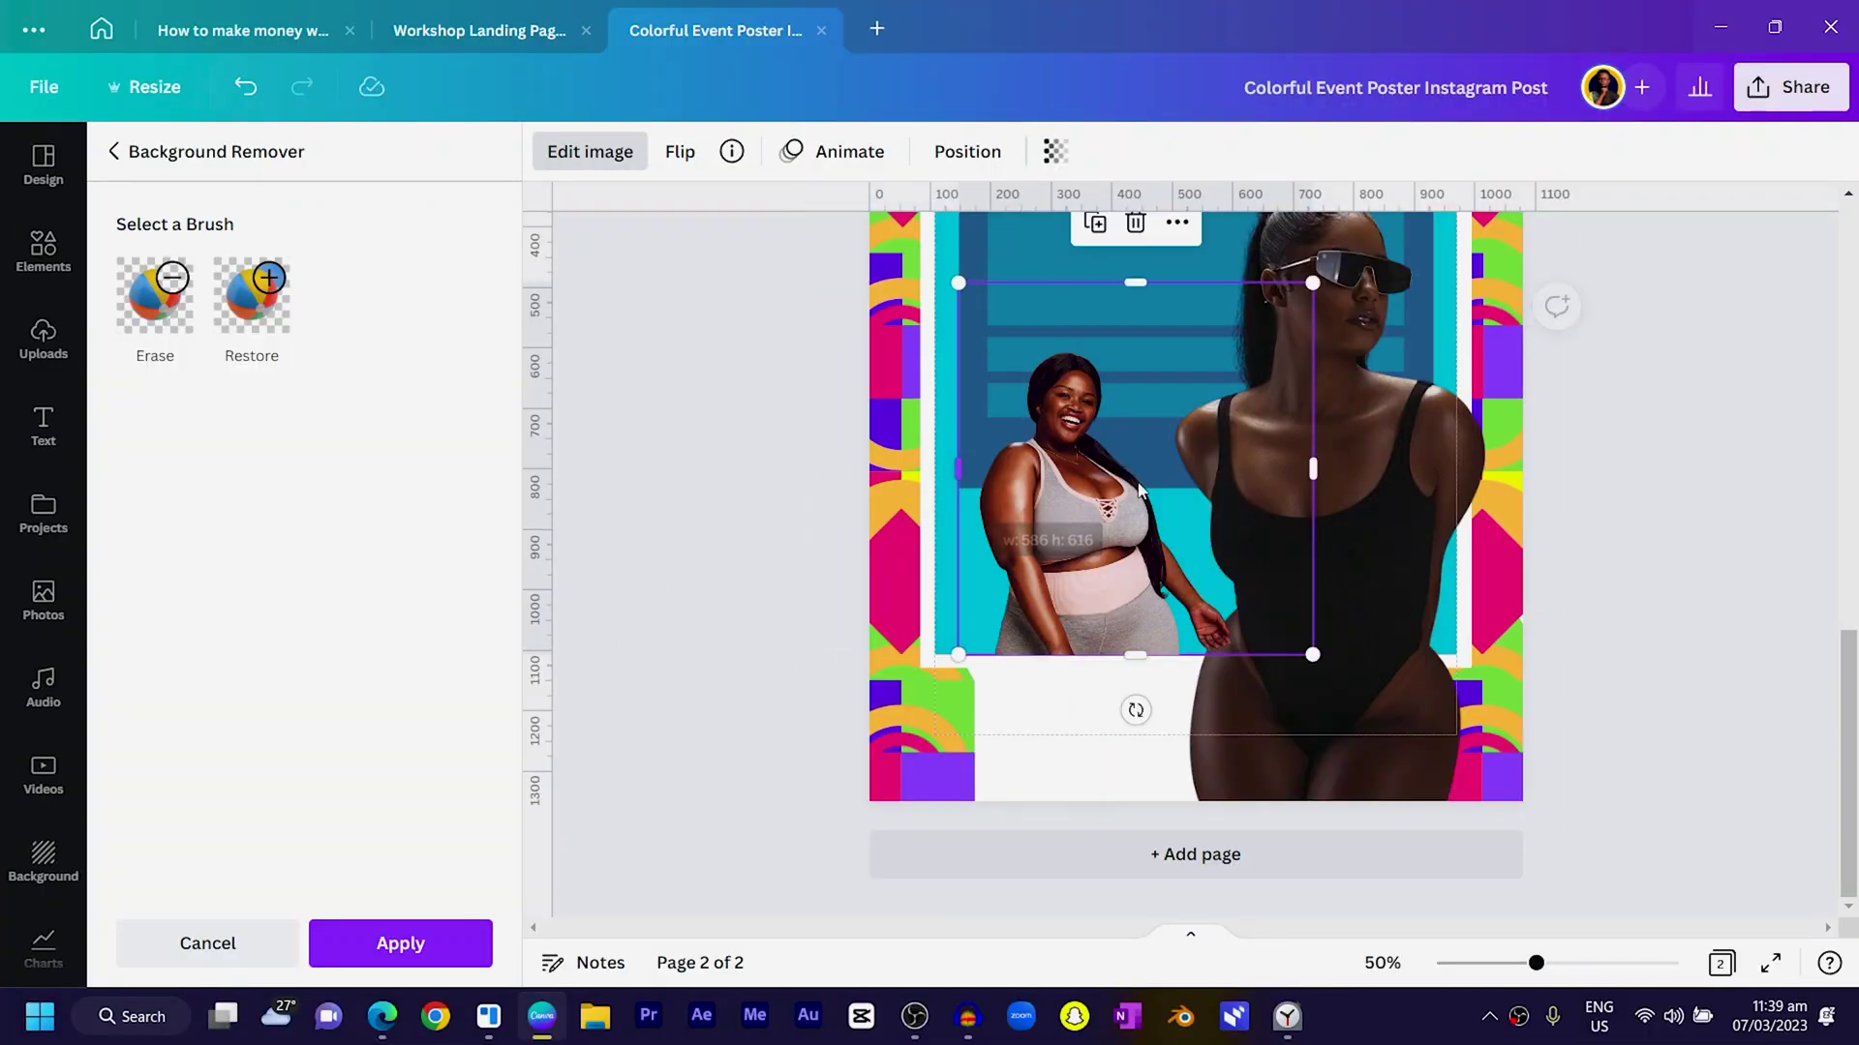
{"action": "left_click_drag", "start_coordinate": [1312, 468], "coordinate": [1221, 602]}
{"action": "left_click", "coordinate": [1280, 578]}
{"action": "scroll", "coordinate": [1275, 617], "scroll_direction": "up", "scroll_amount": 2}
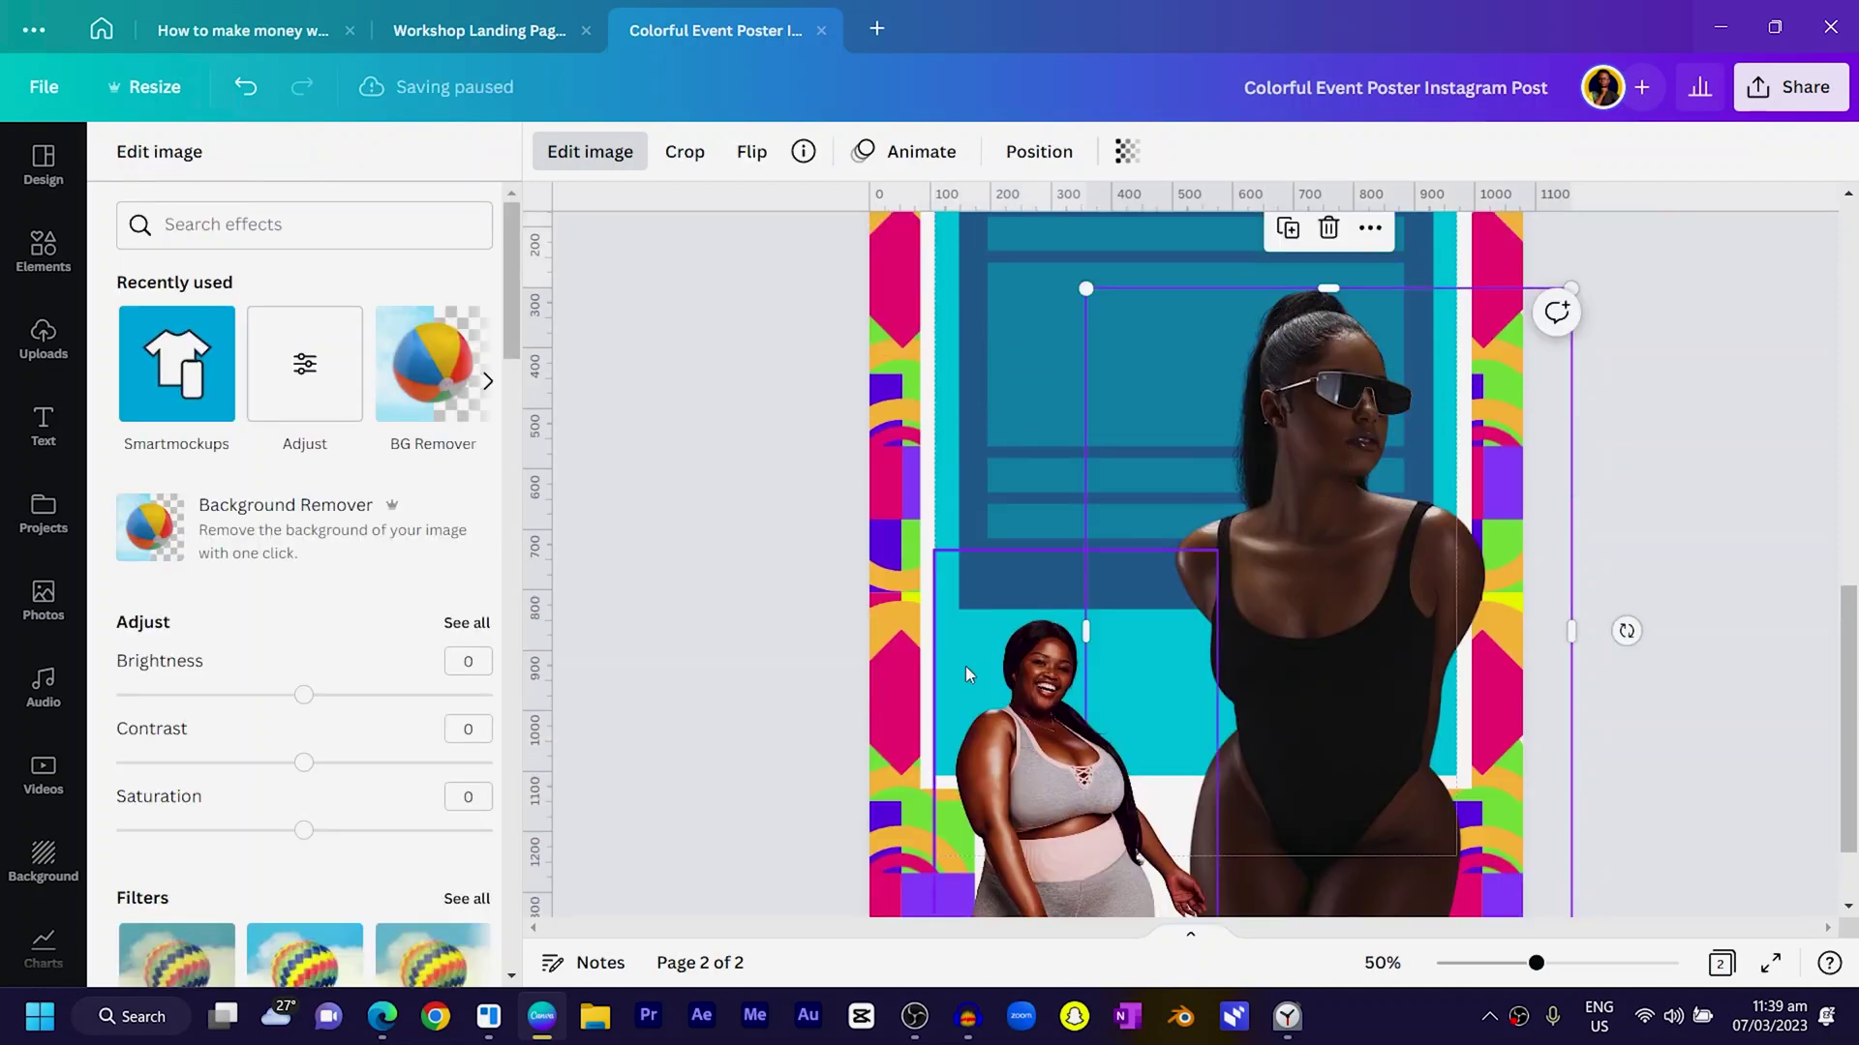
{"action": "scroll", "coordinate": [966, 666], "scroll_direction": "down", "scroll_amount": 2}
{"action": "left_click", "coordinate": [1071, 798]}
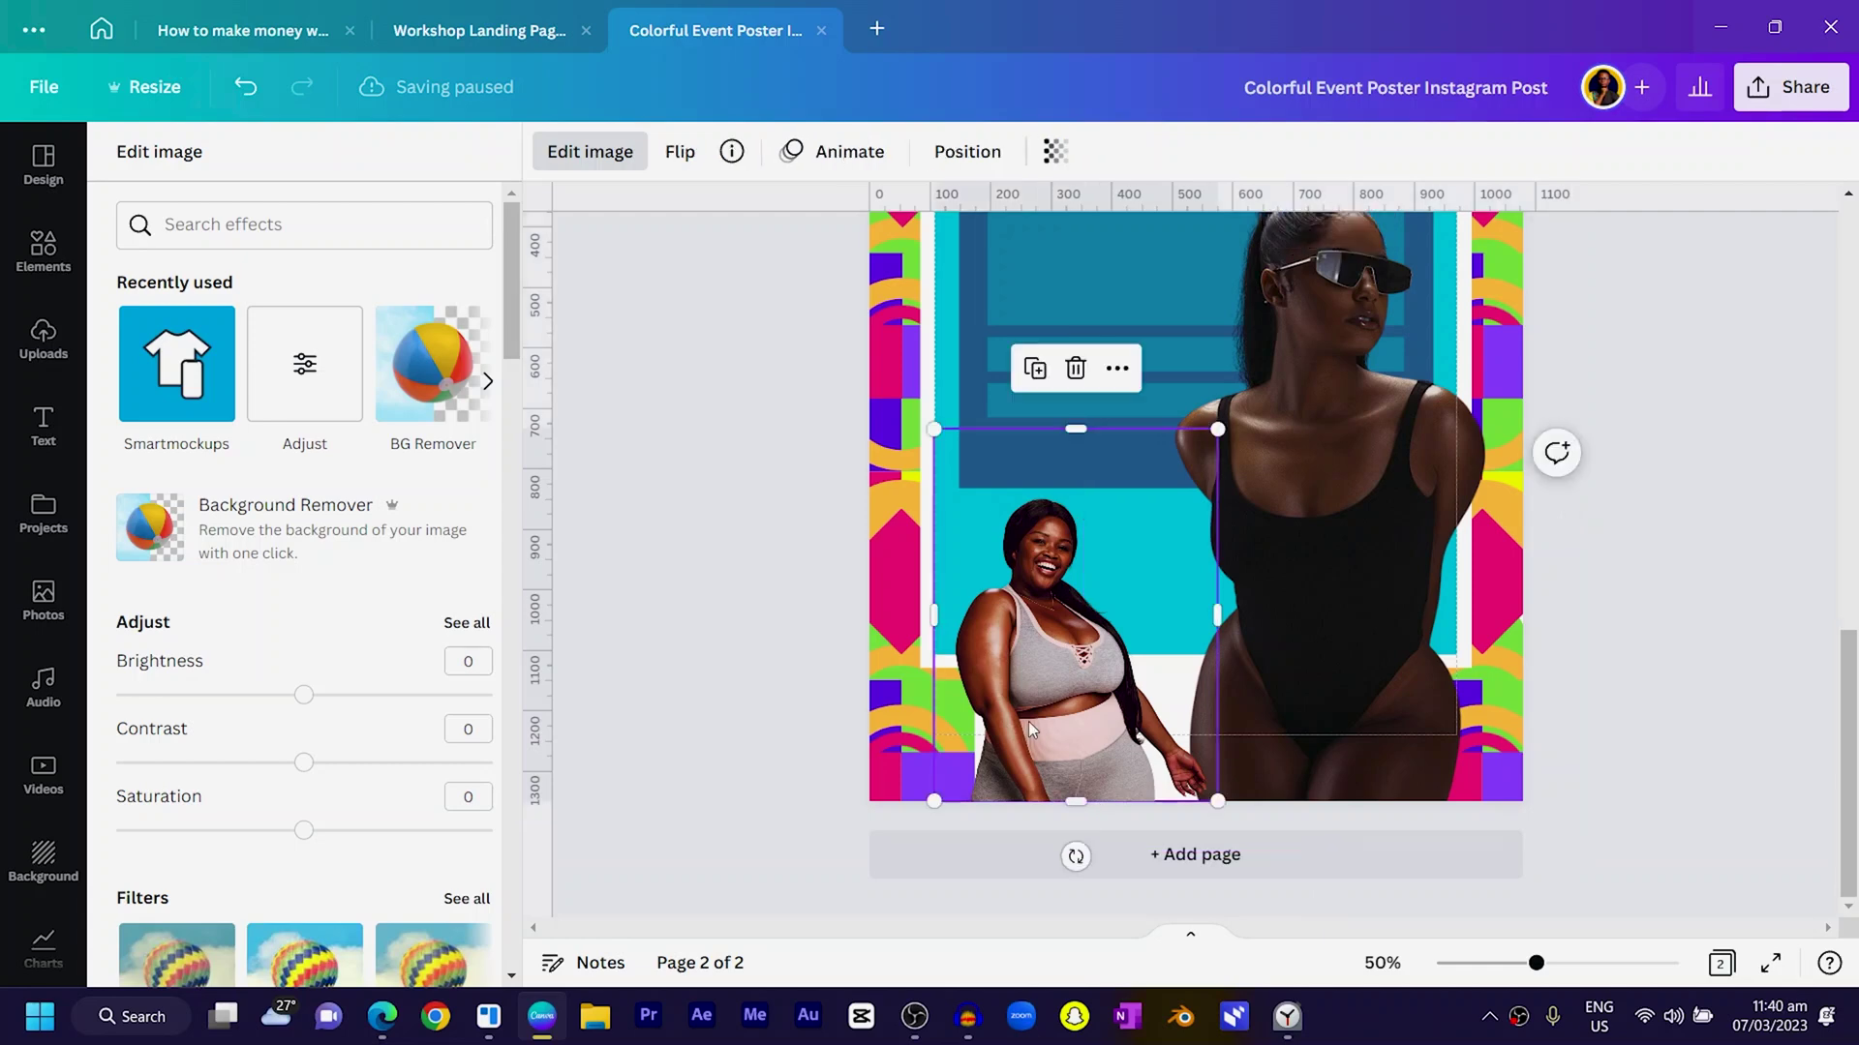
{"action": "left_click_drag", "start_coordinate": [1082, 805], "coordinate": [1082, 747]}
Crop the lower part of the swimsuit cutout to 802 × 806 and align it with the page's bottom edge.
{"action": "left_click", "coordinate": [1276, 767]}
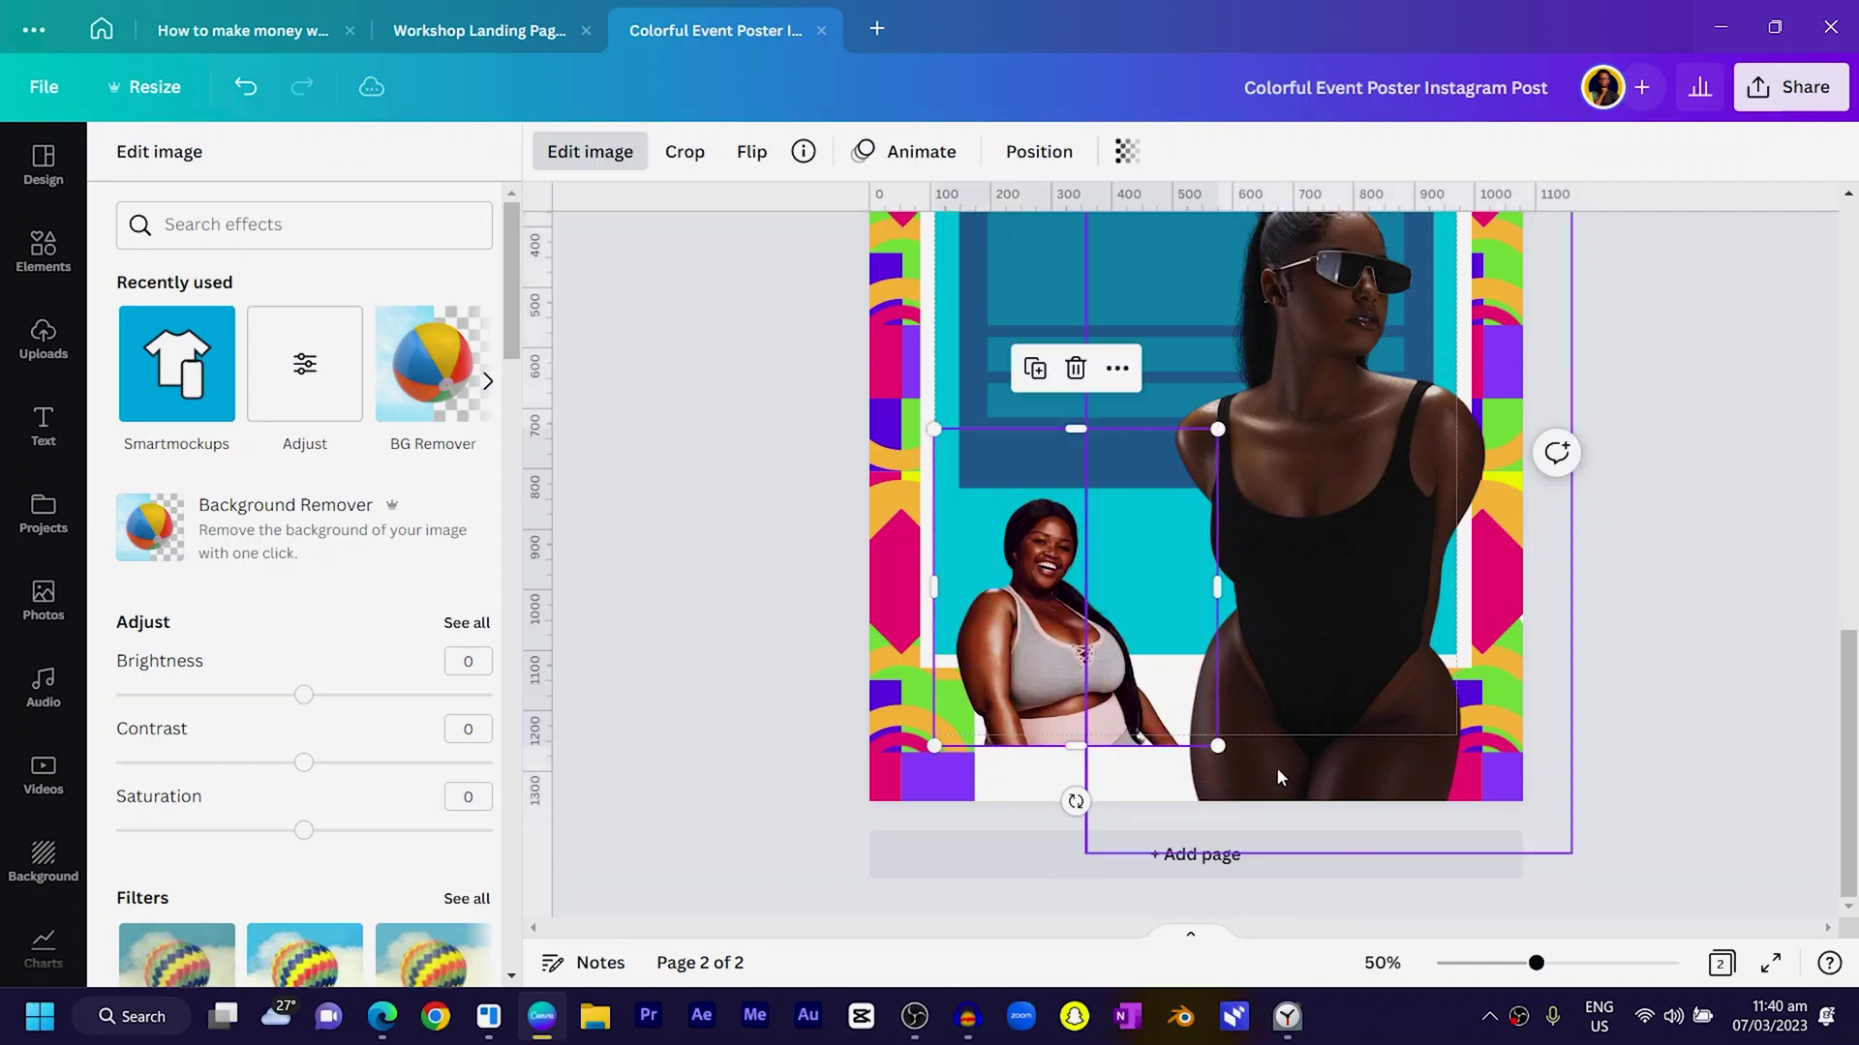
{"action": "left_click_drag", "start_coordinate": [1335, 859], "coordinate": [1331, 659]}
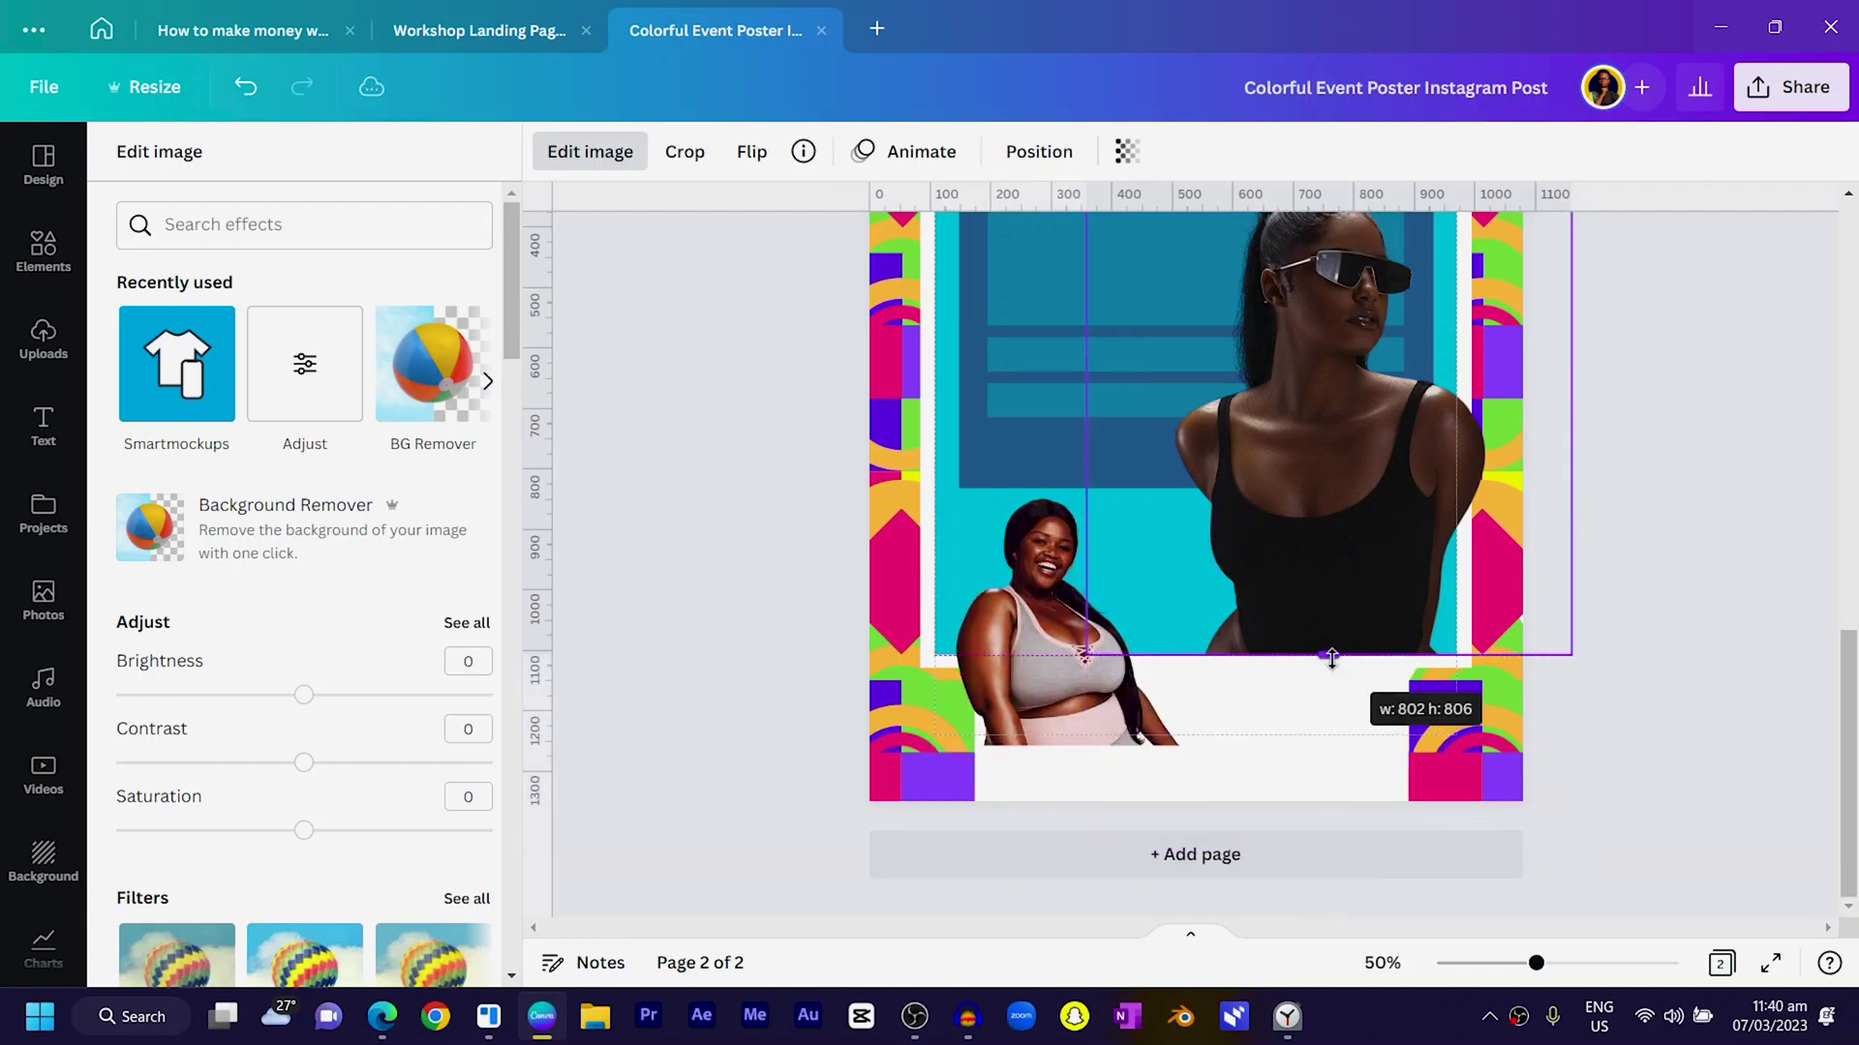
{"action": "left_click_drag", "start_coordinate": [1291, 572], "coordinate": [1260, 709]}
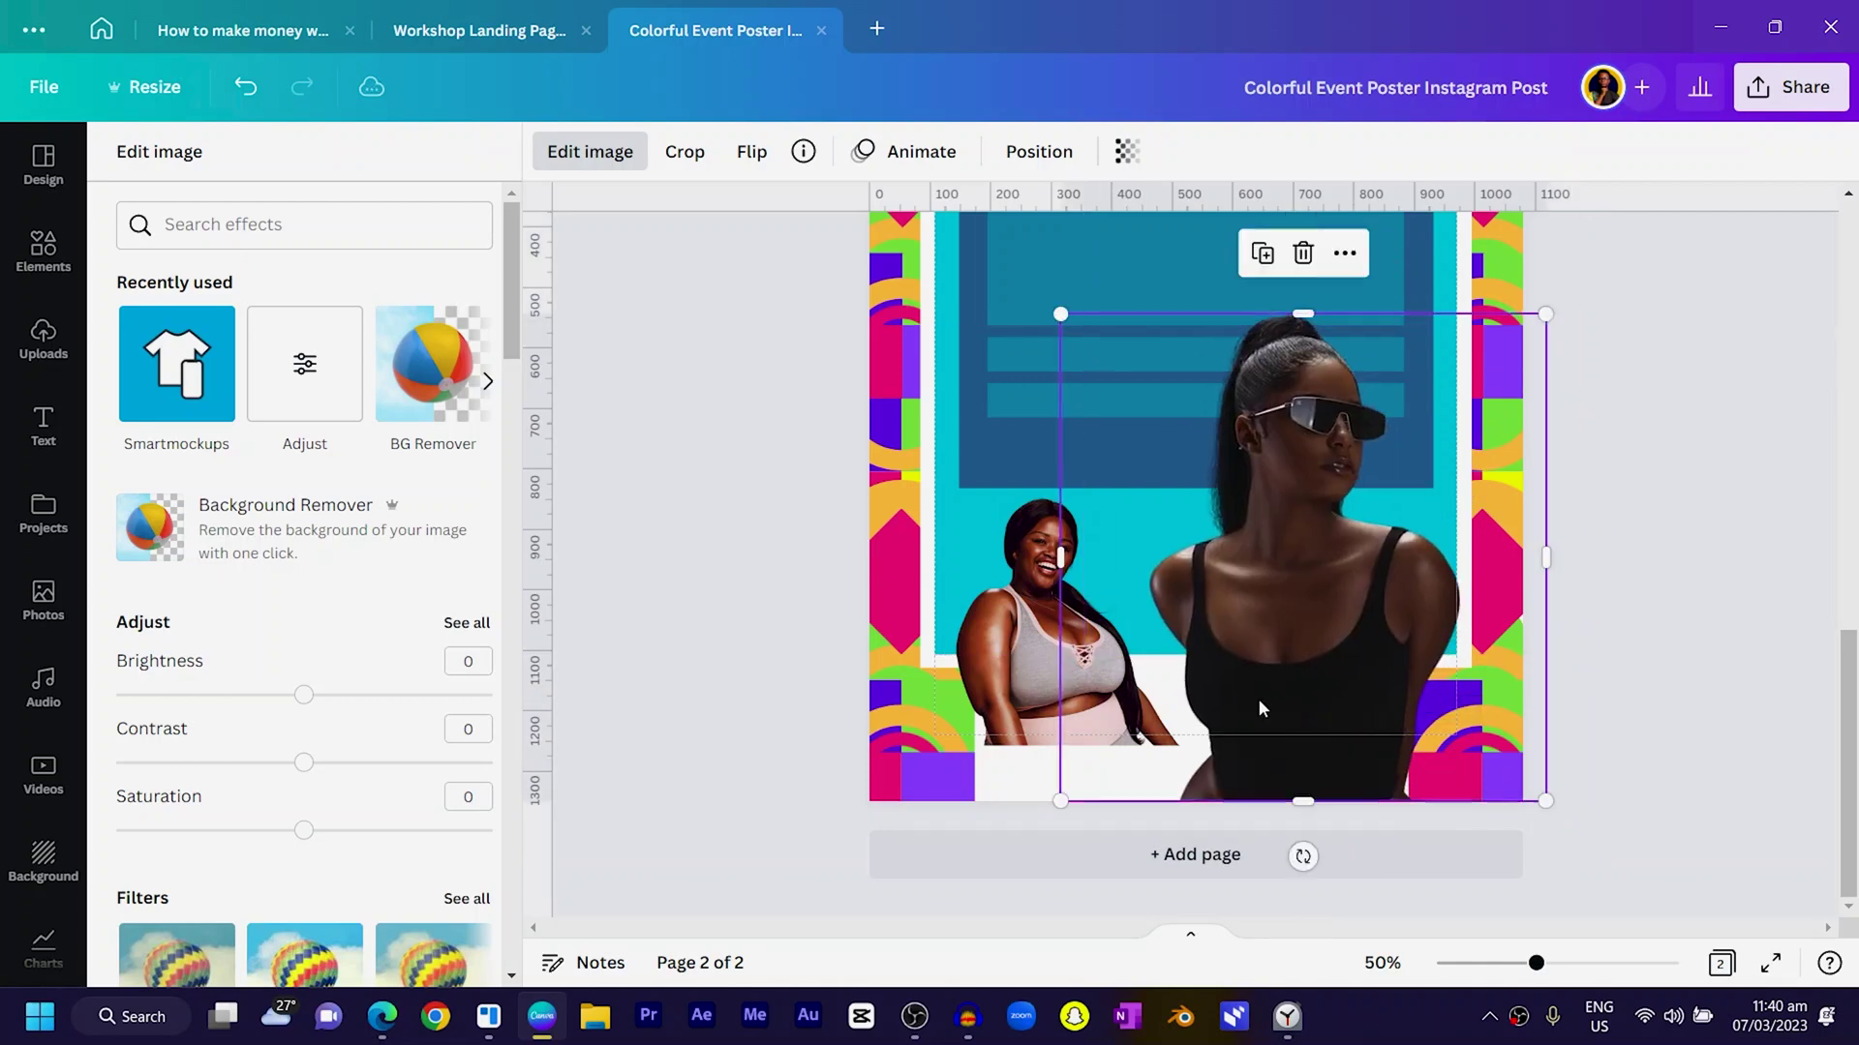
Enlarge the smiling woman's cutout to match the other woman's scale and place it beside her, flush with the page's bottom edge.
{"action": "left_click_drag", "start_coordinate": [954, 619], "coordinate": [1069, 675]}
{"action": "left_click_drag", "start_coordinate": [1043, 482], "coordinate": [822, 230]}
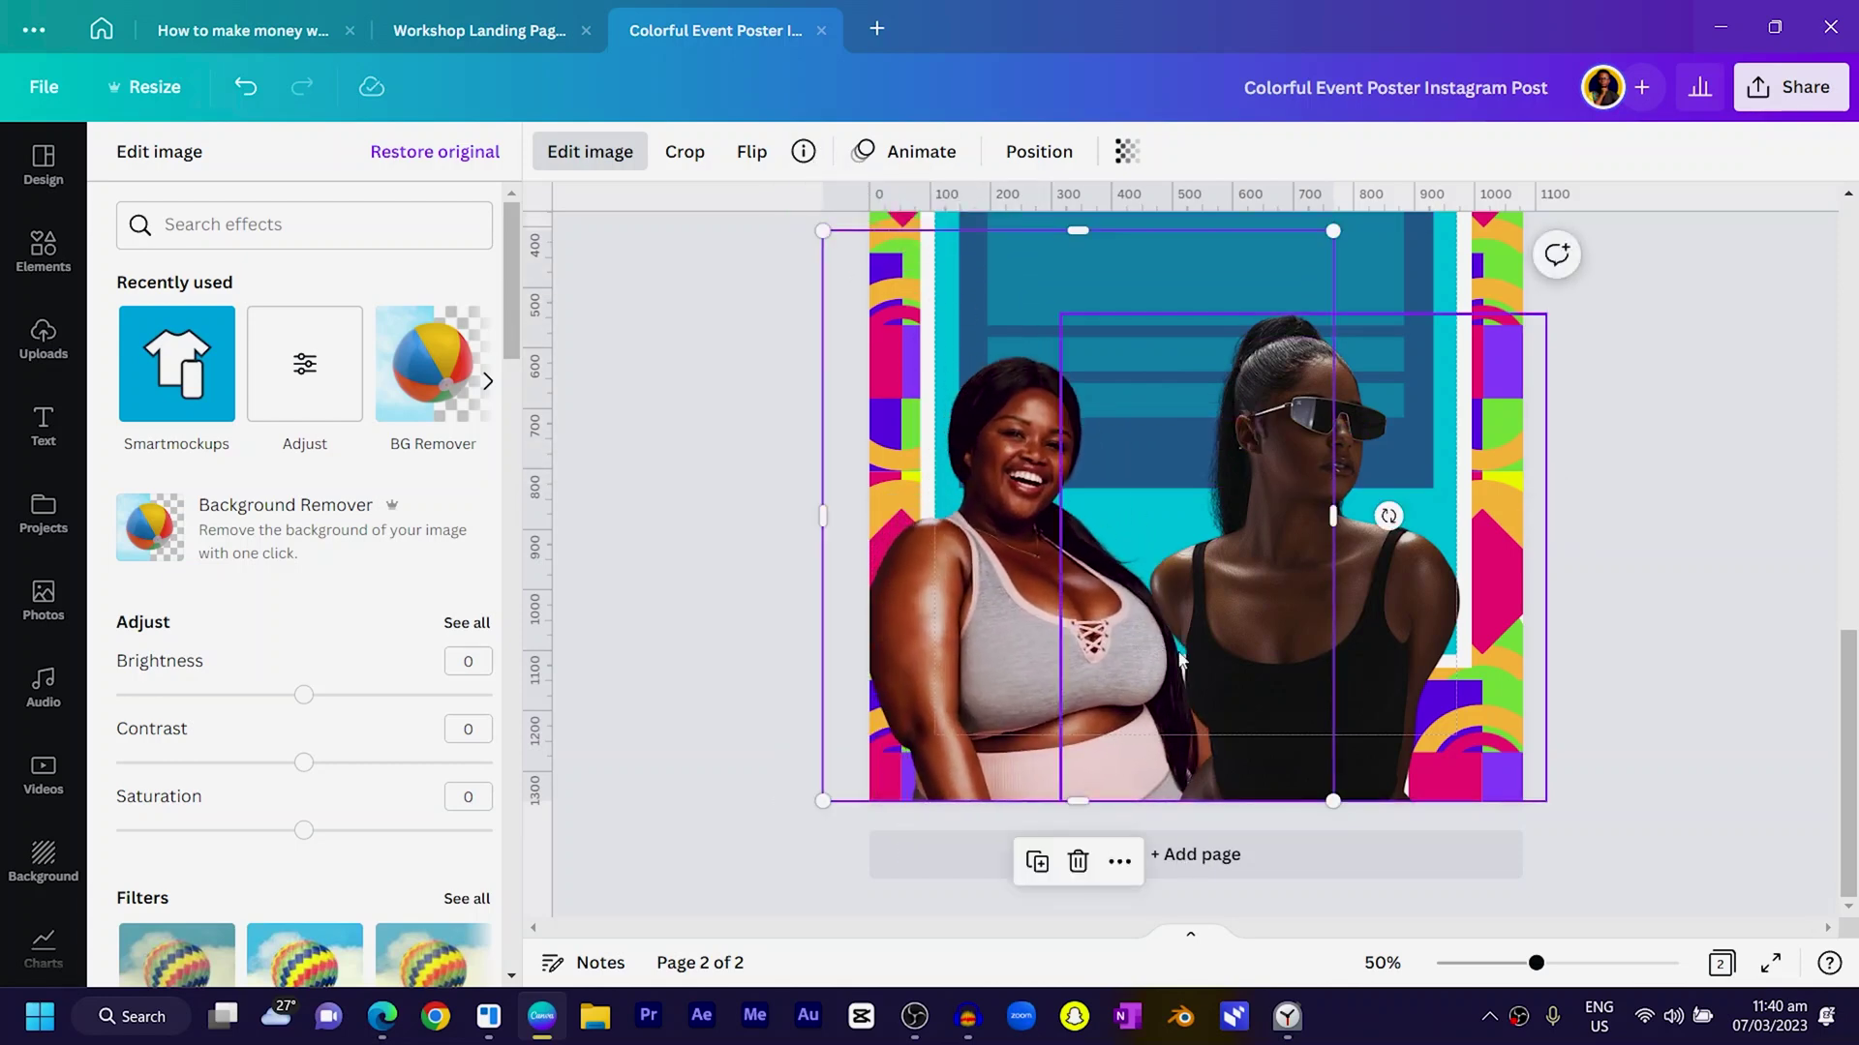
{"action": "left_click_drag", "start_coordinate": [991, 597], "coordinate": [1034, 582]}
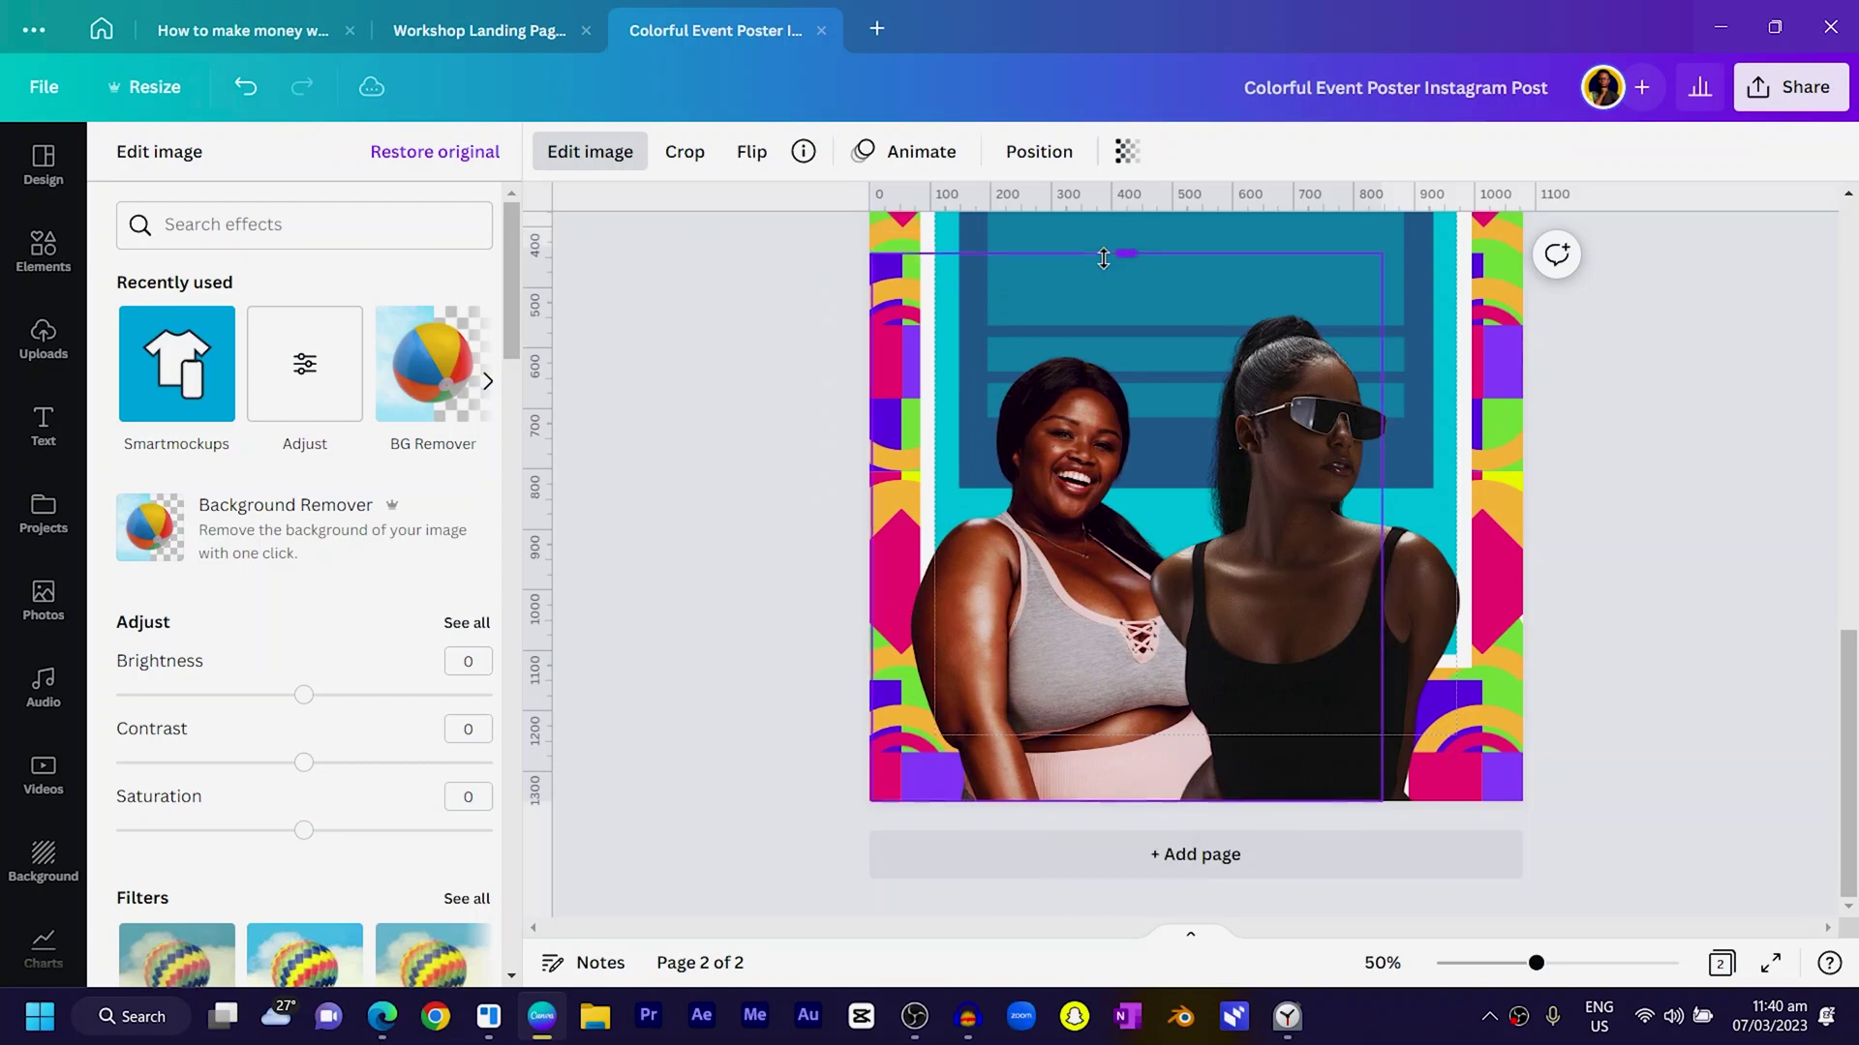
{"action": "left_click_drag", "start_coordinate": [1103, 259], "coordinate": [853, 272]}
{"action": "mouse_move", "coordinate": [999, 539]}
{"action": "left_mouse_down"}
{"action": "mouse_move", "coordinate": [1037, 537]}
{"action": "mouse_move", "coordinate": [1000, 542]}
{"action": "left_mouse_up"}
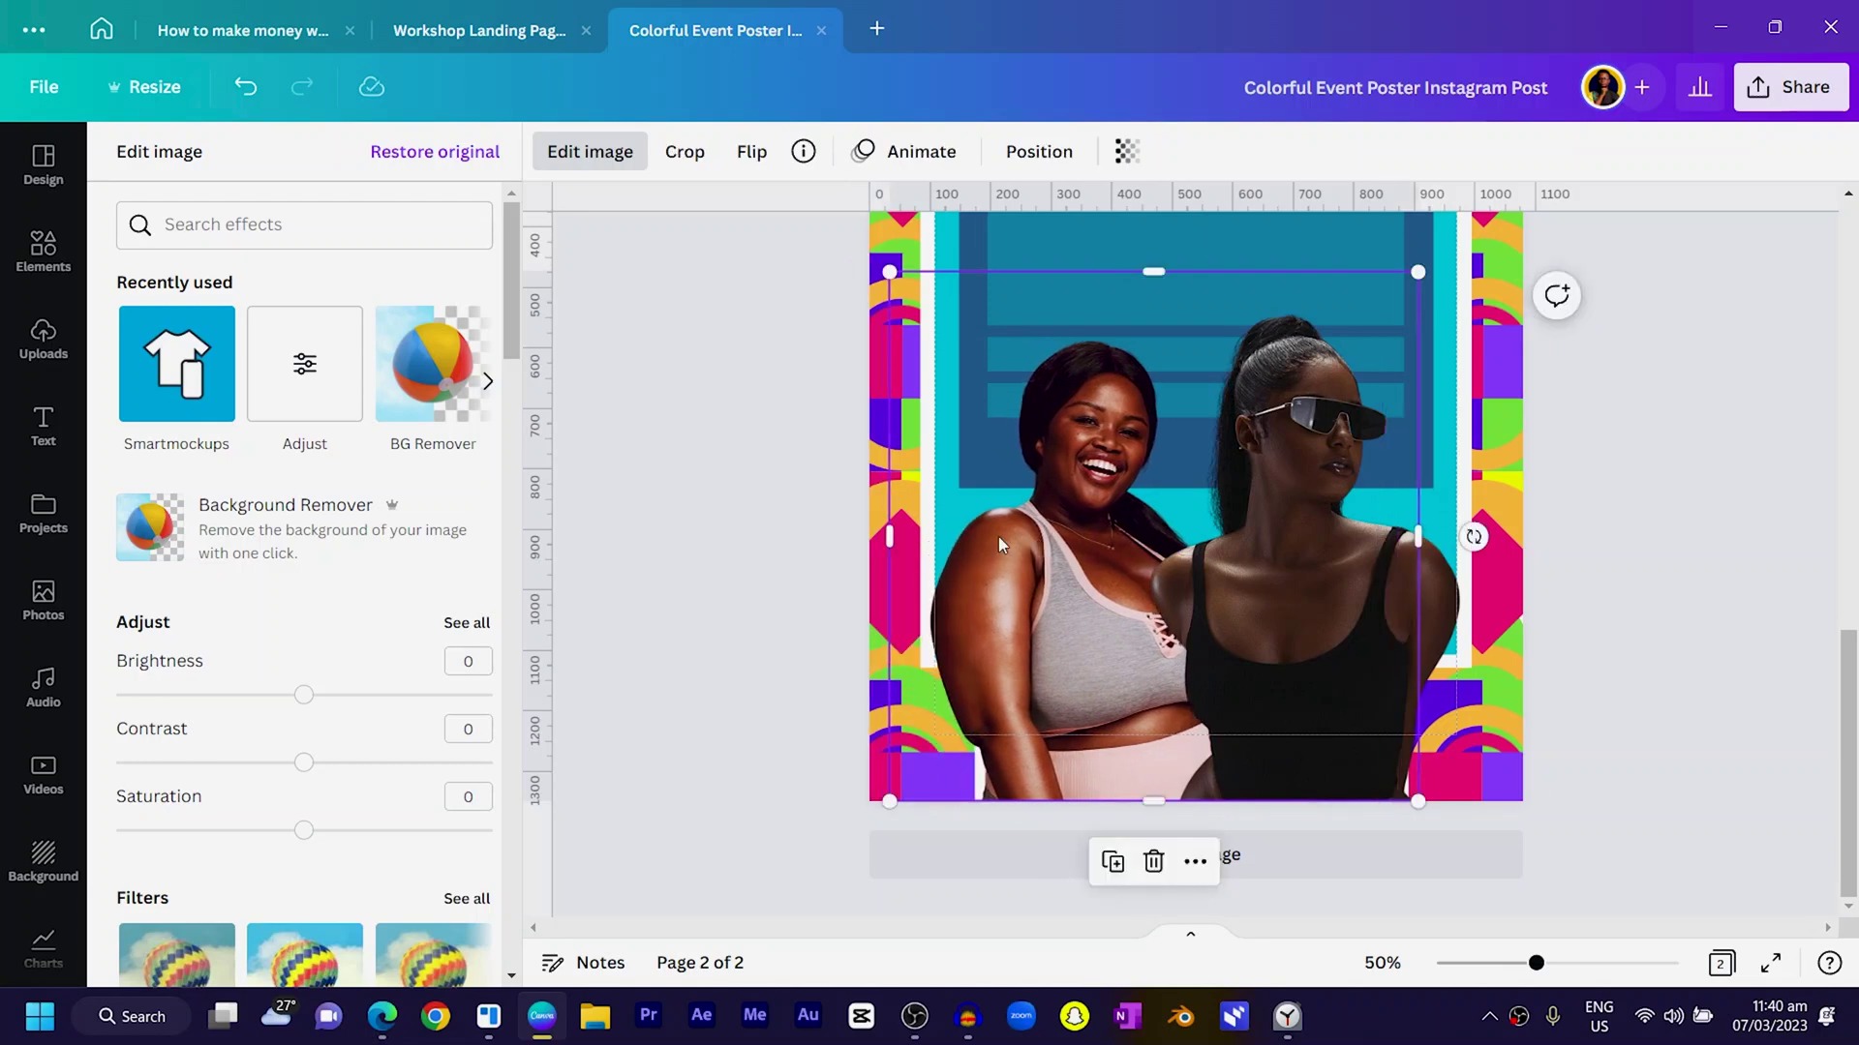
{"action": "left_click", "coordinate": [345, 383]}
{"action": "scroll", "coordinate": [232, 560], "scroll_direction": "down", "scroll_amount": 3}
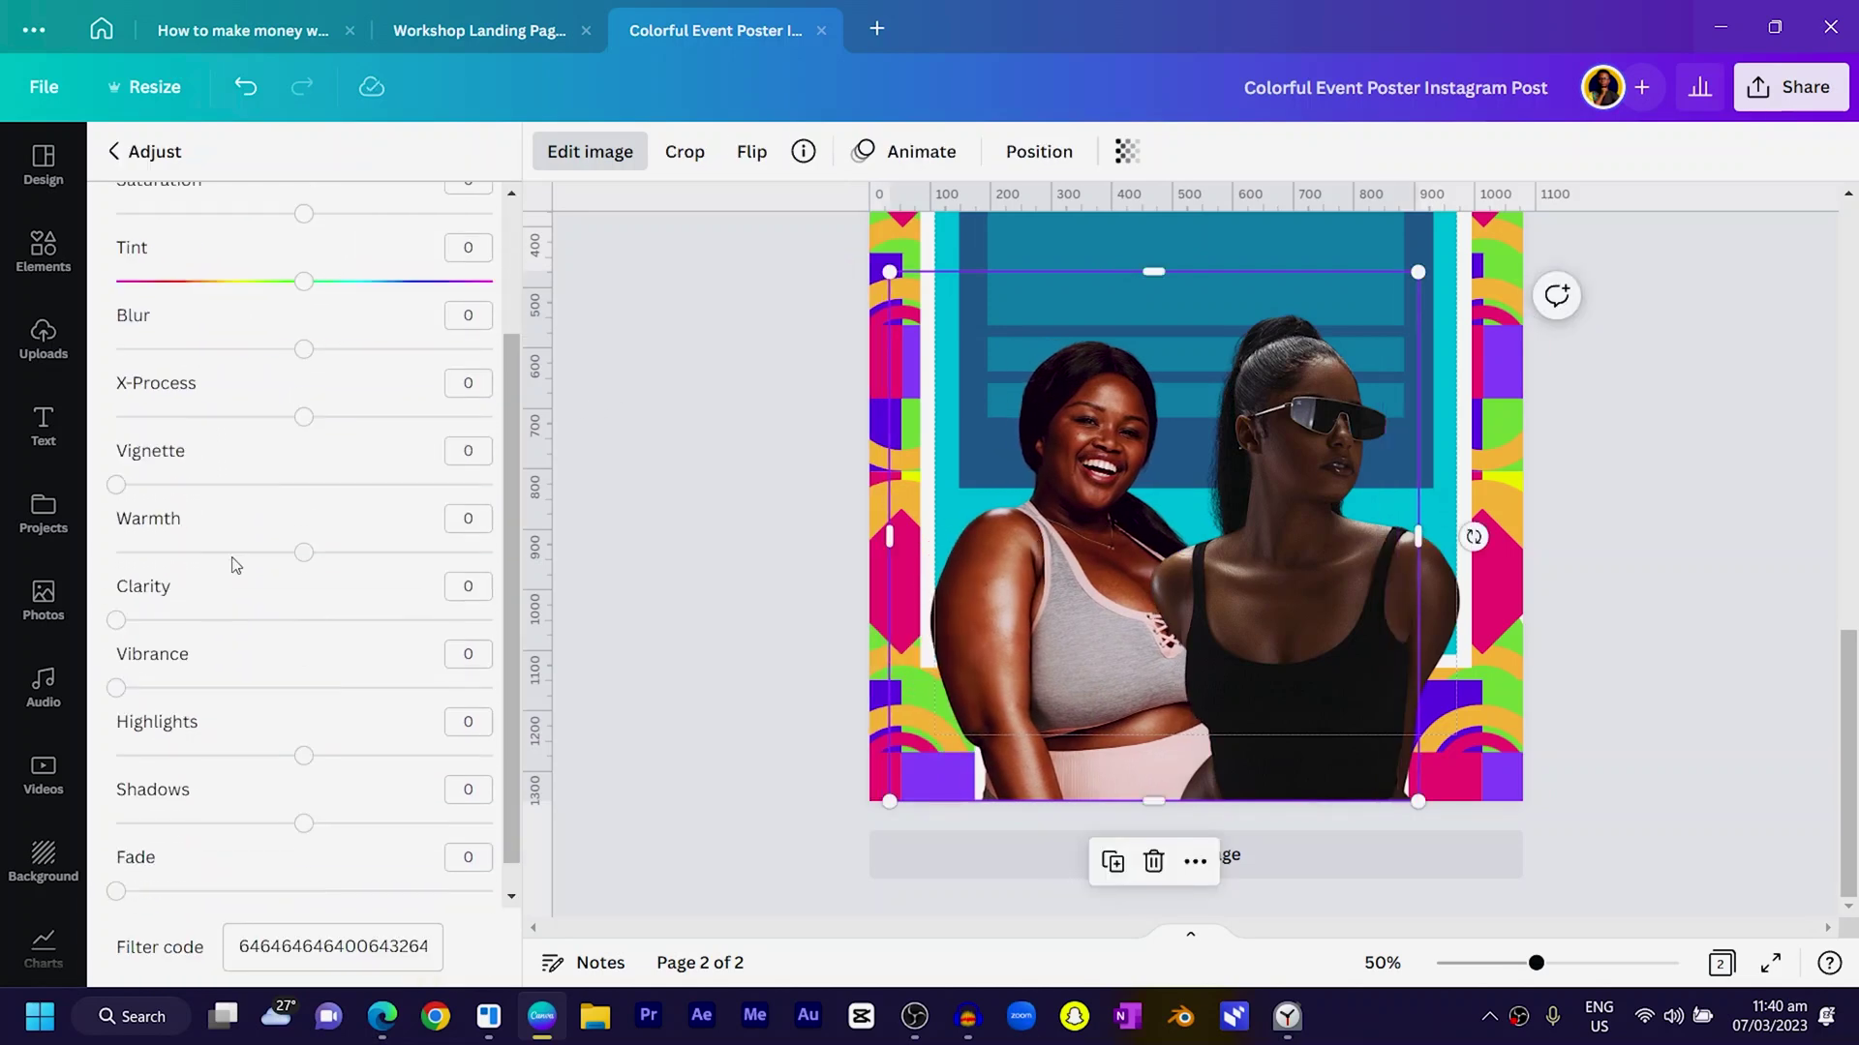
{"action": "scroll", "coordinate": [334, 717], "scroll_direction": "up", "scroll_amount": 3}
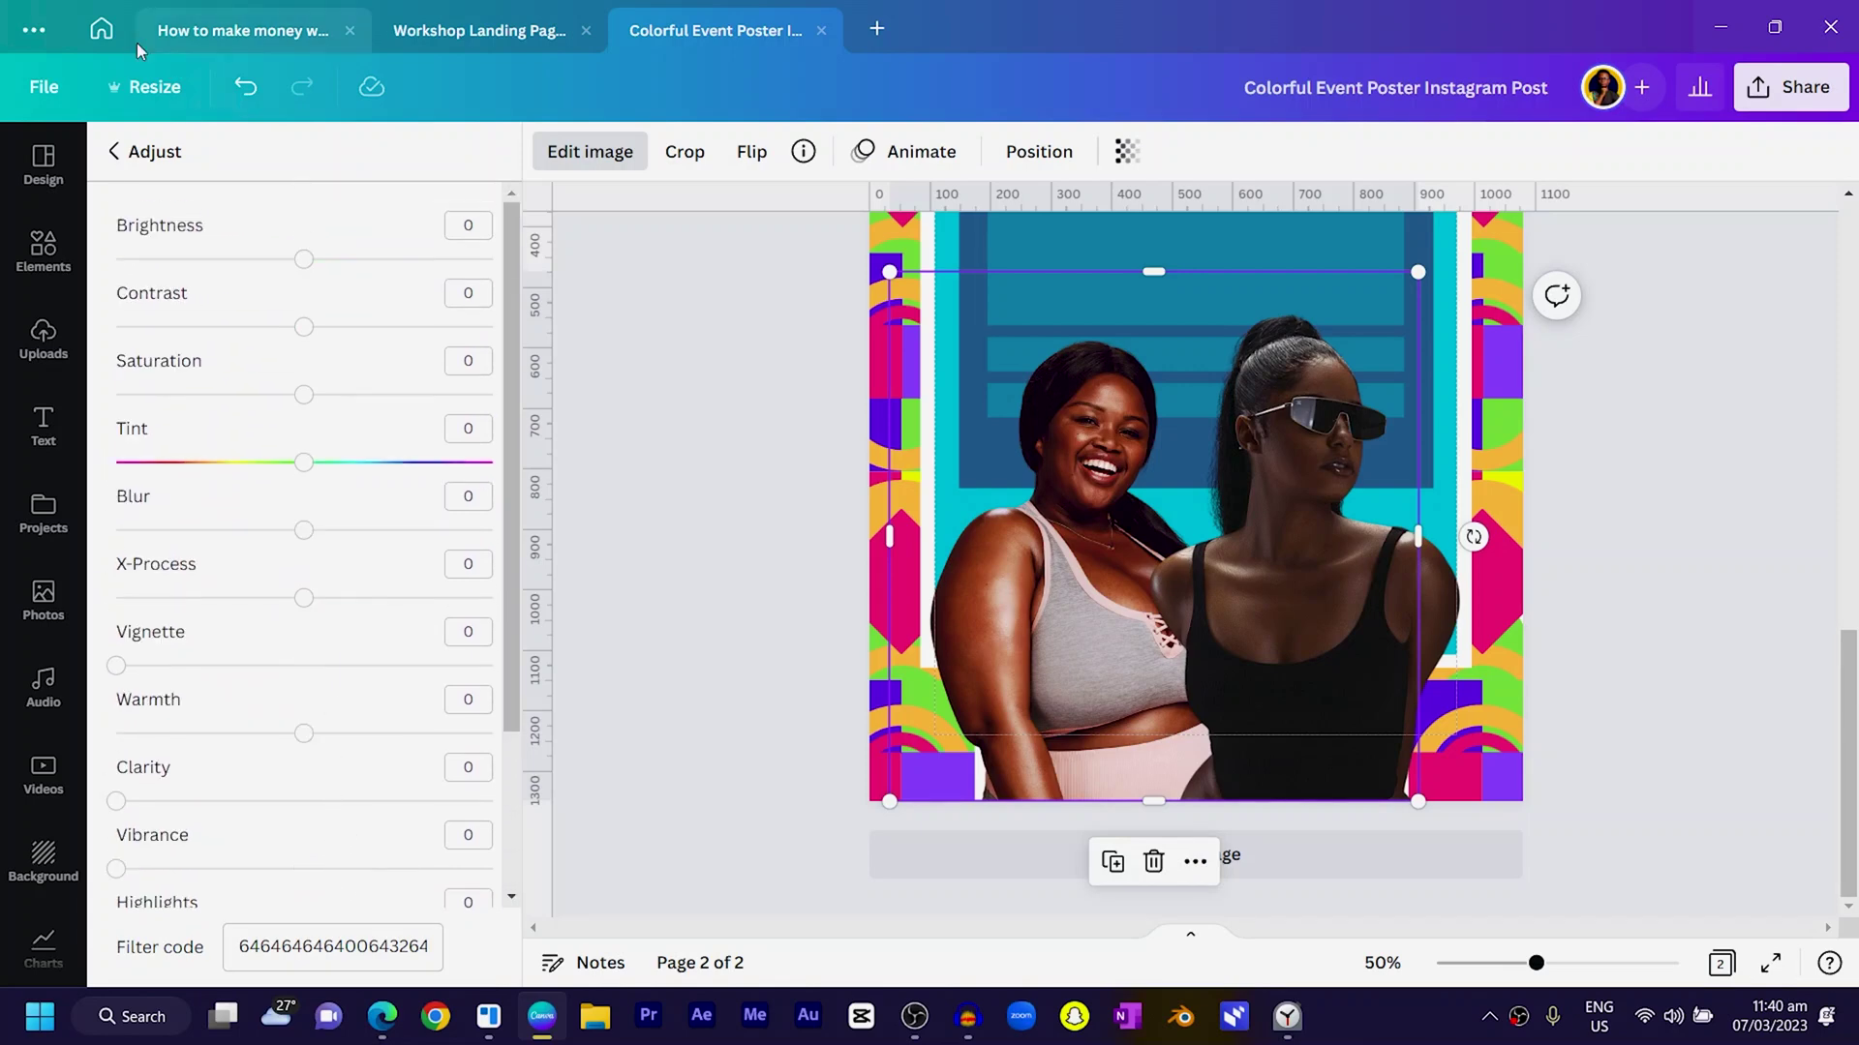
{"action": "left_click", "coordinate": [150, 155]}
Apply the Greyscale filter to the smiling woman's cutout with an intensity of 28.
{"action": "scroll", "coordinate": [382, 479], "scroll_direction": "down", "scroll_amount": 5}
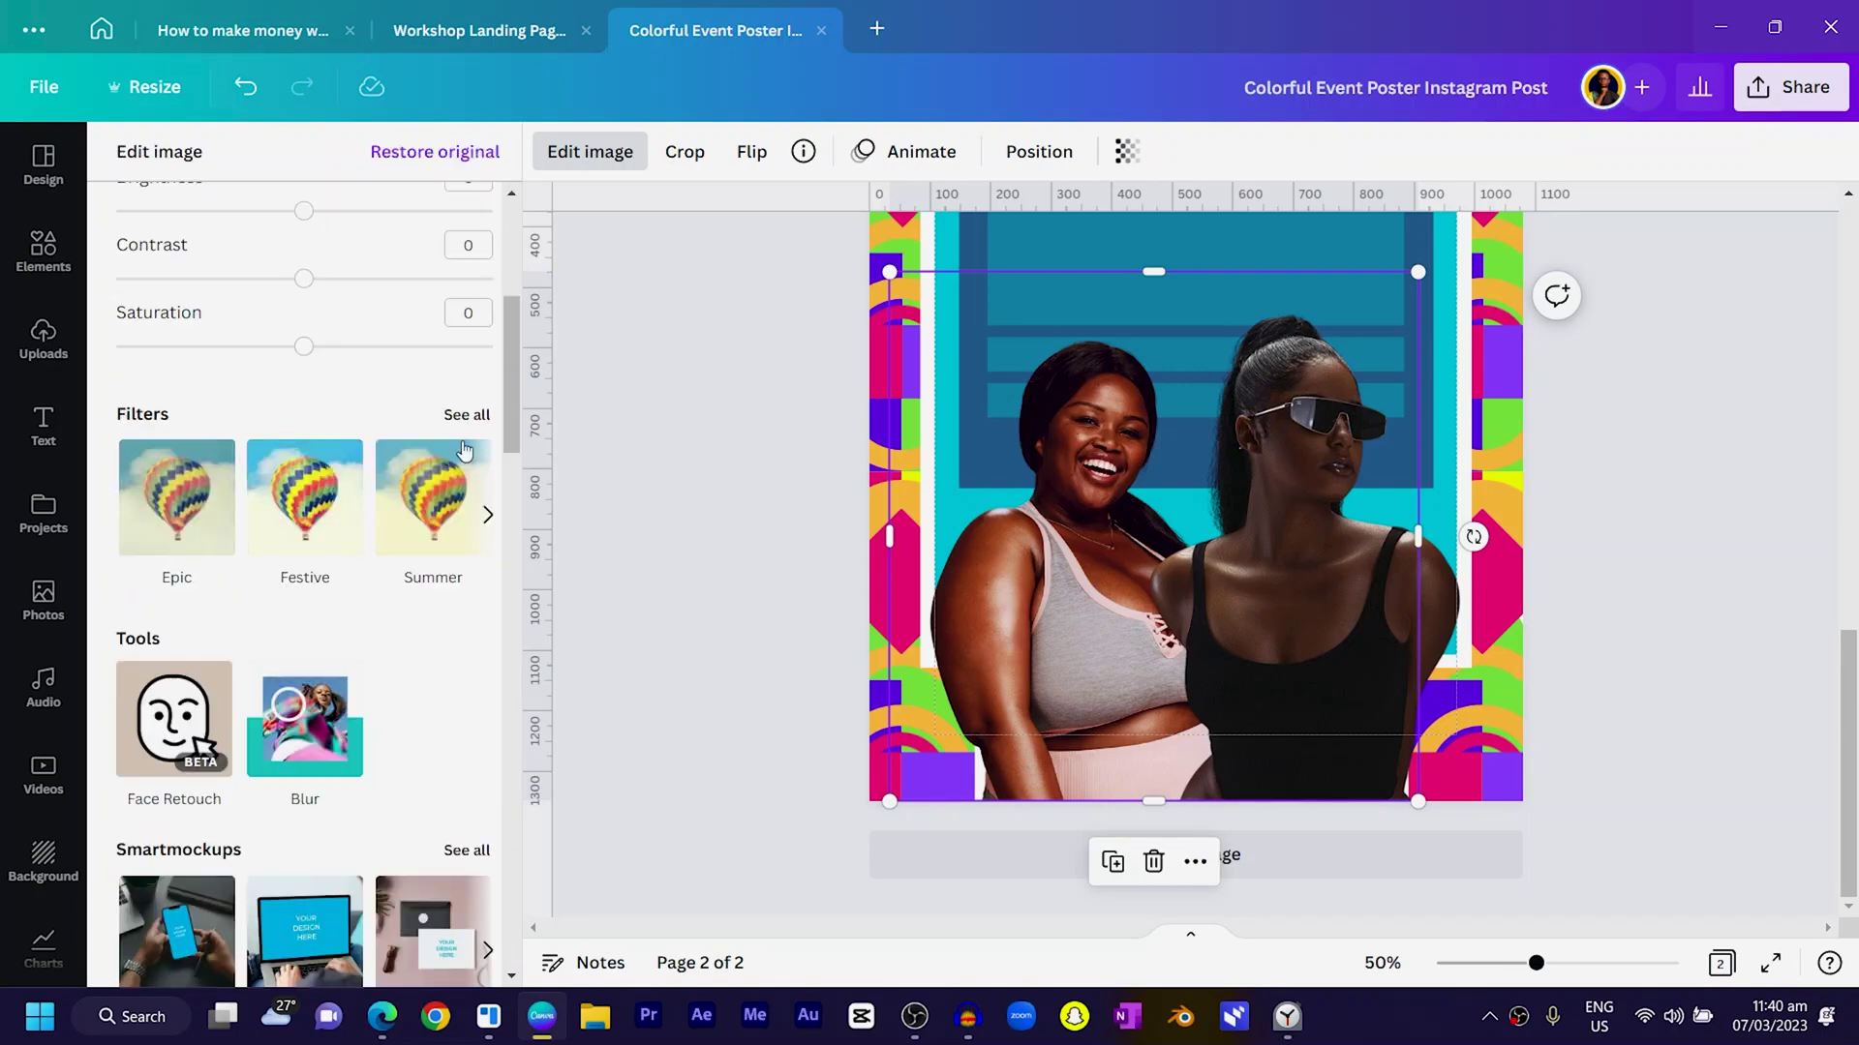
{"action": "left_click", "coordinate": [485, 418]}
{"action": "scroll", "coordinate": [436, 542], "scroll_direction": "down", "scroll_amount": 4}
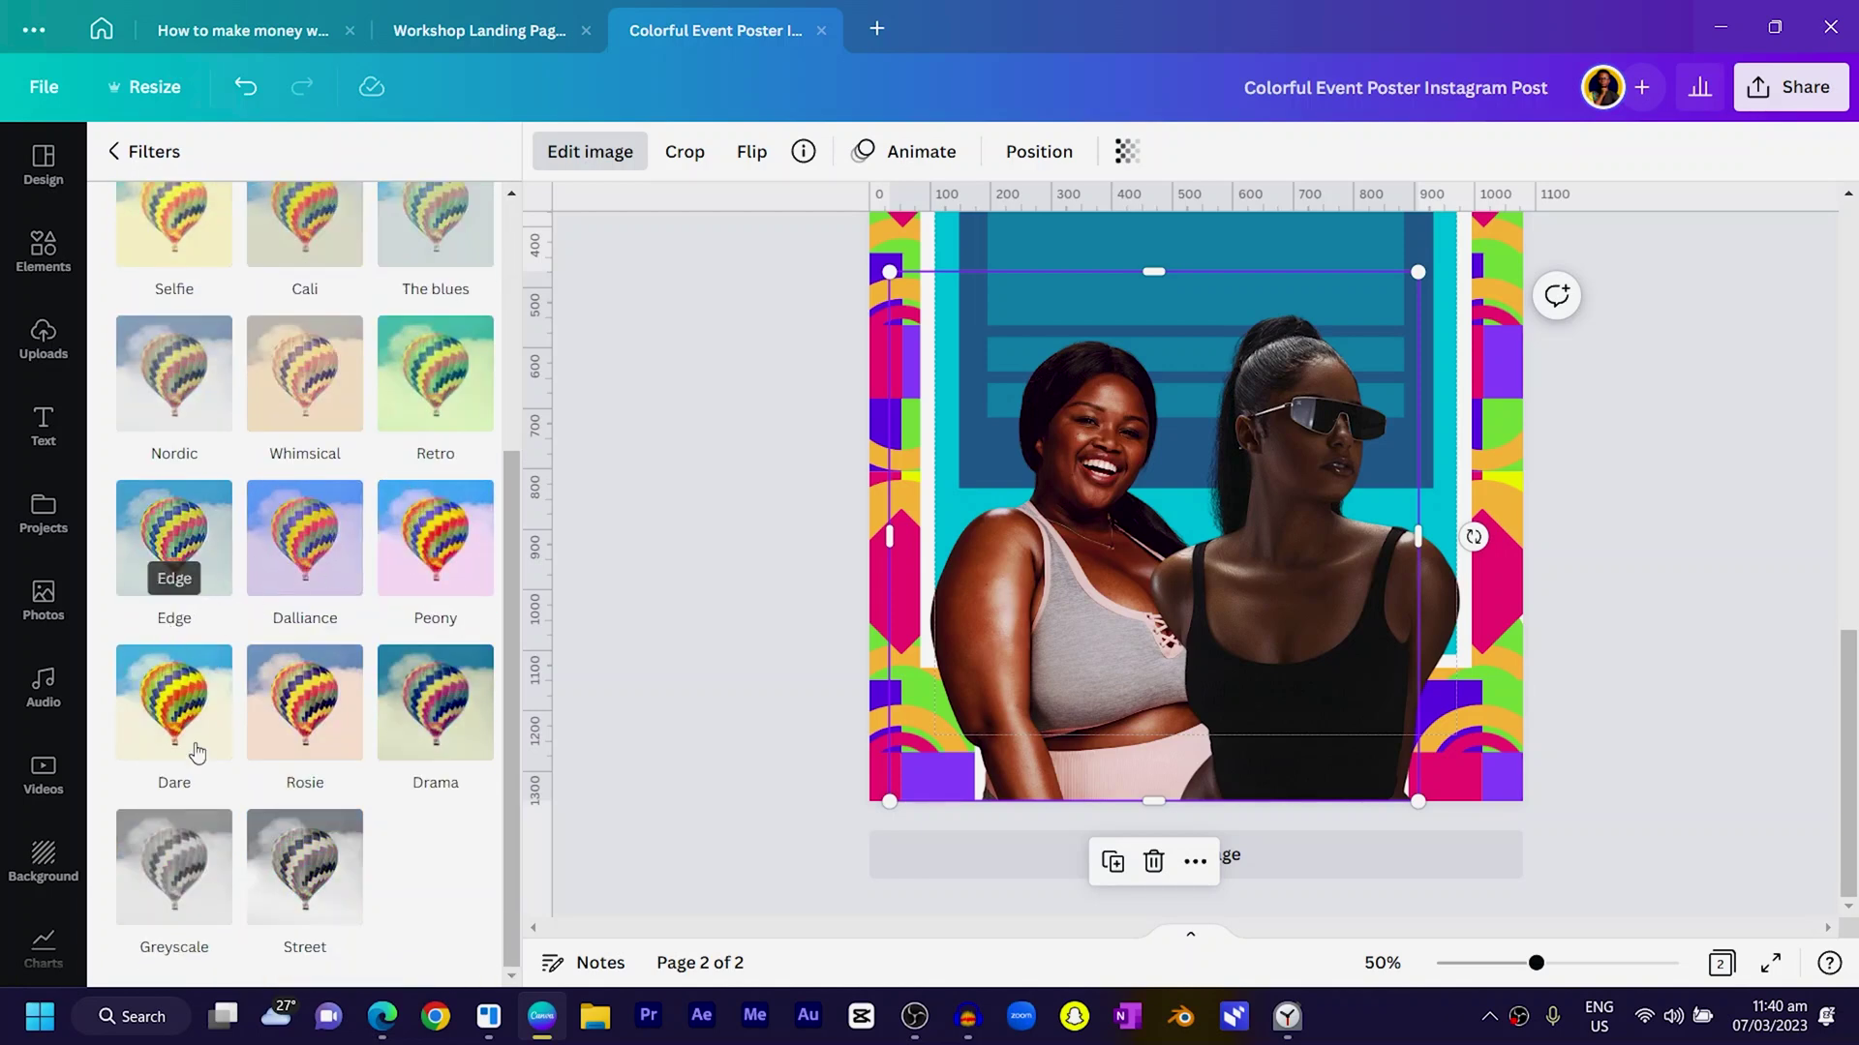
{"action": "left_click", "coordinate": [189, 877]}
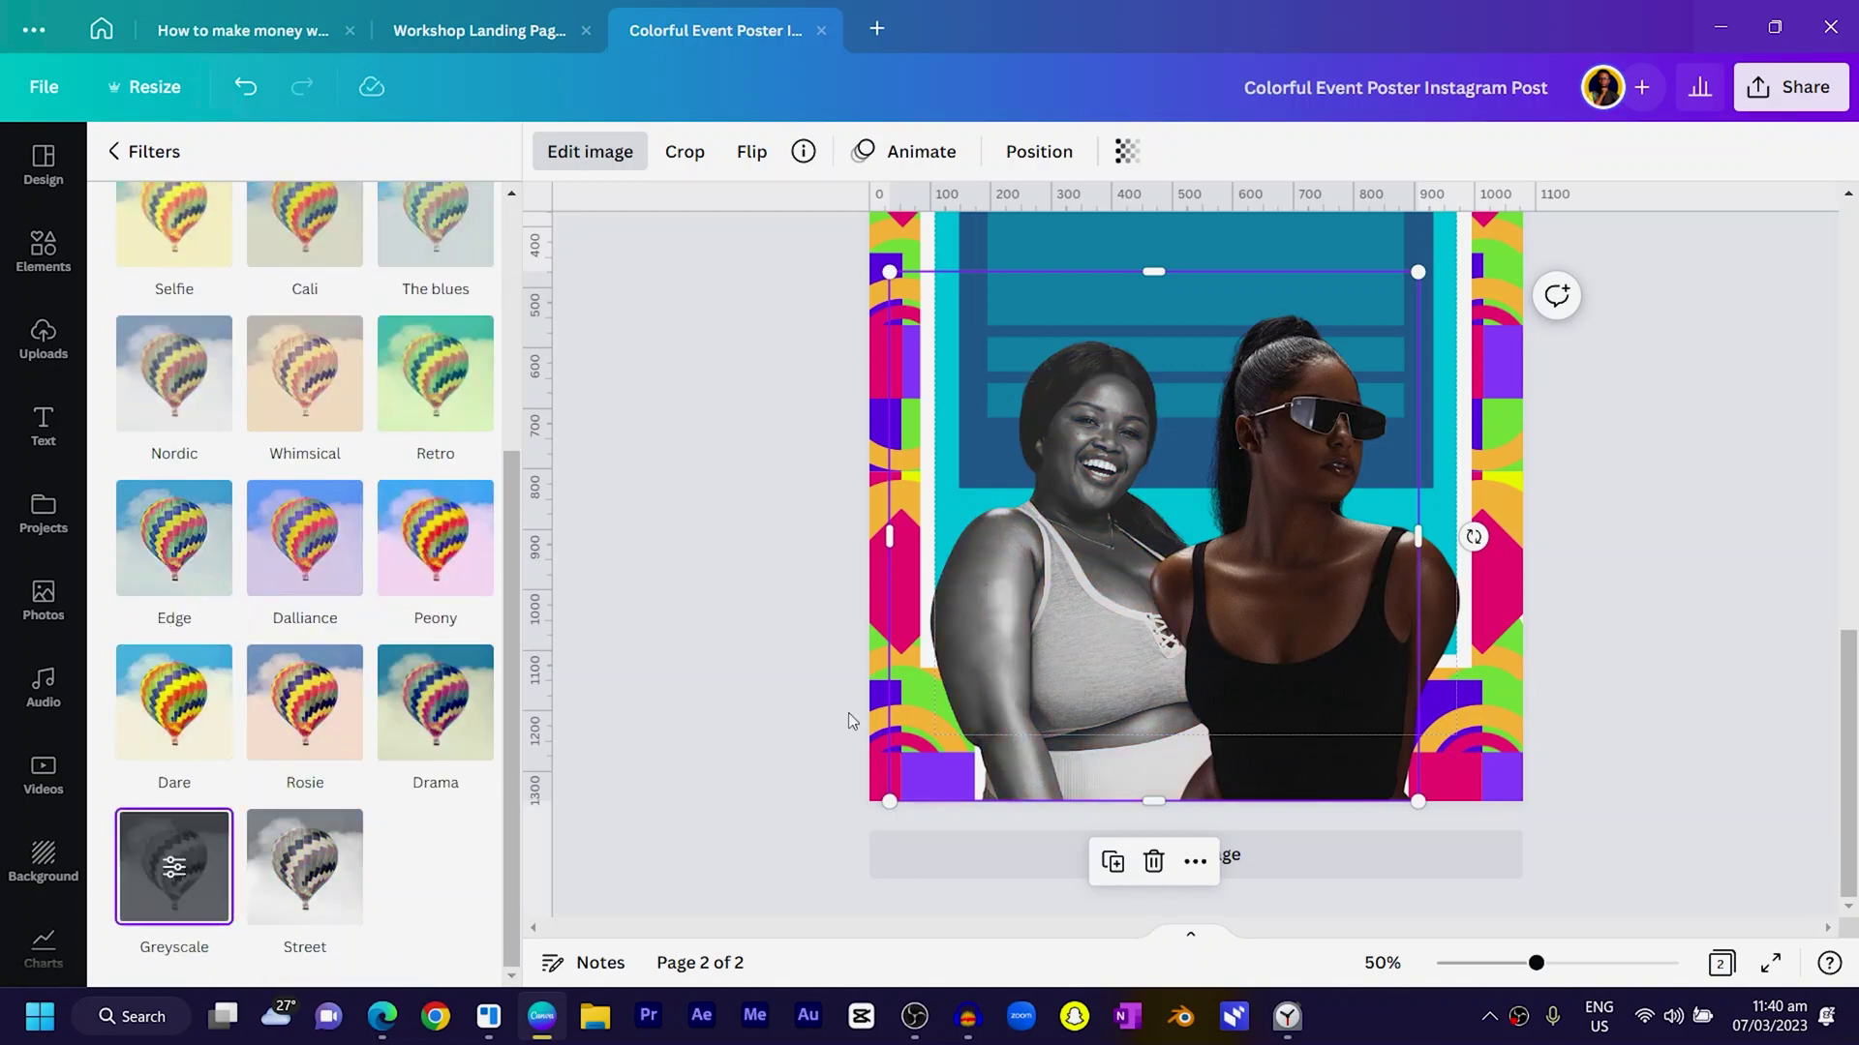
{"action": "left_click", "coordinate": [173, 868]}
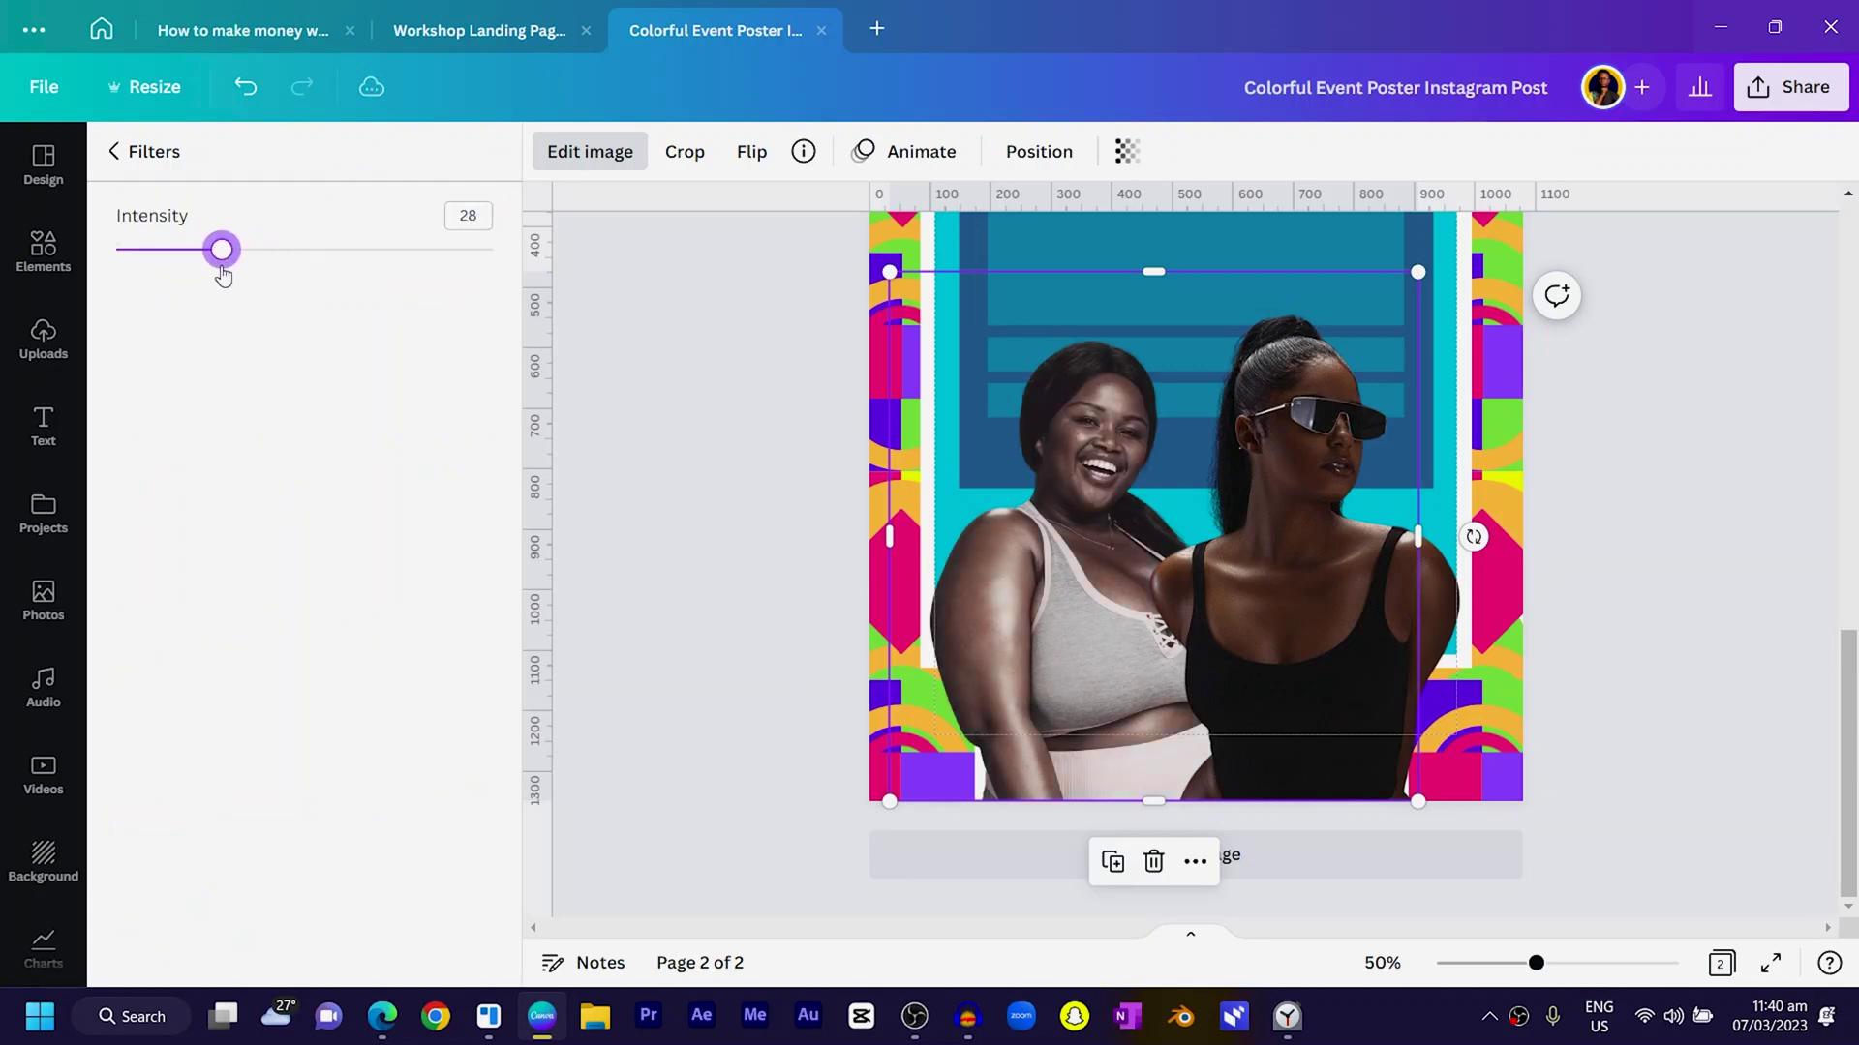
Apply the Greyscale filter to the cutout of the woman in sunglasses with an intensity of 28.
{"action": "left_click", "coordinate": [1094, 426]}
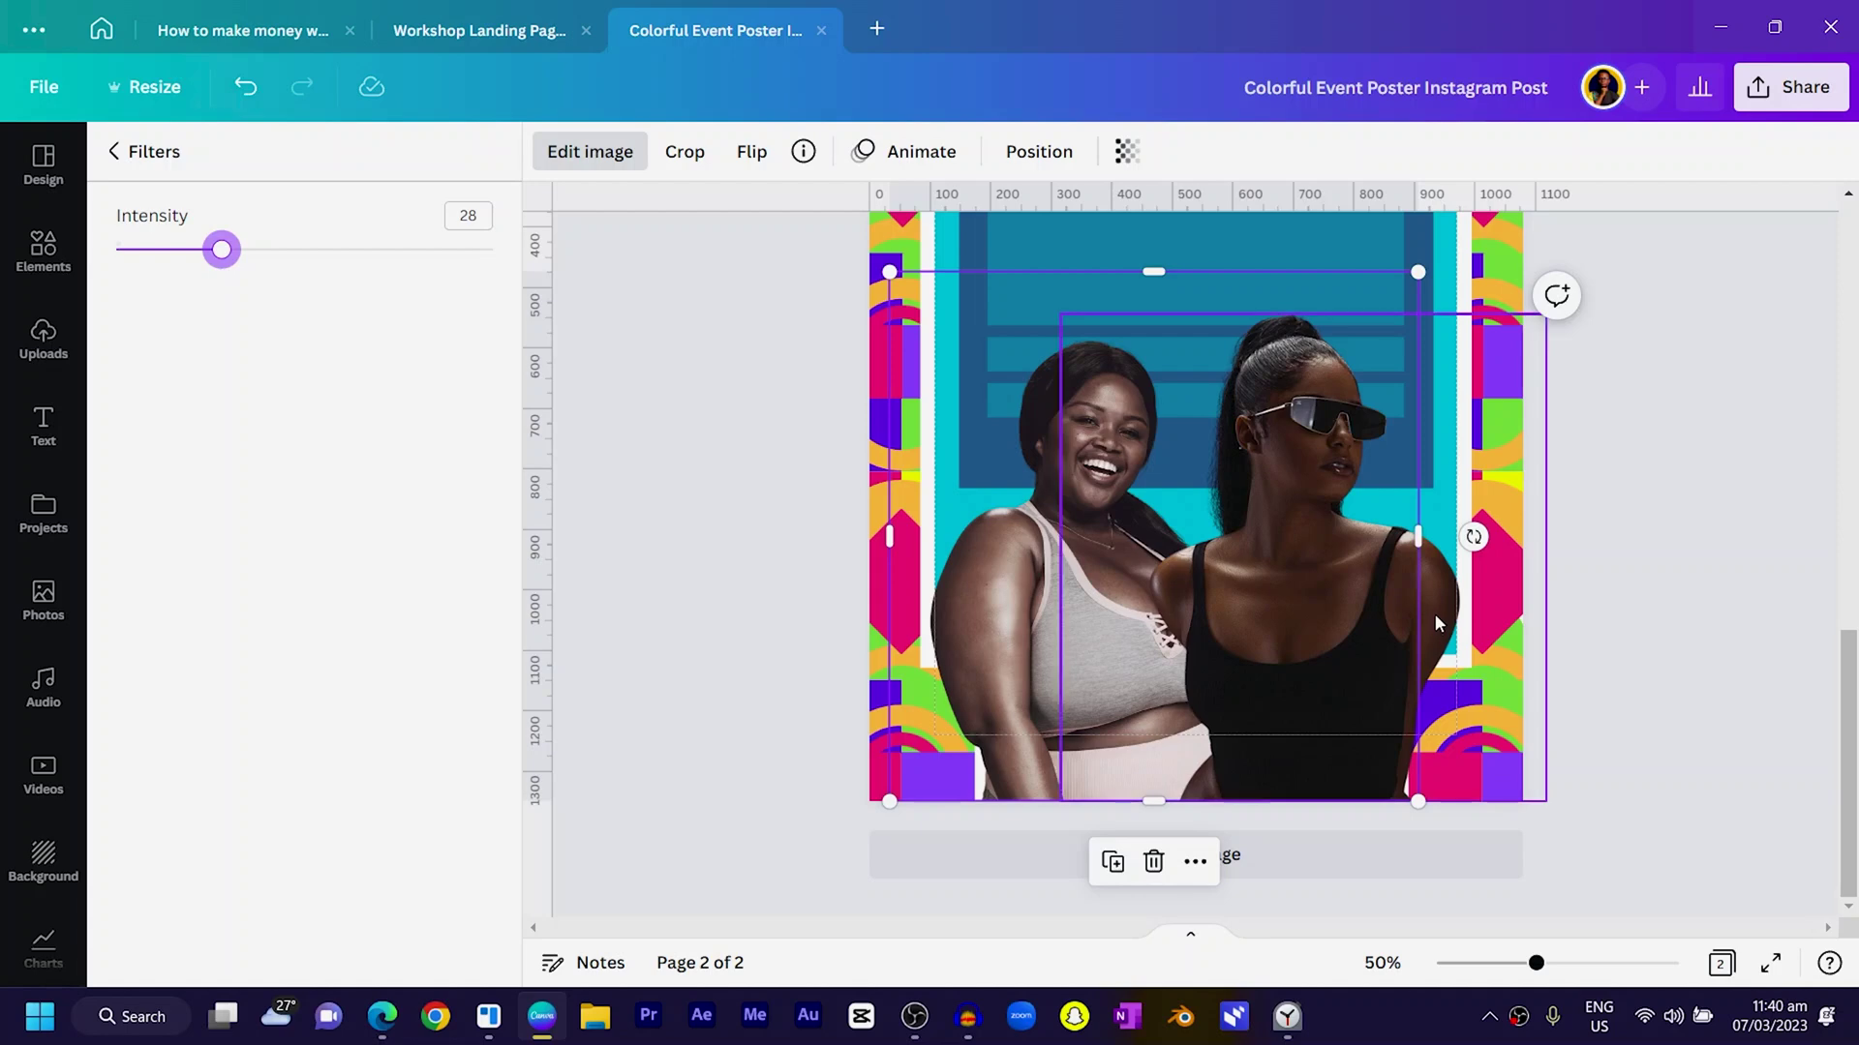
{"action": "left_click", "coordinate": [131, 172]}
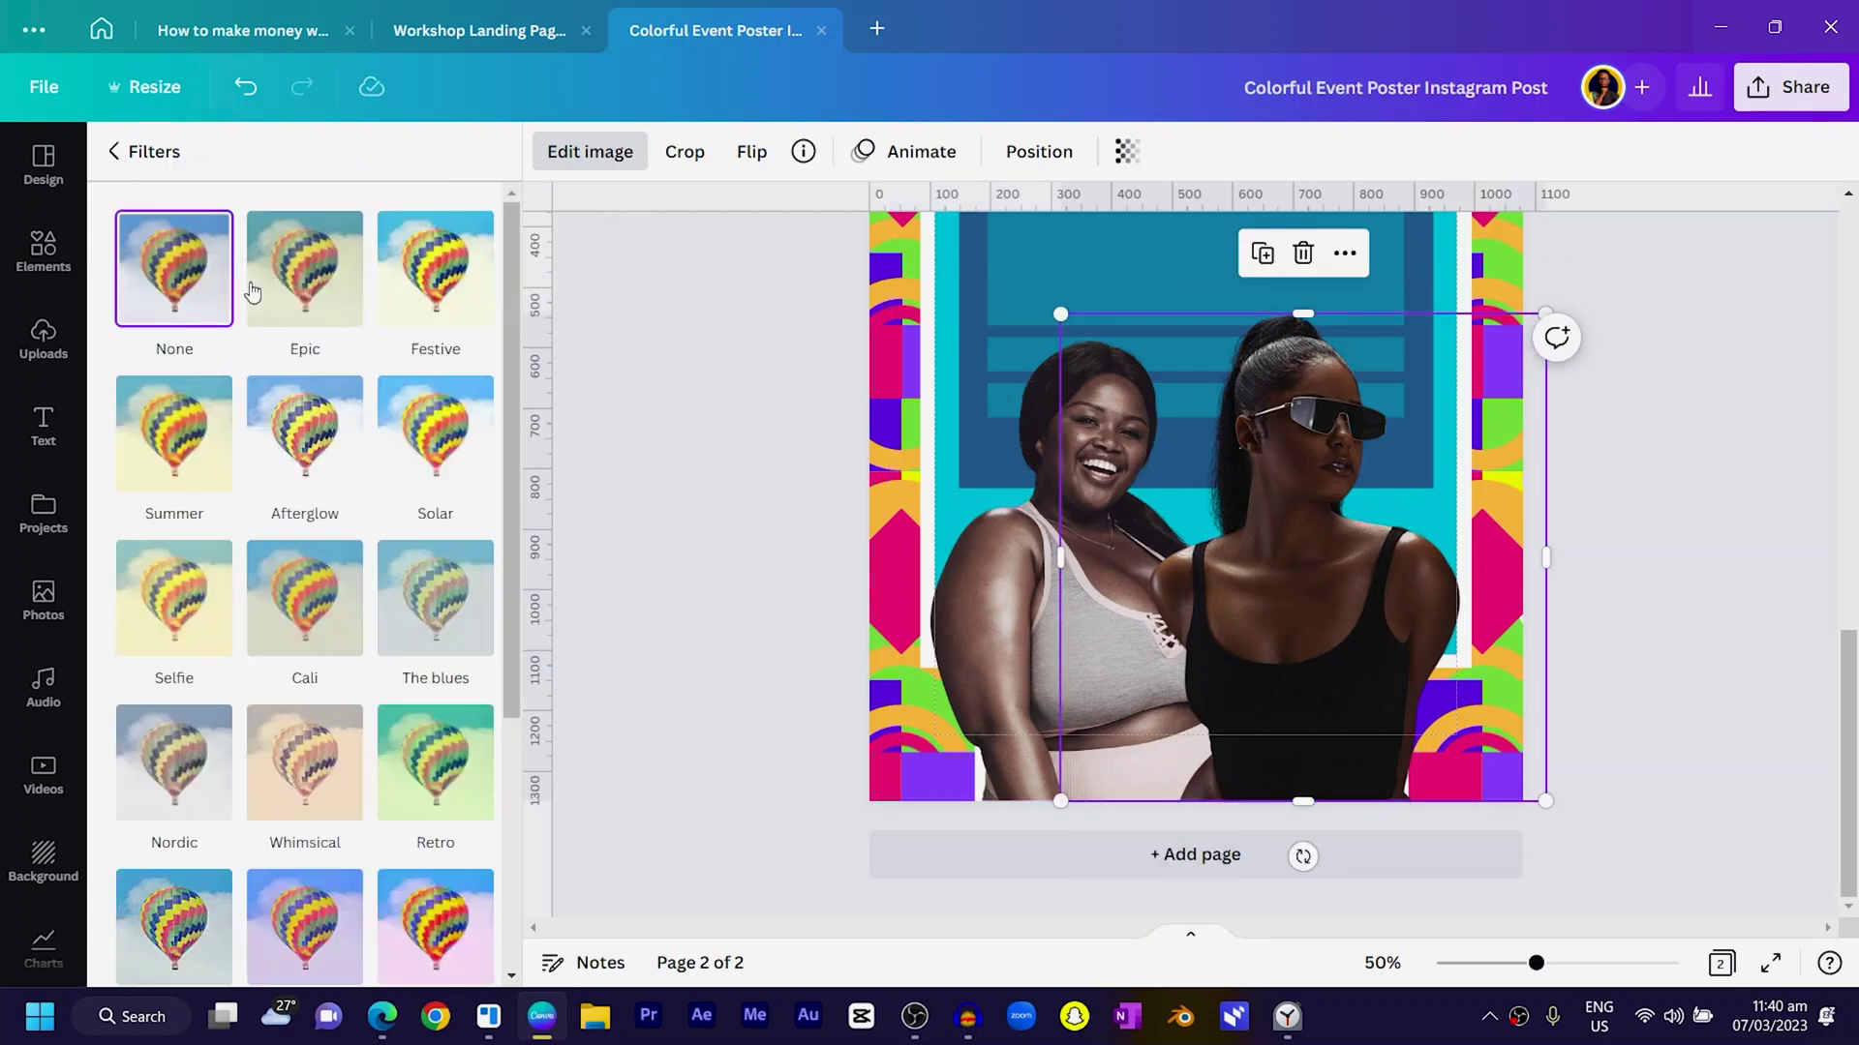
{"action": "scroll", "coordinate": [305, 581], "scroll_direction": "down", "scroll_amount": 5}
{"action": "left_click", "coordinate": [175, 867]}
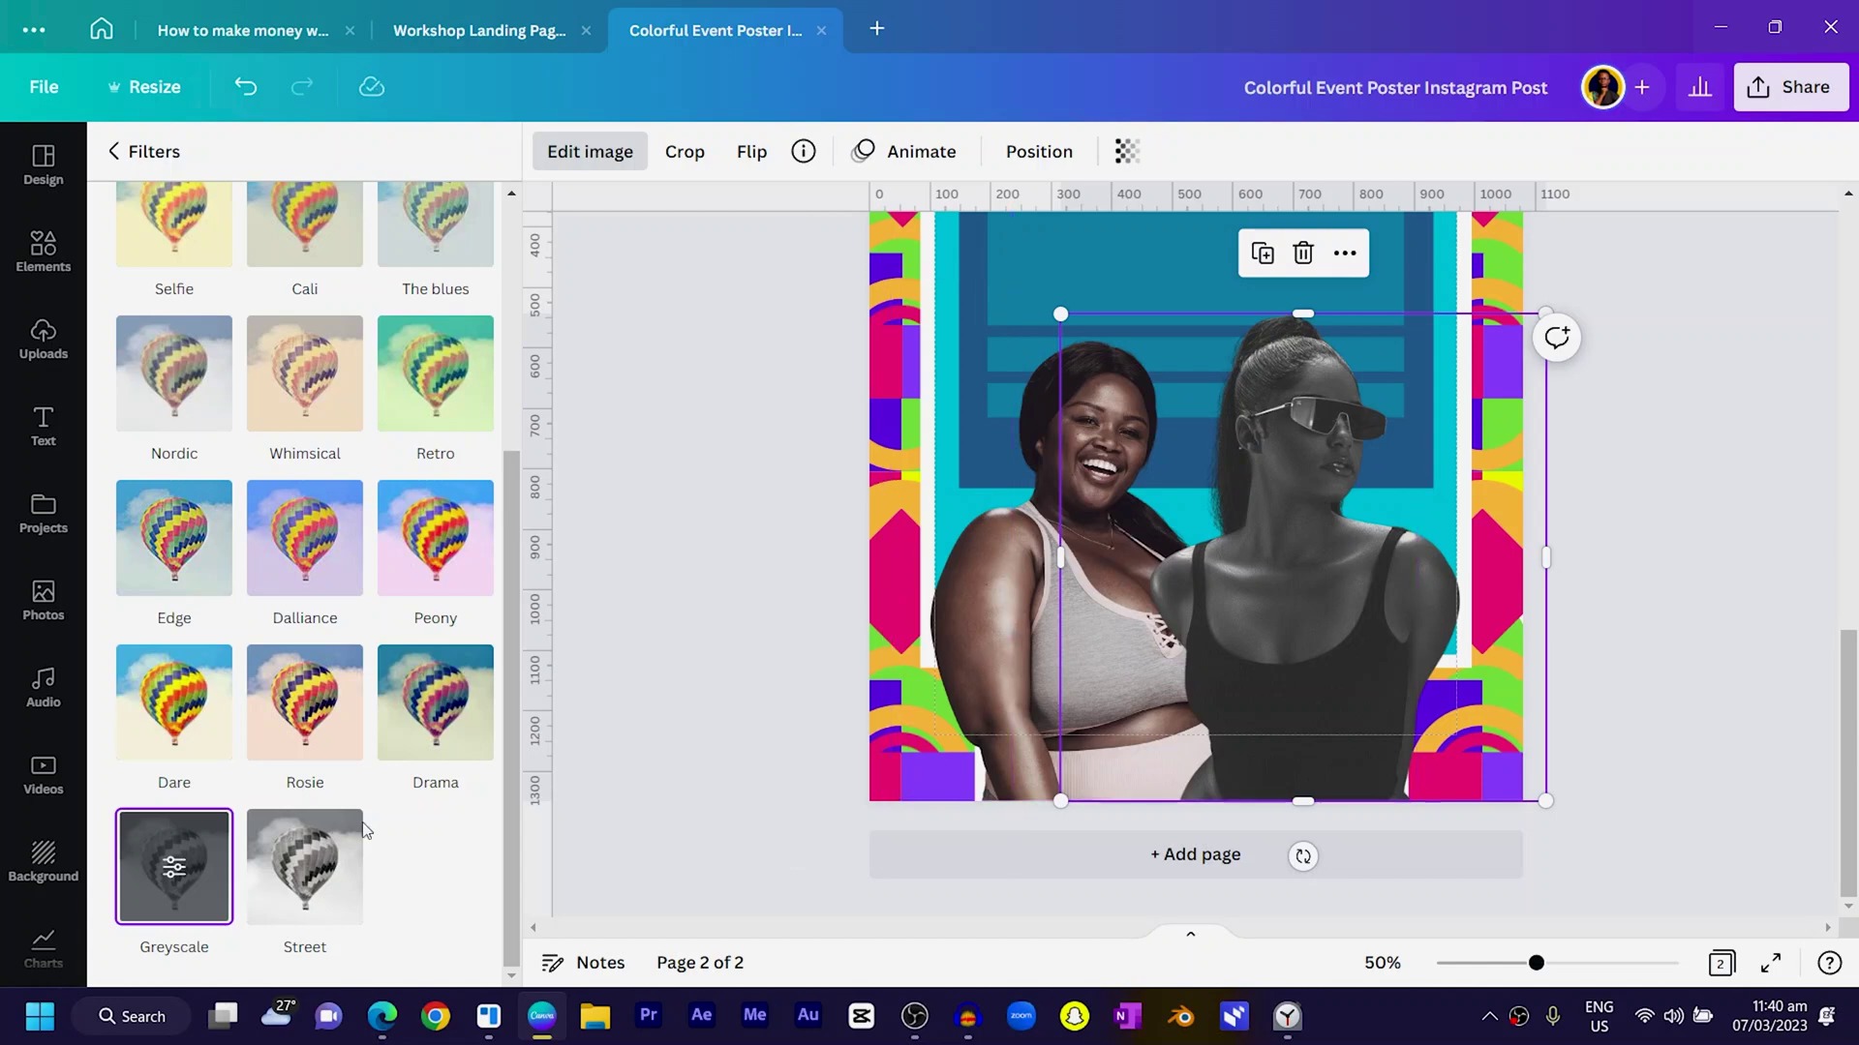
{"action": "left_click", "coordinate": [133, 870]}
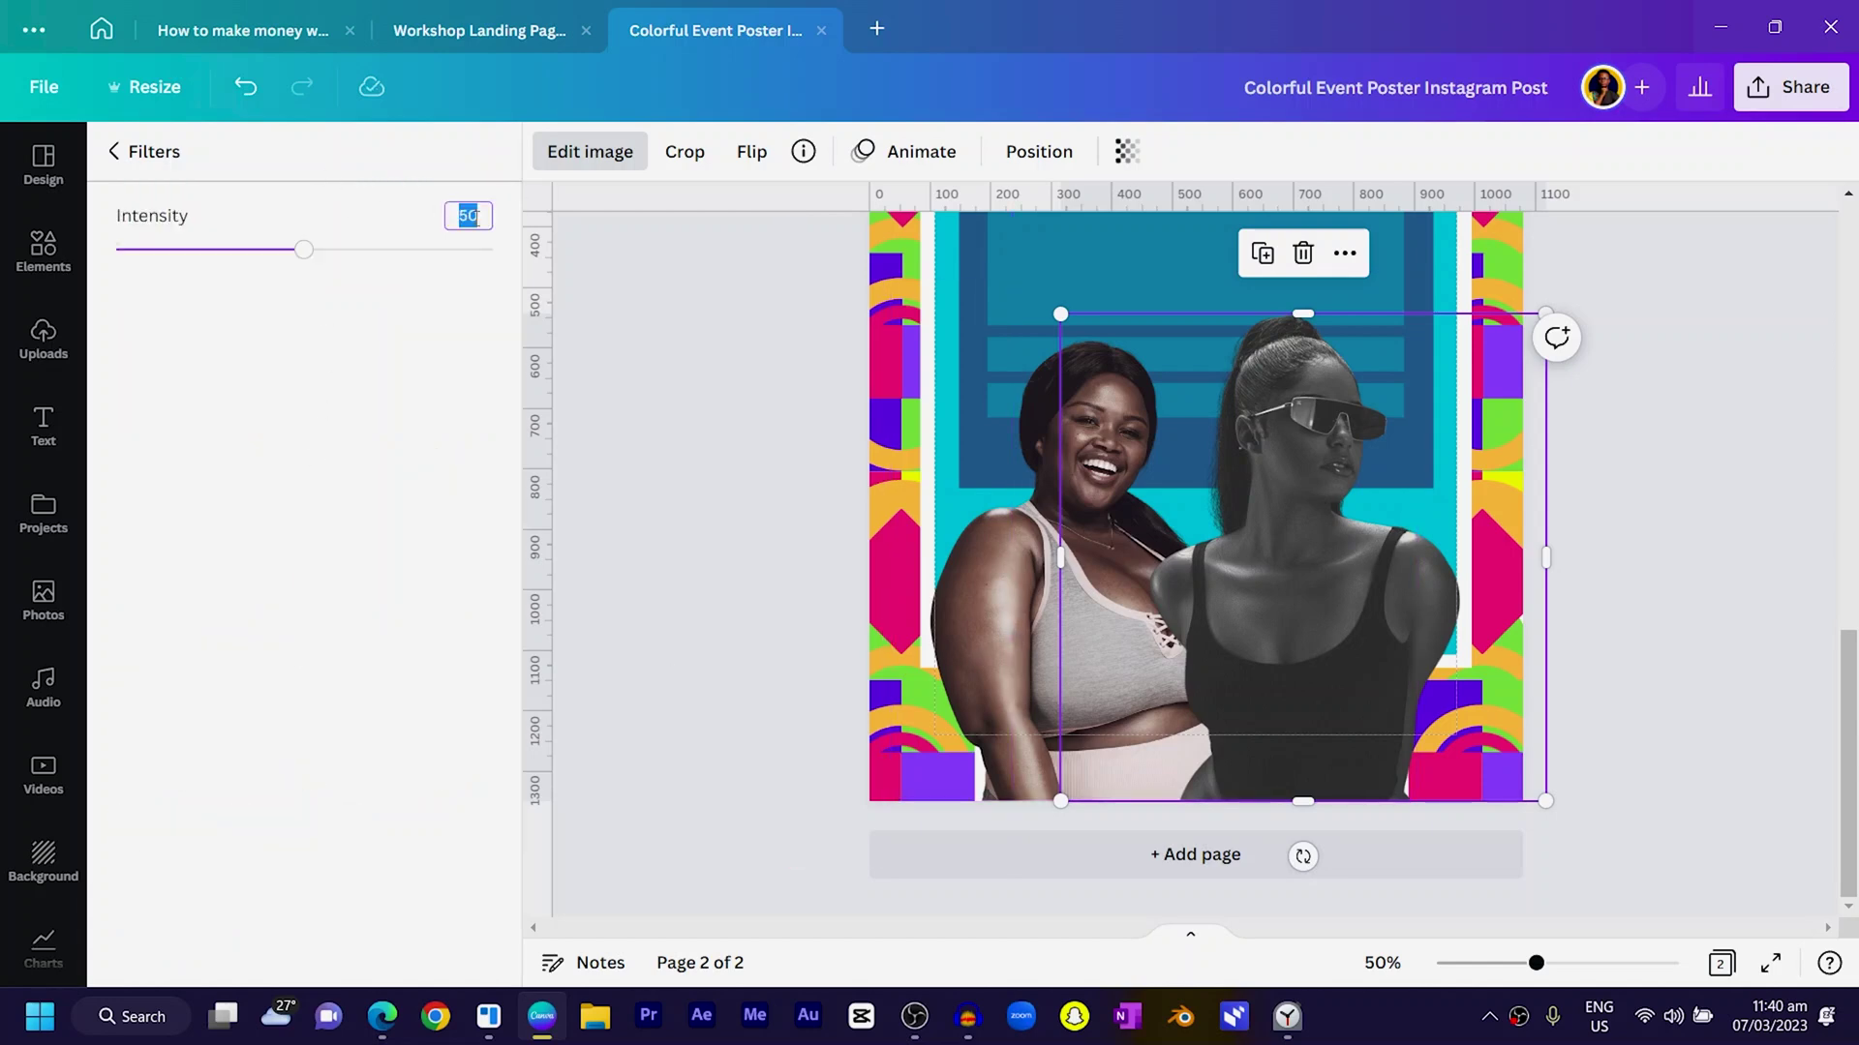
{"action": "key", "text": "Return"}
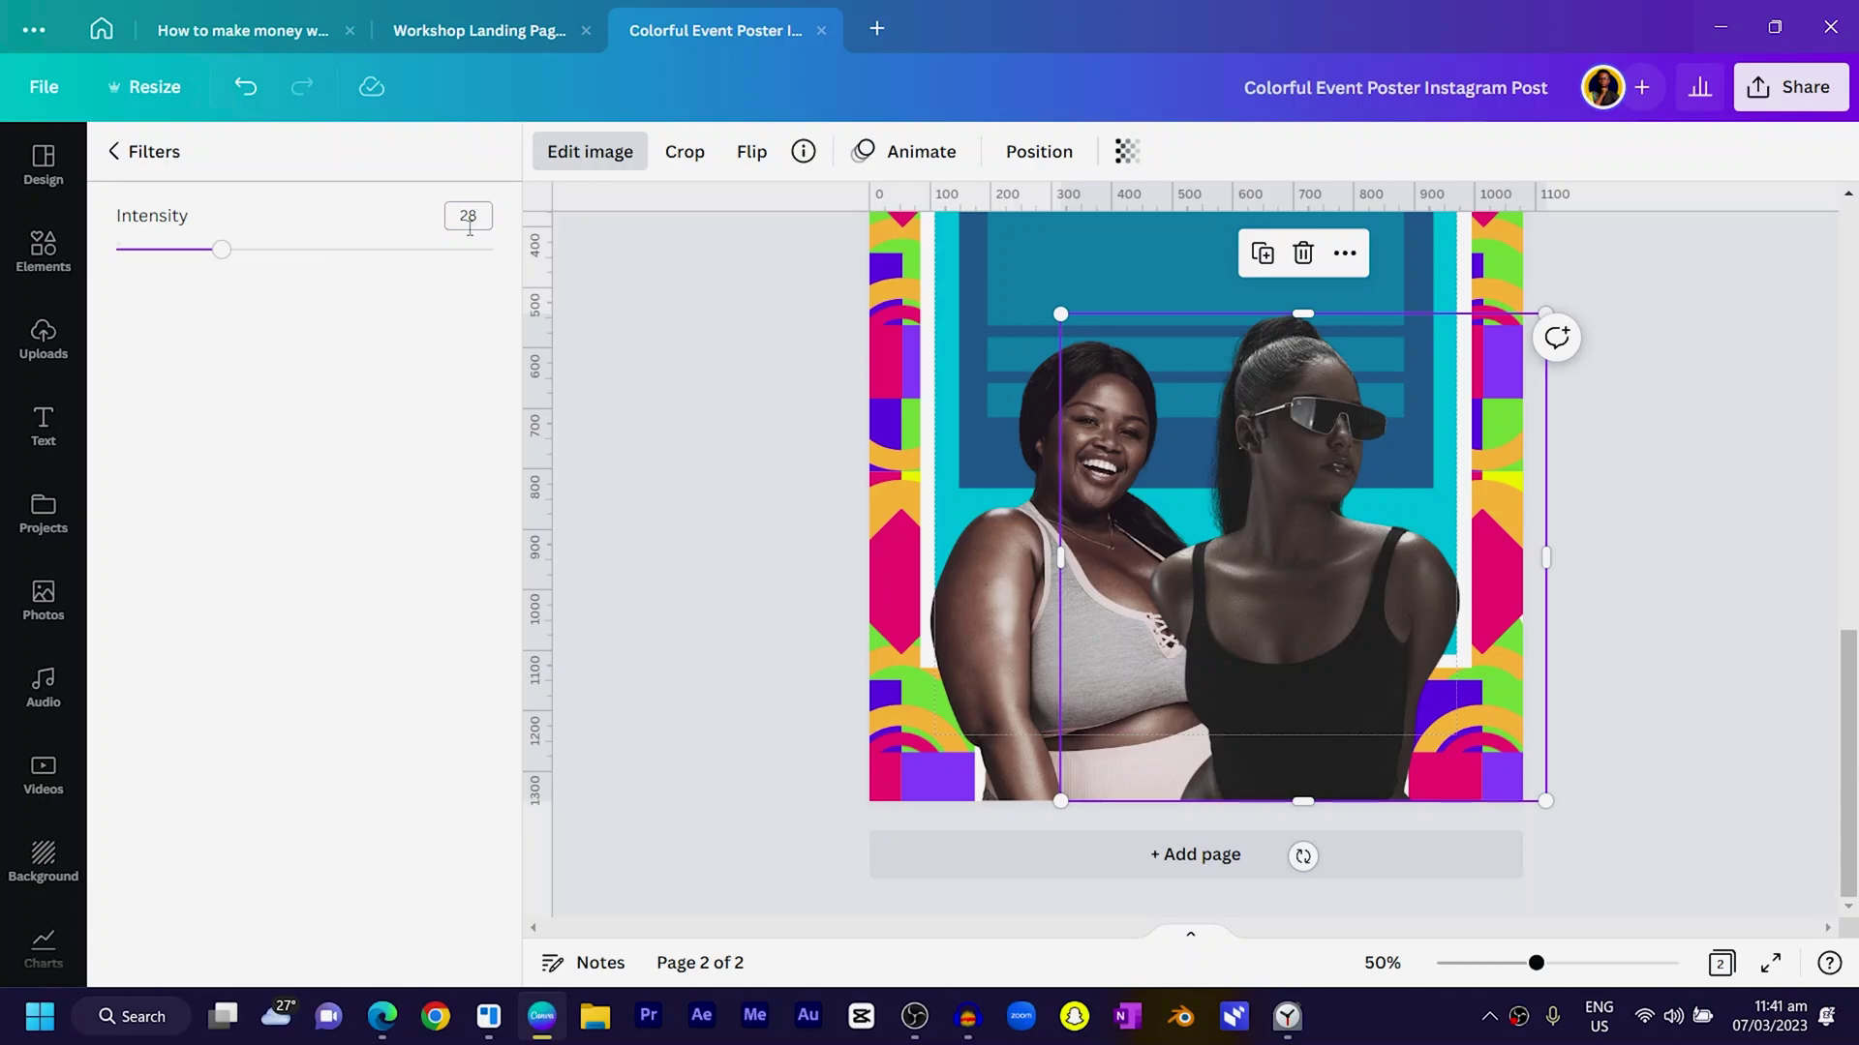
{"action": "left_click", "coordinate": [805, 491]}
Enlarge both women's cutouts together and center them along the bottom edge of page 2.
{"action": "scroll", "coordinate": [804, 492], "scroll_direction": "up", "scroll_amount": 2}
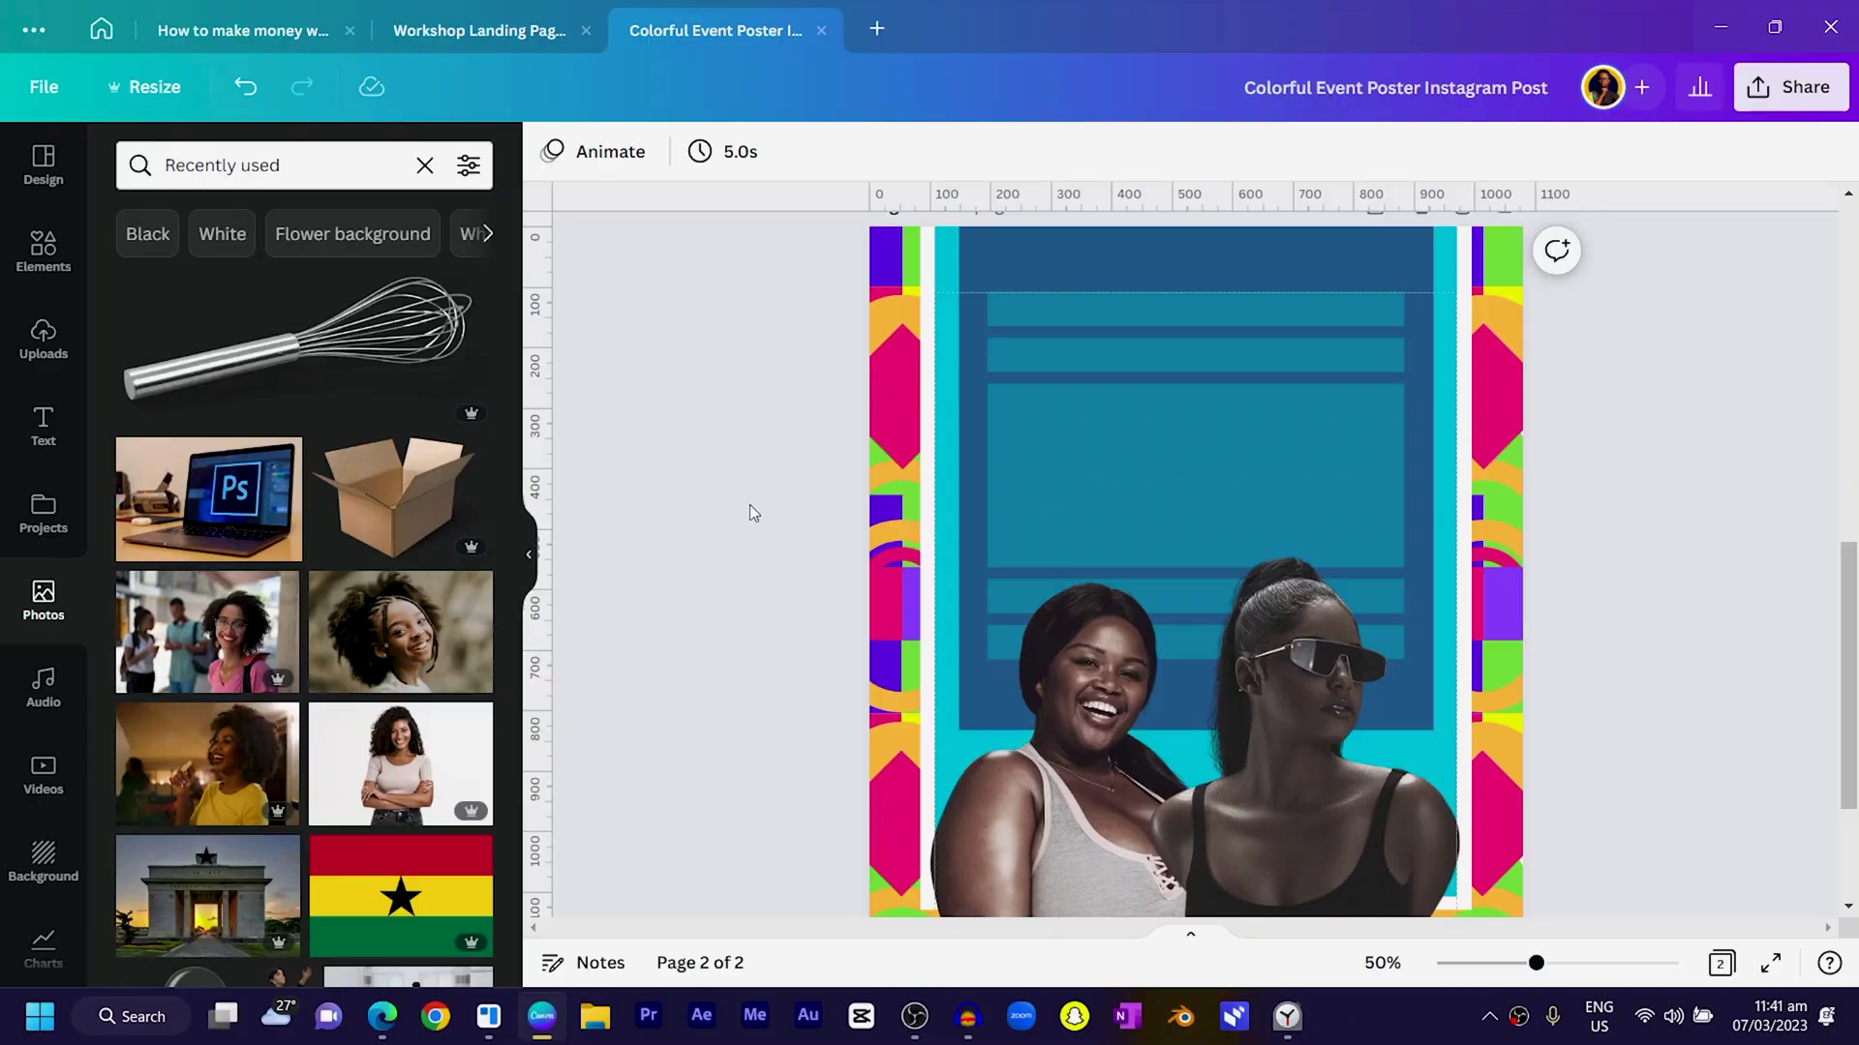
{"action": "scroll", "coordinate": [764, 522], "scroll_direction": "down", "scroll_amount": 3}
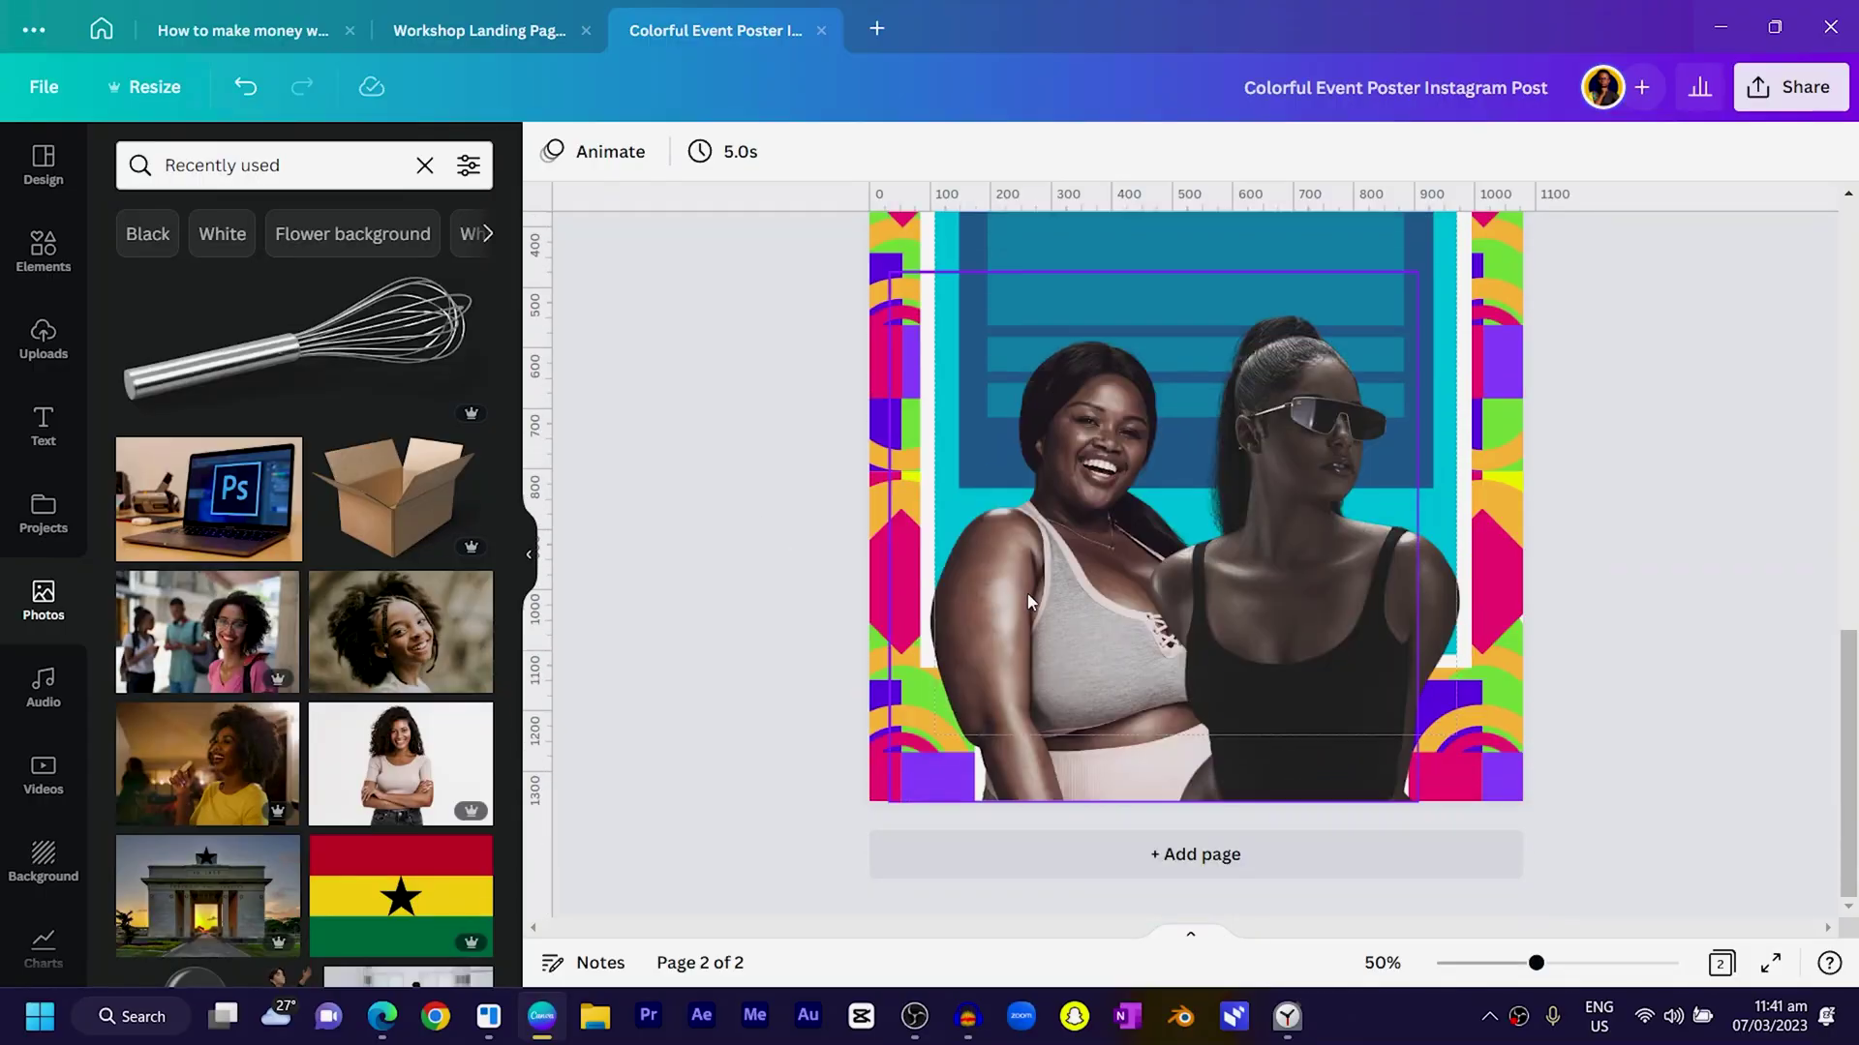
{"action": "scroll", "coordinate": [1028, 600], "scroll_direction": "up", "scroll_amount": 3}
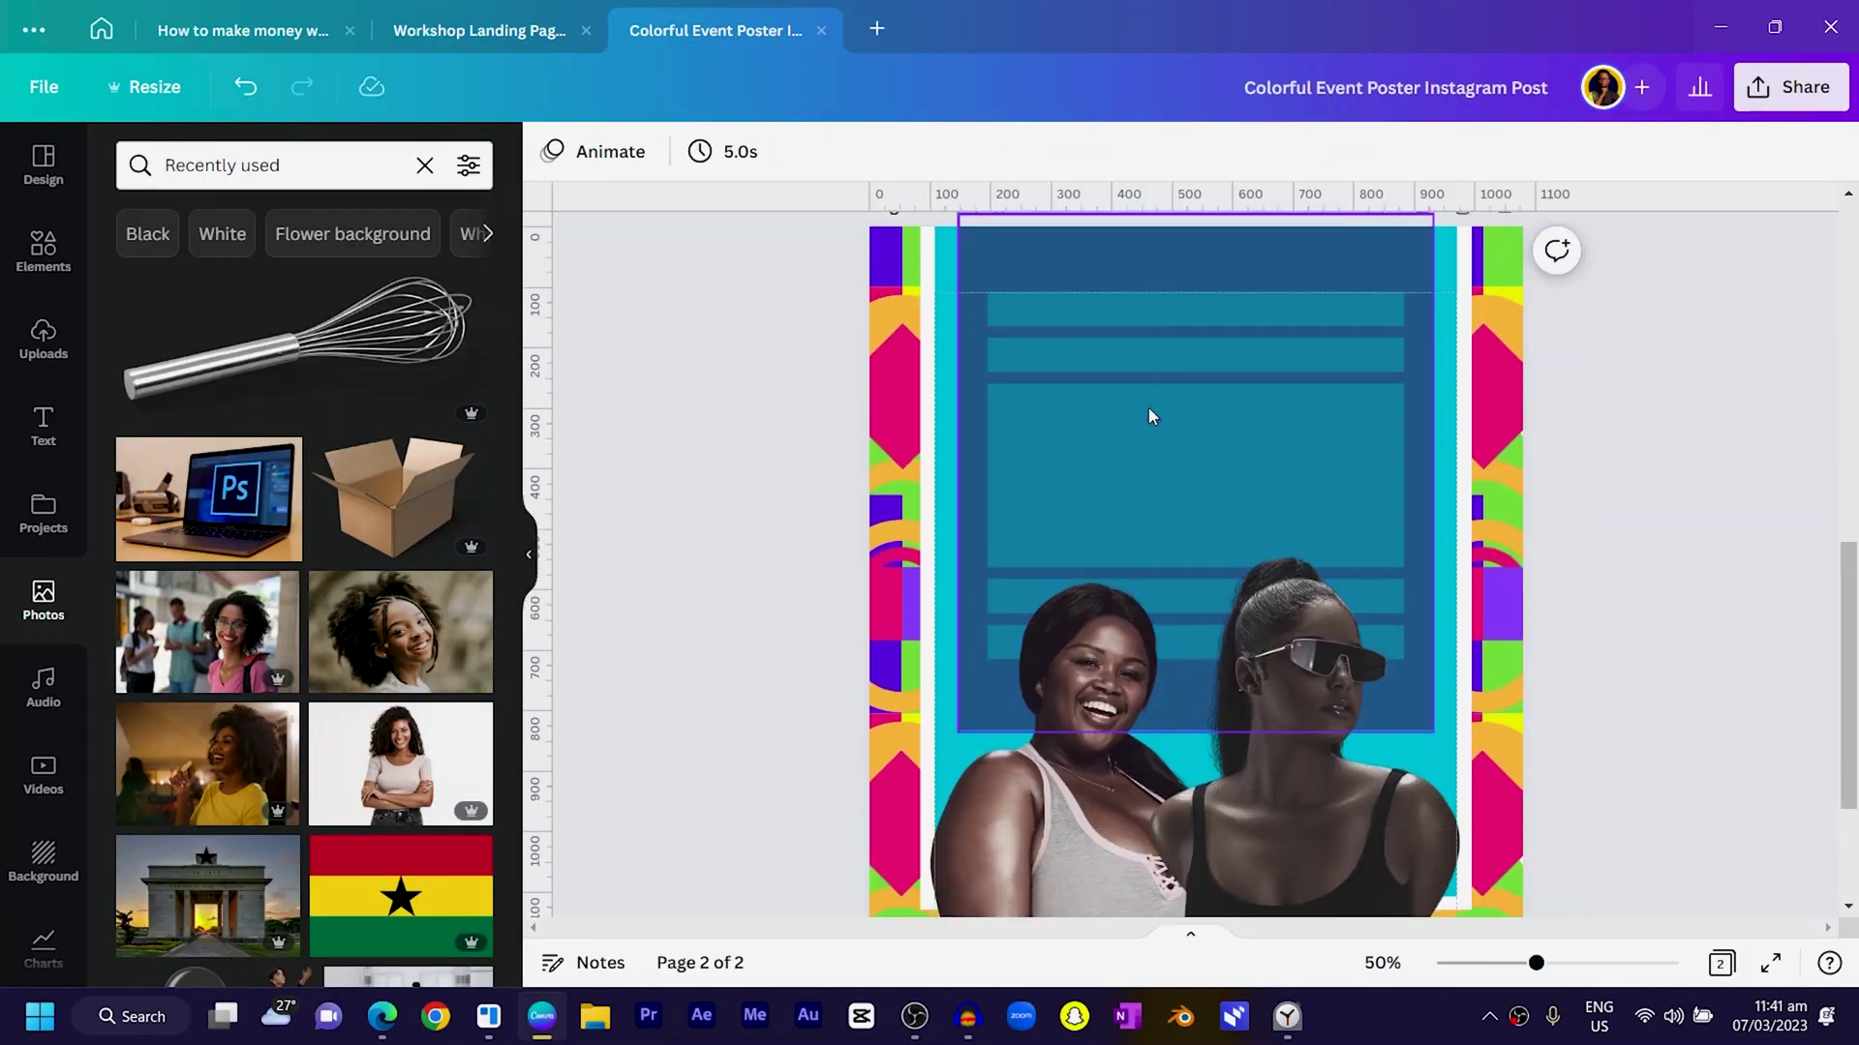
{"action": "scroll", "coordinate": [1148, 416], "scroll_direction": "down", "scroll_amount": 2}
{"action": "left_click", "coordinate": [984, 728]}
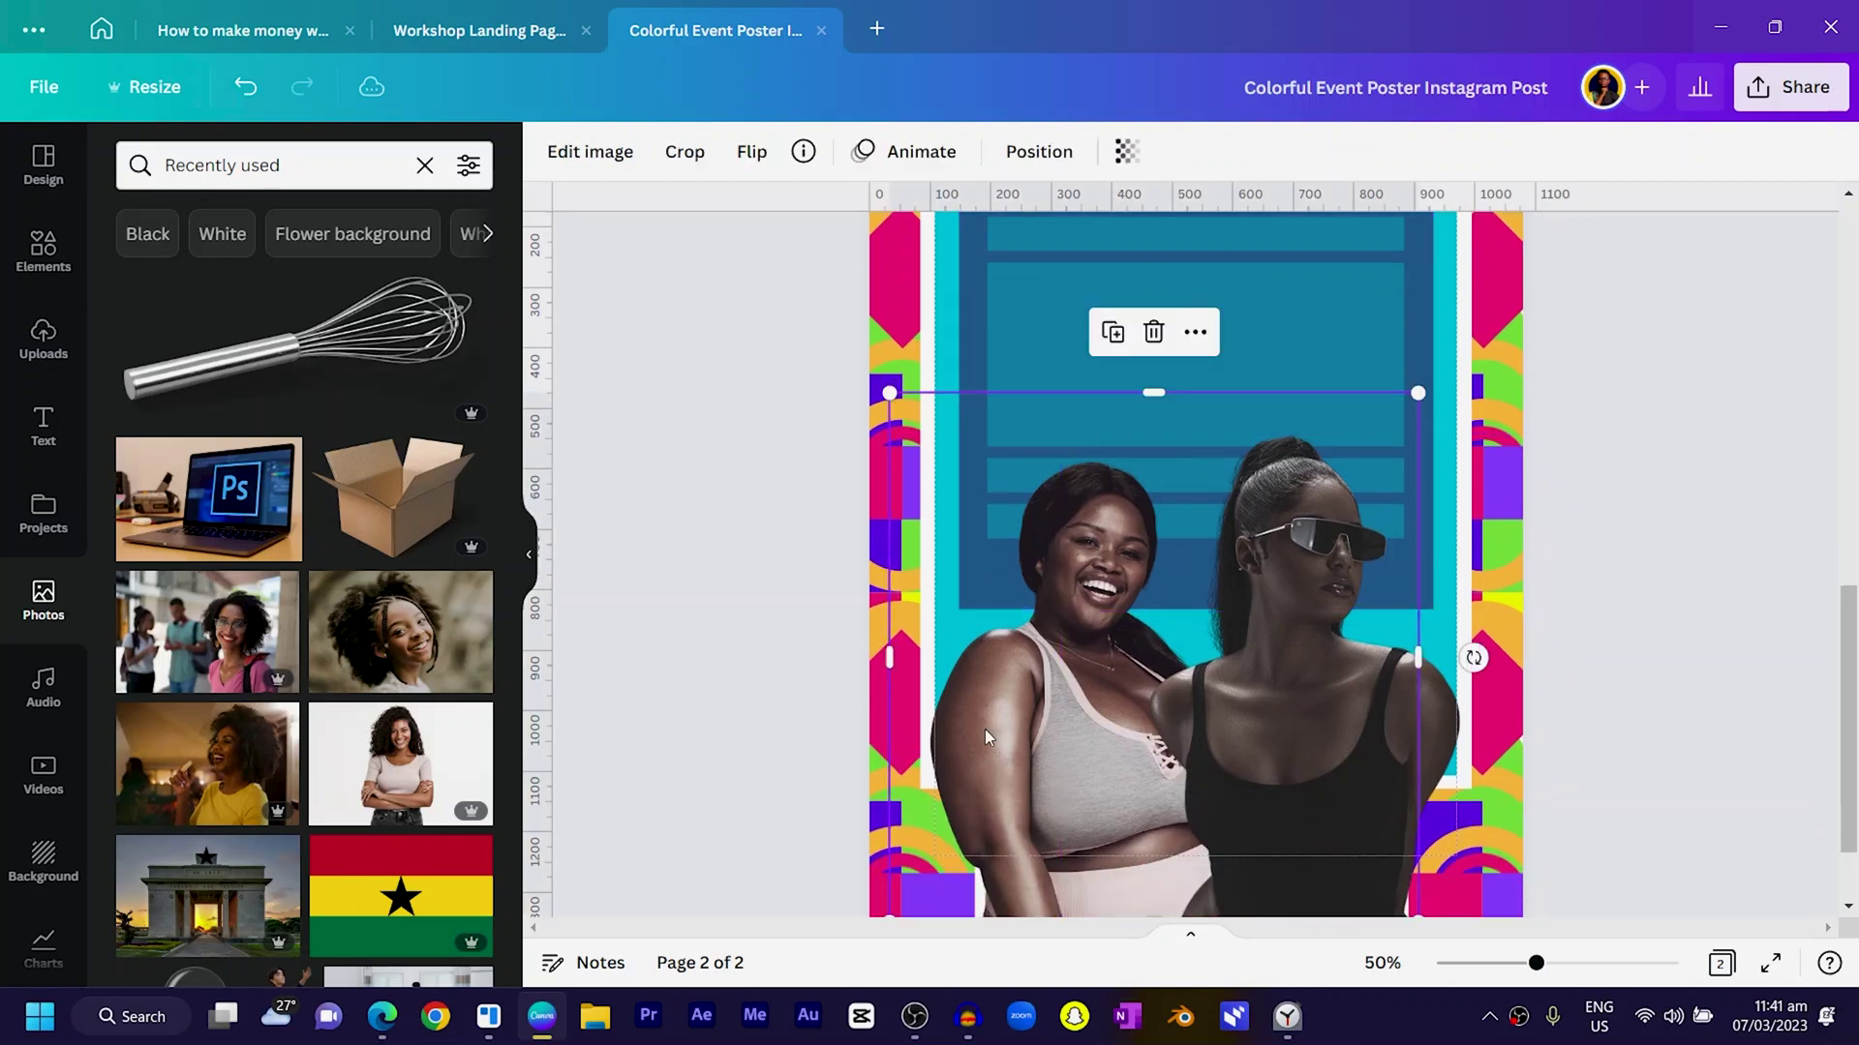
{"action": "left_click", "coordinate": [1442, 713], "text": "shift"}
{"action": "left_click_drag", "start_coordinate": [889, 399], "coordinate": [834, 338]}
{"action": "left_click_drag", "start_coordinate": [1228, 578], "coordinate": [1240, 578]}
{"action": "scroll", "coordinate": [1113, 600], "scroll_direction": "down", "scroll_amount": 2}
{"action": "left_click", "coordinate": [700, 581]}
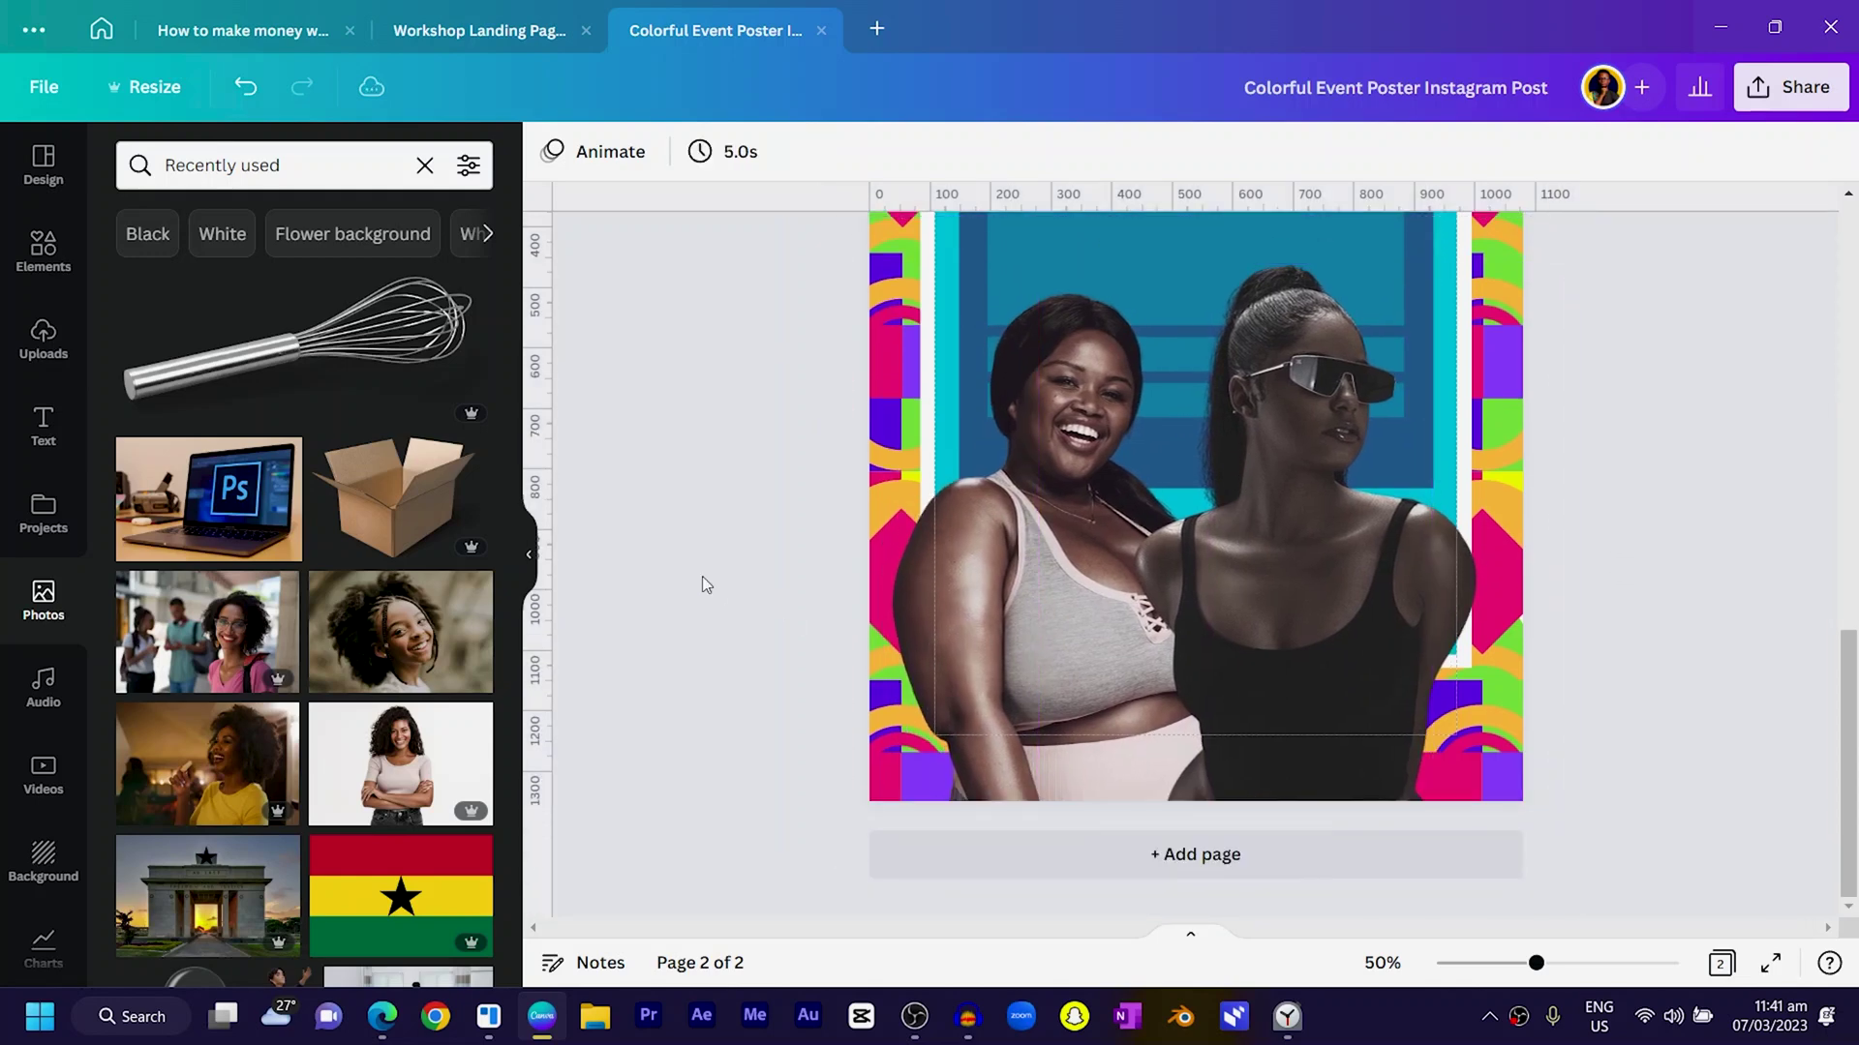
{"action": "scroll", "coordinate": [701, 577], "scroll_direction": "up", "scroll_amount": 5}
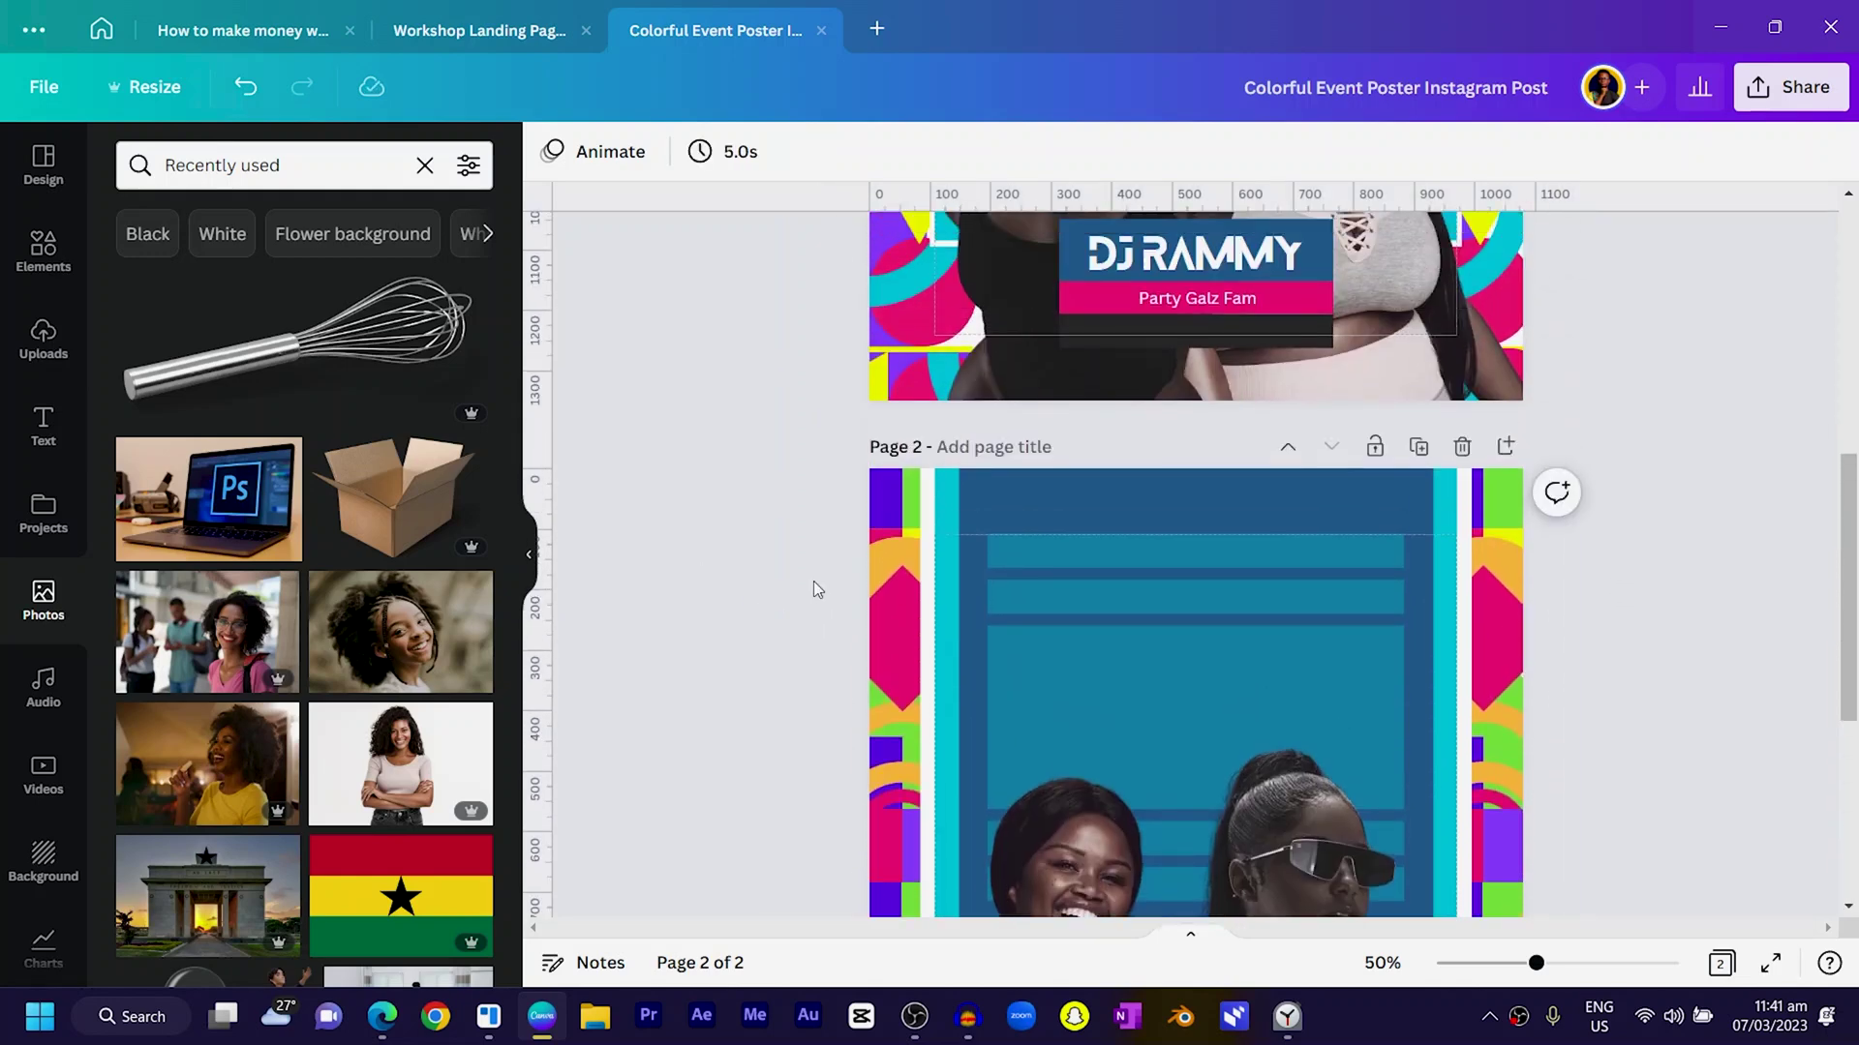
Add a text box over the large teal panel on page 2 and set its font to Blanka Regular.
{"action": "scroll", "coordinate": [813, 580], "scroll_direction": "down", "scroll_amount": 5}
{"action": "key", "text": "t"}
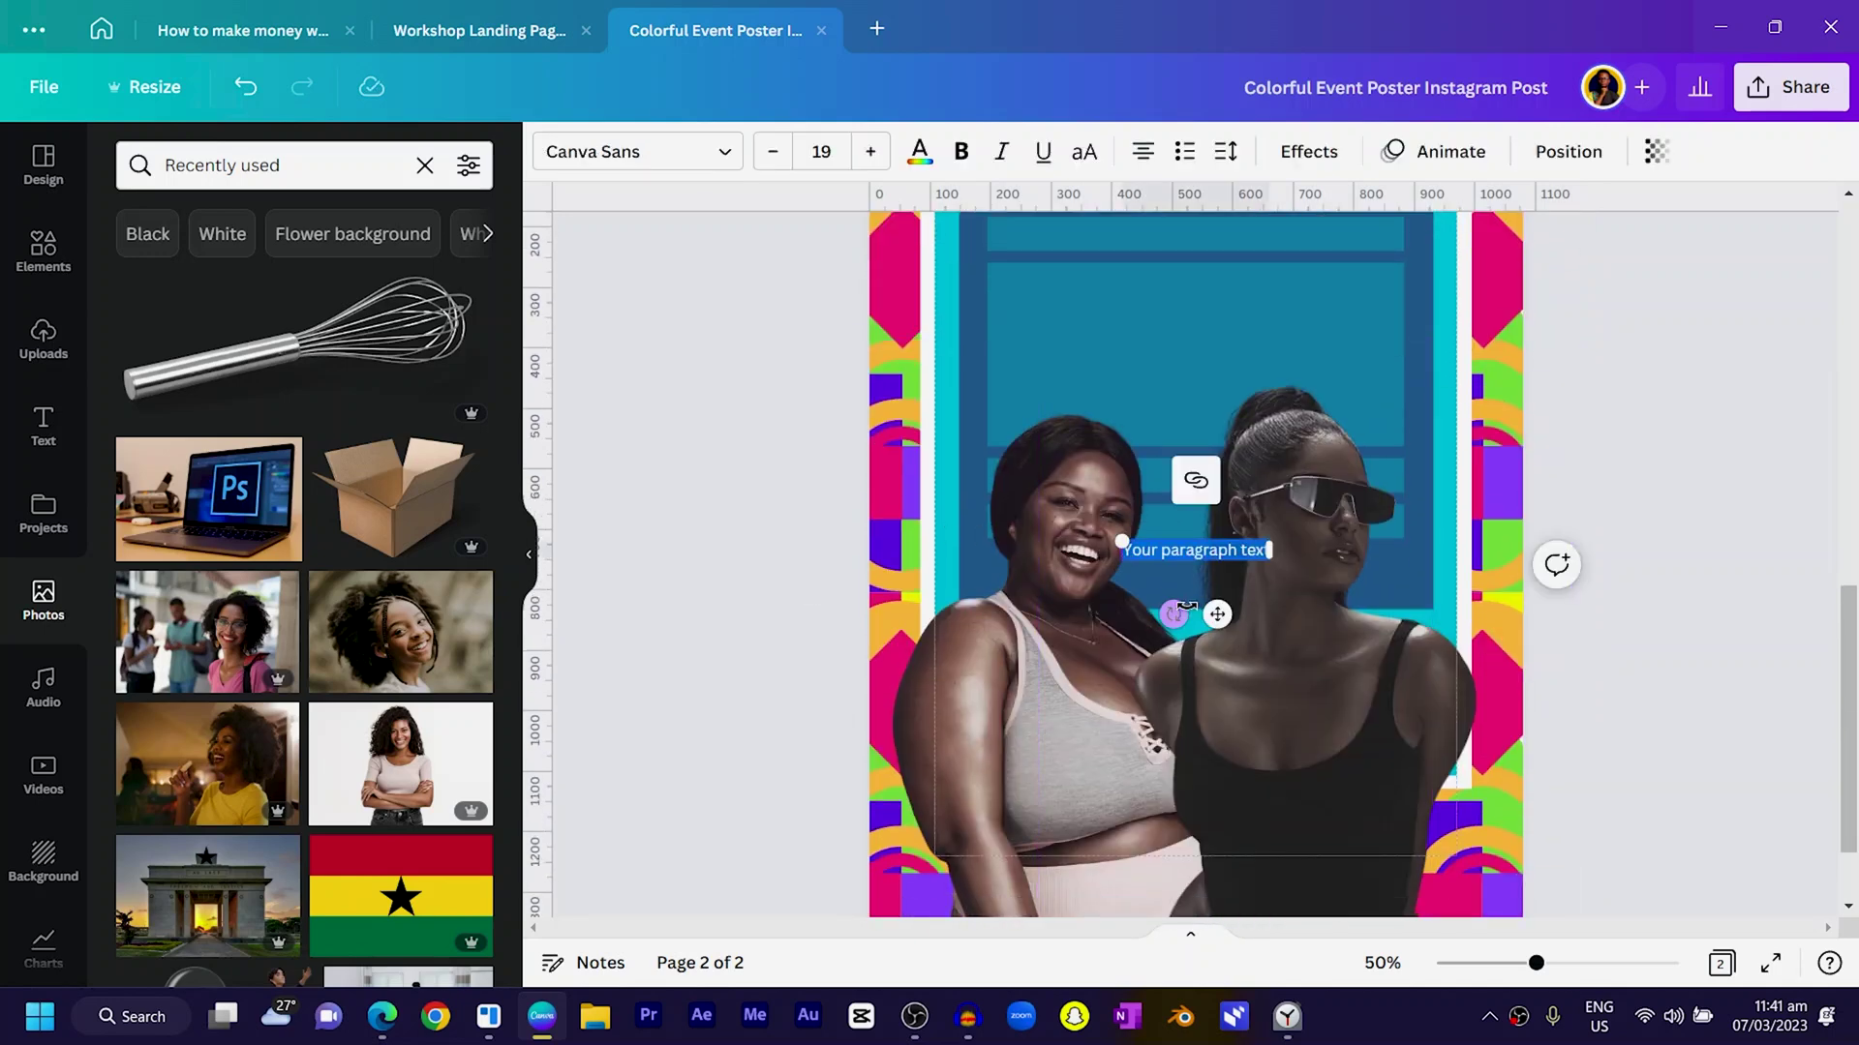
{"action": "left_click", "coordinate": [1222, 593]}
{"action": "left_click_drag", "start_coordinate": [1208, 560], "coordinate": [1093, 300]}
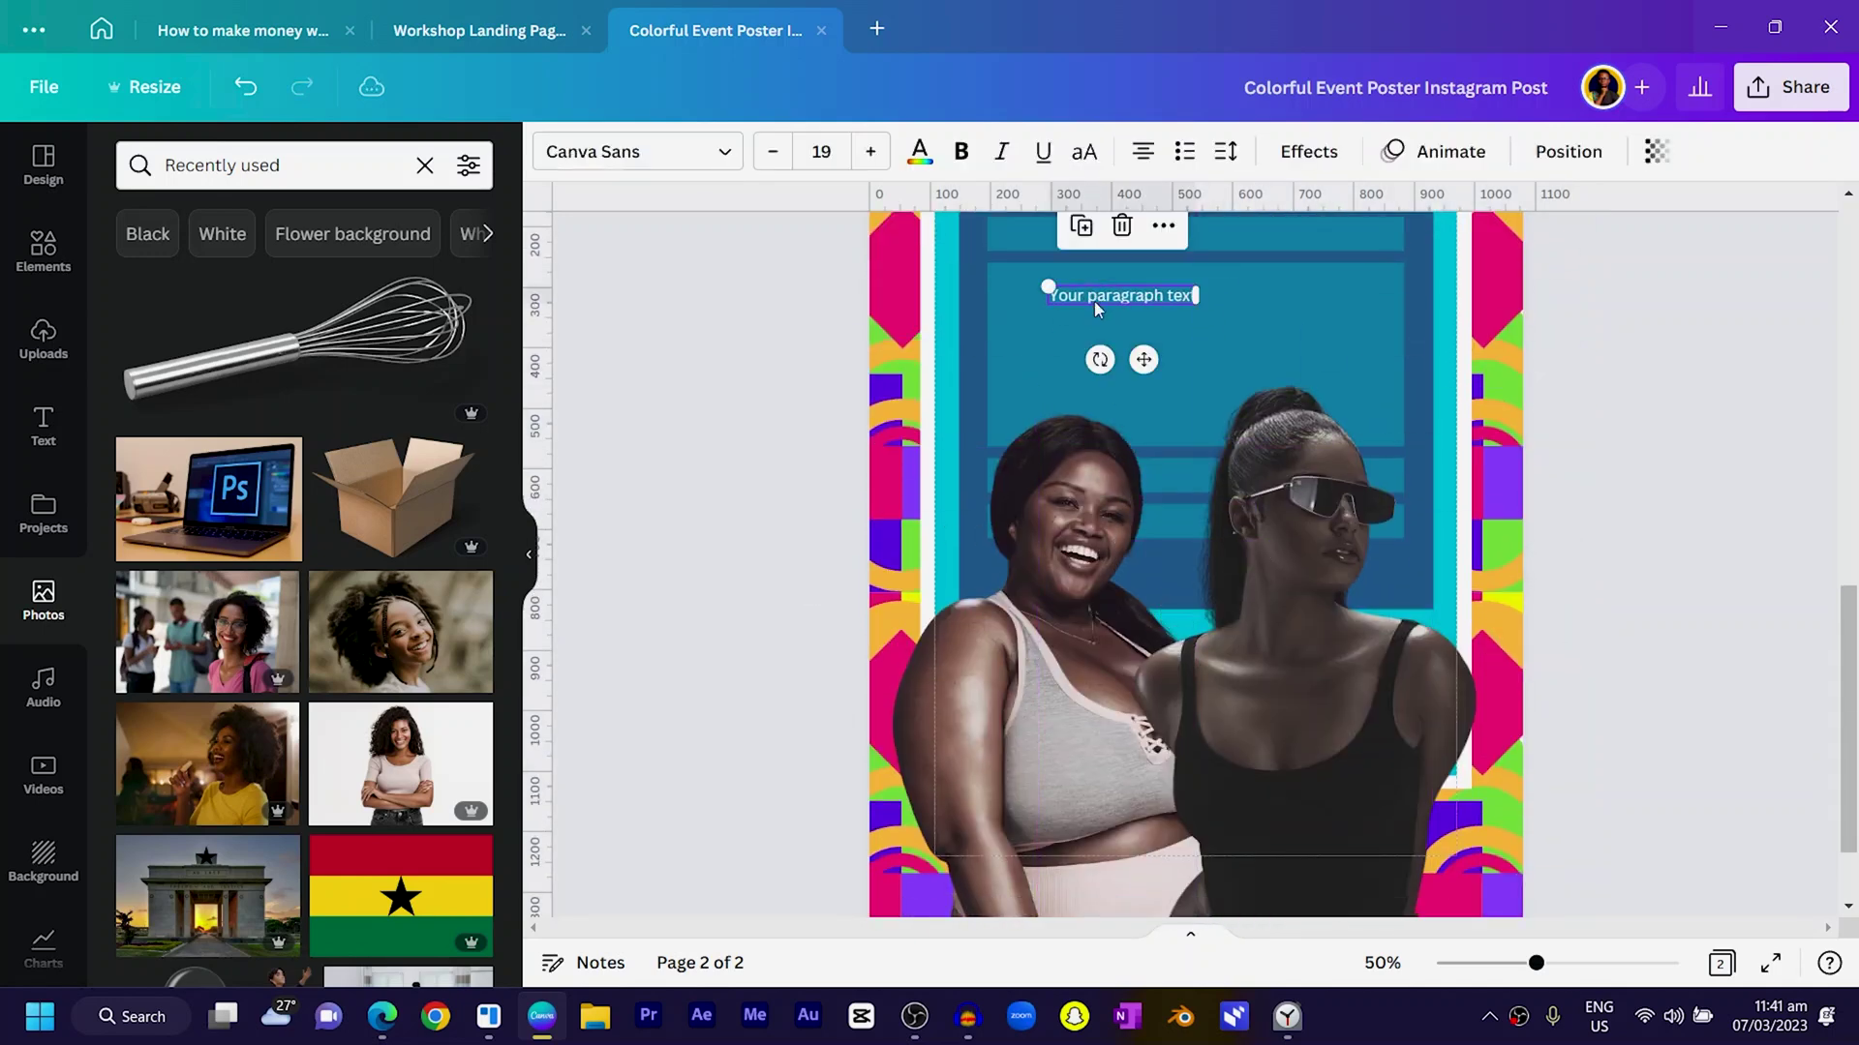
{"action": "left_click", "coordinate": [638, 155]}
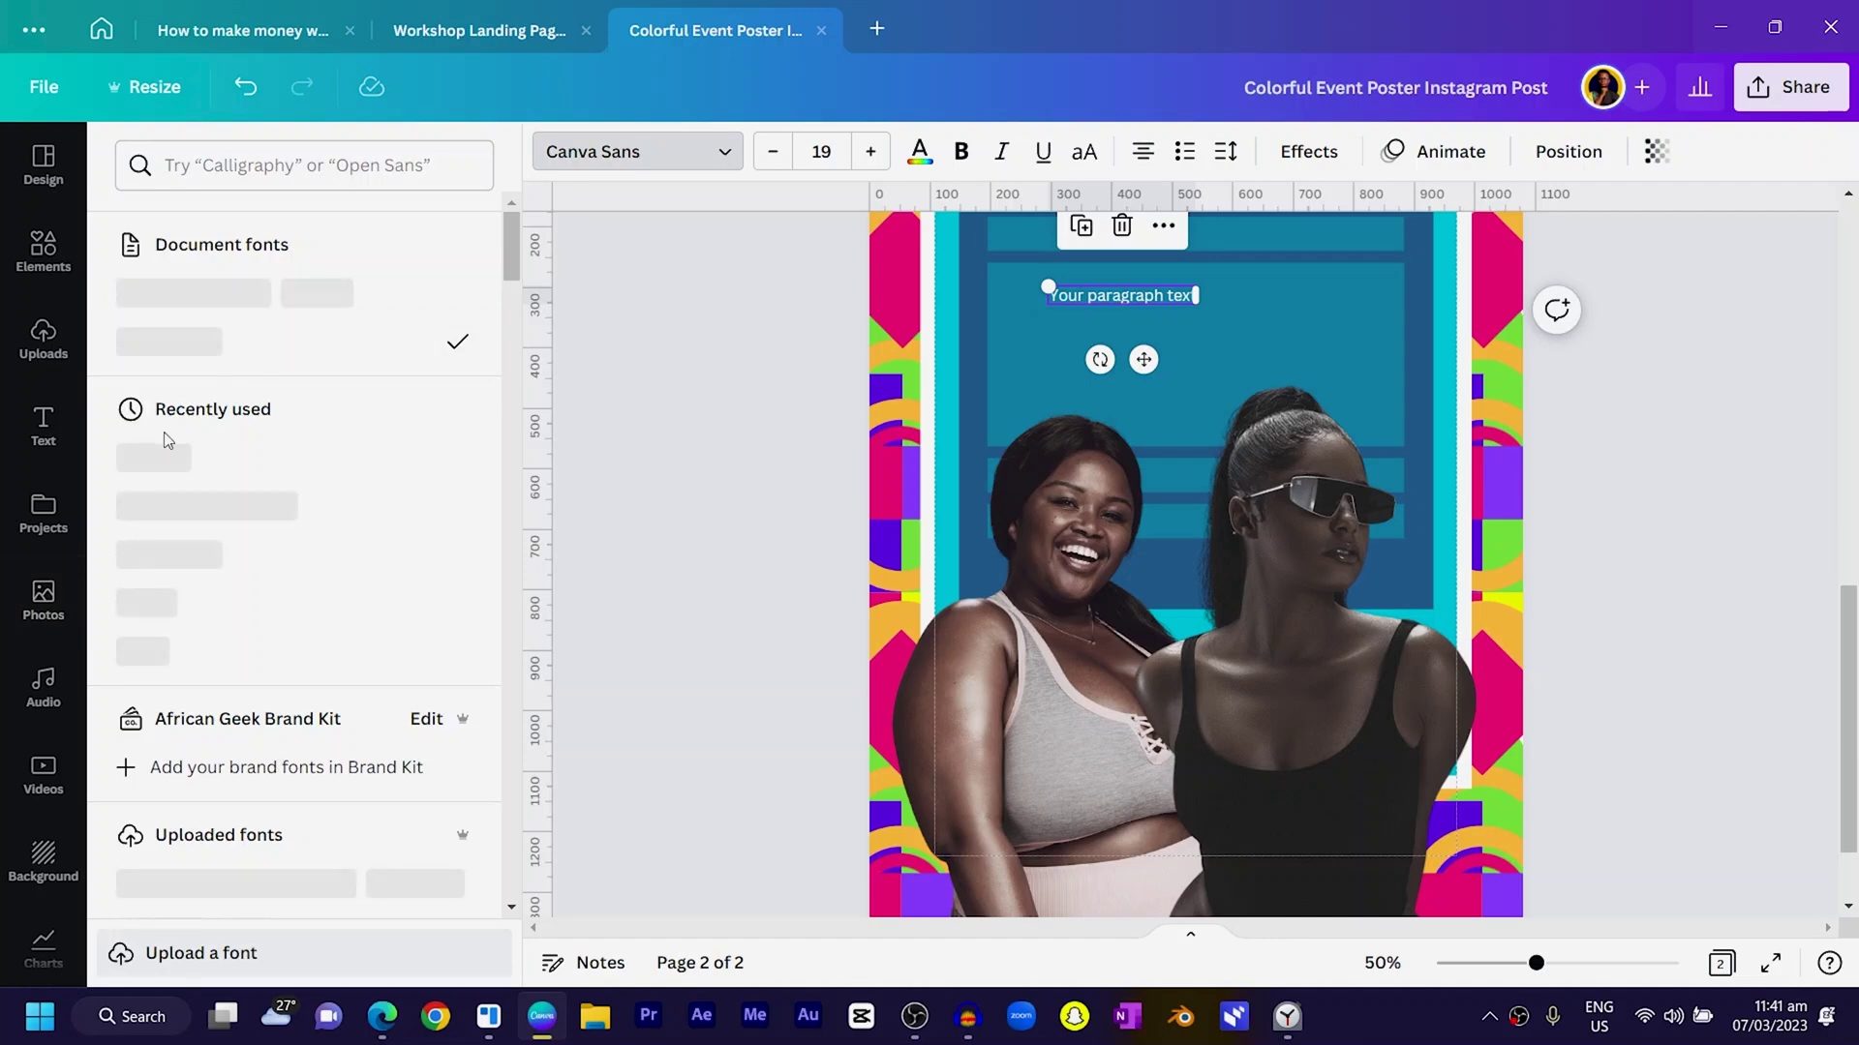
{"action": "scroll", "coordinate": [175, 504], "scroll_direction": "down", "scroll_amount": 5}
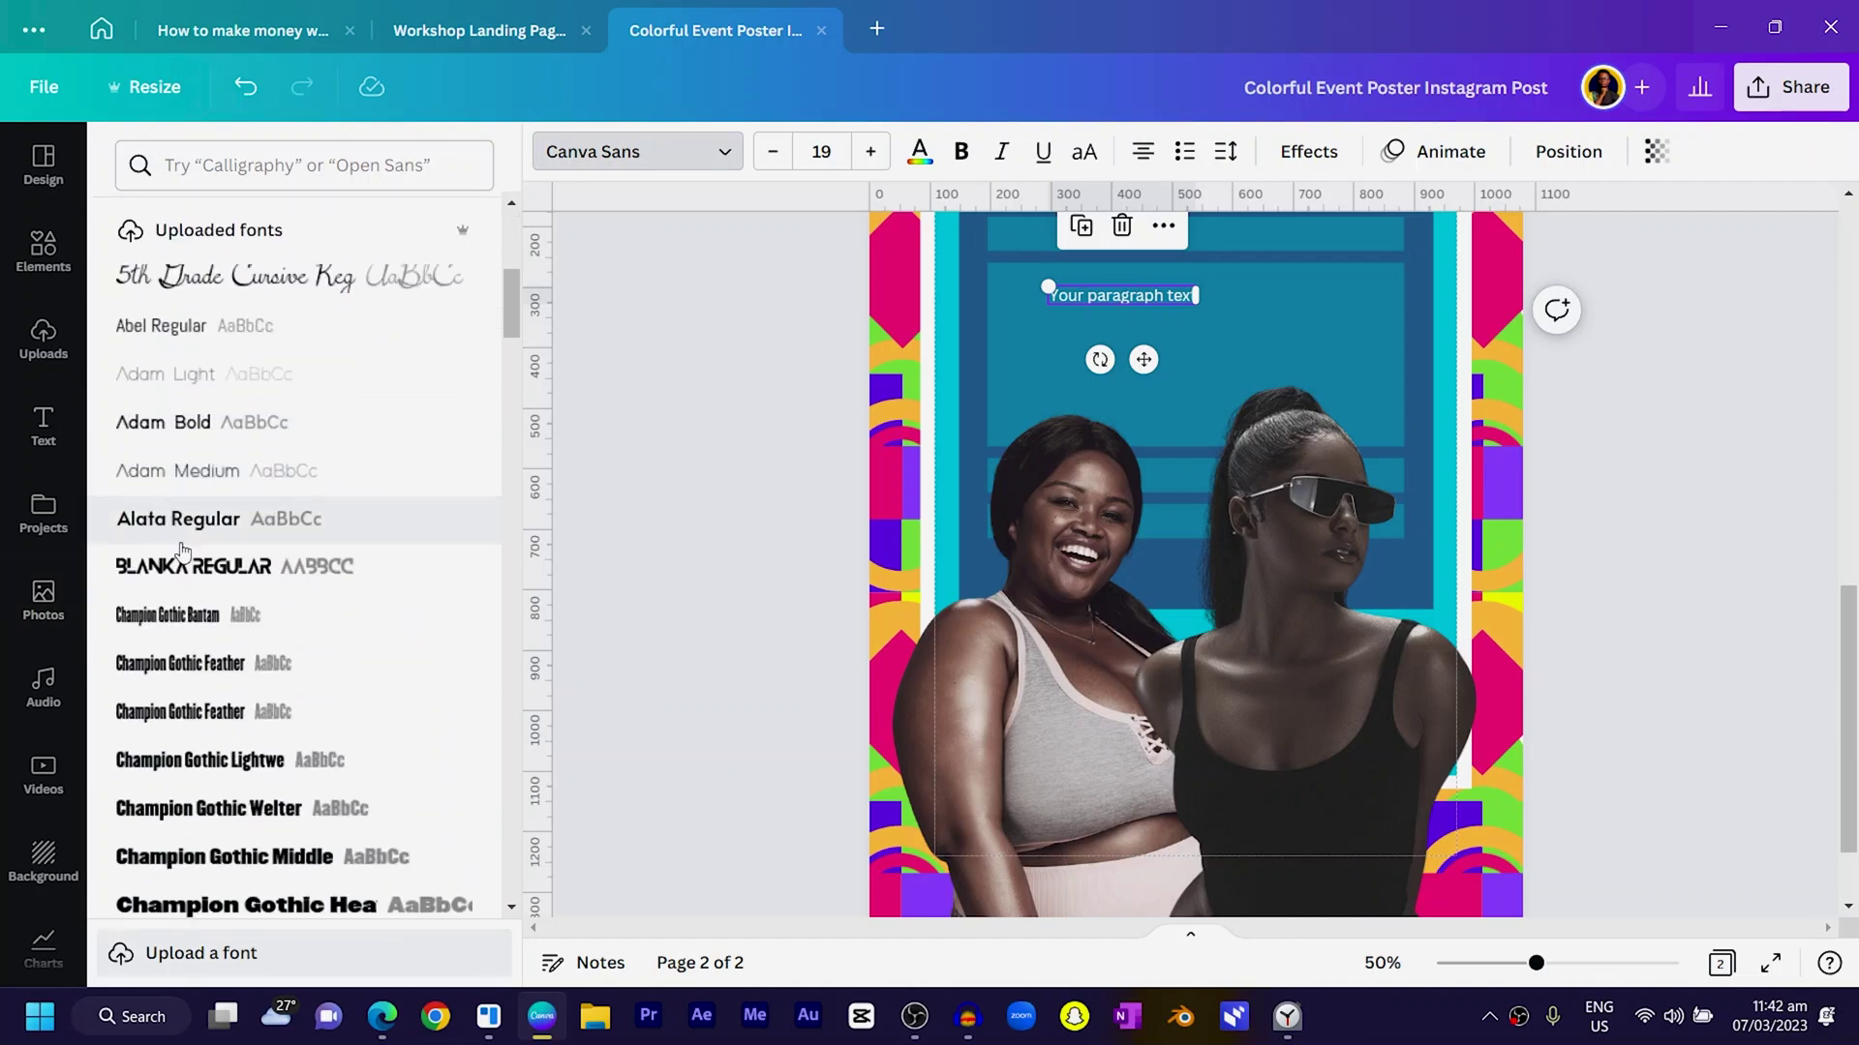
{"action": "left_click", "coordinate": [183, 563]}
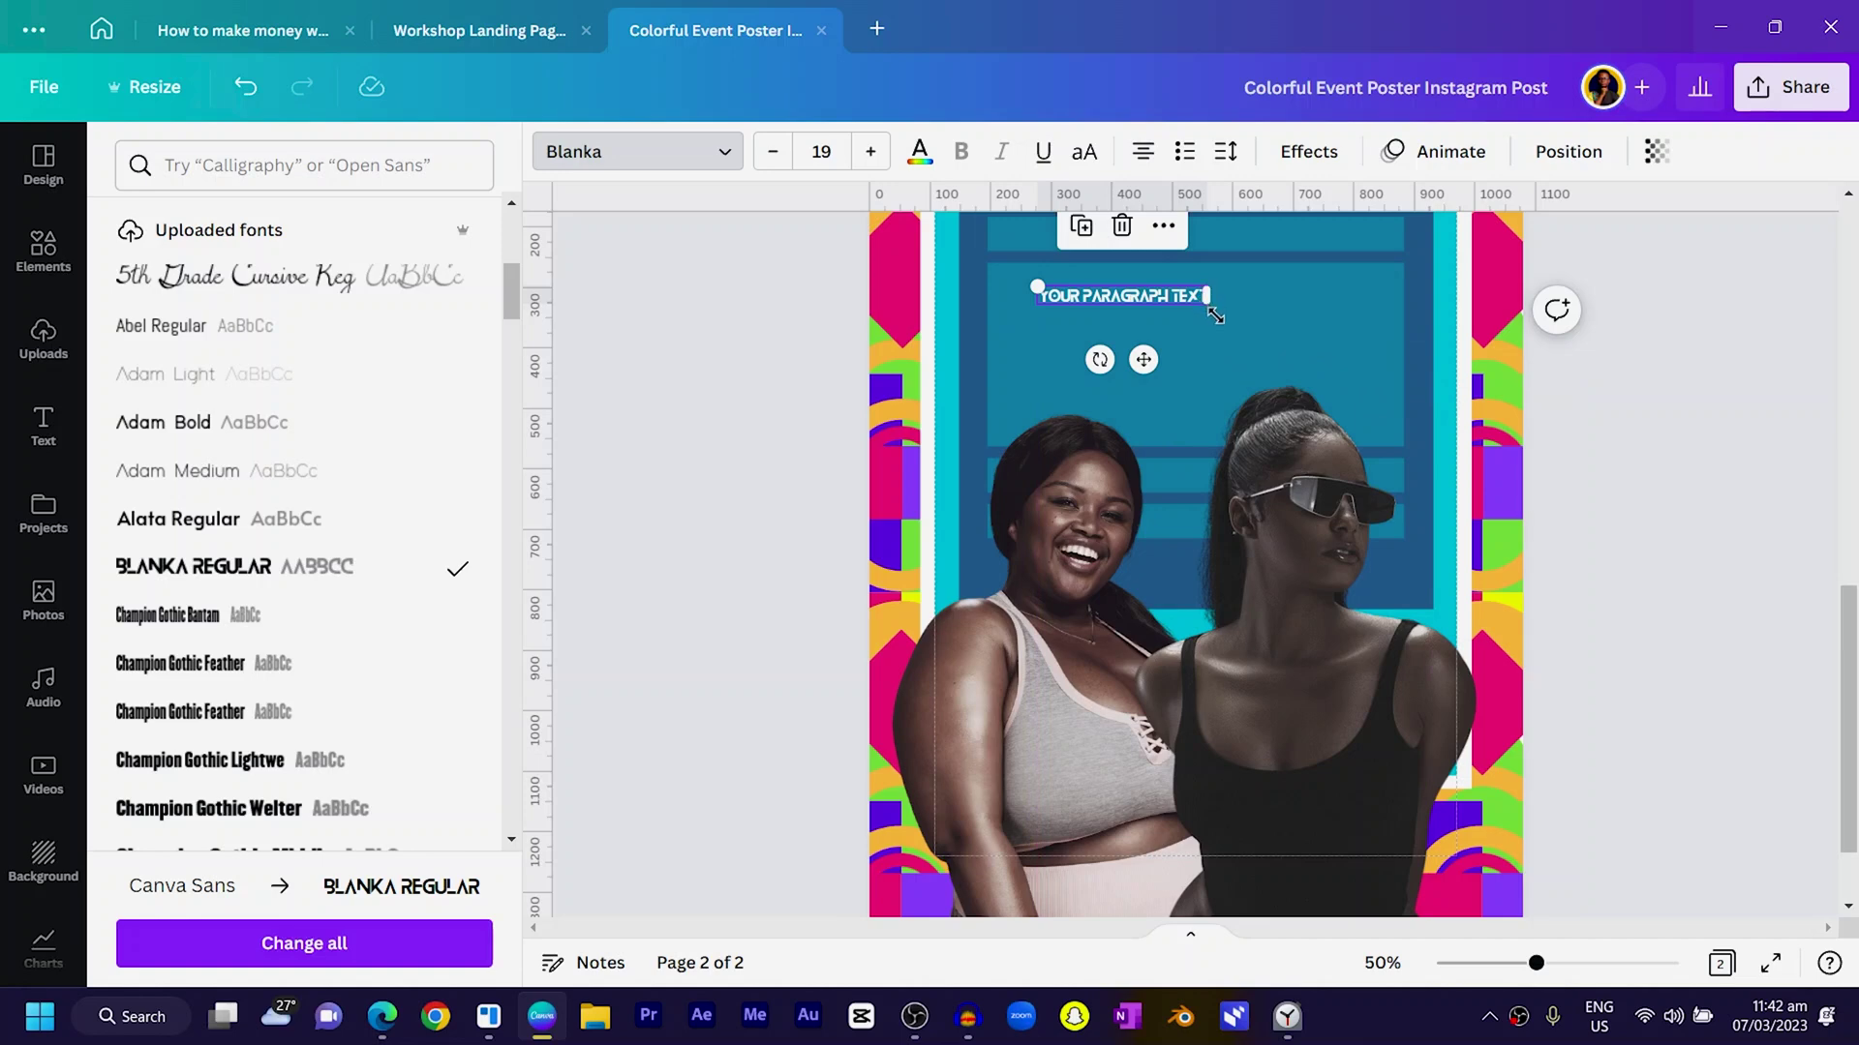
Replace the placeholder text with REIGN and enlarge it to size 158.
{"action": "left_click_drag", "start_coordinate": [1215, 316], "coordinate": [1564, 600]}
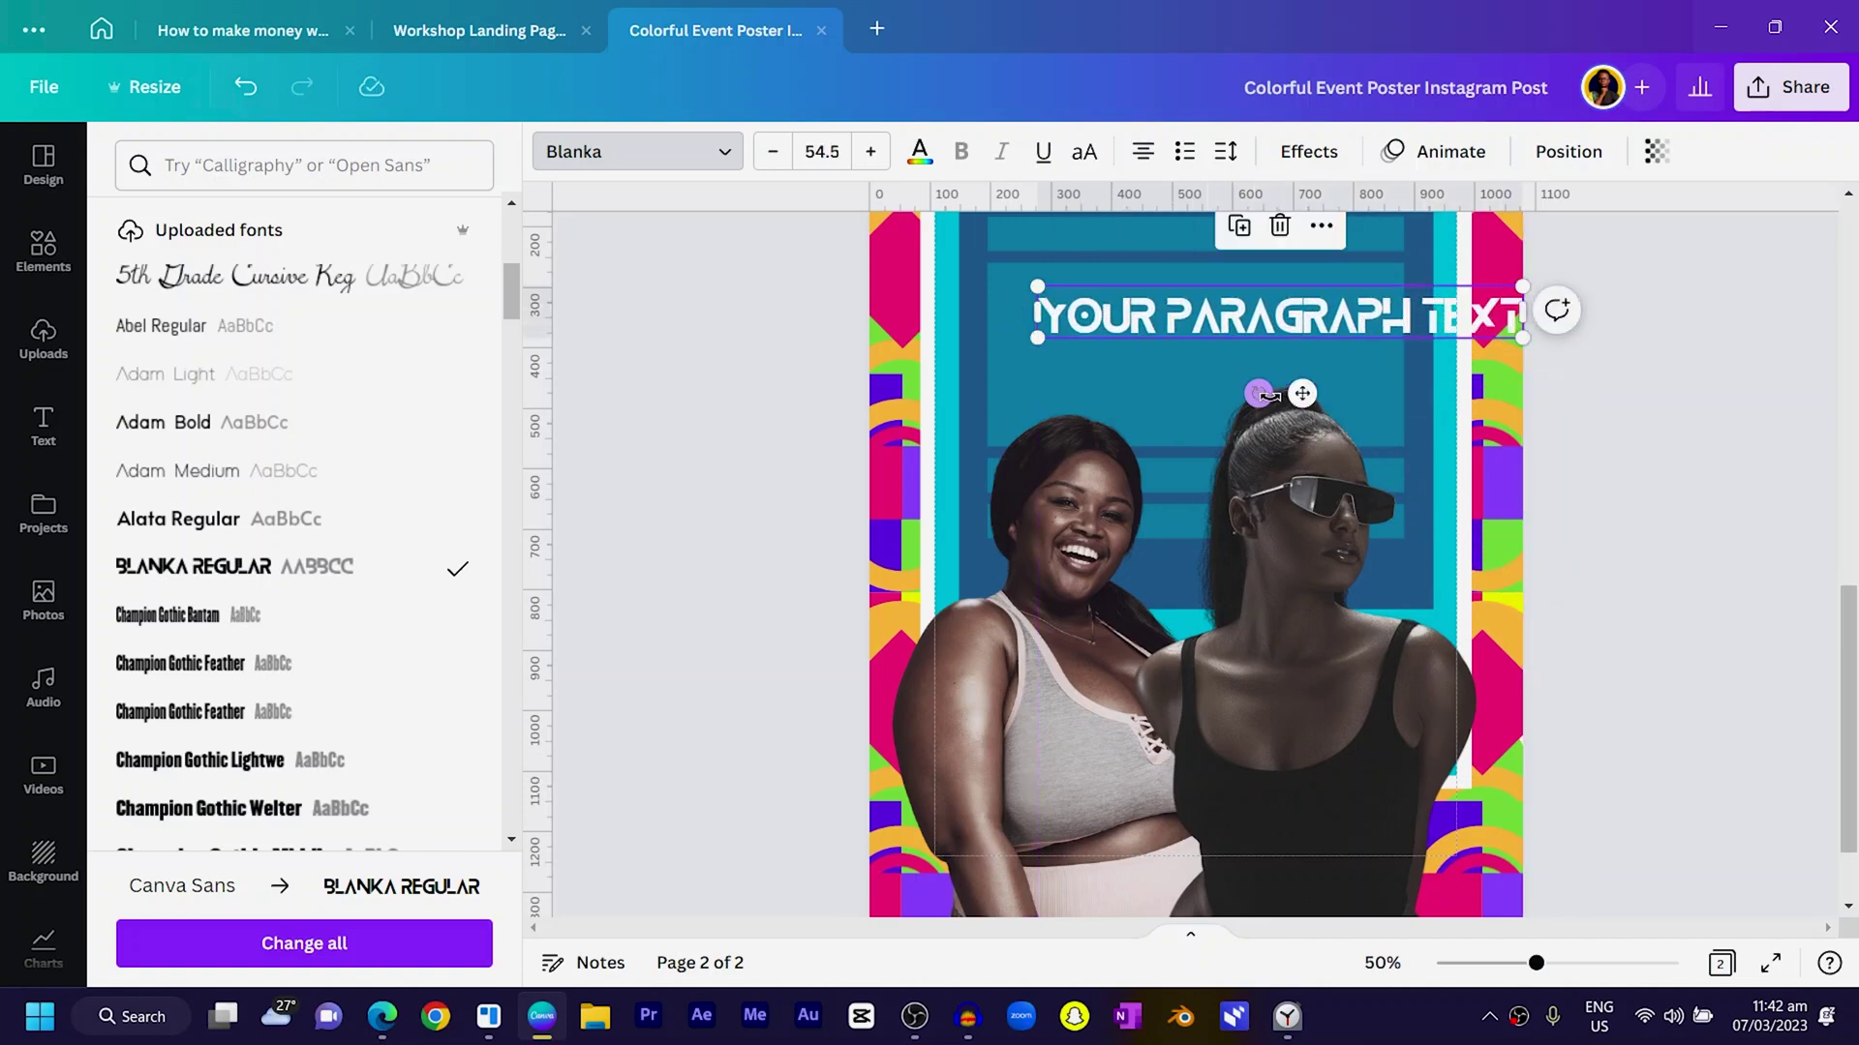
{"action": "double_click", "coordinate": [1242, 319]}
{"action": "type", "text": "REIGN"}
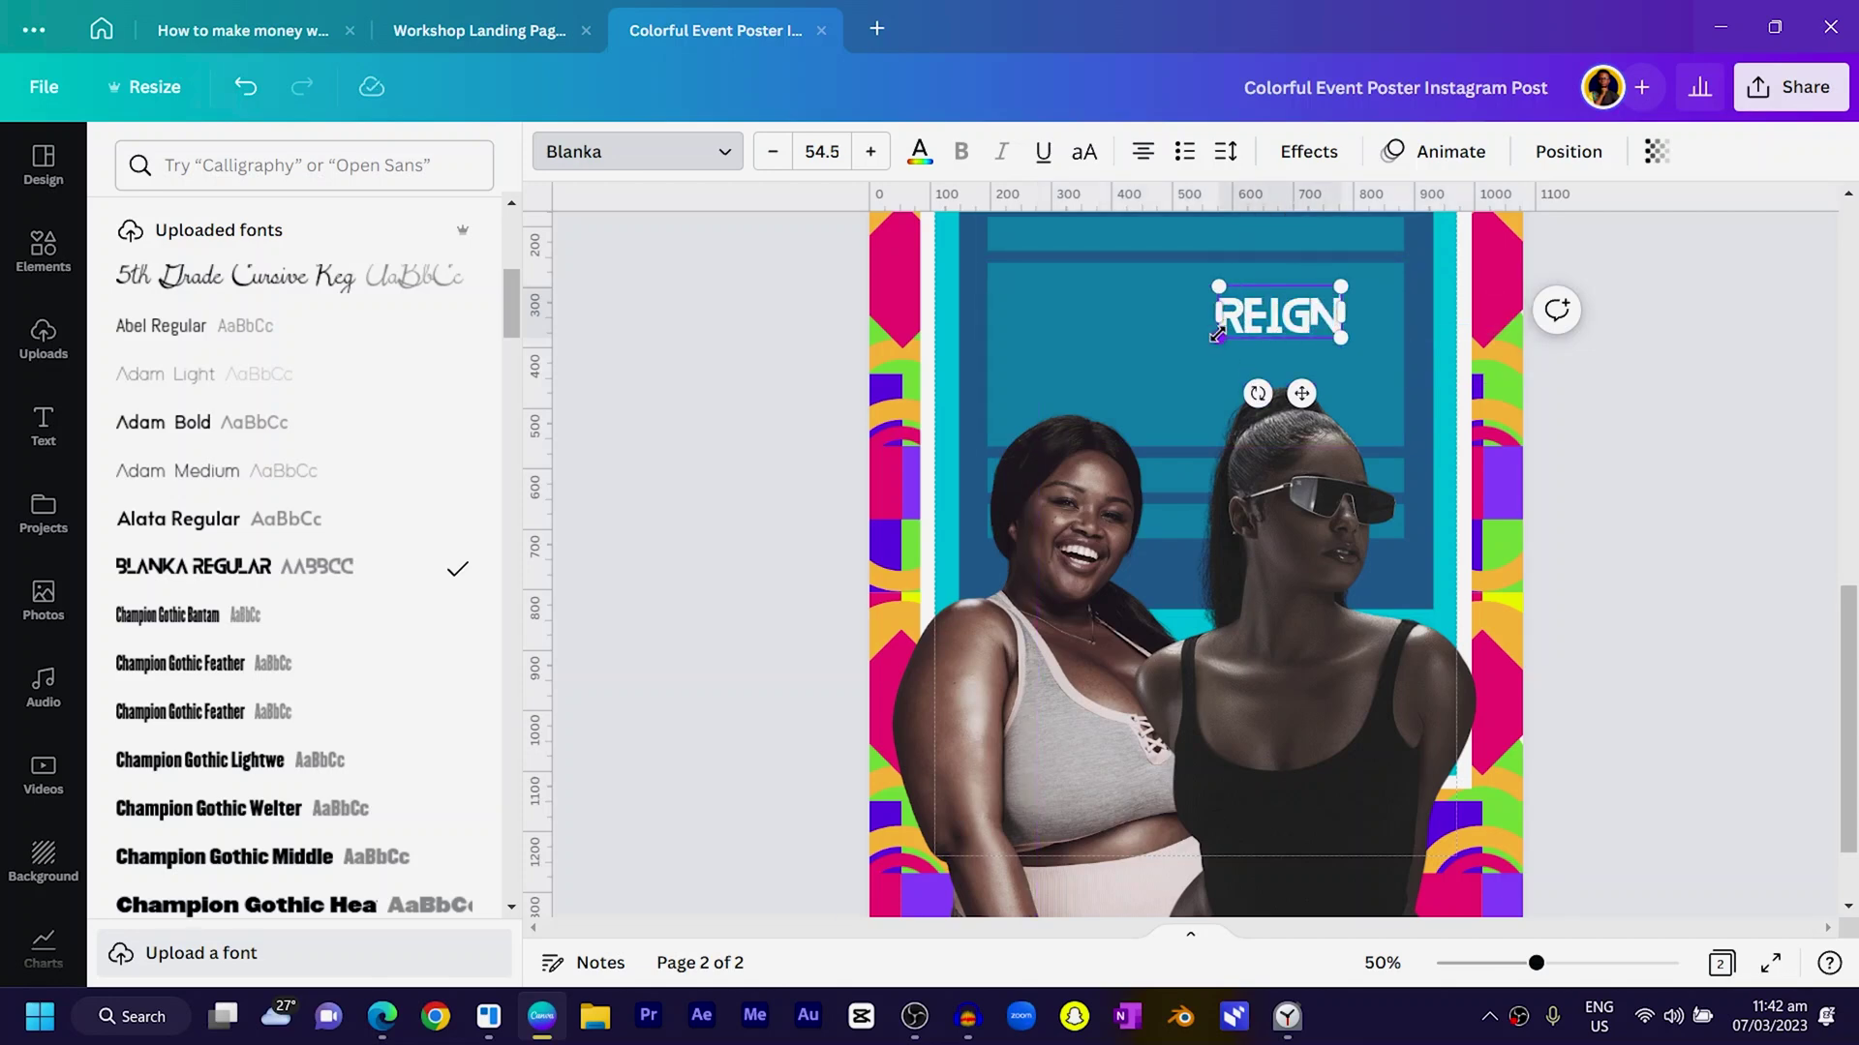
{"action": "left_click_drag", "start_coordinate": [1217, 335], "coordinate": [986, 436]}
{"action": "left_click", "coordinate": [1100, 390]}
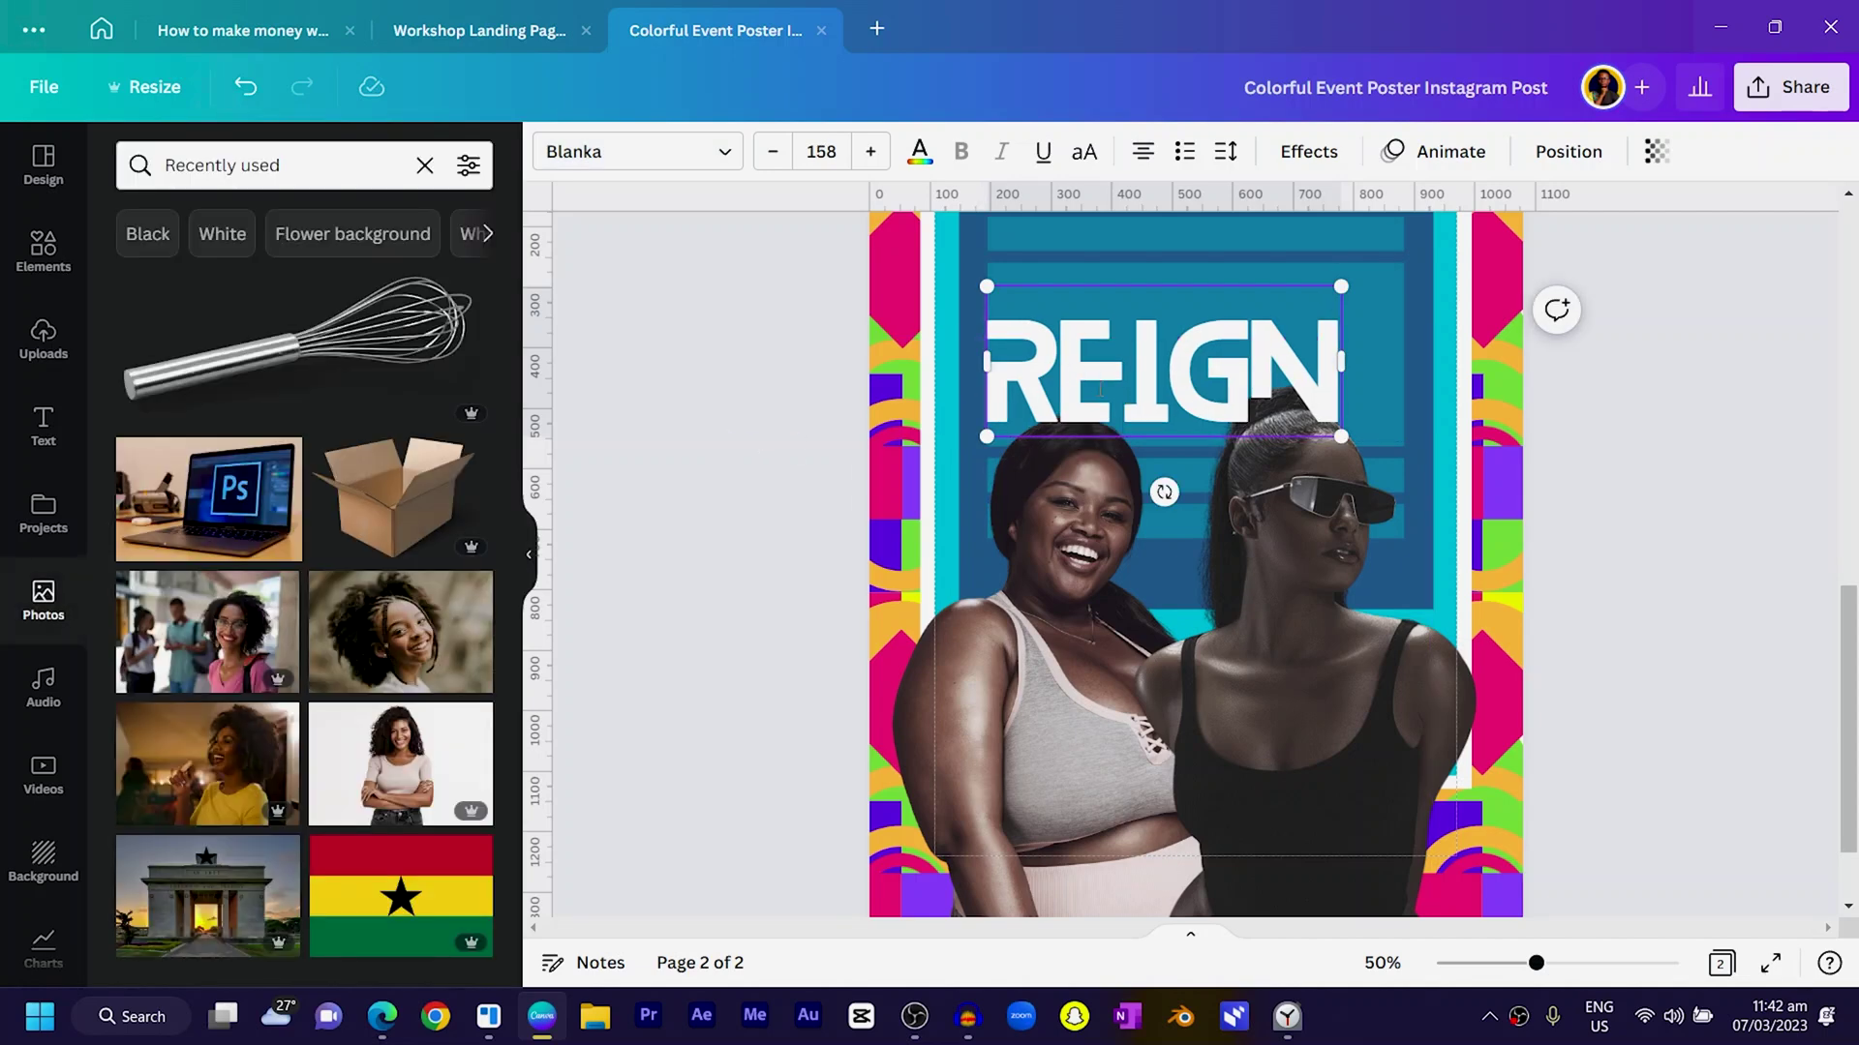
Center the REIGN title within the large teal panel above the women's heads and enlarge it to size 176.
{"action": "left_click", "coordinate": [782, 349]}
{"action": "left_click_drag", "start_coordinate": [1206, 376], "coordinate": [1217, 334]}
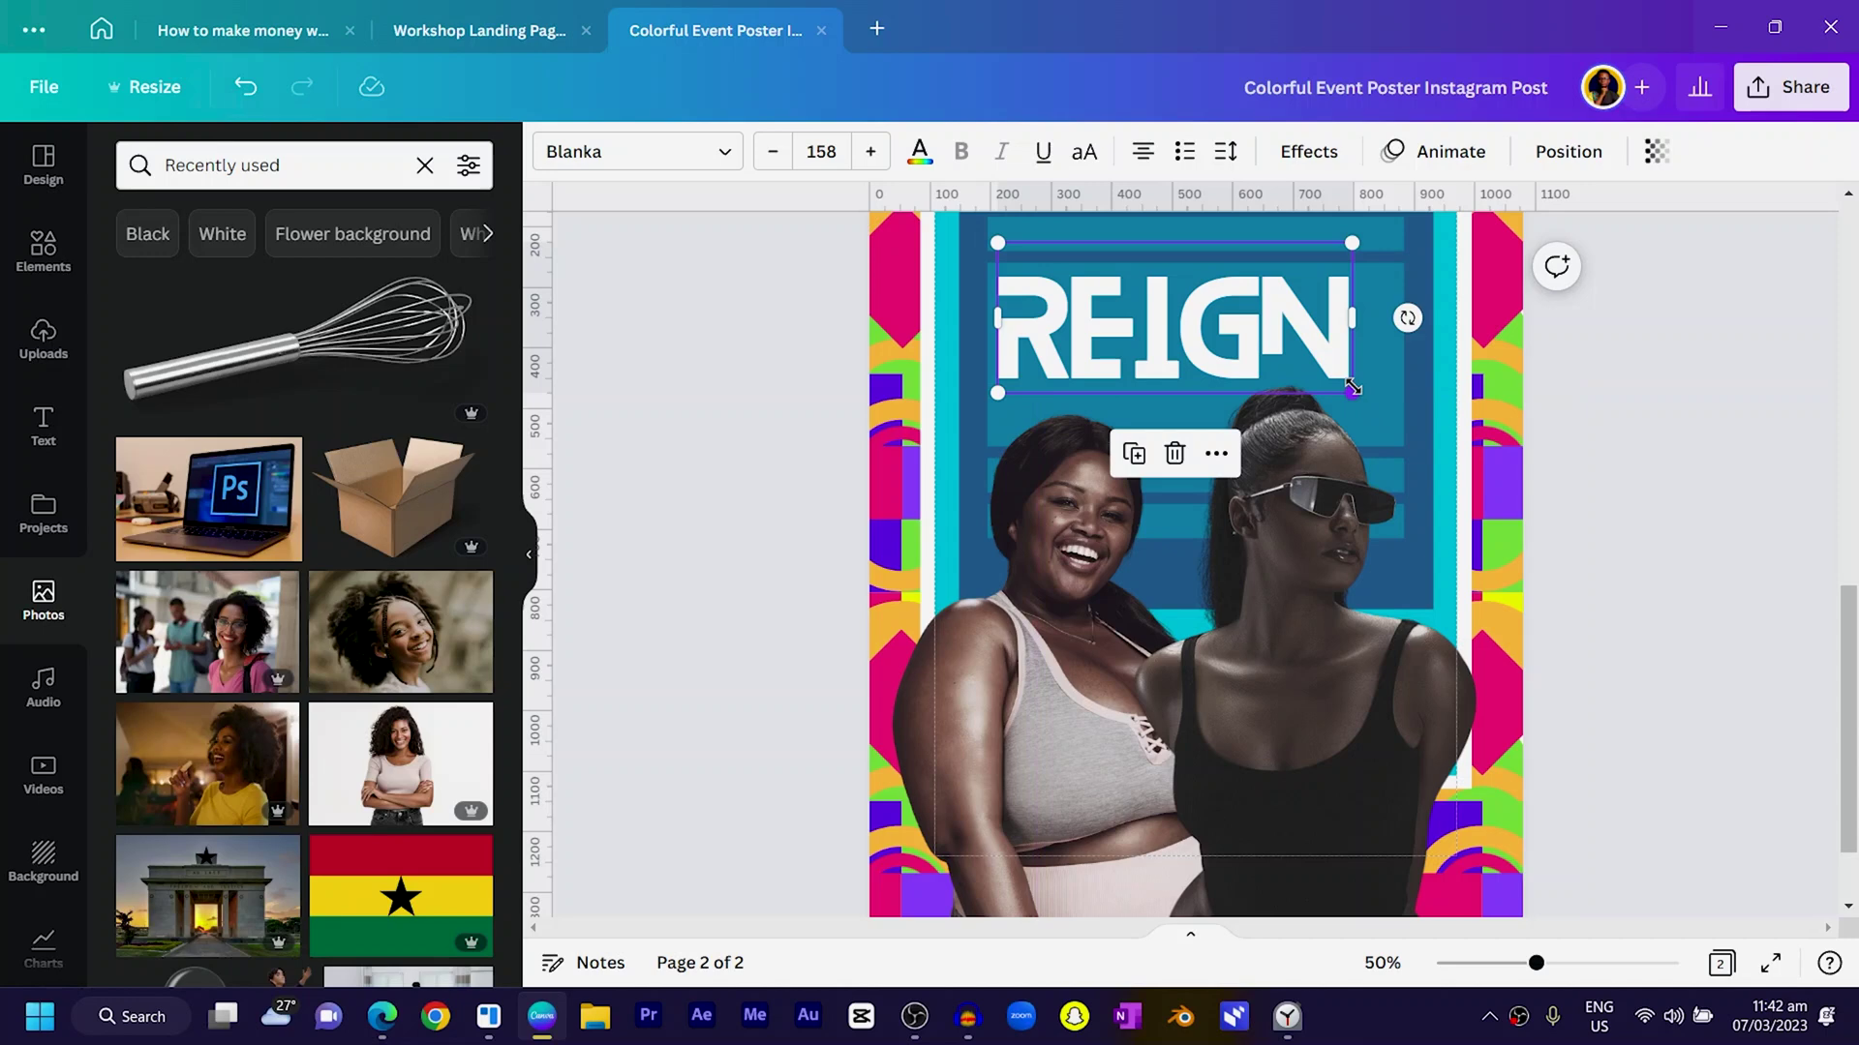
{"action": "left_click_drag", "start_coordinate": [1353, 387], "coordinate": [1396, 413]}
{"action": "scroll", "coordinate": [1205, 588], "scroll_direction": "up", "scroll_amount": 3}
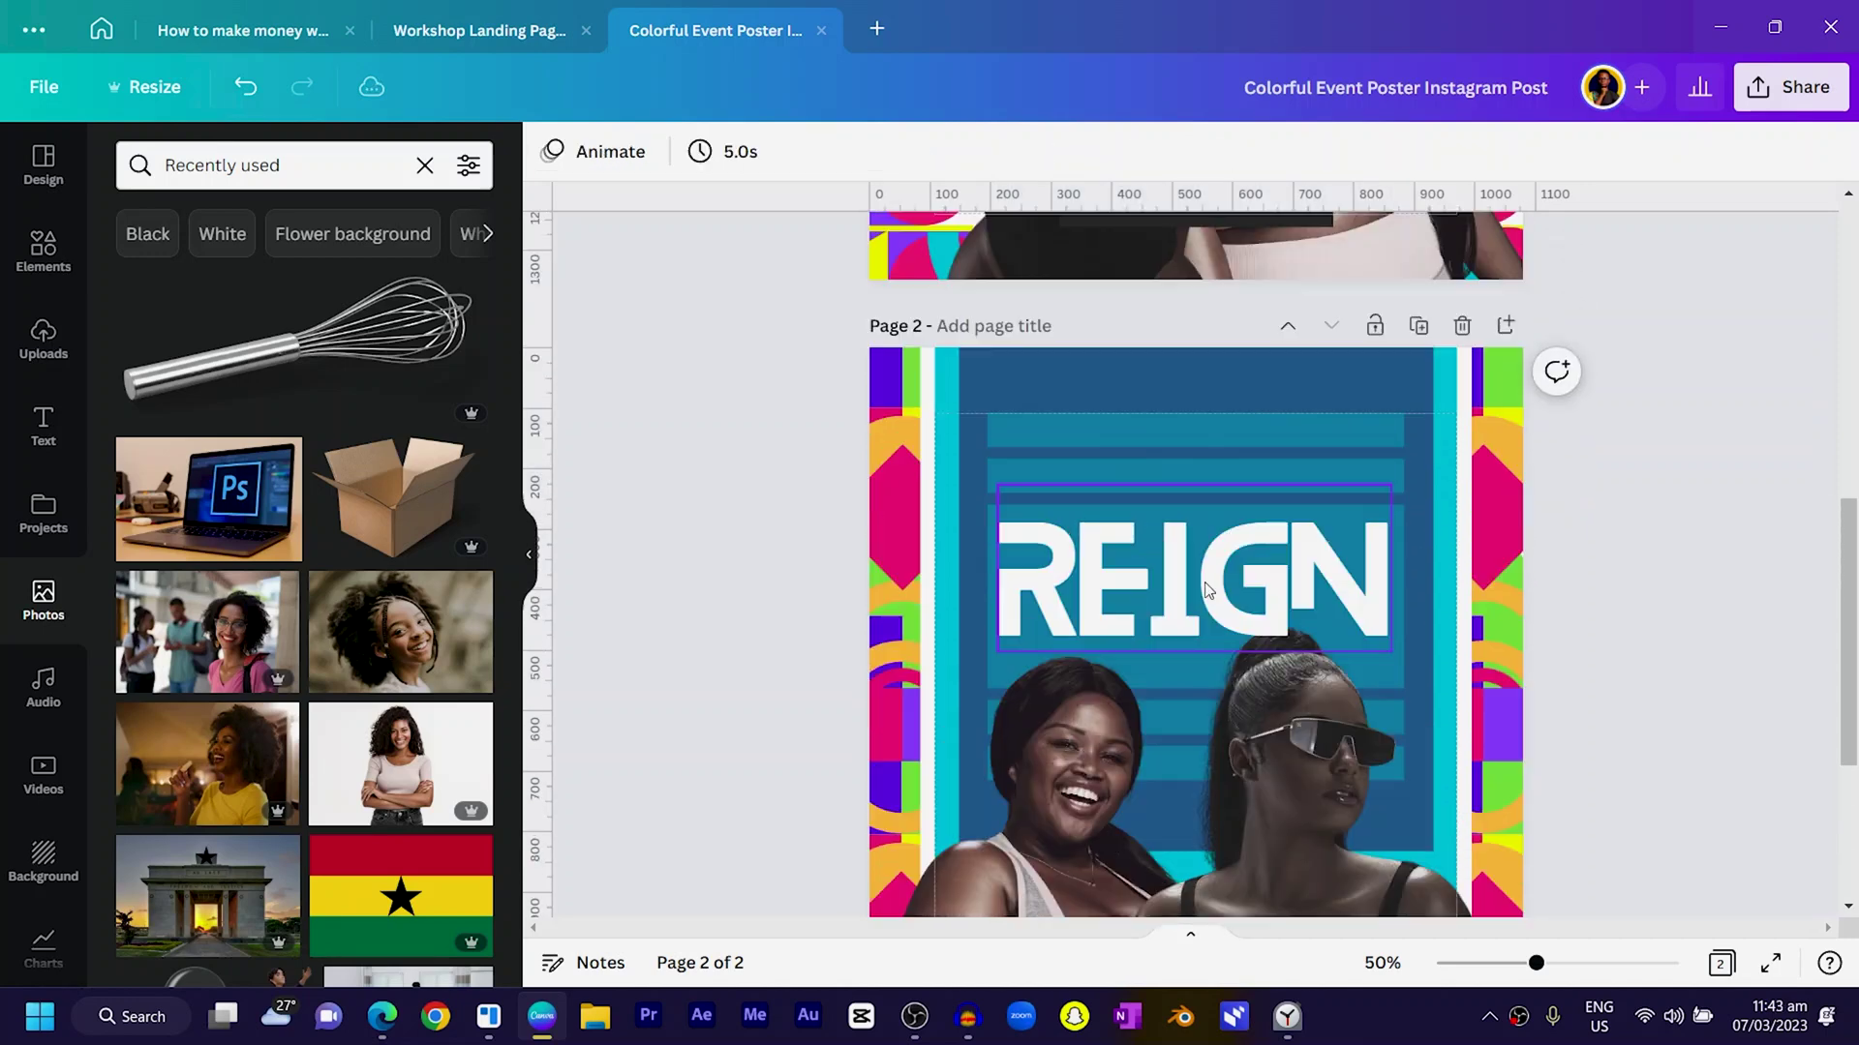
{"action": "left_click", "coordinate": [1205, 589]}
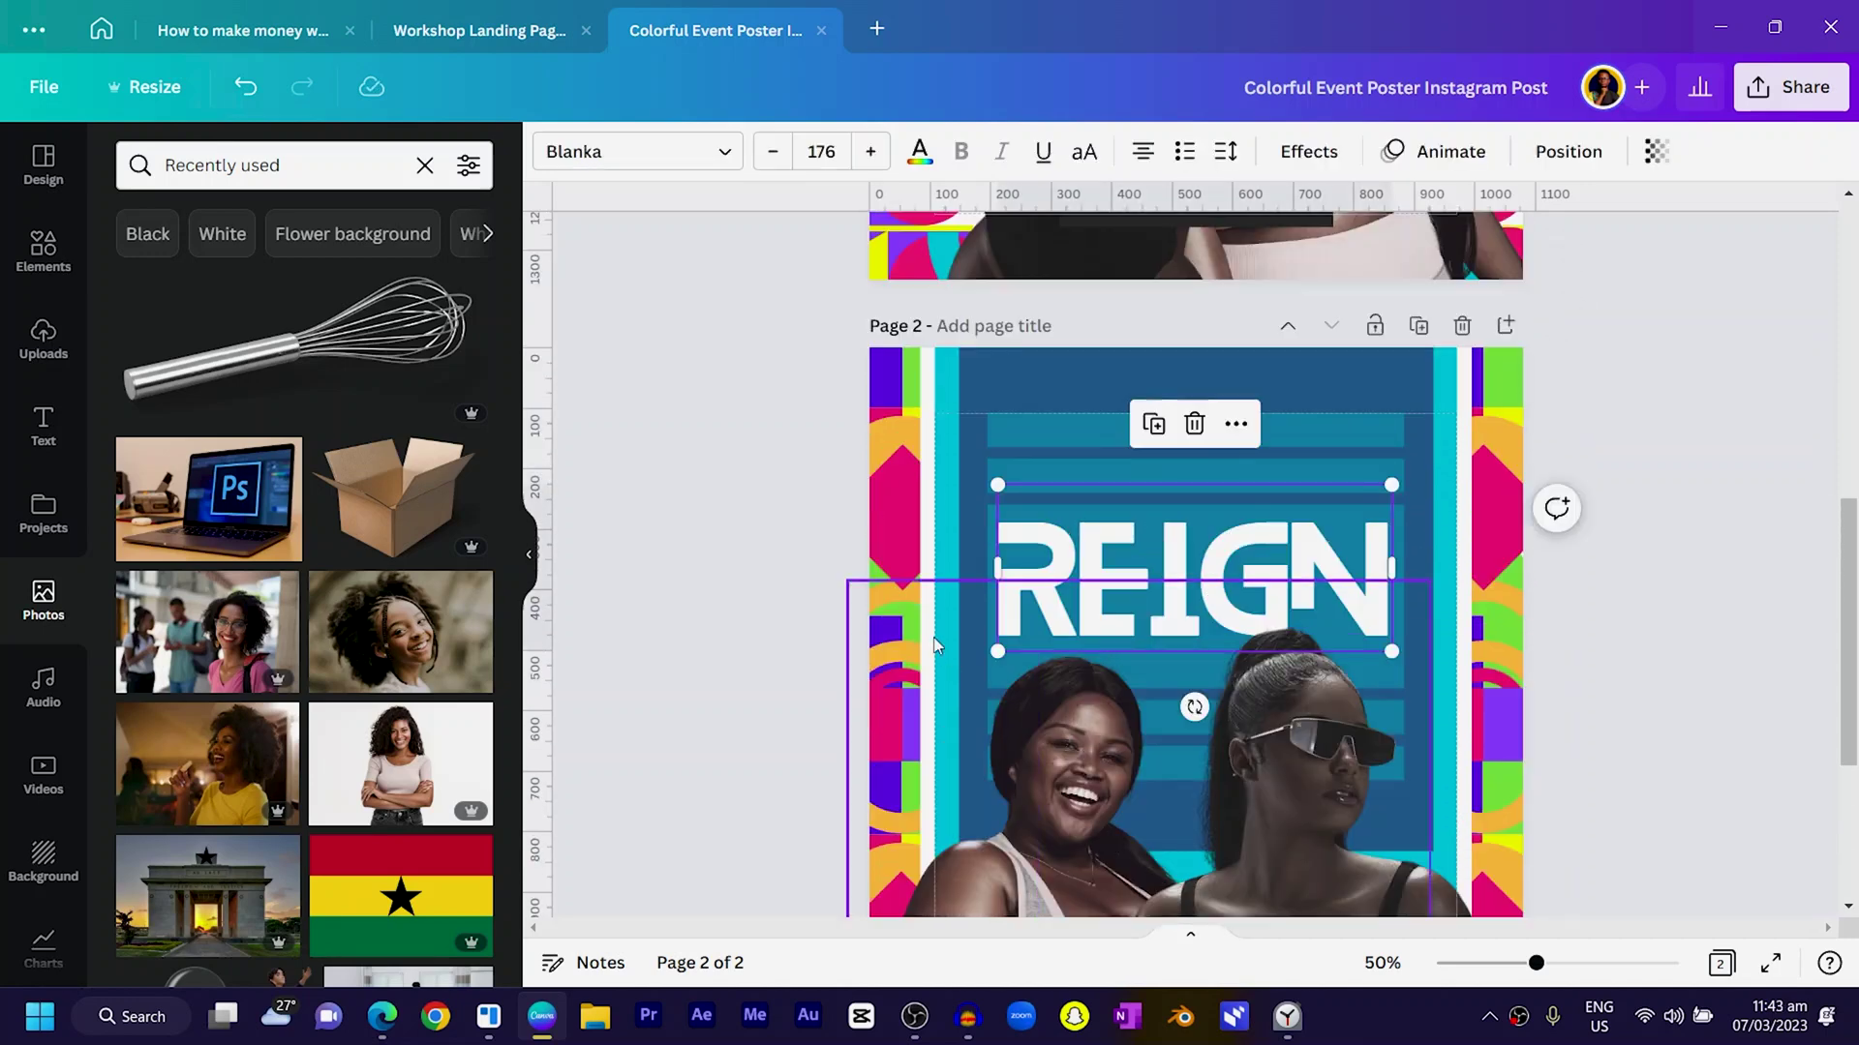
{"action": "left_click", "coordinate": [802, 503]}
{"action": "left_click", "coordinate": [1284, 557]}
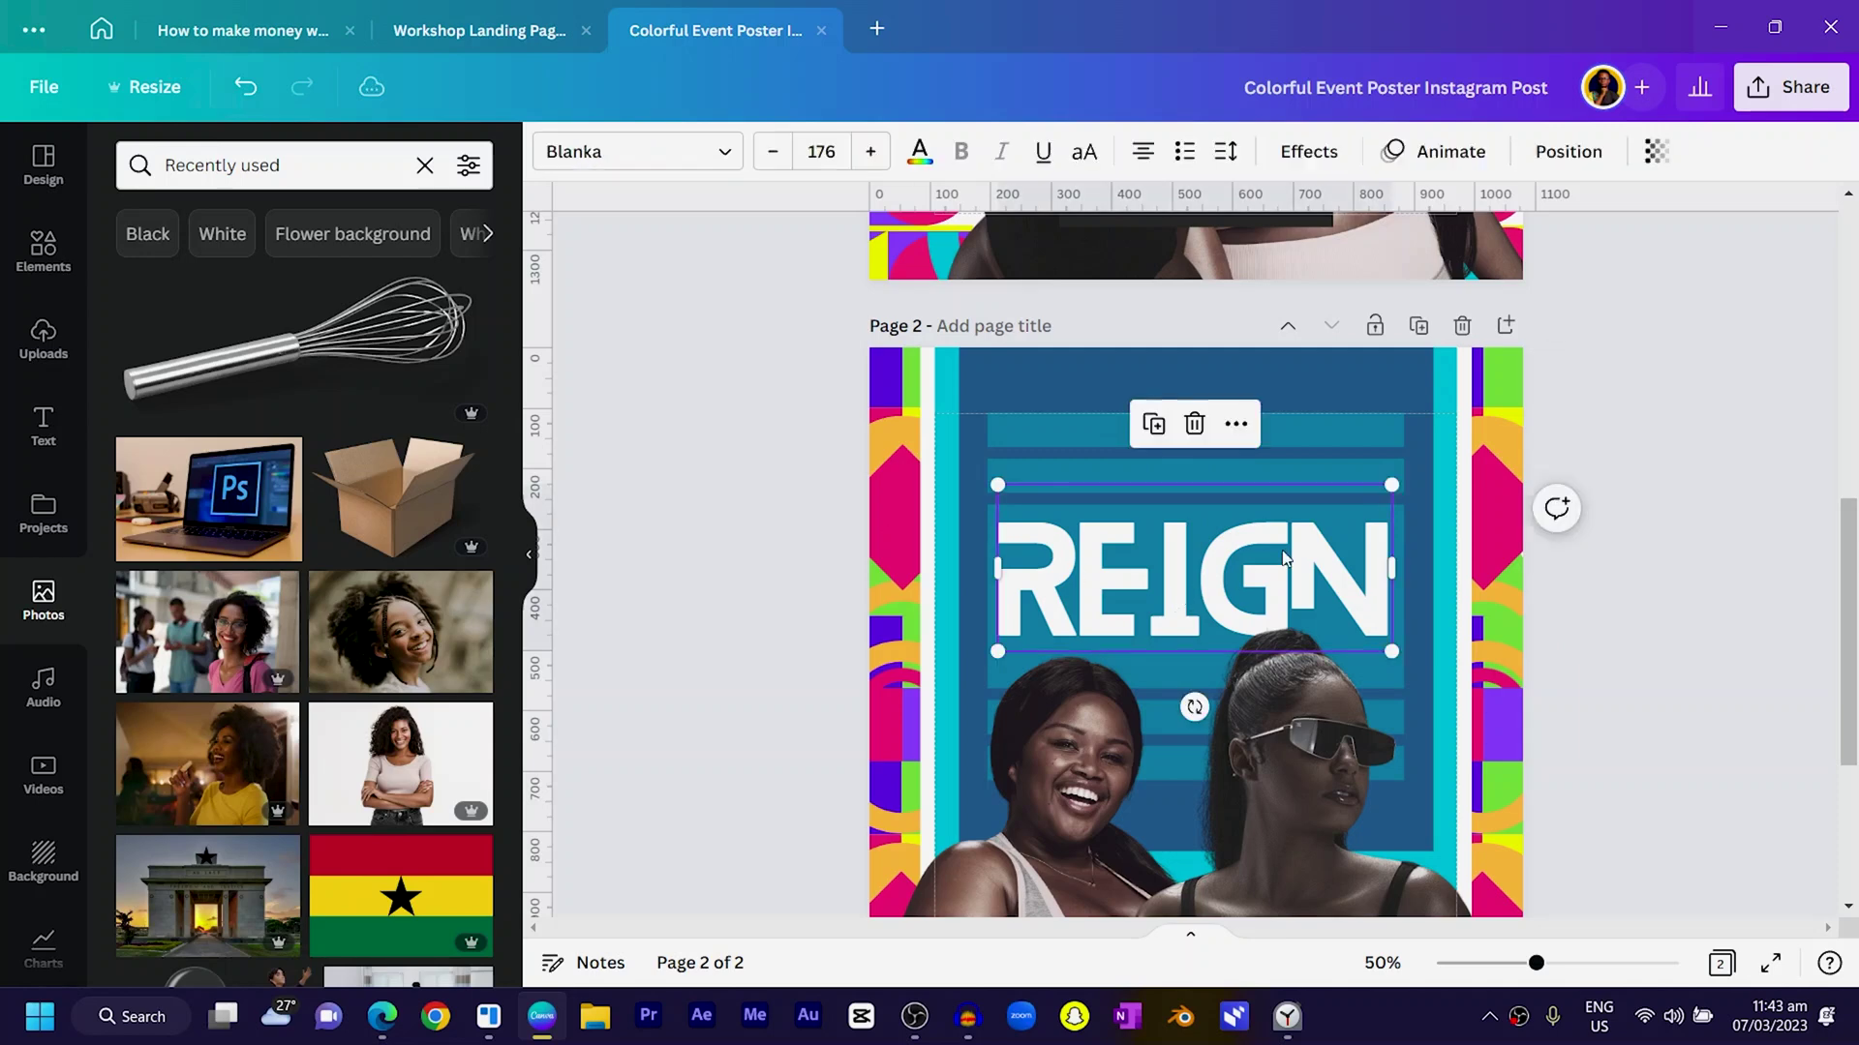
{"action": "left_click_drag", "start_coordinate": [1285, 557], "coordinate": [1286, 559]}
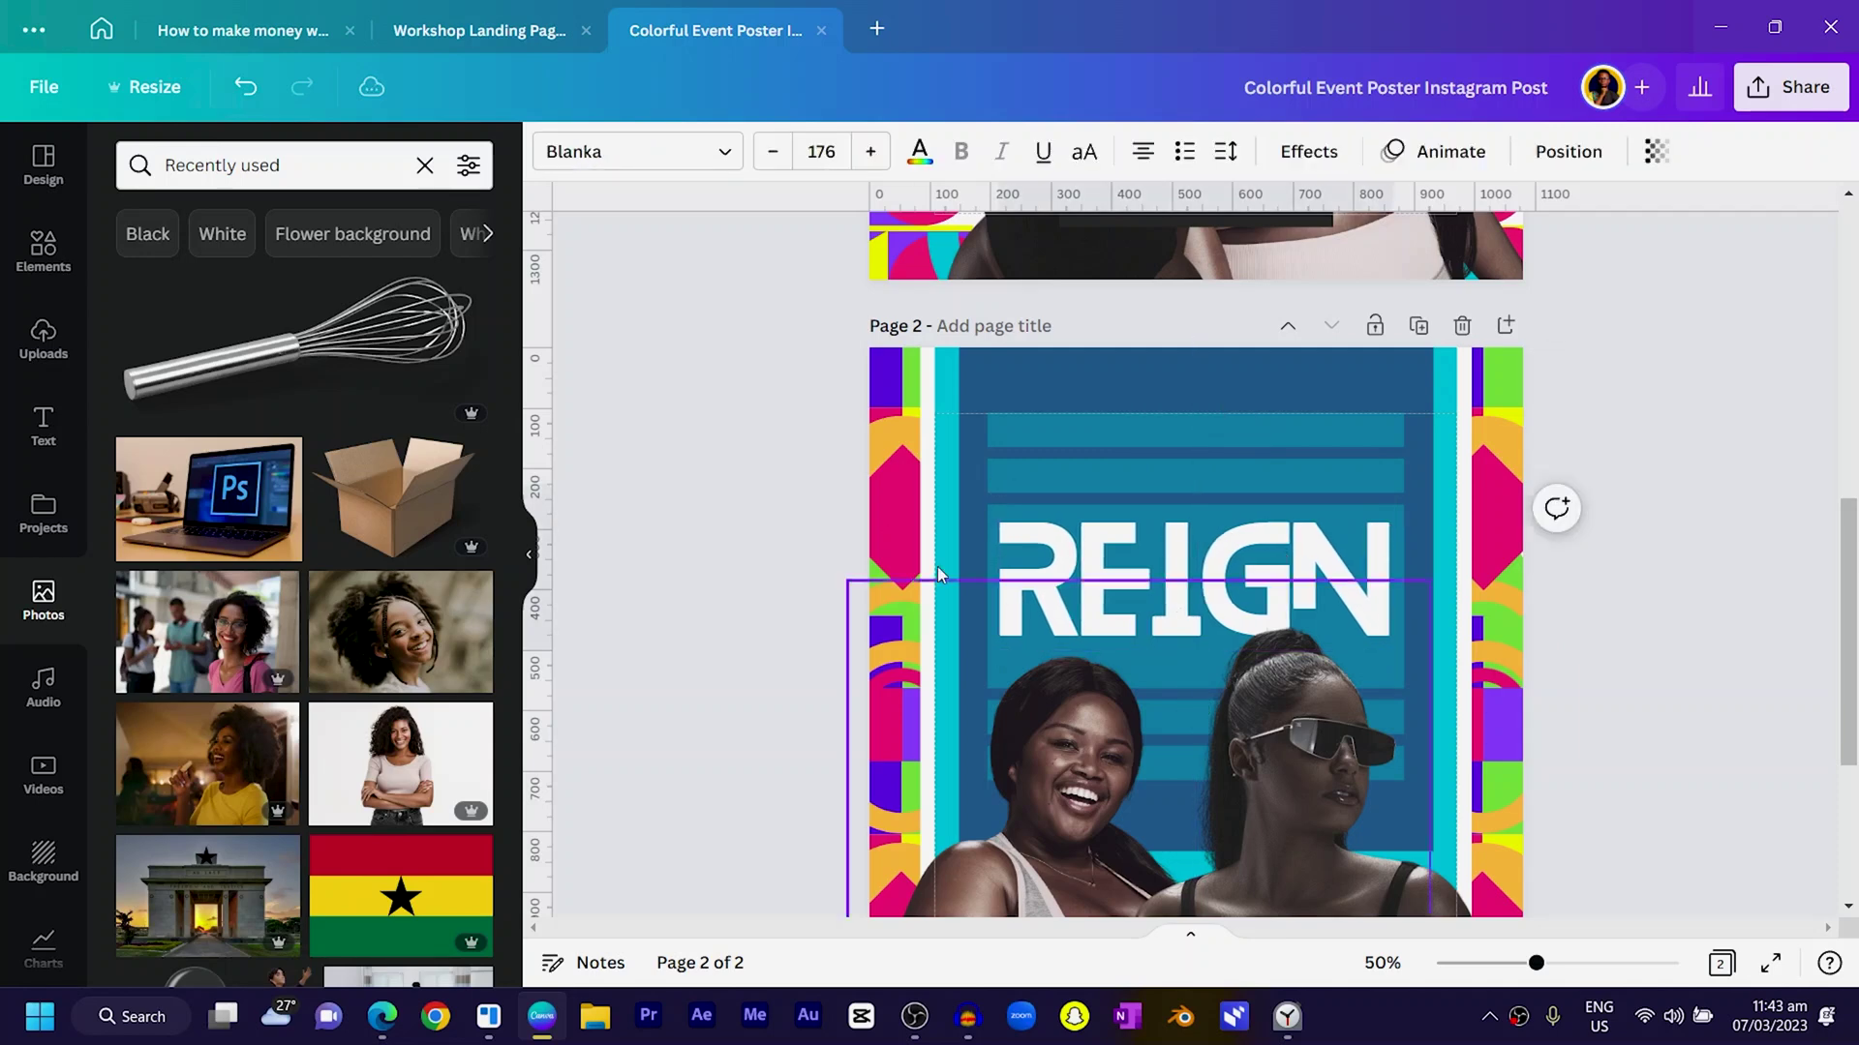
{"action": "left_click", "coordinate": [660, 472]}
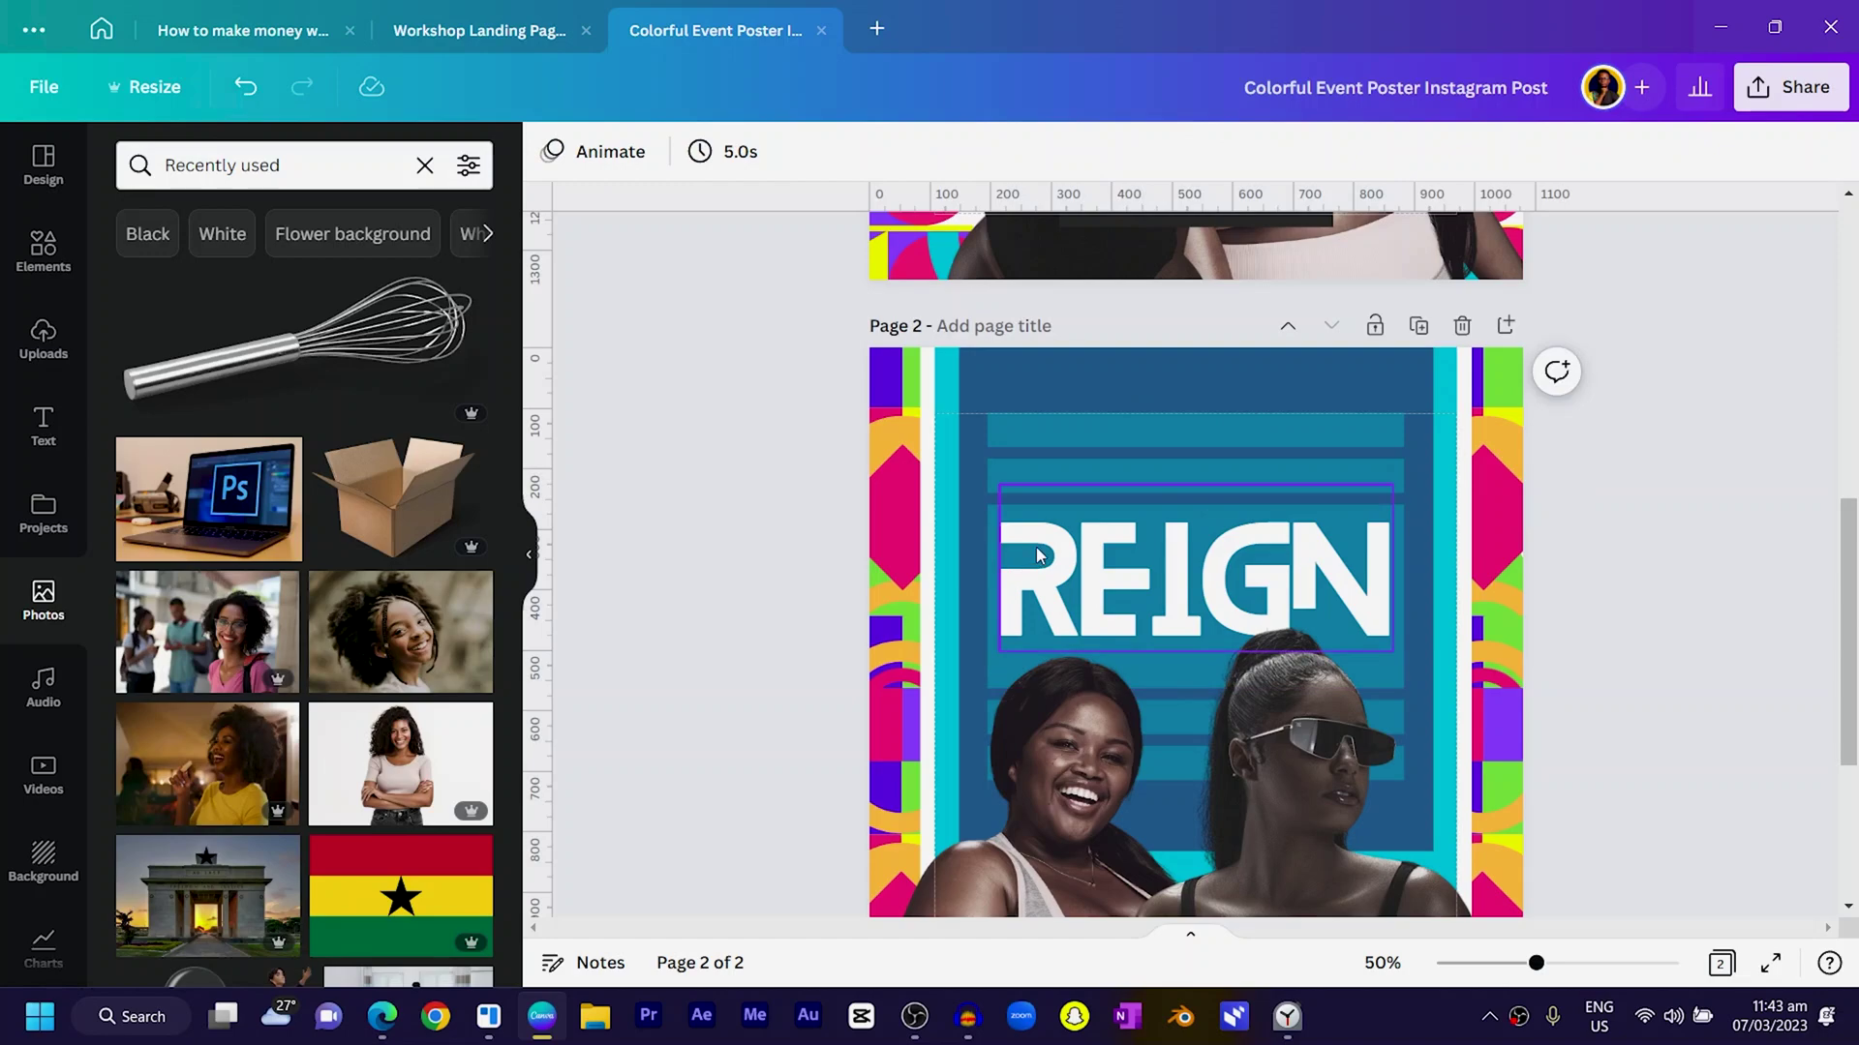
Copy the COLORFUL MUSIC CONCERT subtitle from page 1 onto the teal bar above REIGN on page 2, with a slightly wider text box.
{"action": "scroll", "coordinate": [1125, 610], "scroll_direction": "up", "scroll_amount": 10}
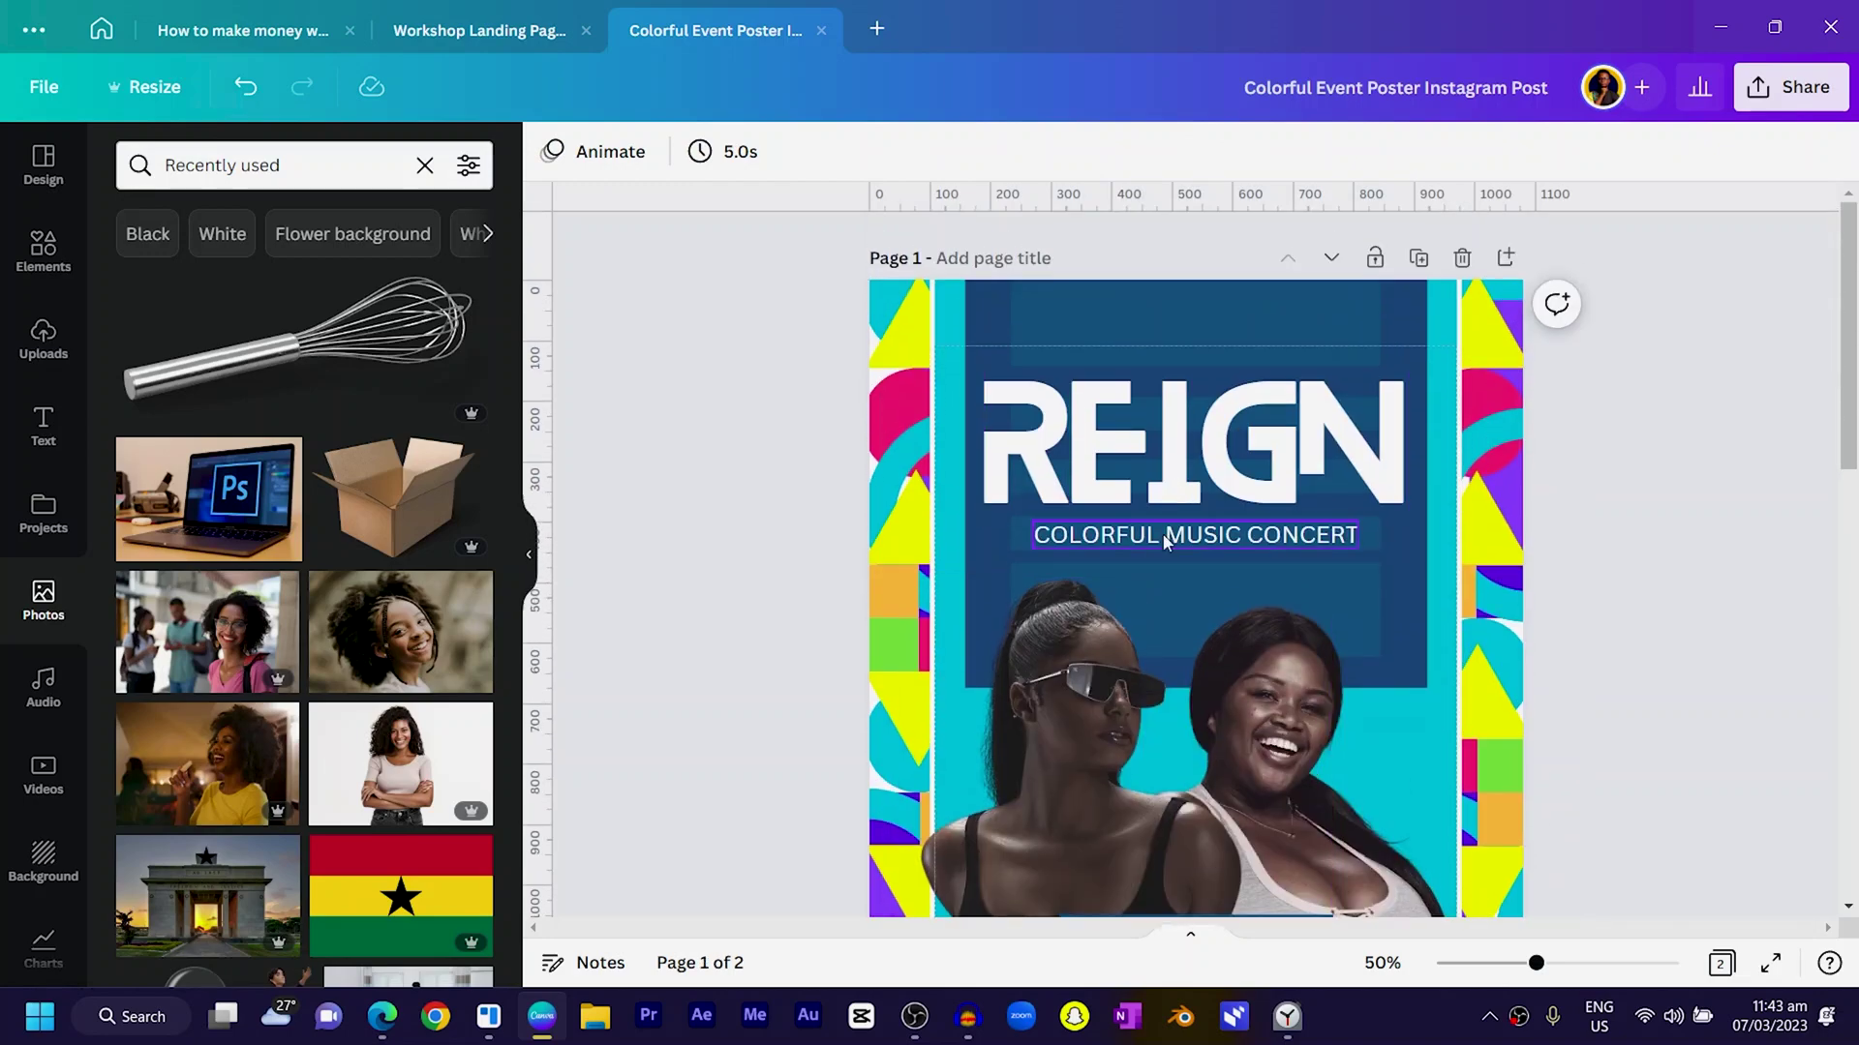
{"action": "left_click_drag", "start_coordinate": [1164, 532], "coordinate": [1166, 584]}
{"action": "scroll", "coordinate": [1167, 569], "scroll_direction": "down", "scroll_amount": 8}
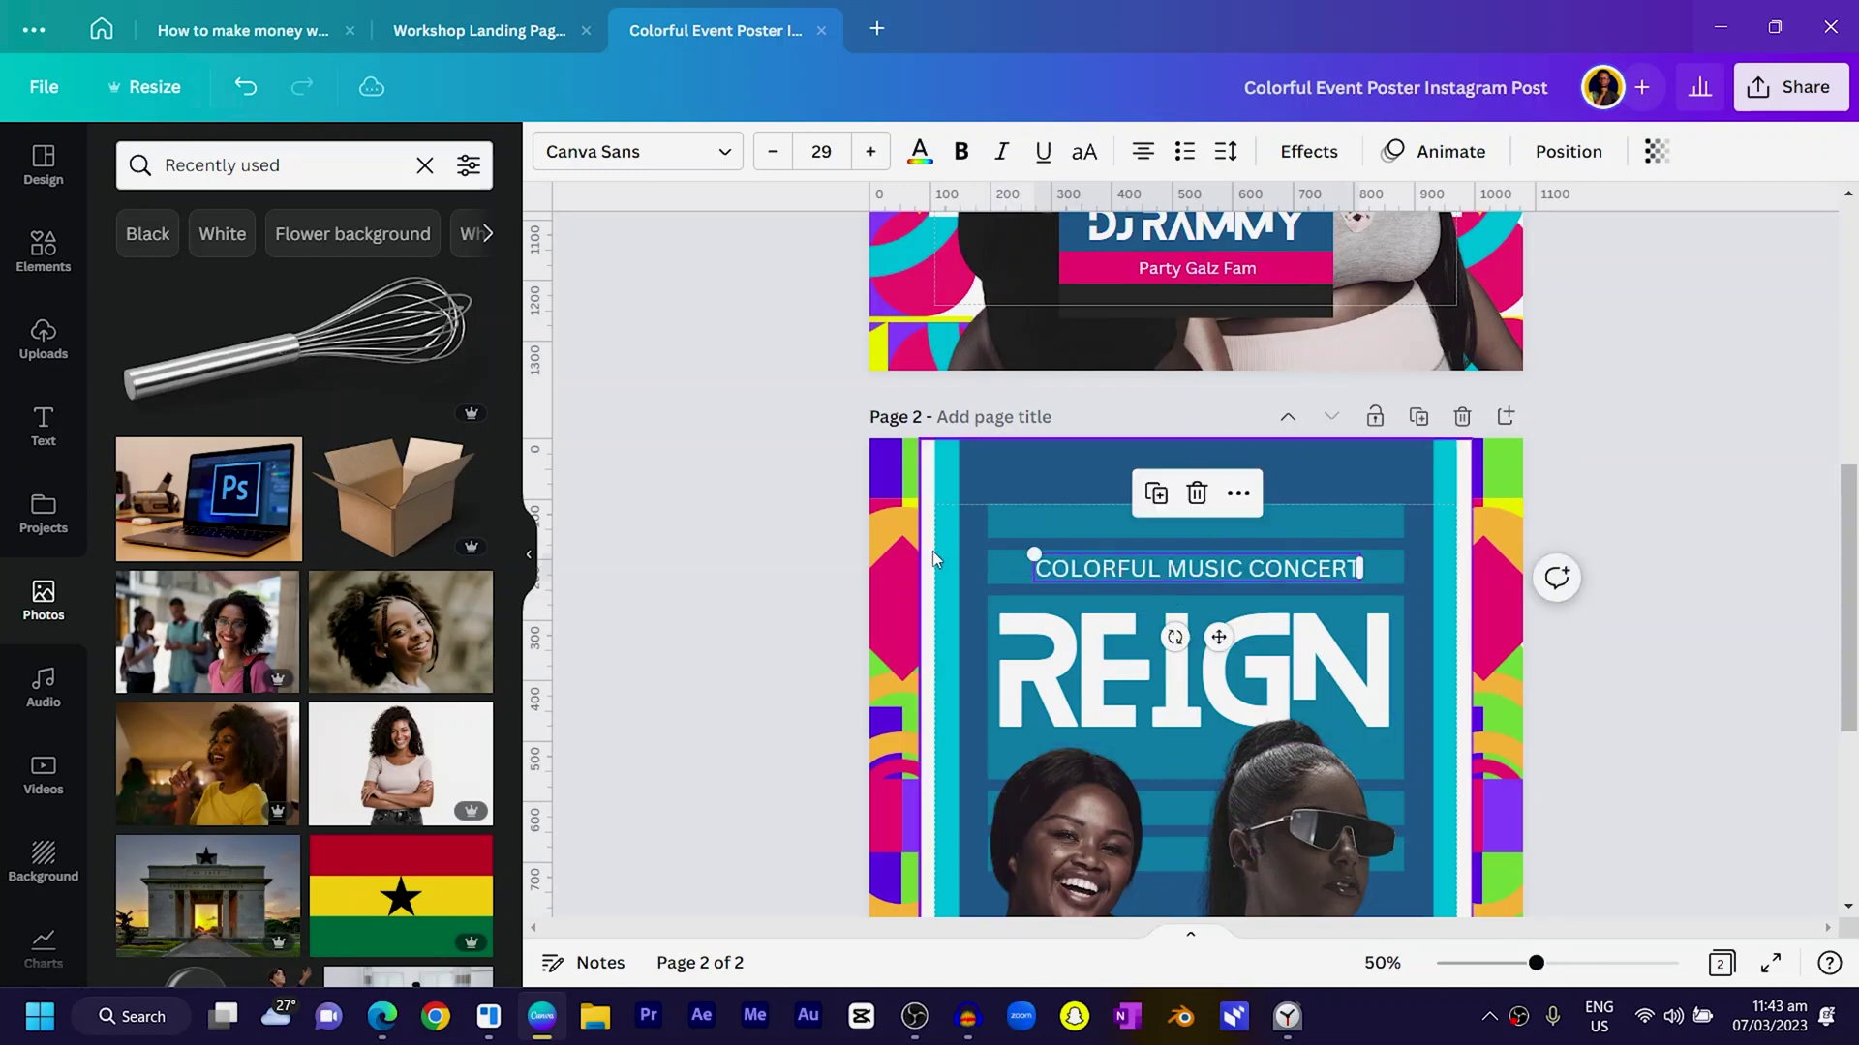
{"action": "left_click_drag", "start_coordinate": [1028, 570], "coordinate": [1004, 581]}
Copy the DJ nameplate with its pink Party Galz Fam strip from page 1 to the lower part of page 2, over the women.
{"action": "scroll", "coordinate": [1198, 595], "scroll_direction": "down", "scroll_amount": 5}
{"action": "left_click", "coordinate": [1198, 594]}
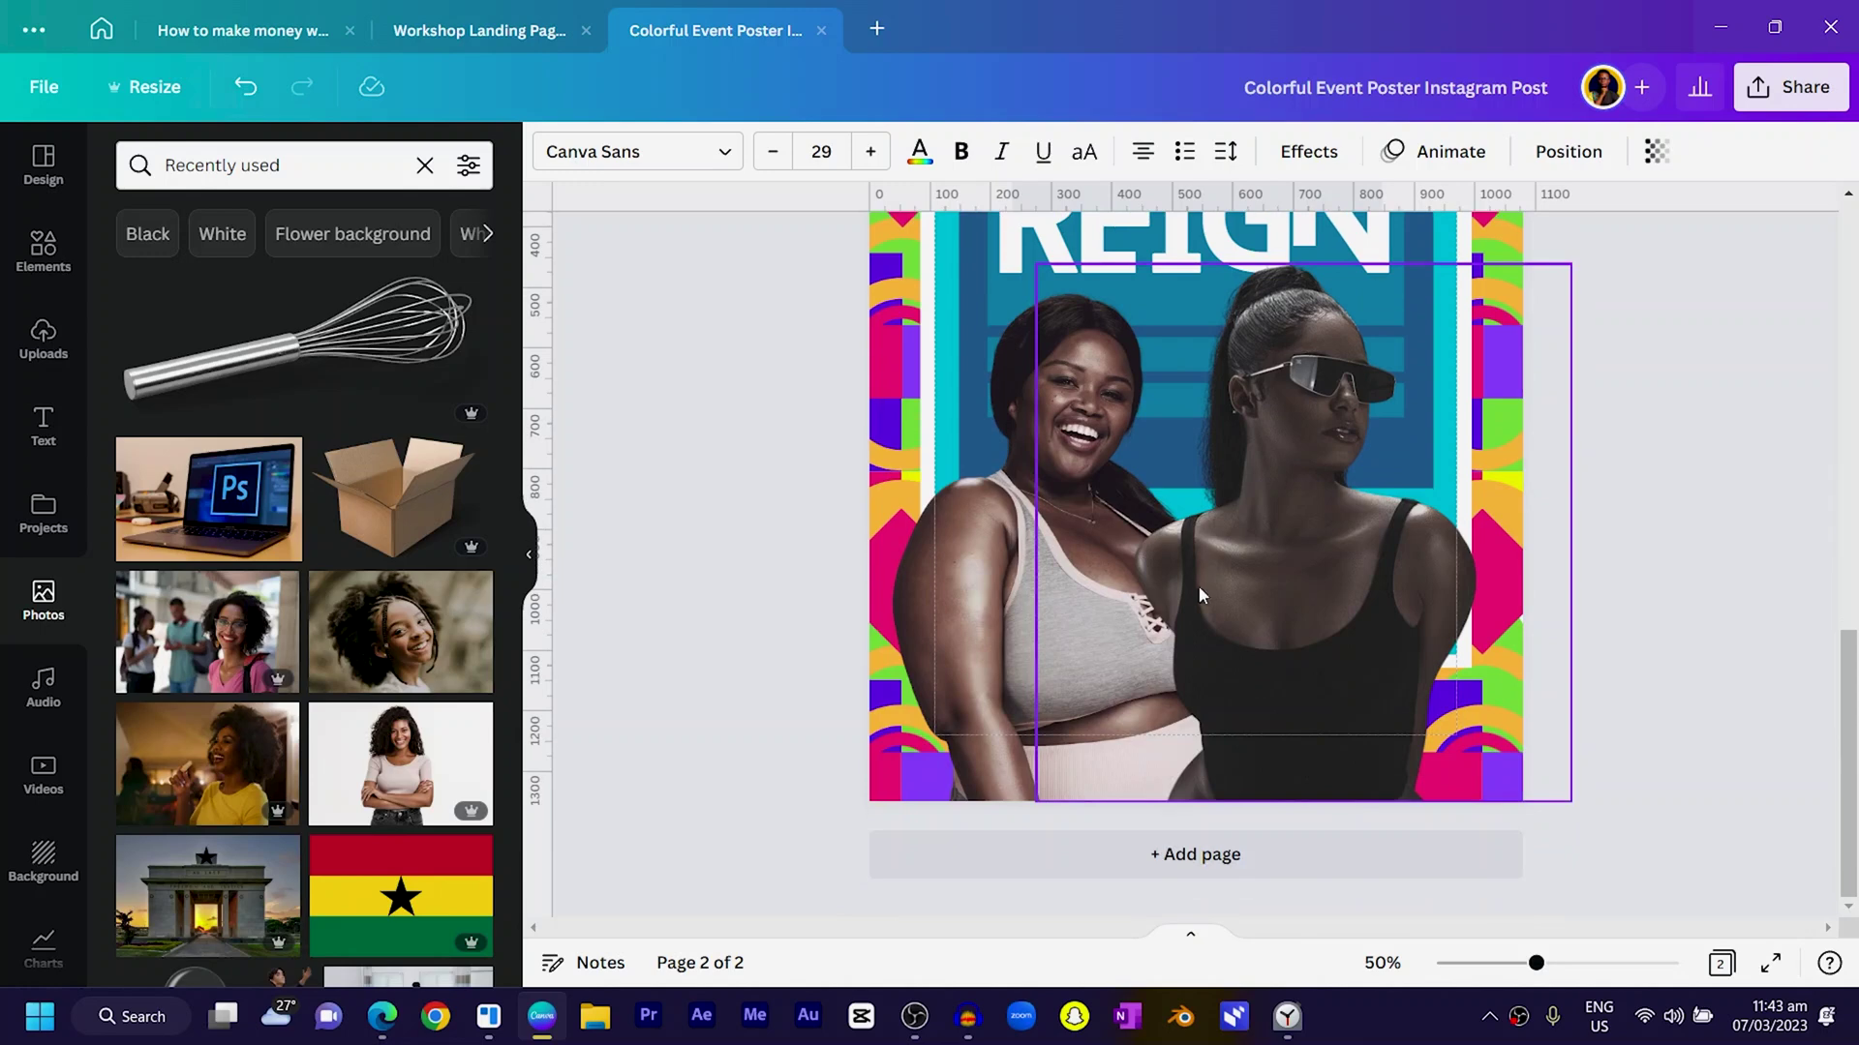
{"action": "scroll", "coordinate": [1206, 581], "scroll_direction": "up", "scroll_amount": 8}
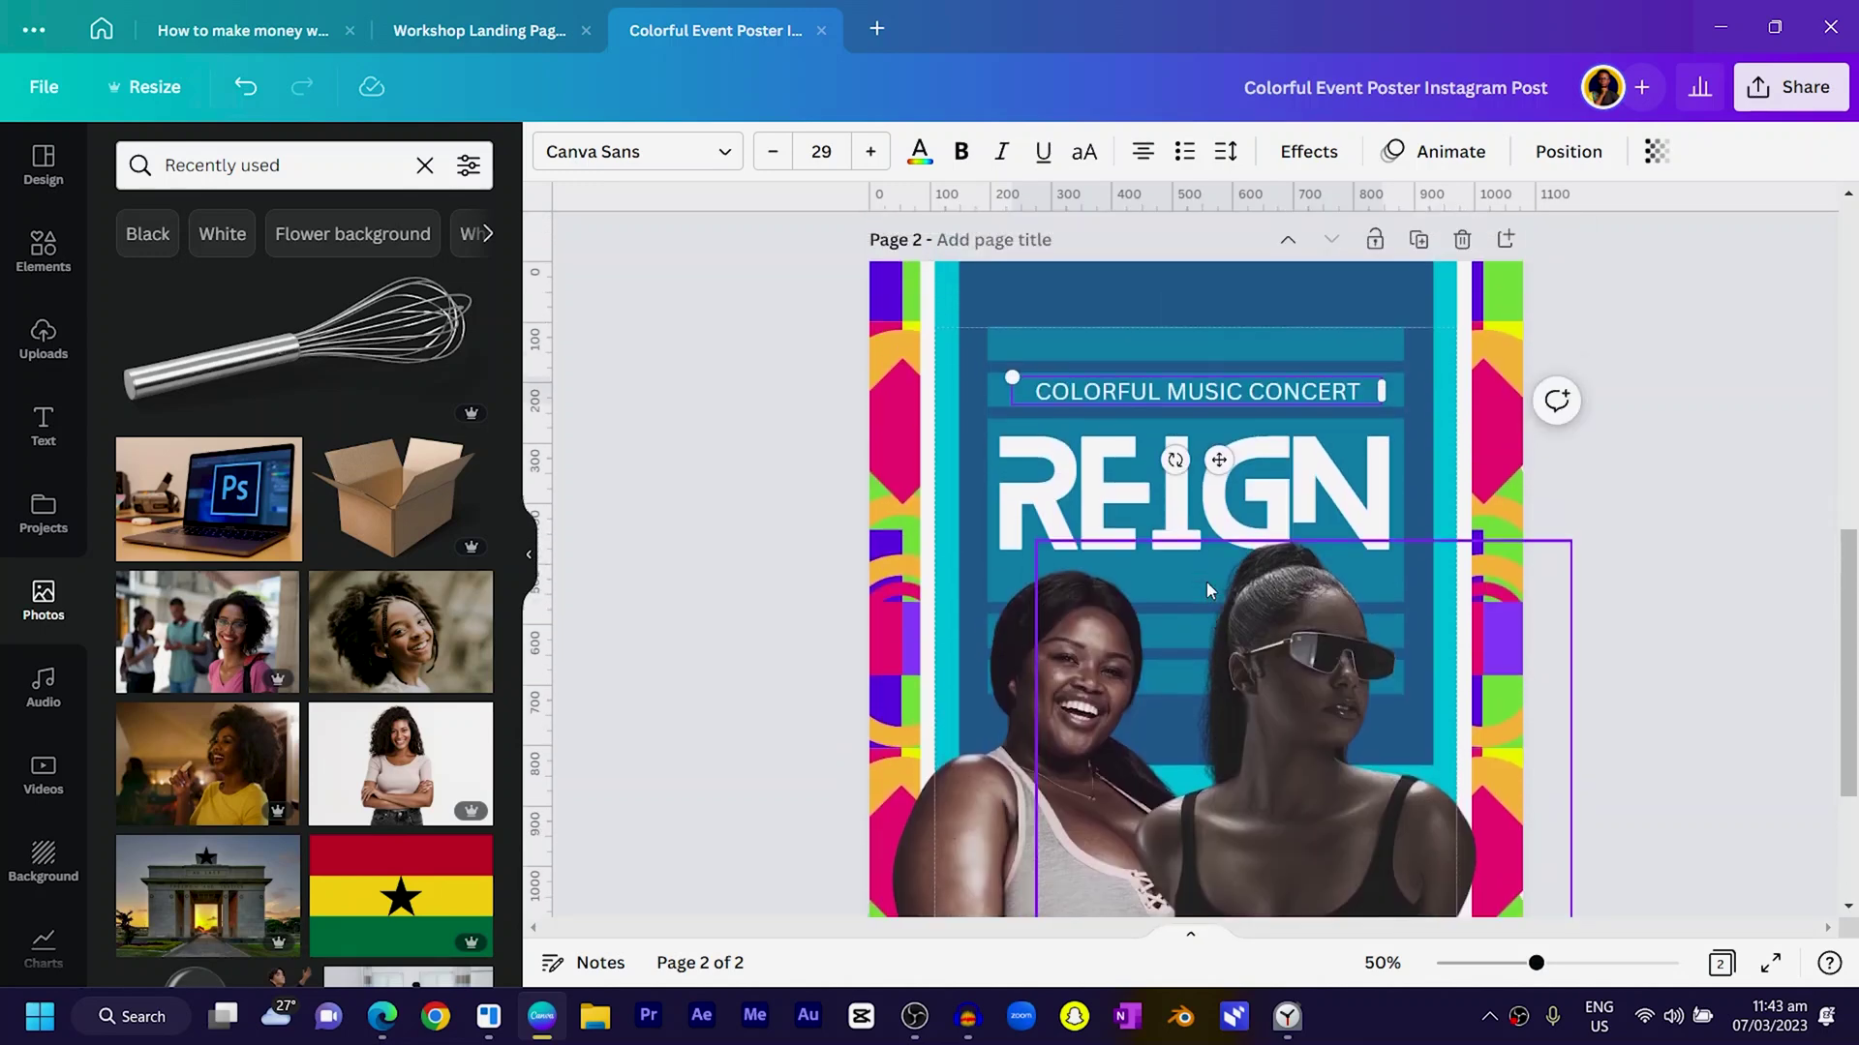
{"action": "left_click", "coordinate": [1082, 631]}
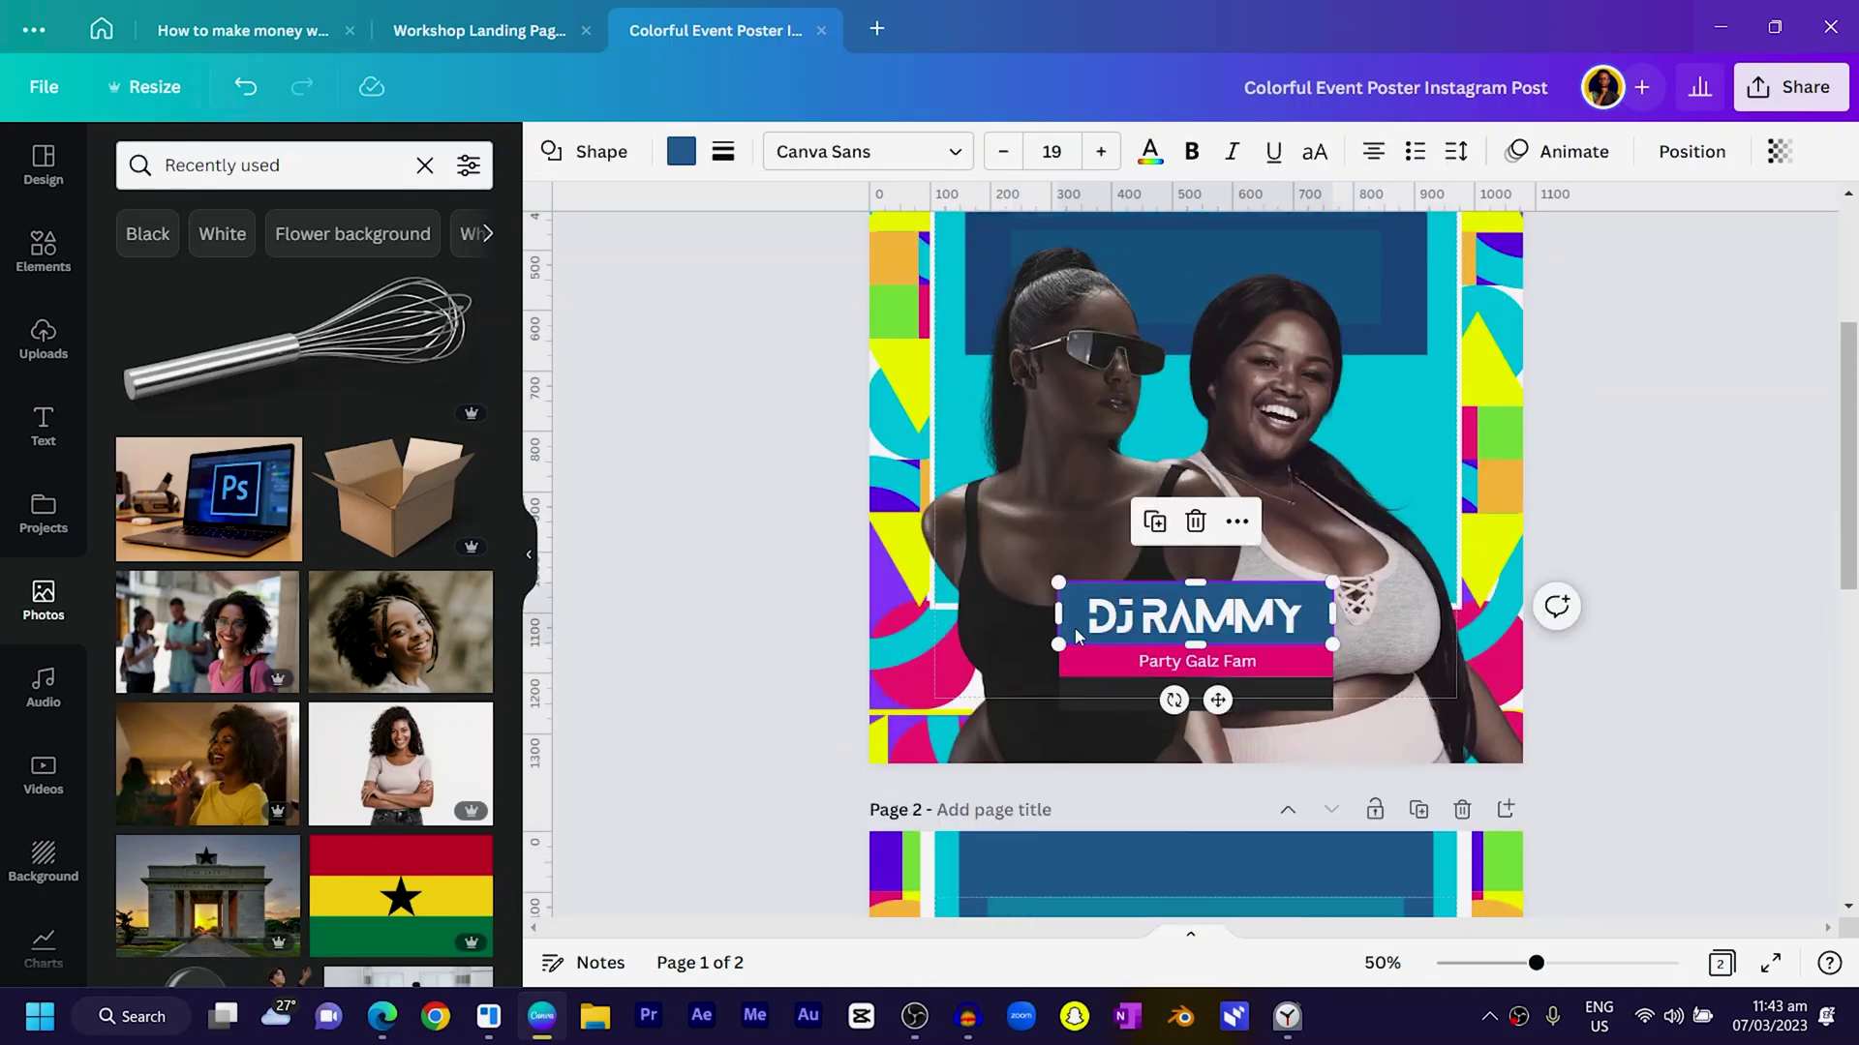
{"action": "left_click", "coordinate": [1183, 627]}
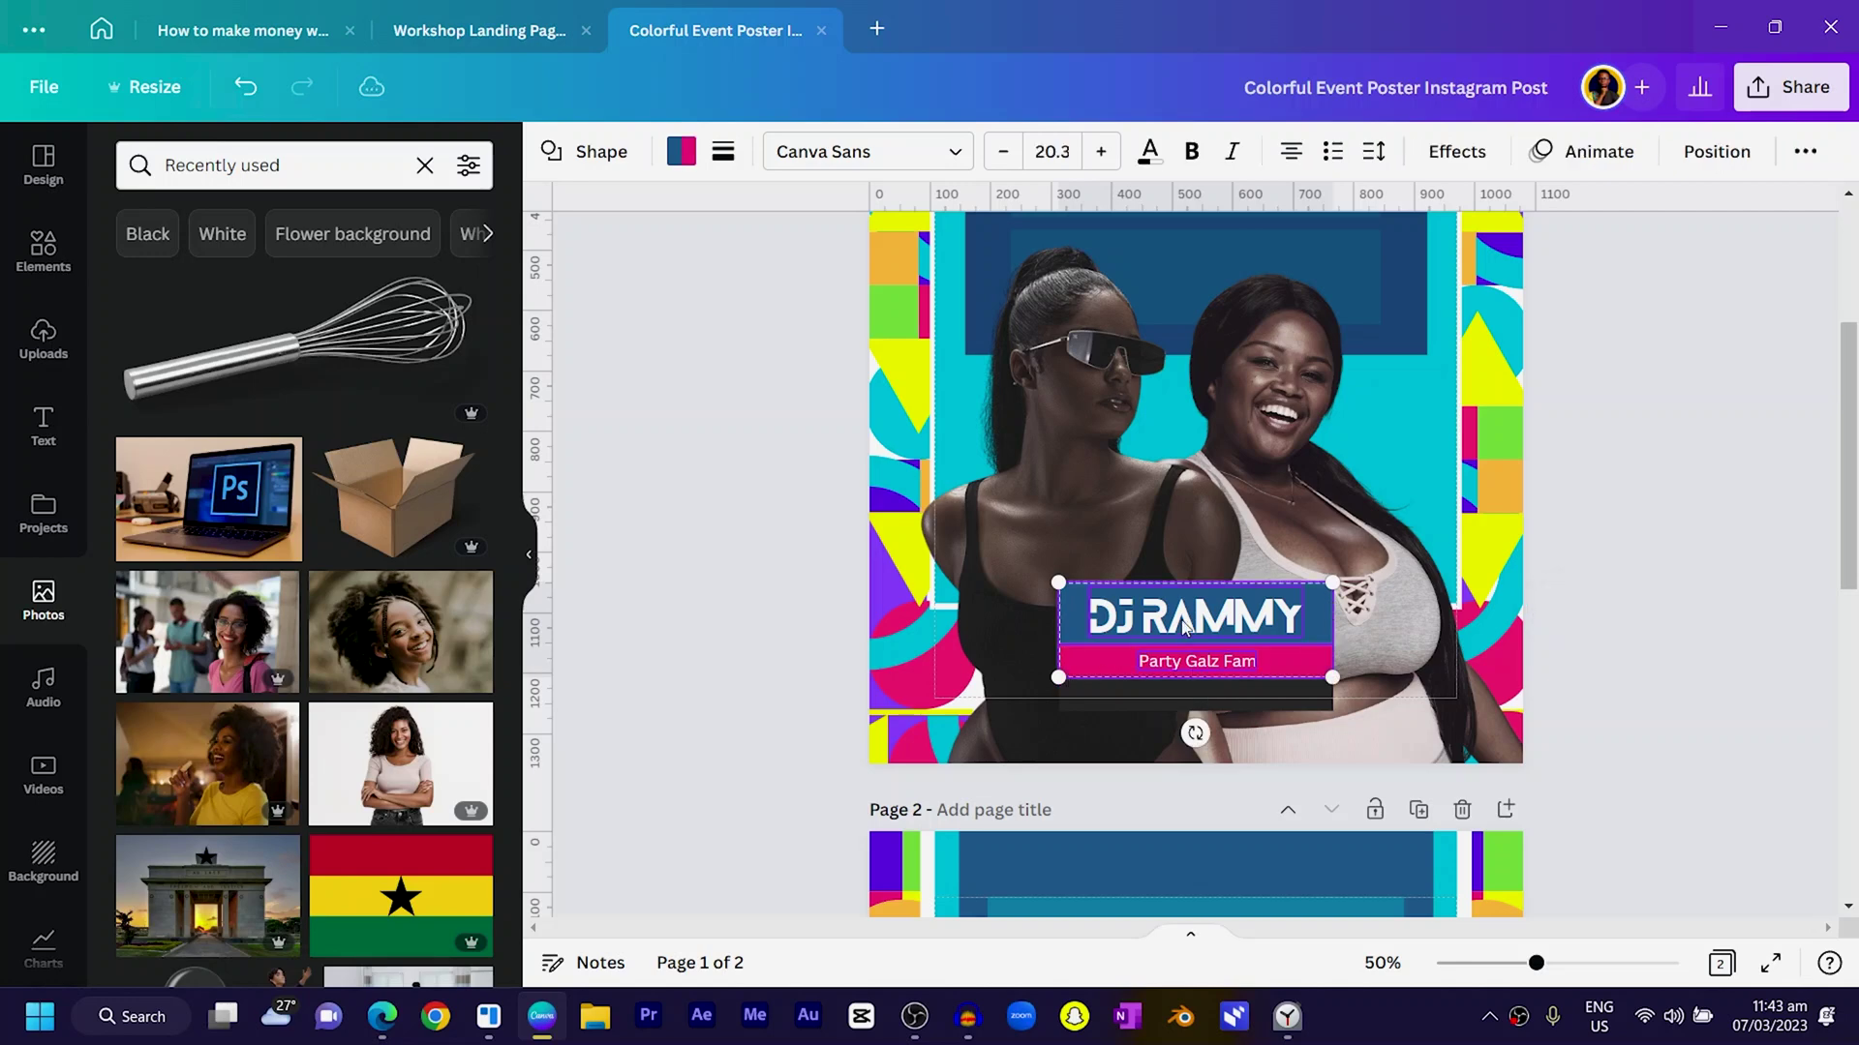
{"action": "left_click_drag", "start_coordinate": [1183, 620], "coordinate": [1159, 660]}
{"action": "scroll", "coordinate": [1181, 612], "scroll_direction": "down", "scroll_amount": 5}
{"action": "left_click", "coordinate": [807, 681]}
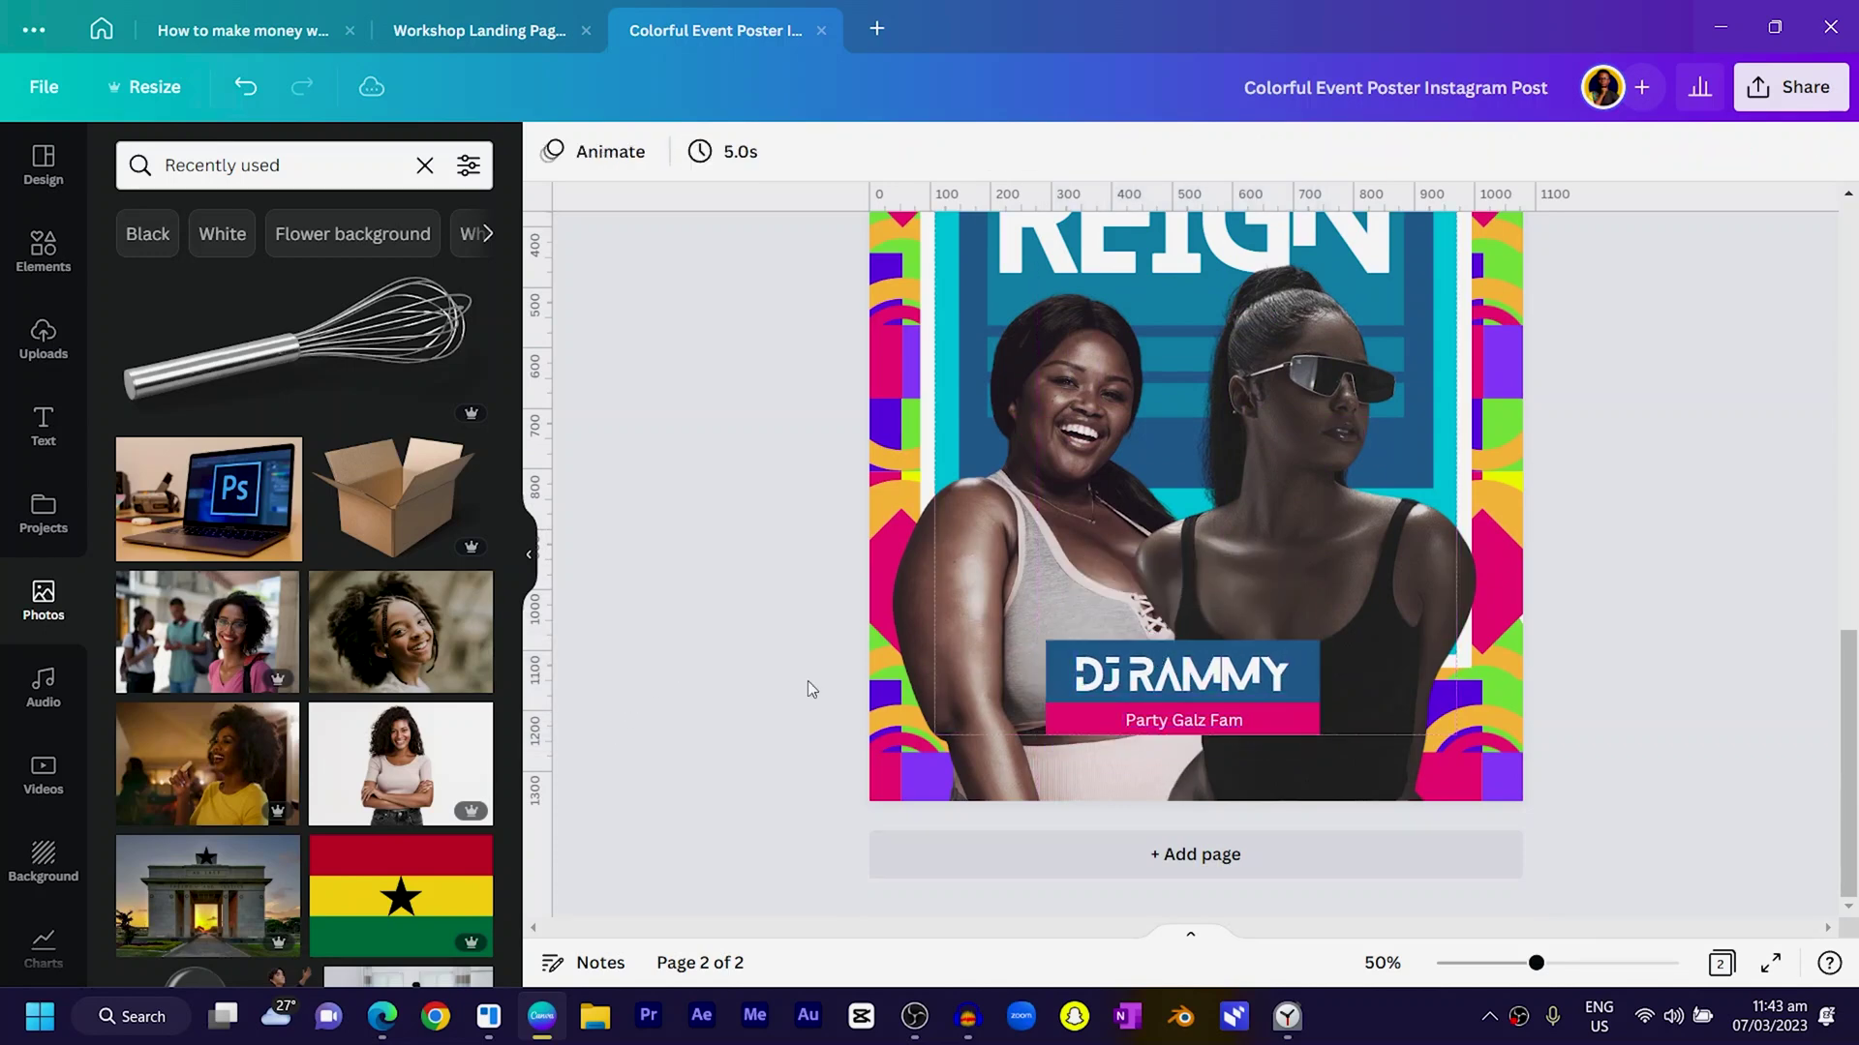
Add a block at each end of the DJ nameplate, matching its full height, with the left one purple and the right one yellow.
{"action": "left_click", "coordinate": [1061, 689]}
{"action": "left_click_drag", "start_coordinate": [1116, 680], "coordinate": [1363, 698]}
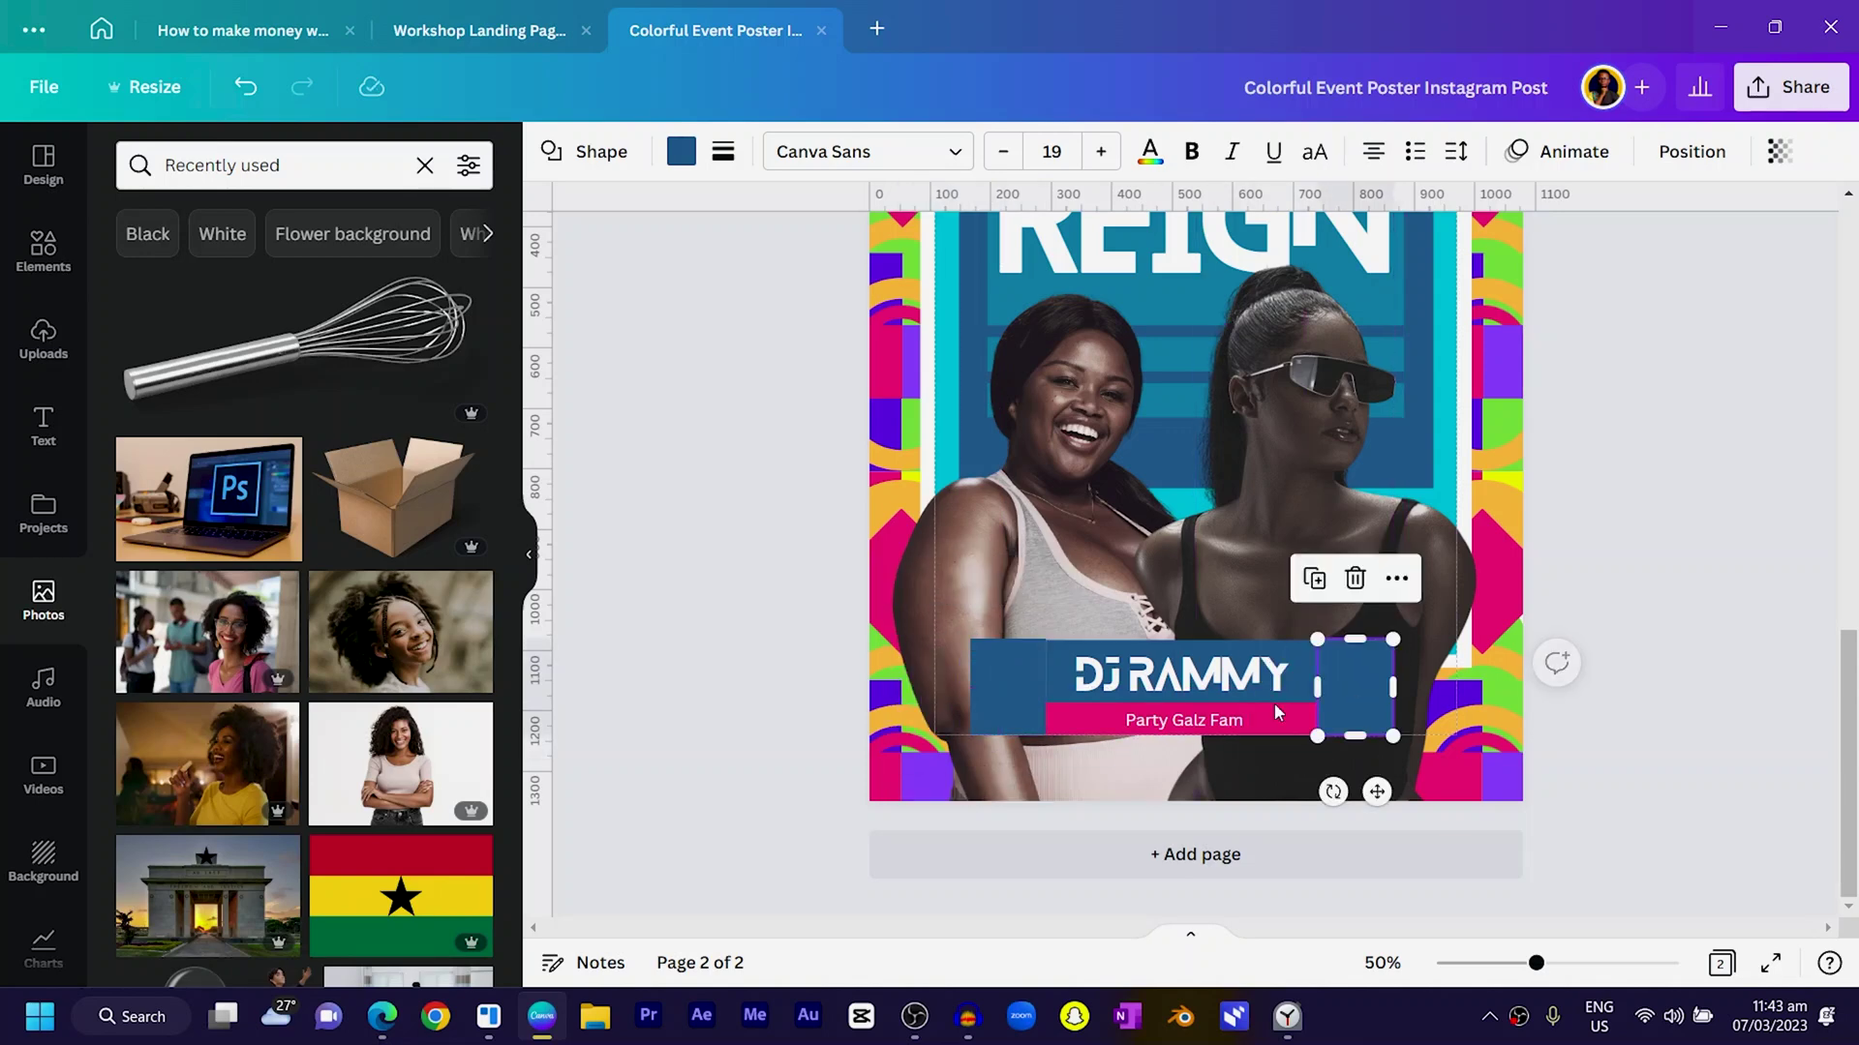
{"action": "left_click", "coordinate": [682, 151]}
{"action": "left_click", "coordinate": [202, 419]}
{"action": "left_click", "coordinate": [975, 686]}
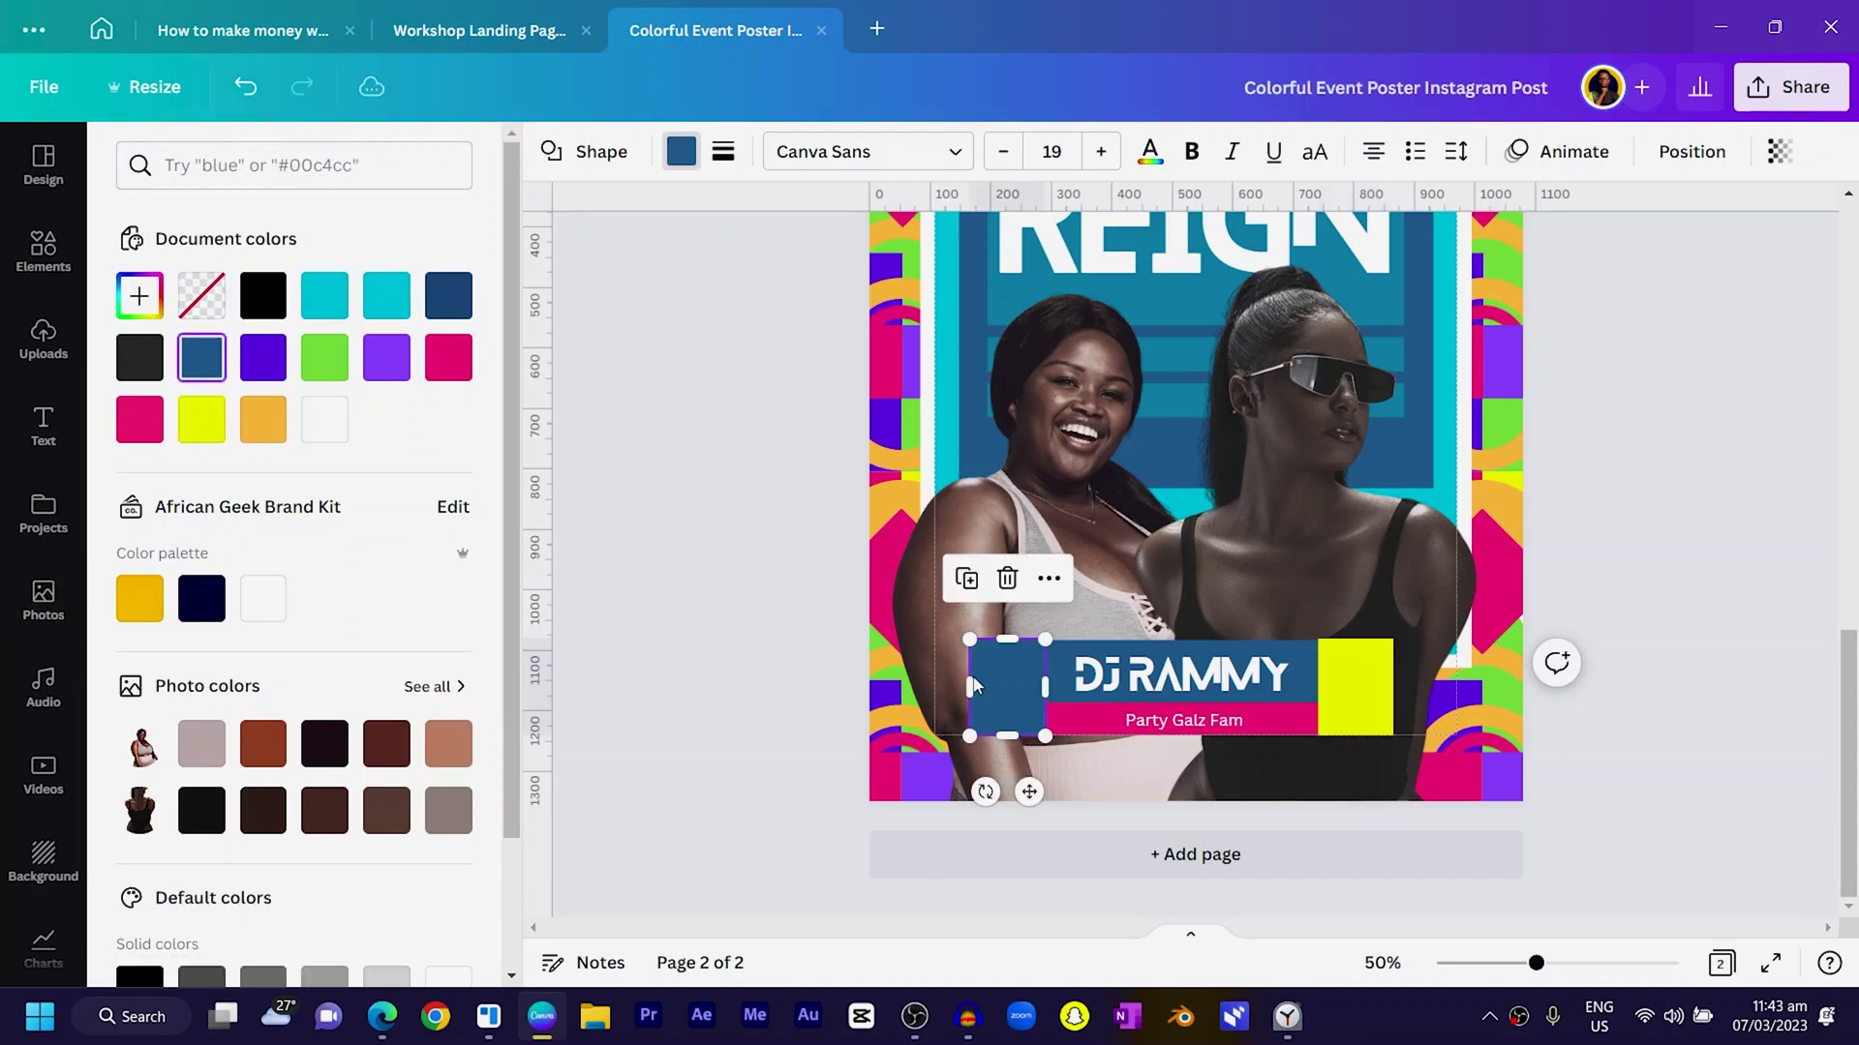
{"action": "left_click", "coordinate": [386, 357]}
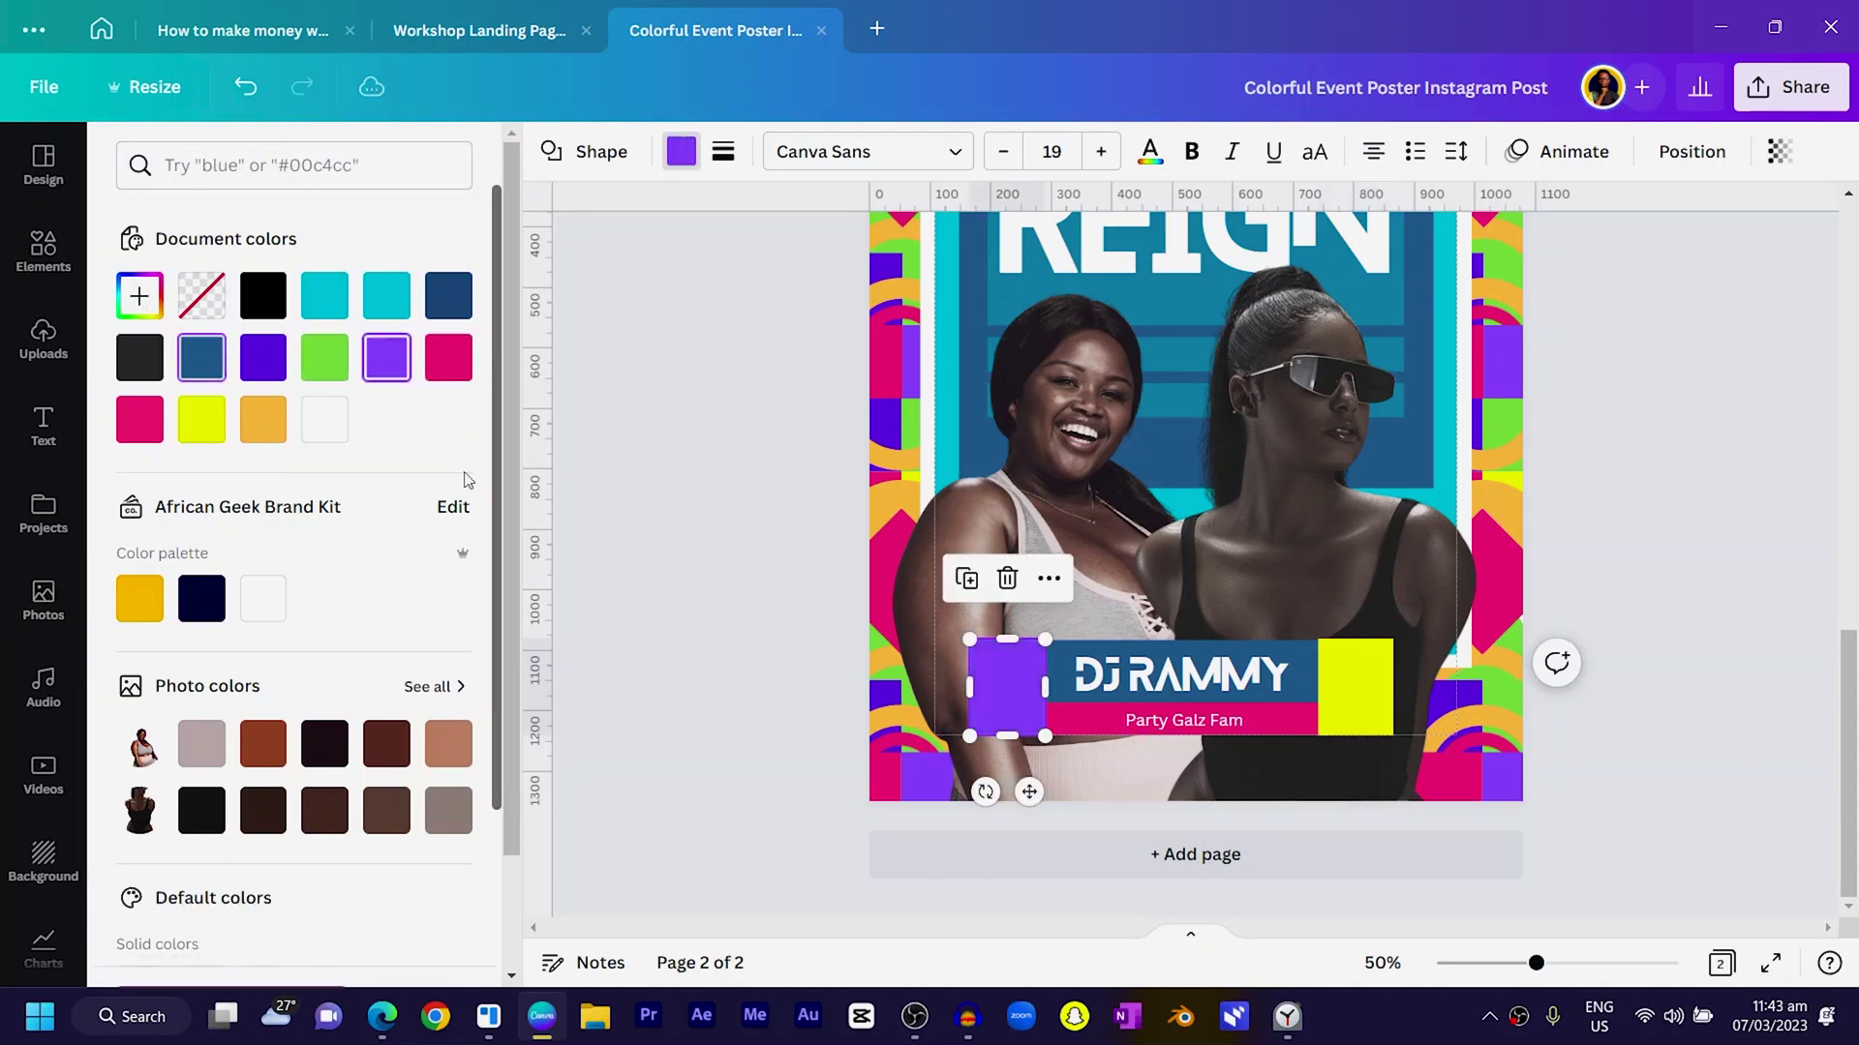
{"action": "left_click", "coordinate": [614, 641]}
{"action": "scroll", "coordinate": [1006, 670], "scroll_direction": "up", "scroll_amount": 3}
{"action": "scroll", "coordinate": [1007, 670], "scroll_direction": "down", "scroll_amount": 3}
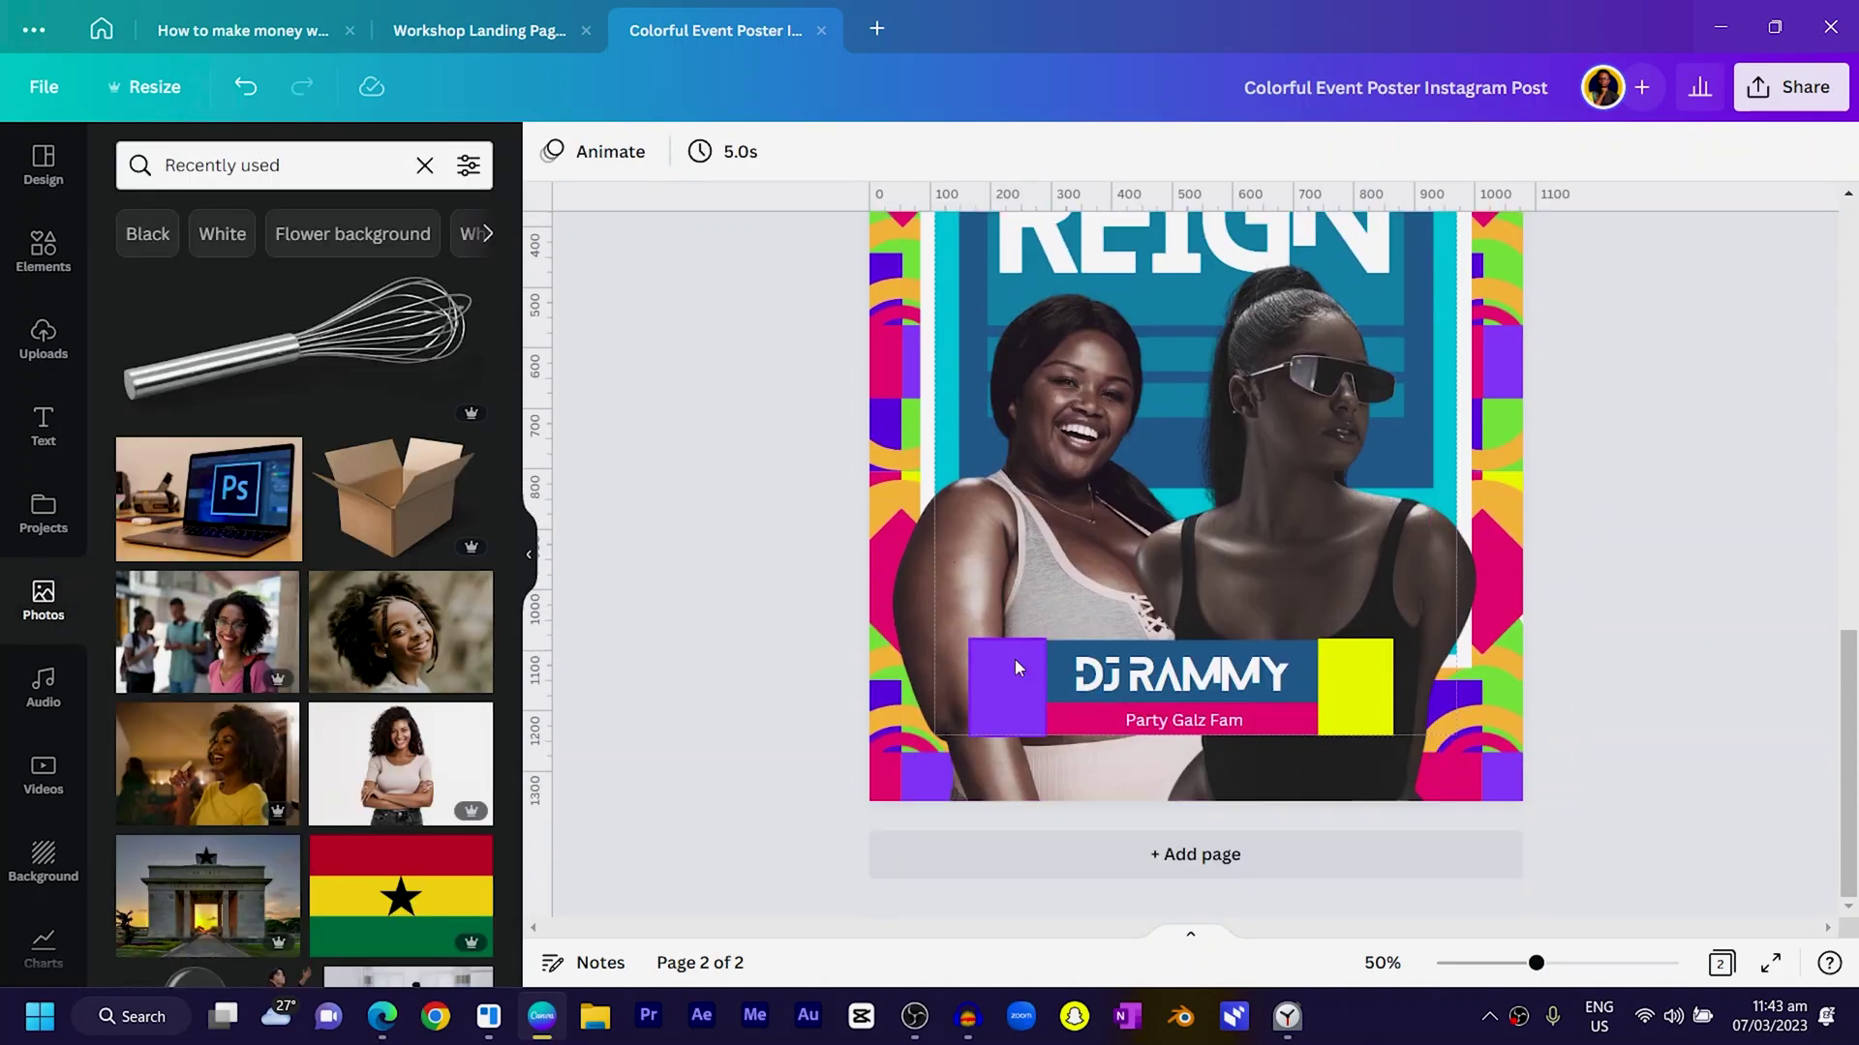
Duplicate the DJ name text, change the copy to 15, and place it enlarged at size 77.4 on the purple block.
{"action": "left_click_drag", "start_coordinate": [1098, 675], "coordinate": [1097, 520]}
{"action": "double_click", "coordinate": [1097, 520]}
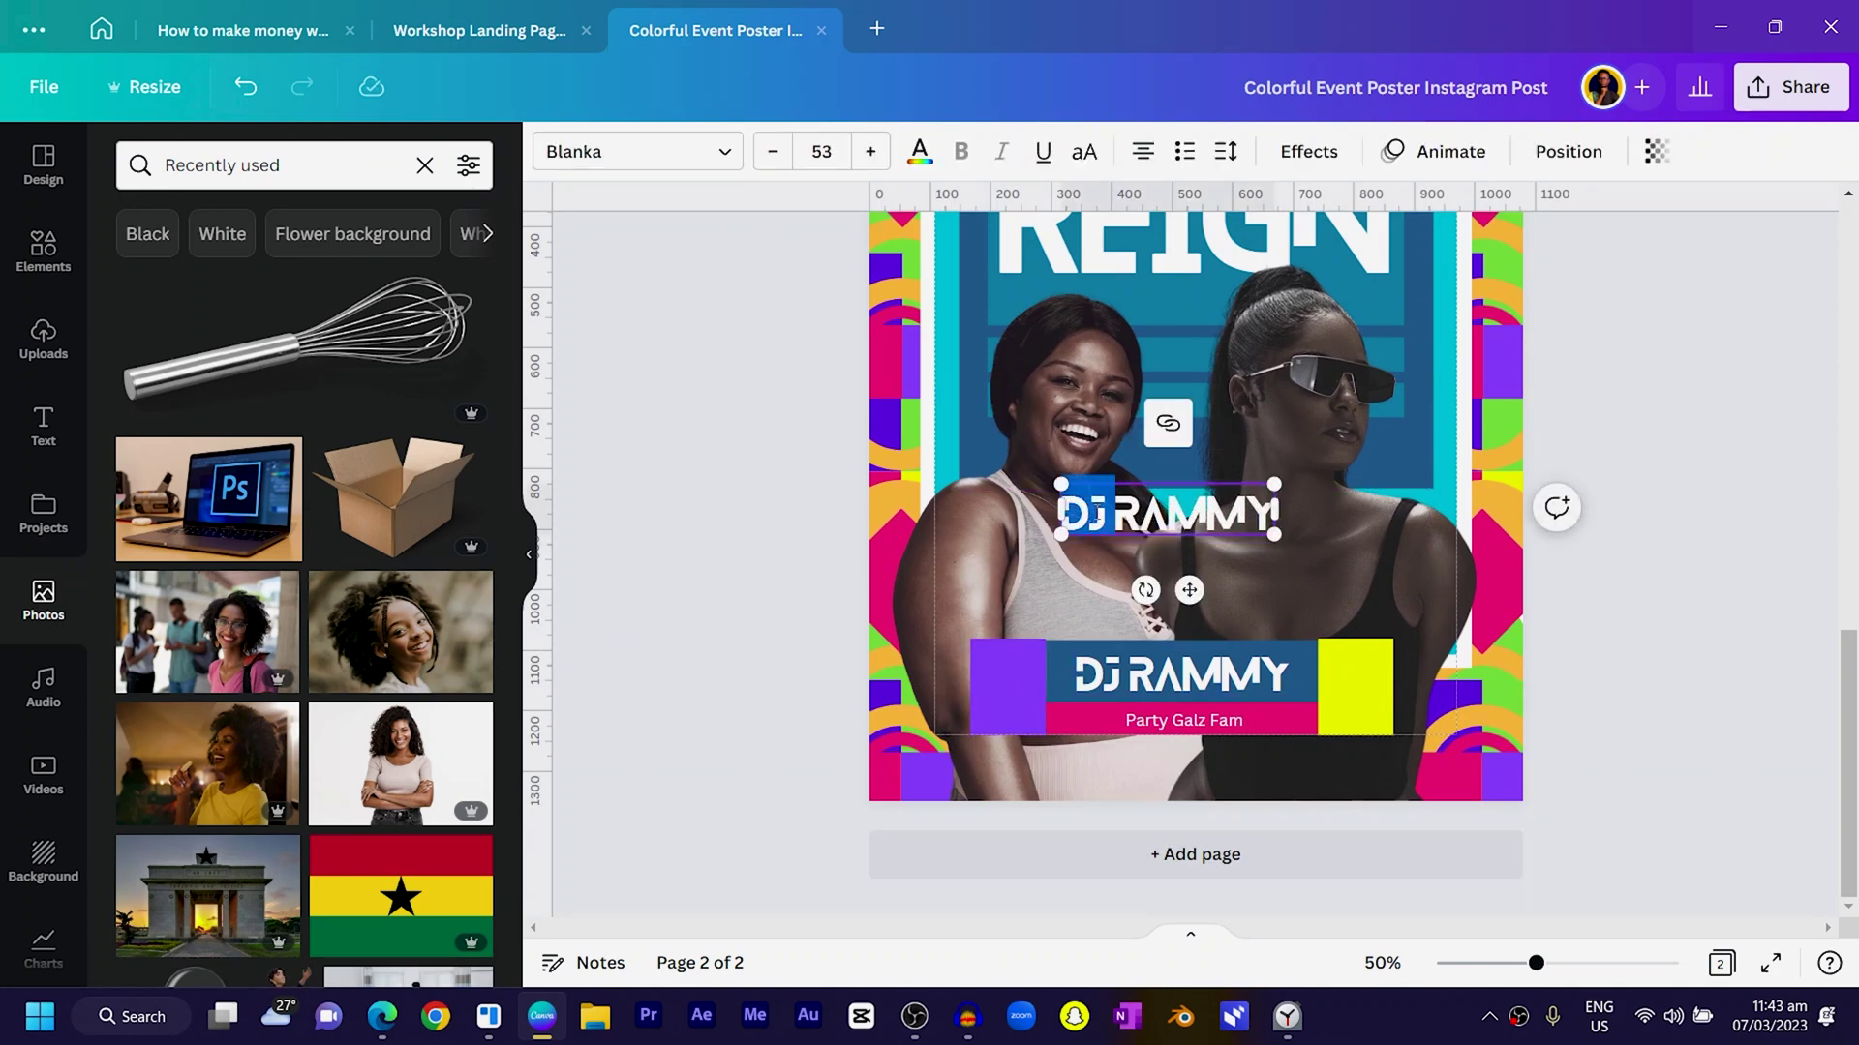
{"action": "key", "text": "ctrl+a"}
{"action": "type", "text": "12"}
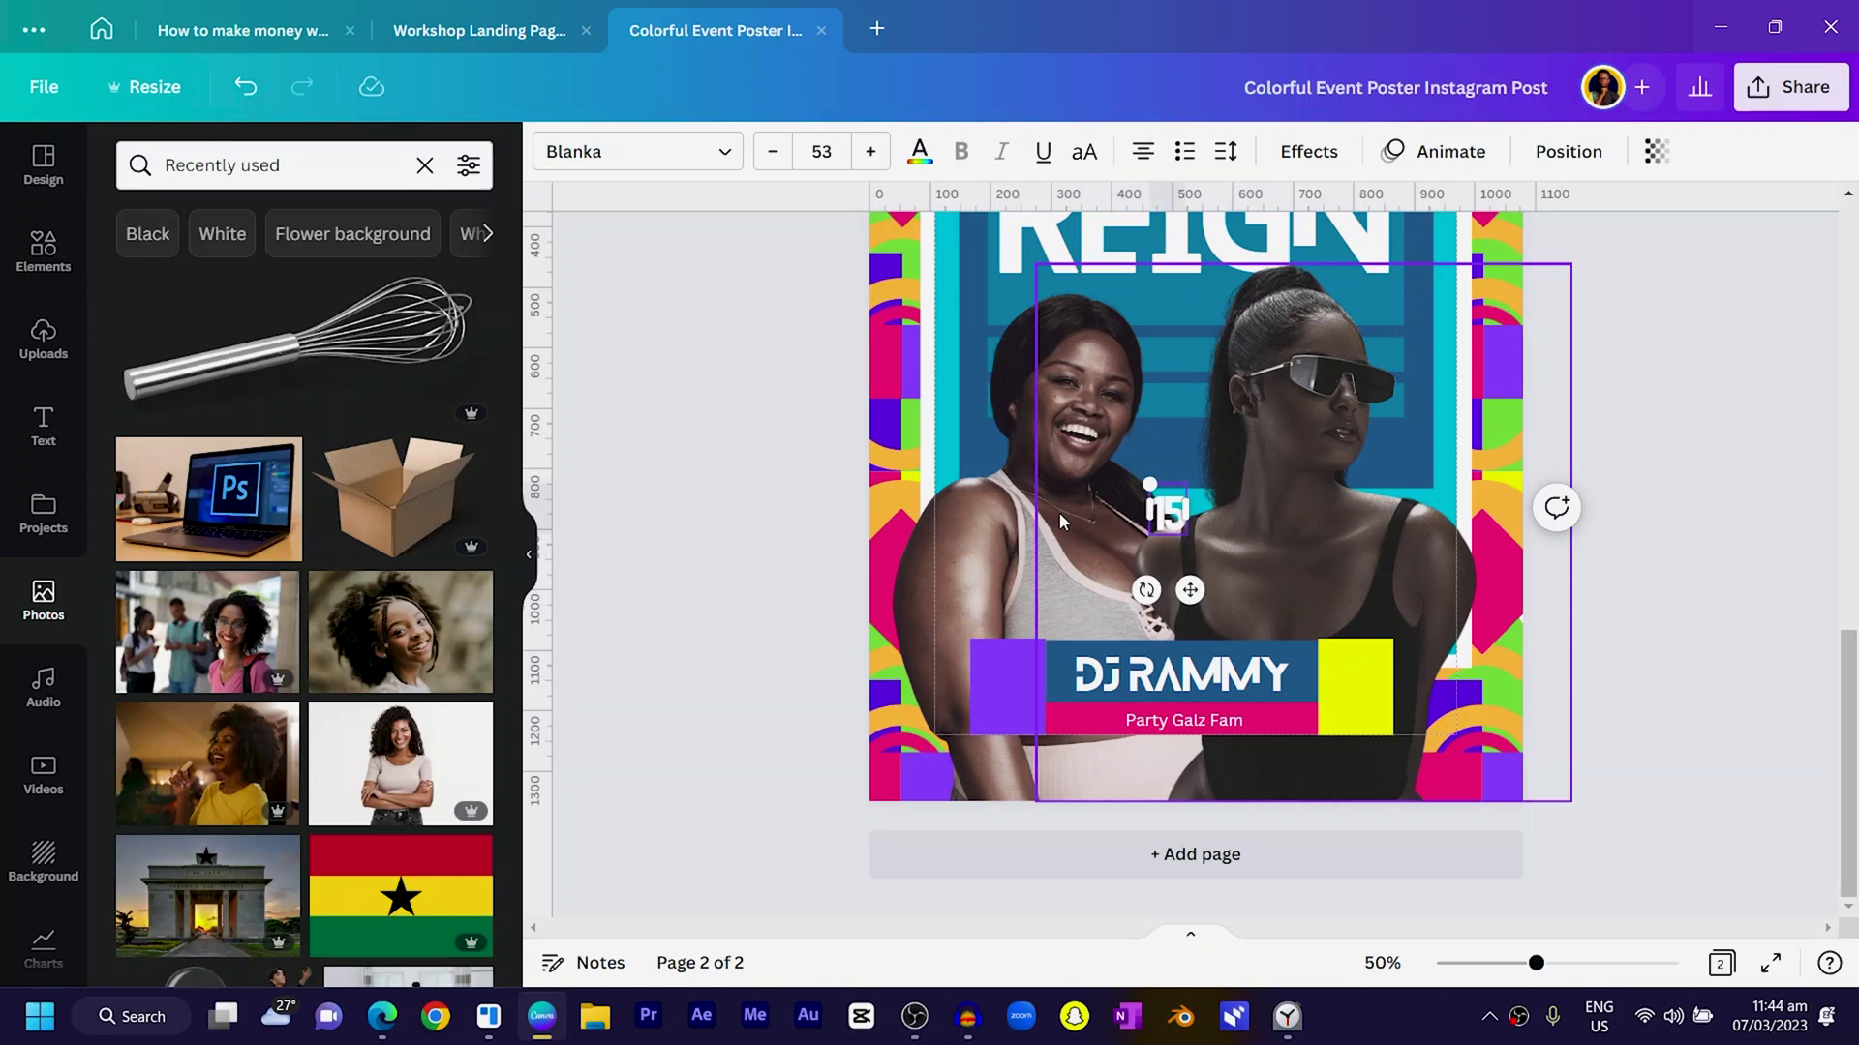
{"action": "left_click_drag", "start_coordinate": [1190, 590], "coordinate": [1029, 661]}
Duplicate the Party Galz Fam text, change the copy to JUNE, and center it below the number on the purple block.
{"action": "left_click", "coordinate": [1161, 728]}
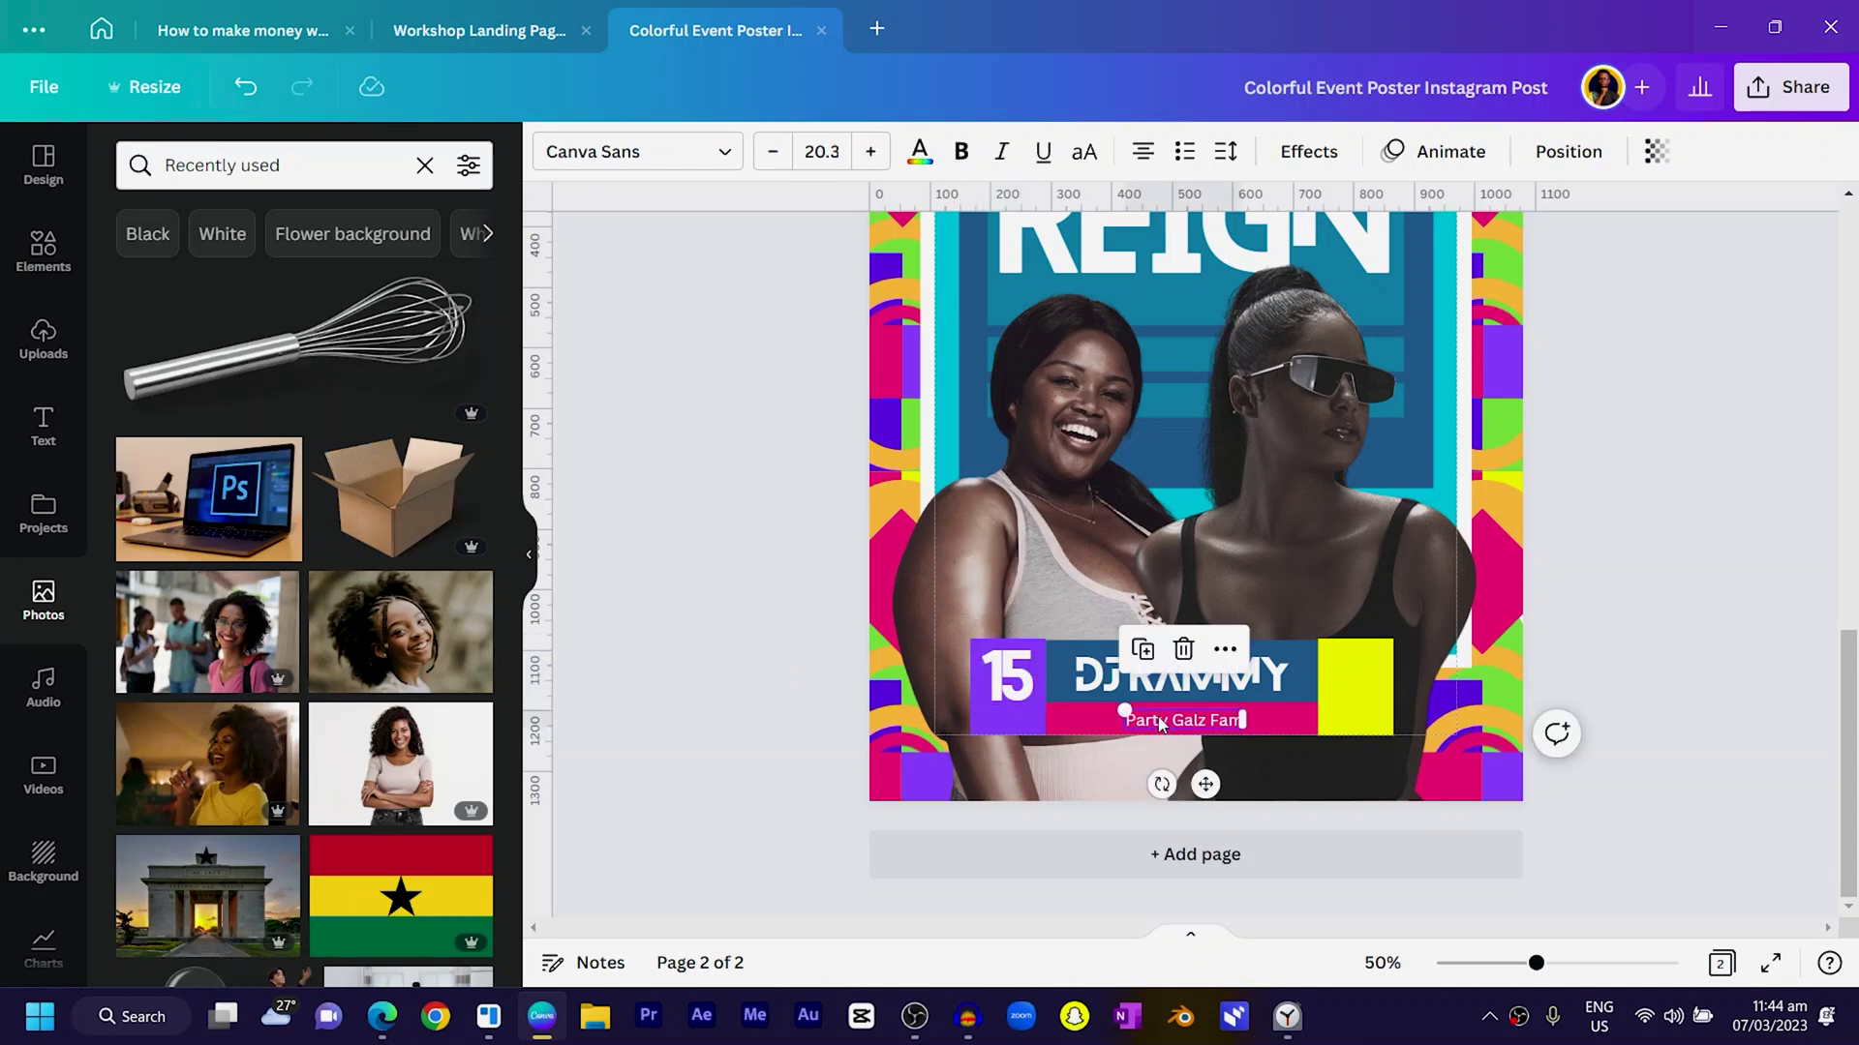
{"action": "left_click_drag", "start_coordinate": [1212, 786], "coordinate": [1040, 775]}
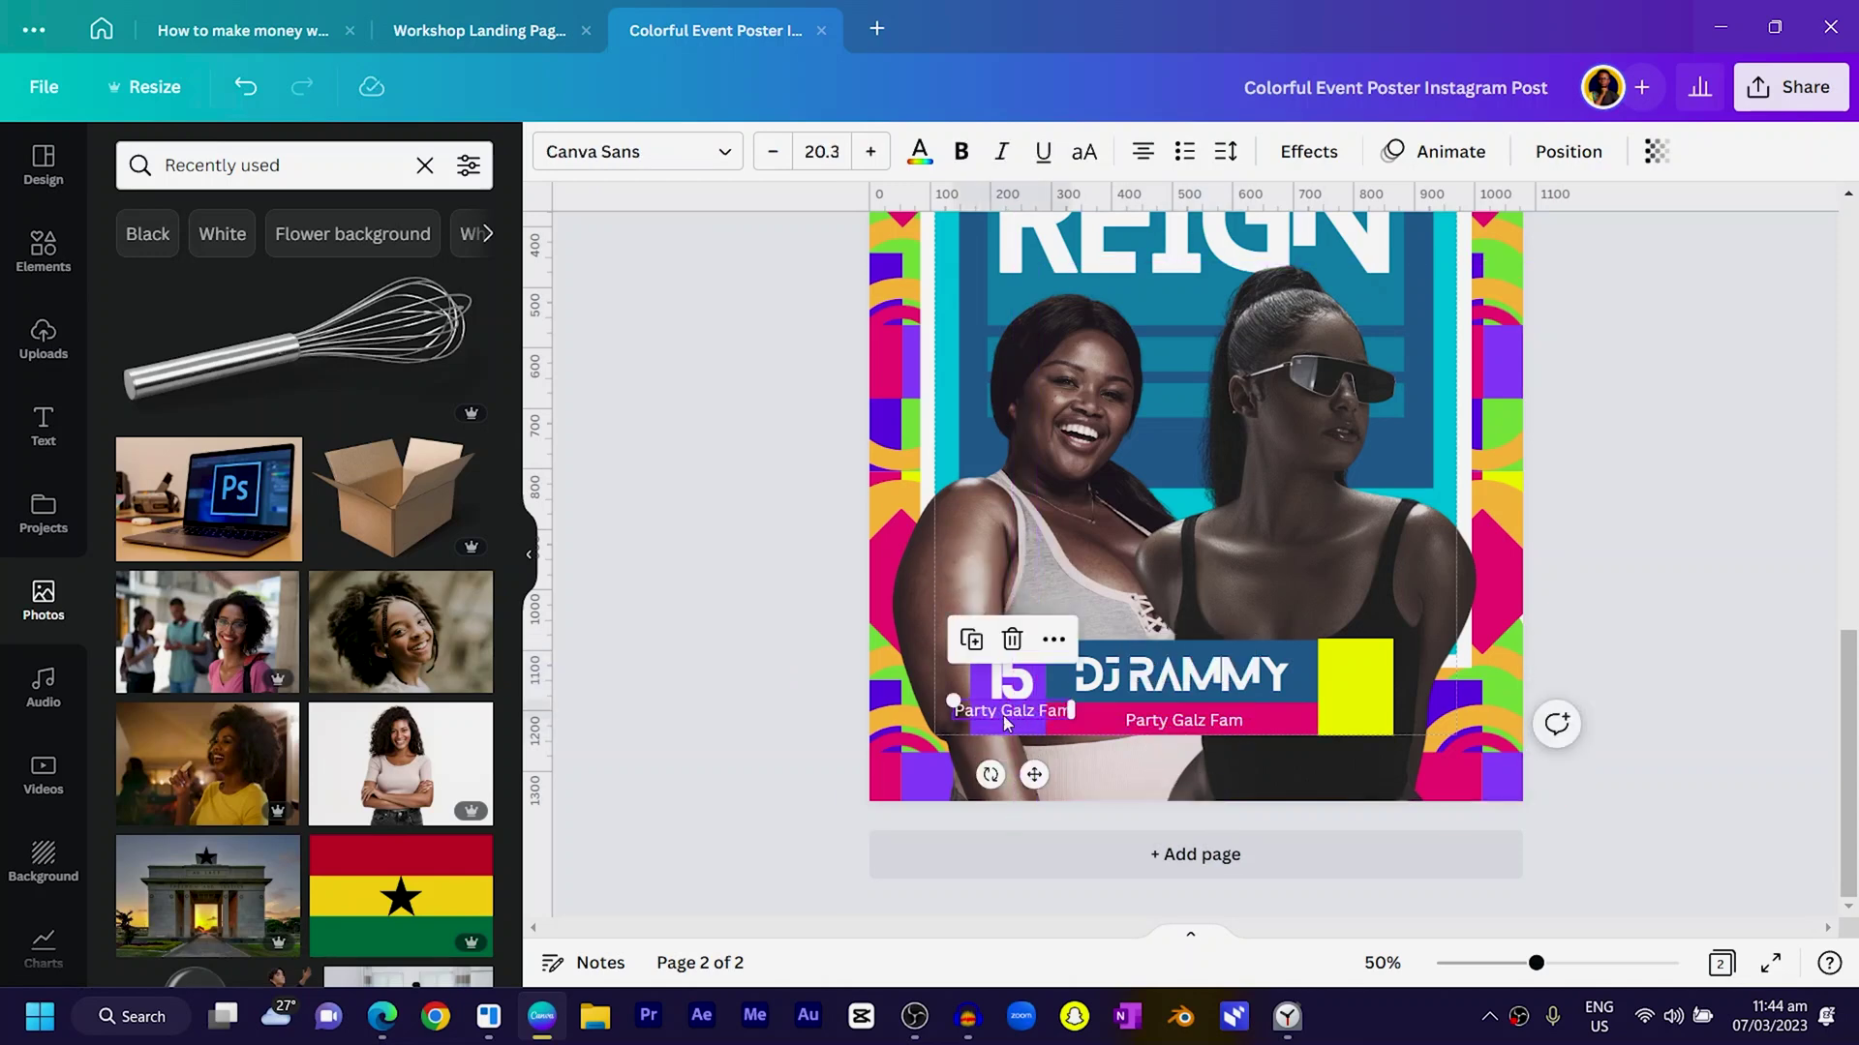
{"action": "key", "text": "BackSpace"}
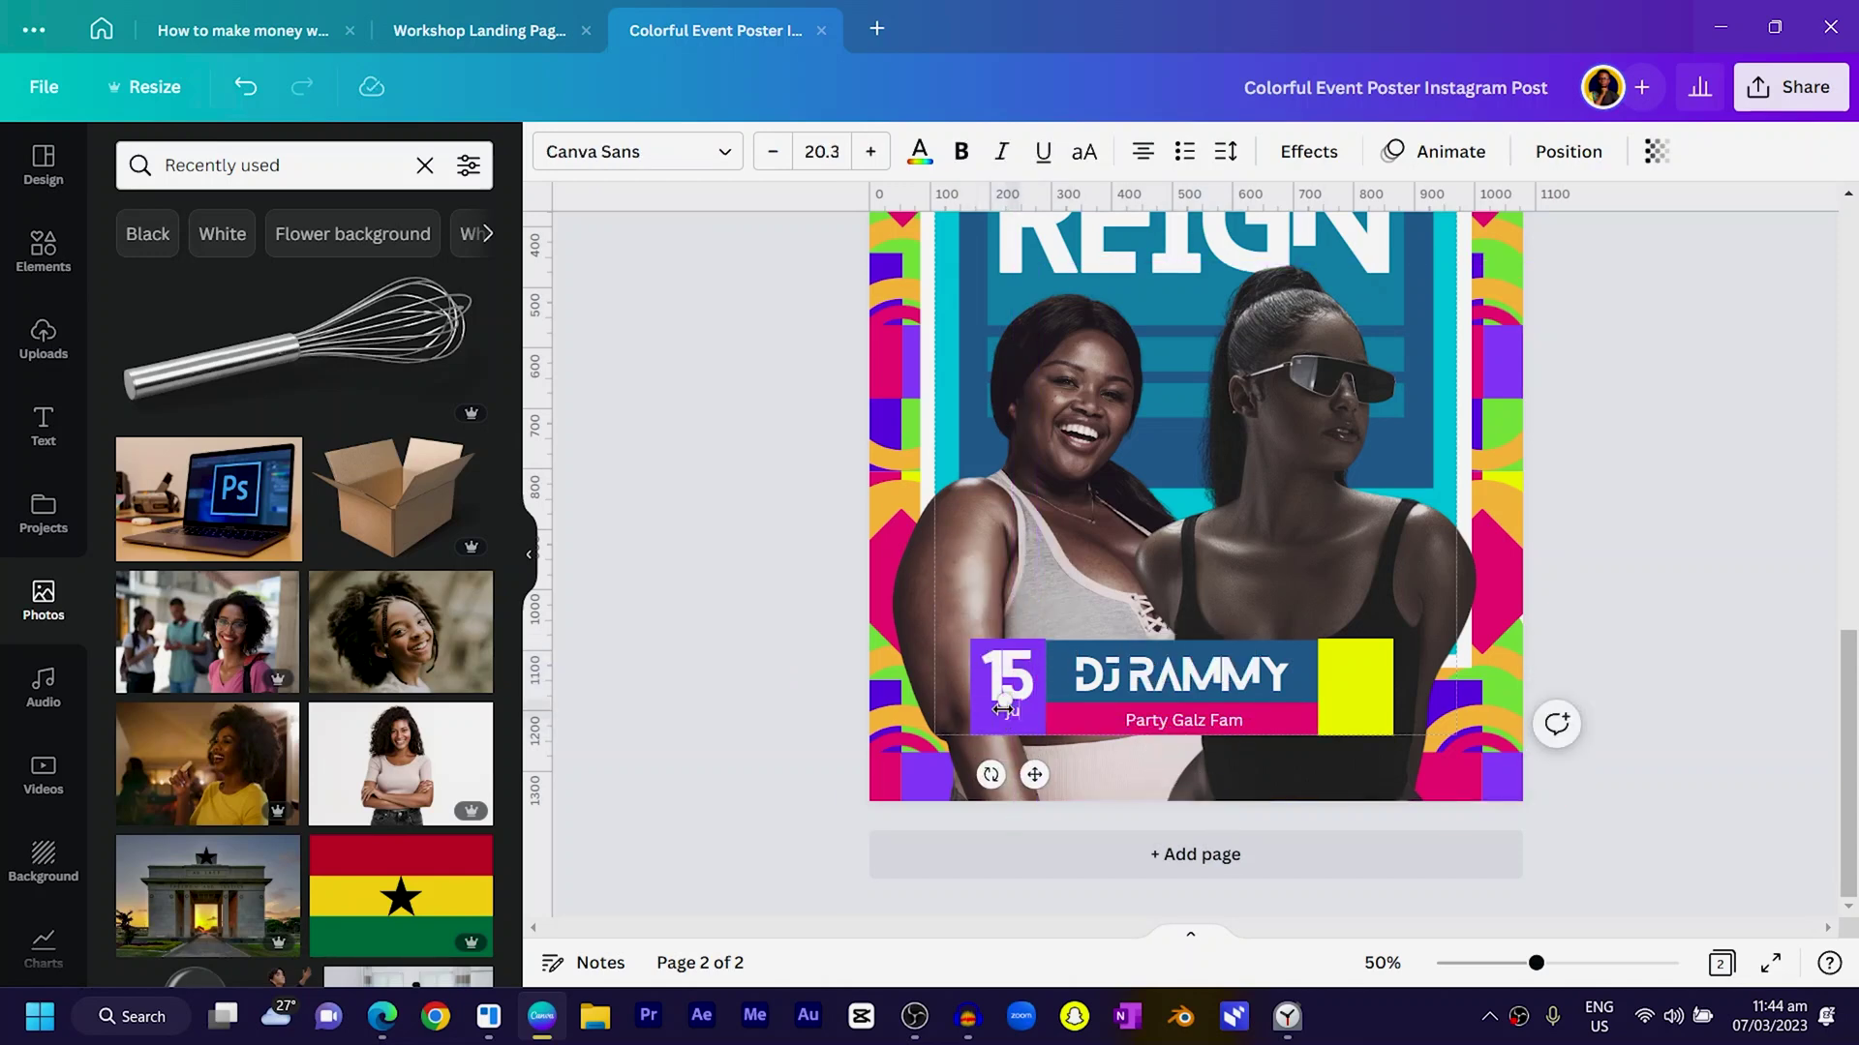
{"action": "key", "text": "Caps_Lock"}
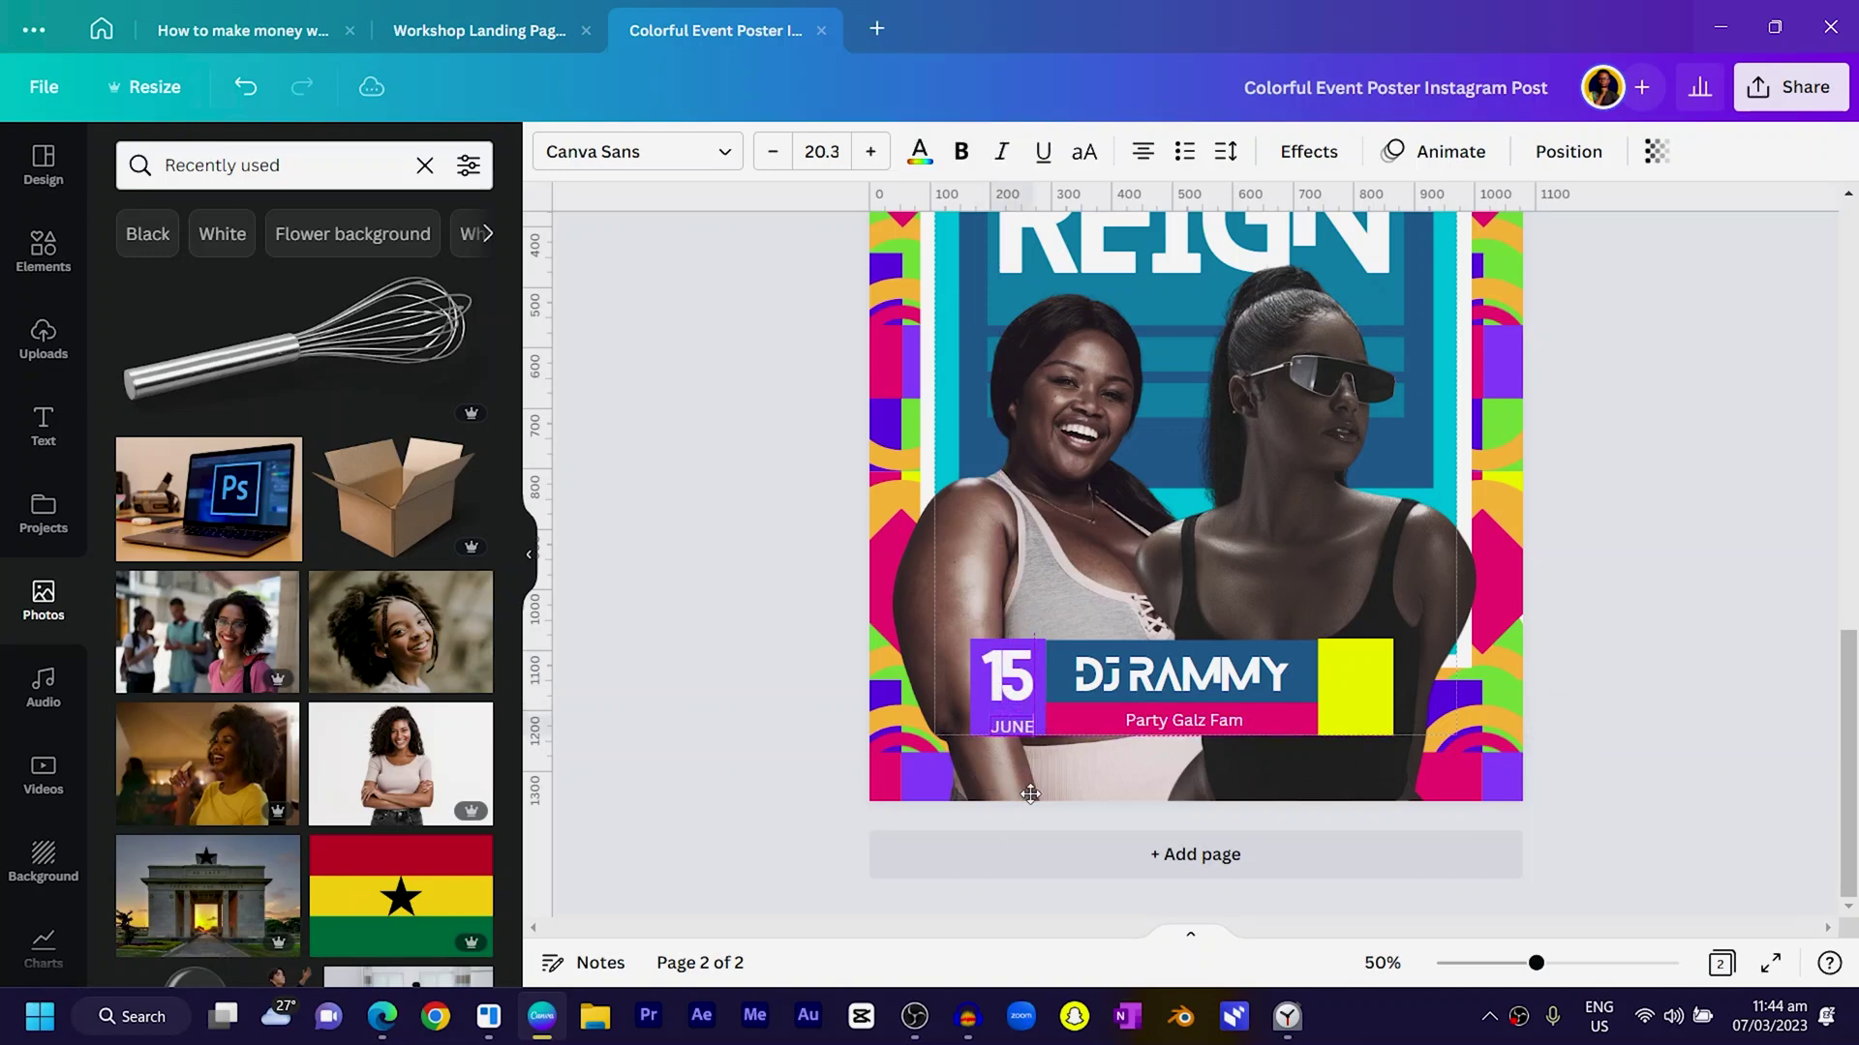
Change the day number on the purple block to 10.
{"action": "left_click", "coordinate": [1008, 678]}
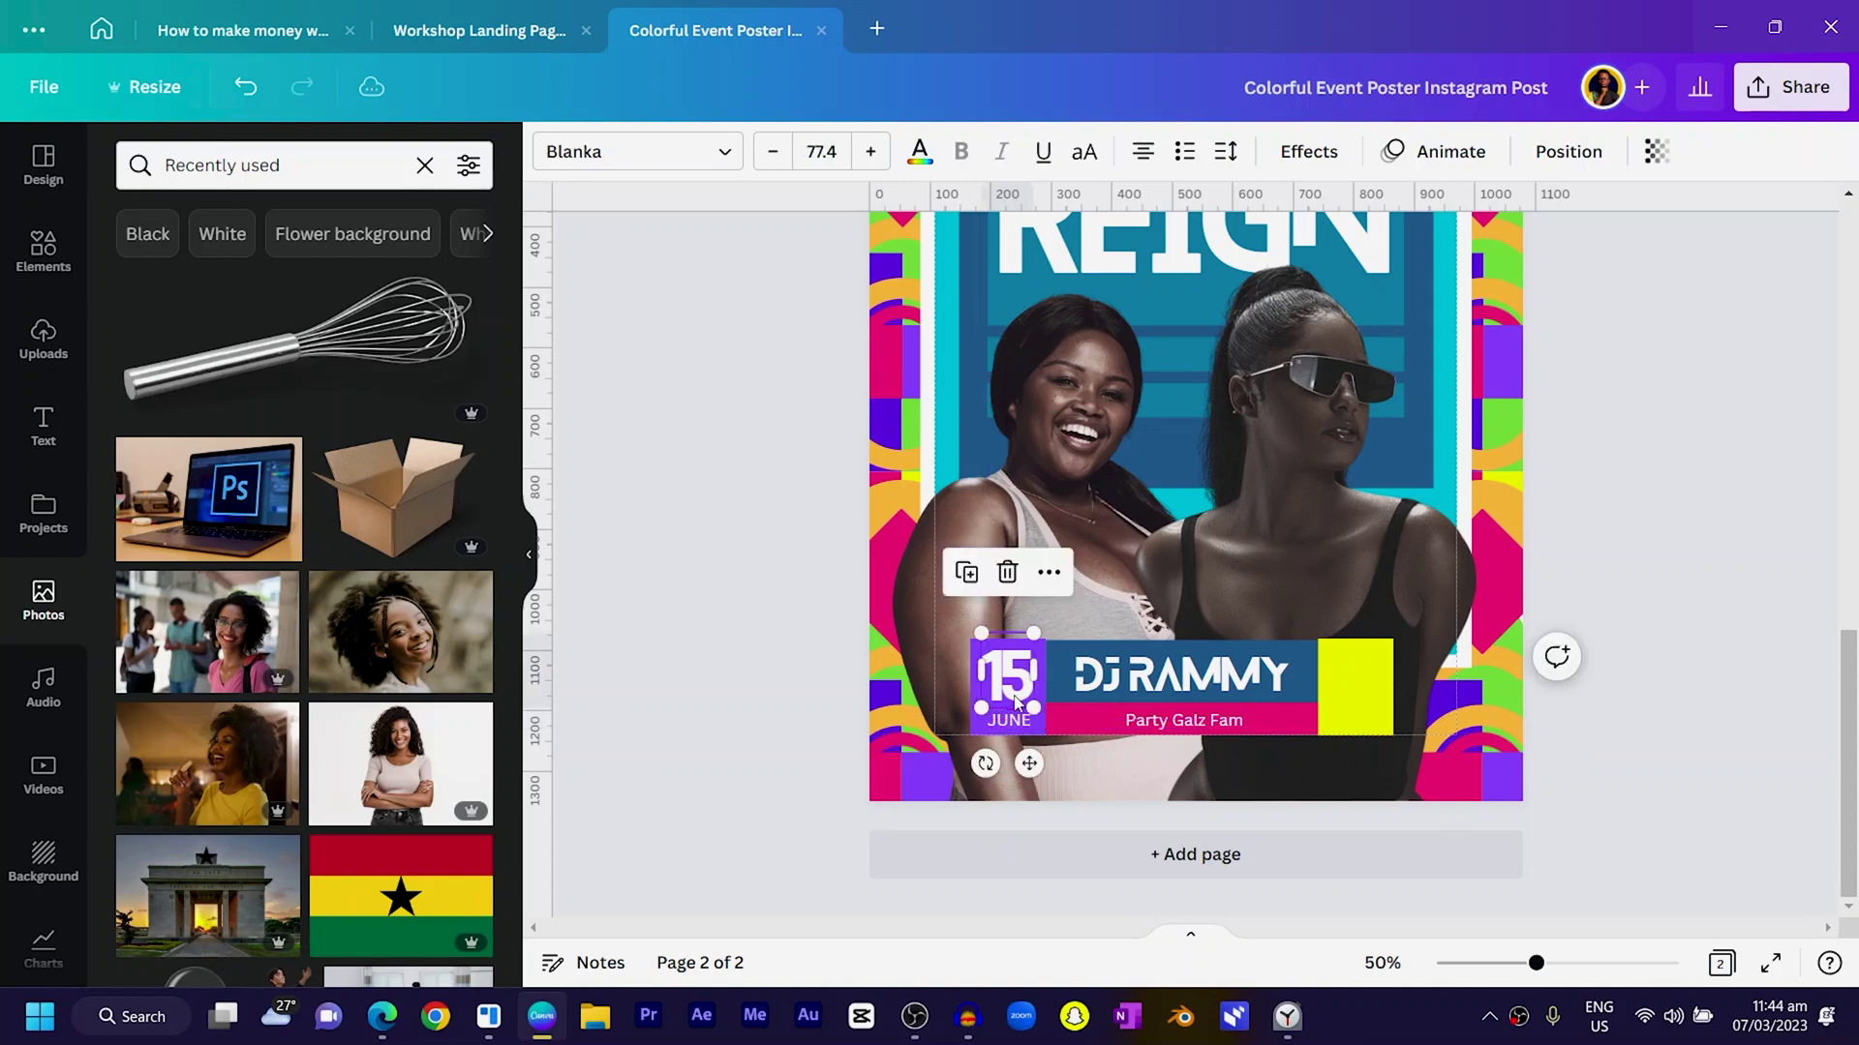
{"action": "type", "text": "10"}
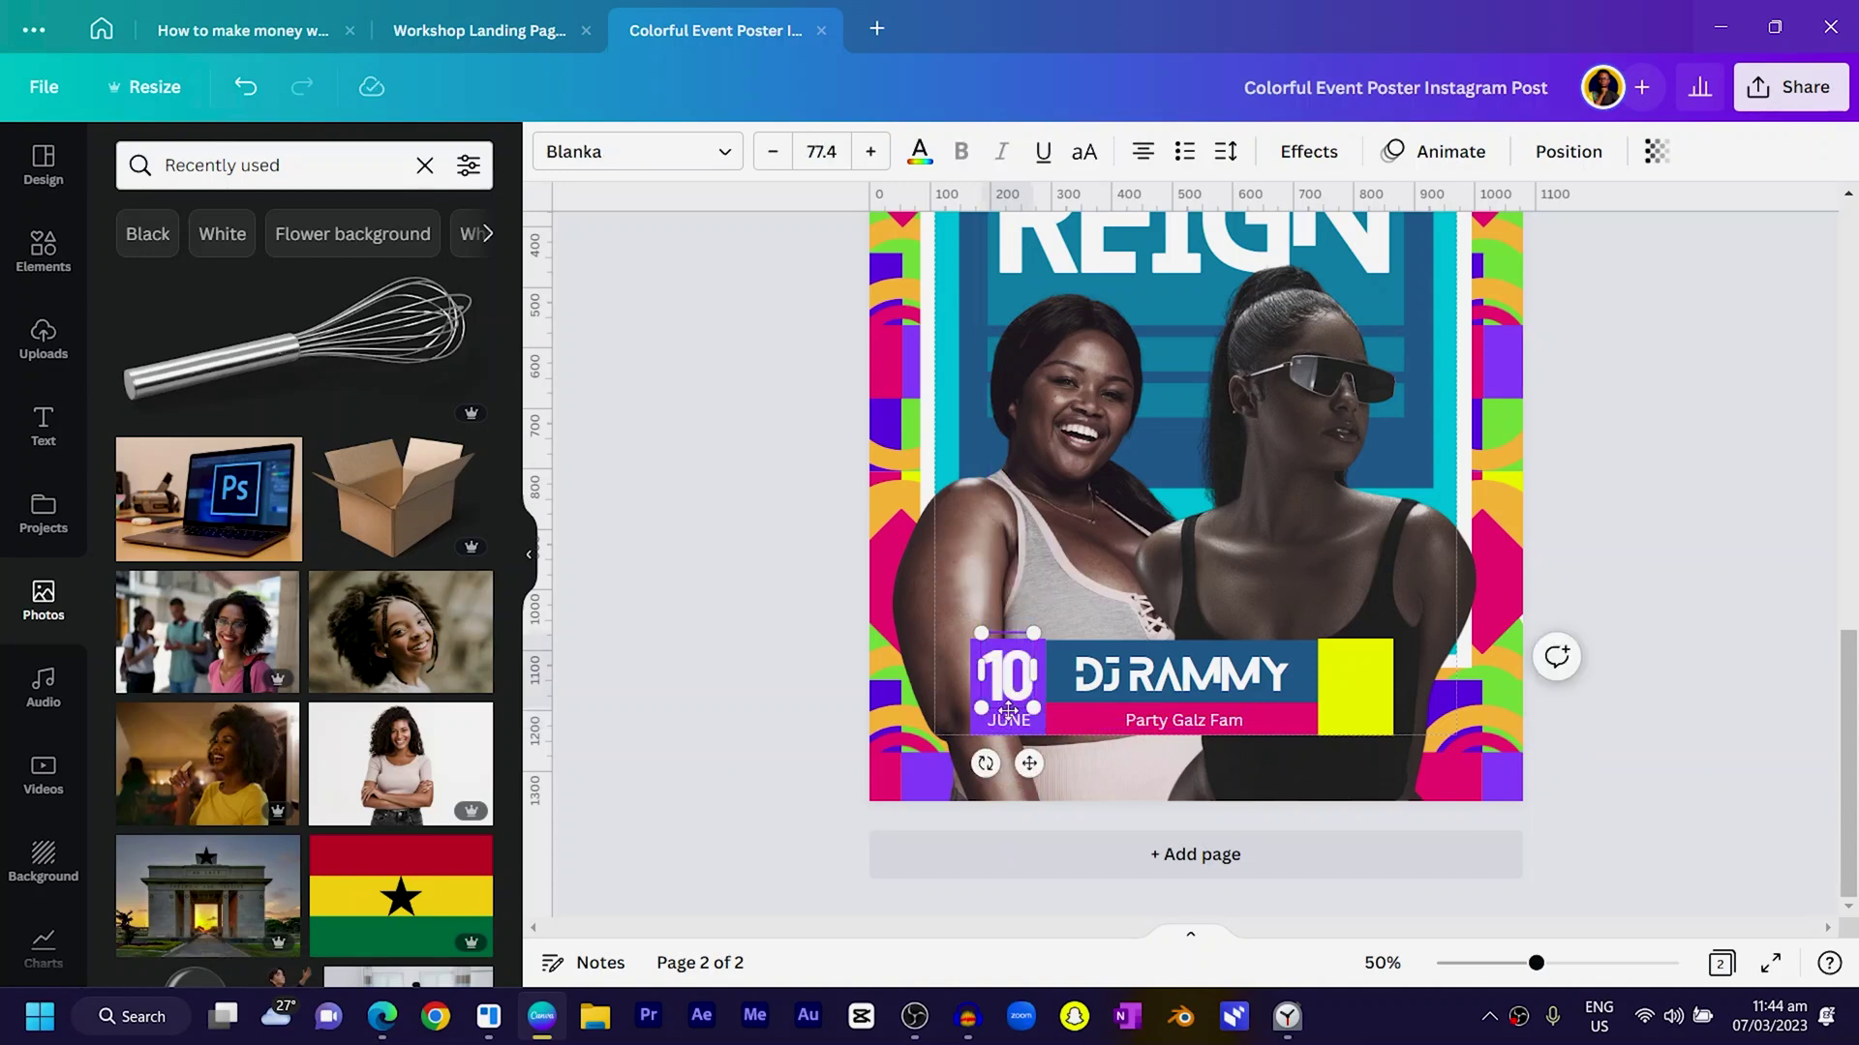
{"action": "key", "text": "Escape"}
Duplicate the day number onto the yellow block, change the copy to 9:00, and shrink it to size 39.2 on one line.
{"action": "left_click", "coordinate": [1011, 682]}
{"action": "left_click_drag", "start_coordinate": [1016, 697], "coordinate": [1360, 689]}
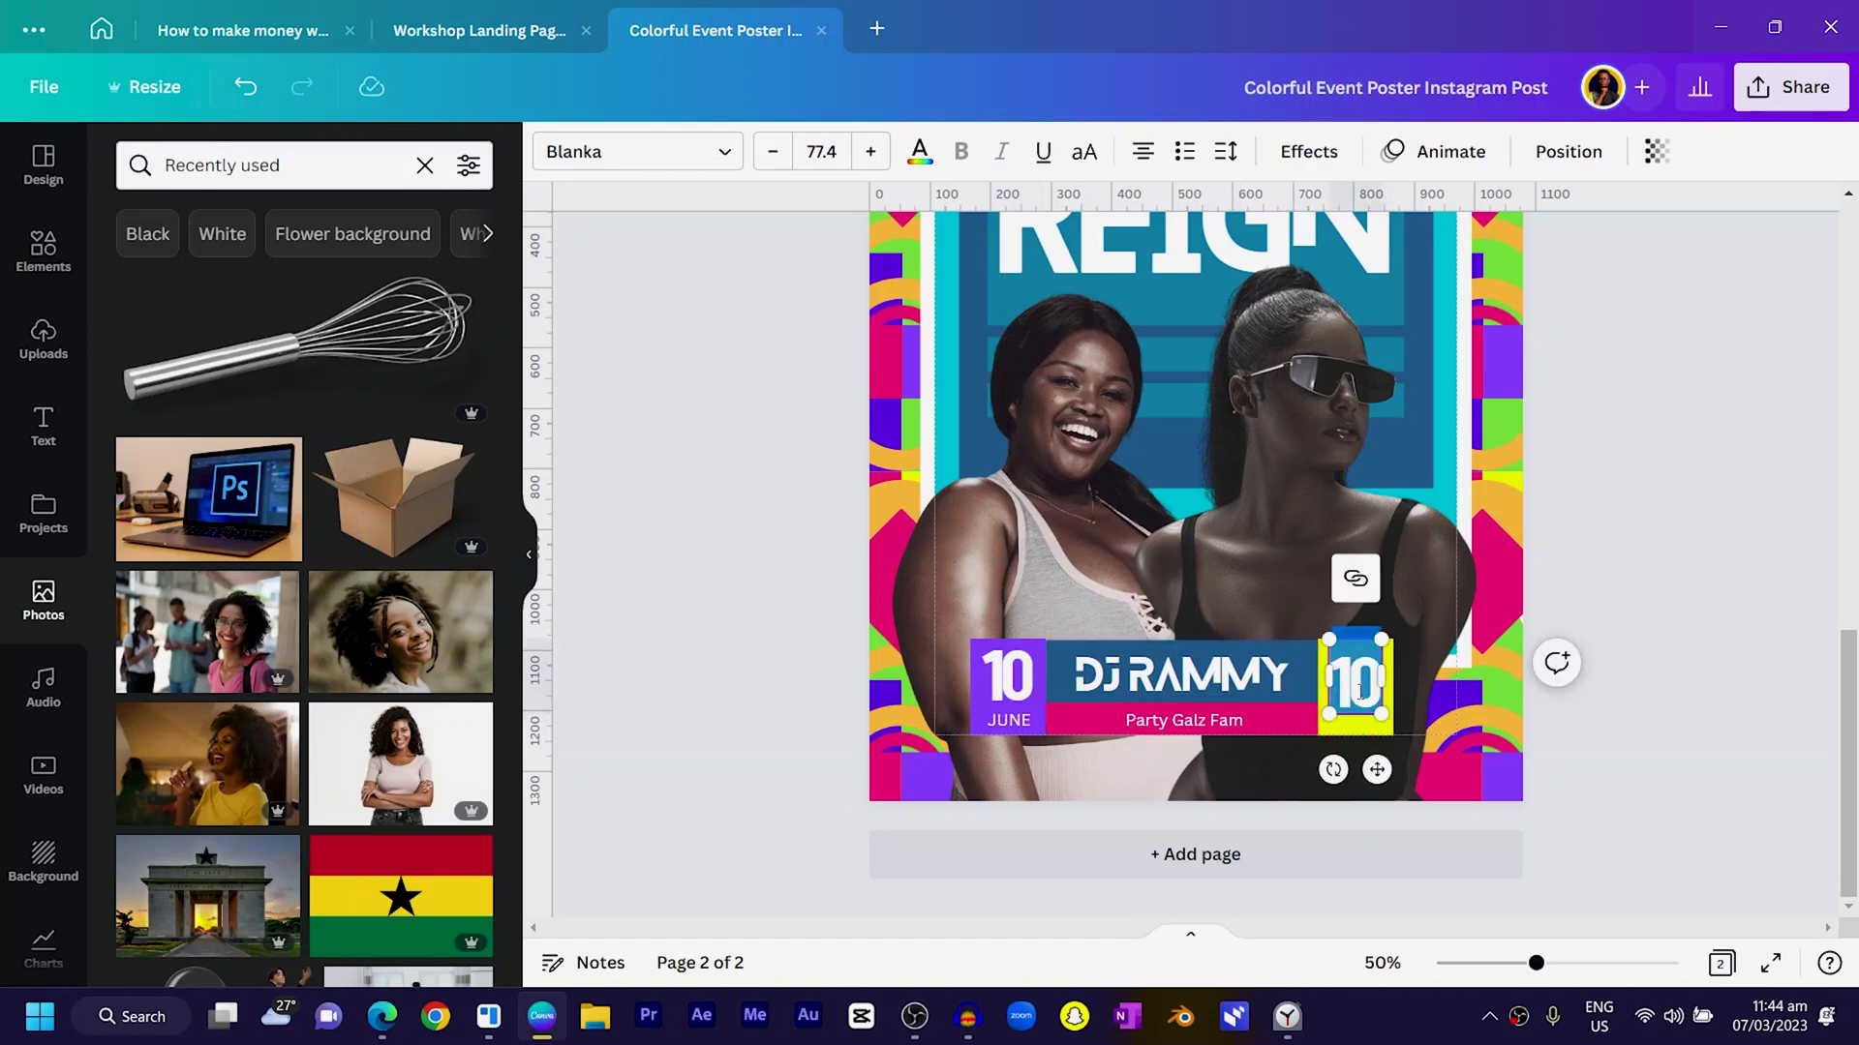
{"action": "type", "text": "9:00"}
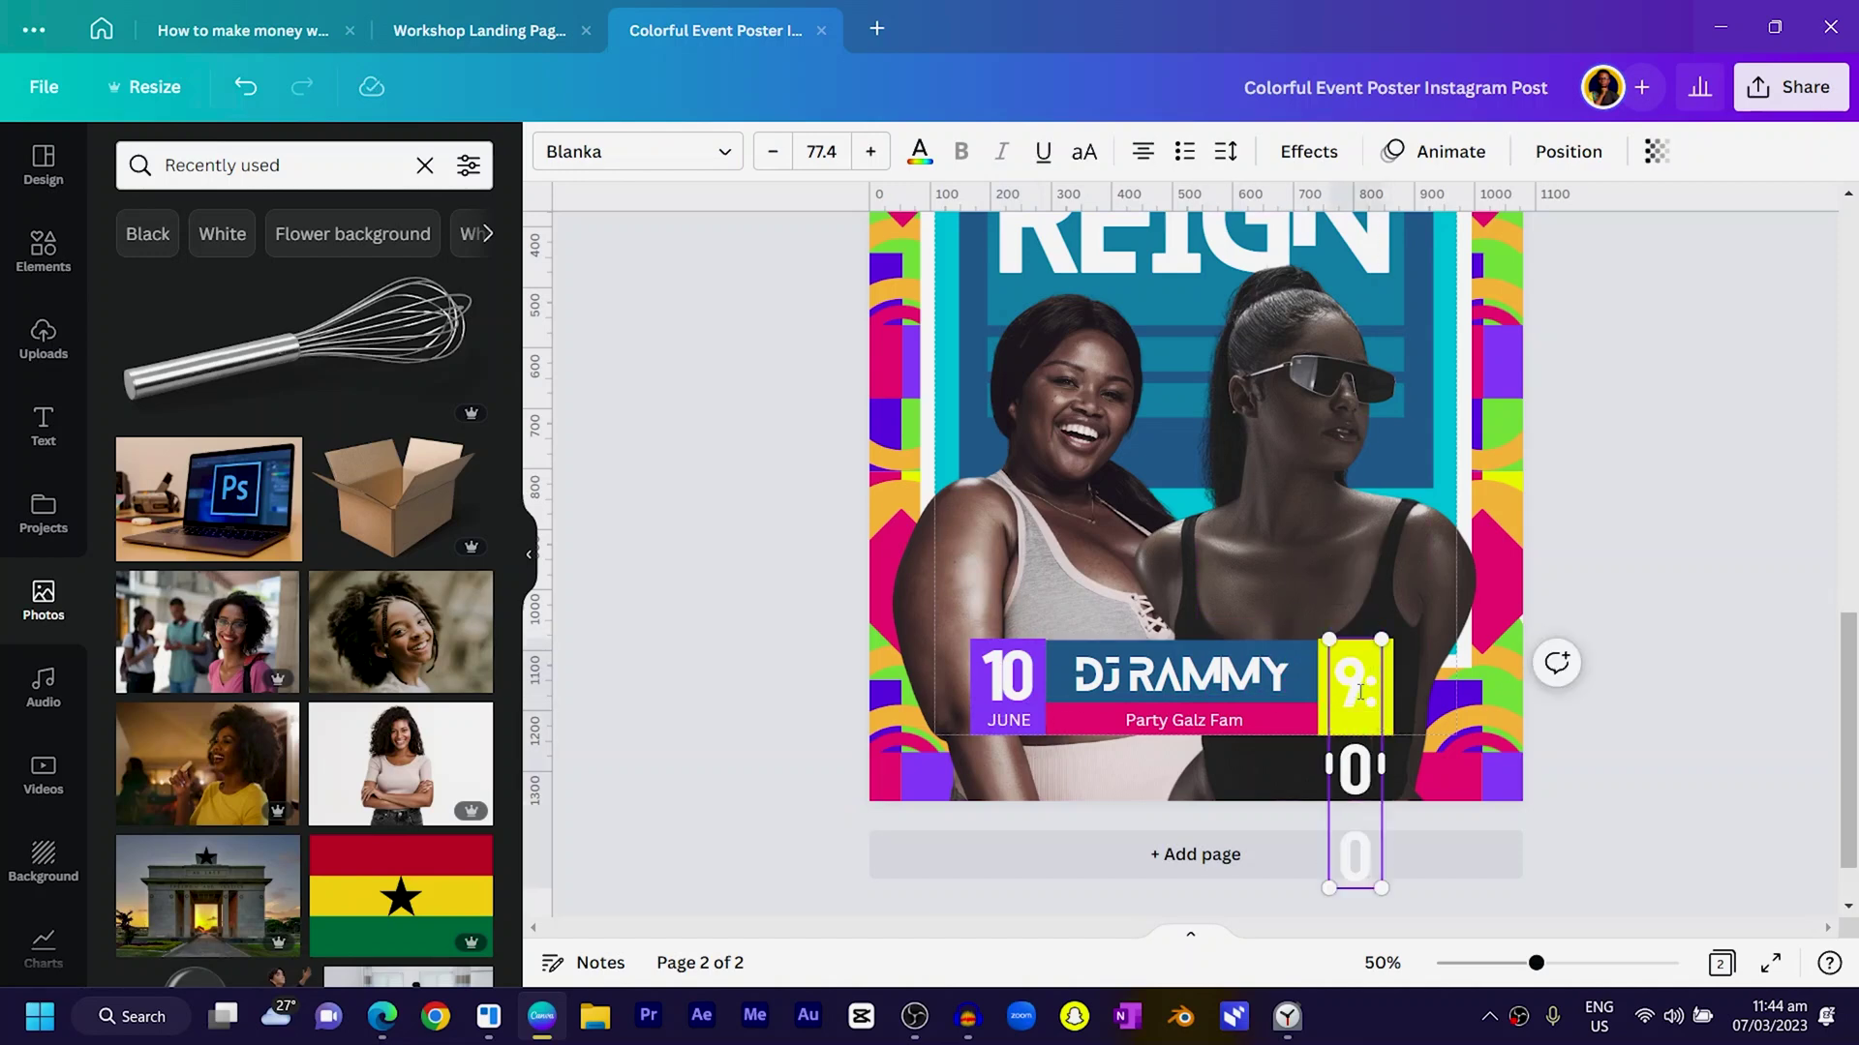
{"action": "left_click_drag", "start_coordinate": [1382, 765], "coordinate": [1367, 709]}
Recolor the yellow block behind the time to the orange document color.
{"action": "left_click", "coordinate": [1368, 704]}
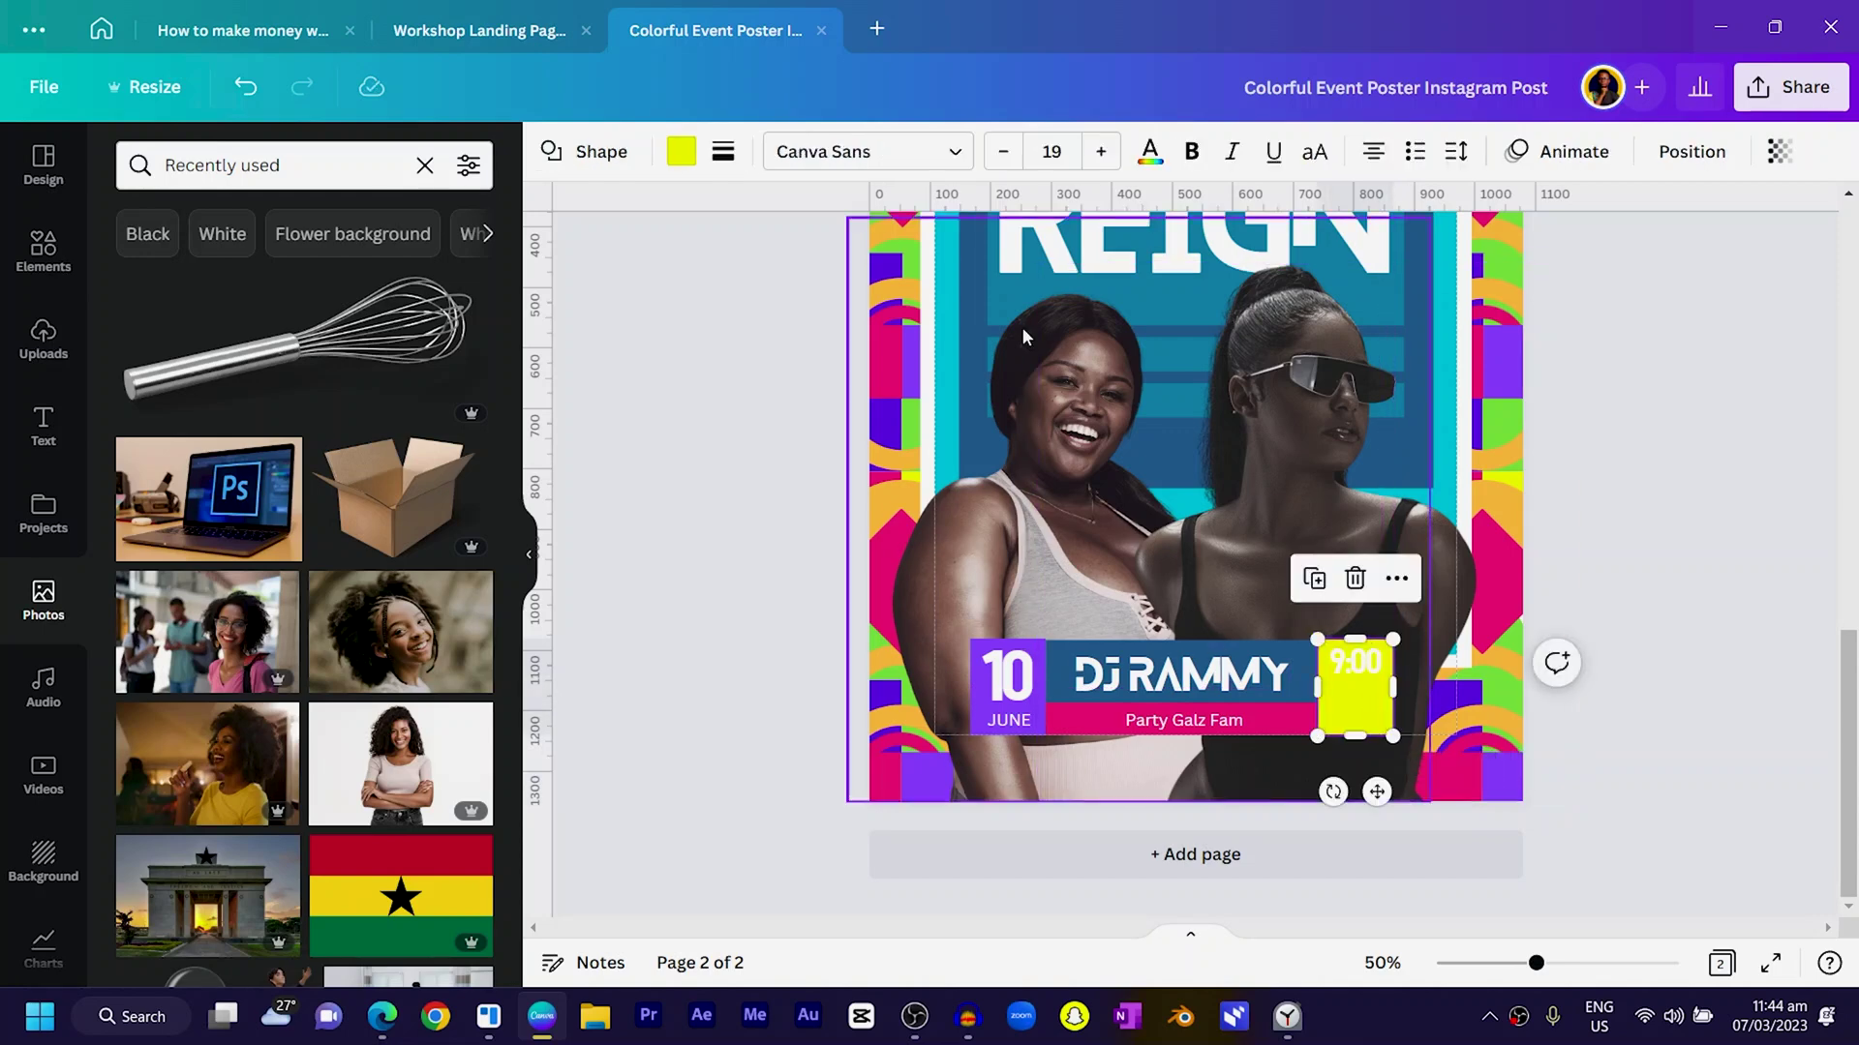
{"action": "left_click", "coordinate": [681, 152]}
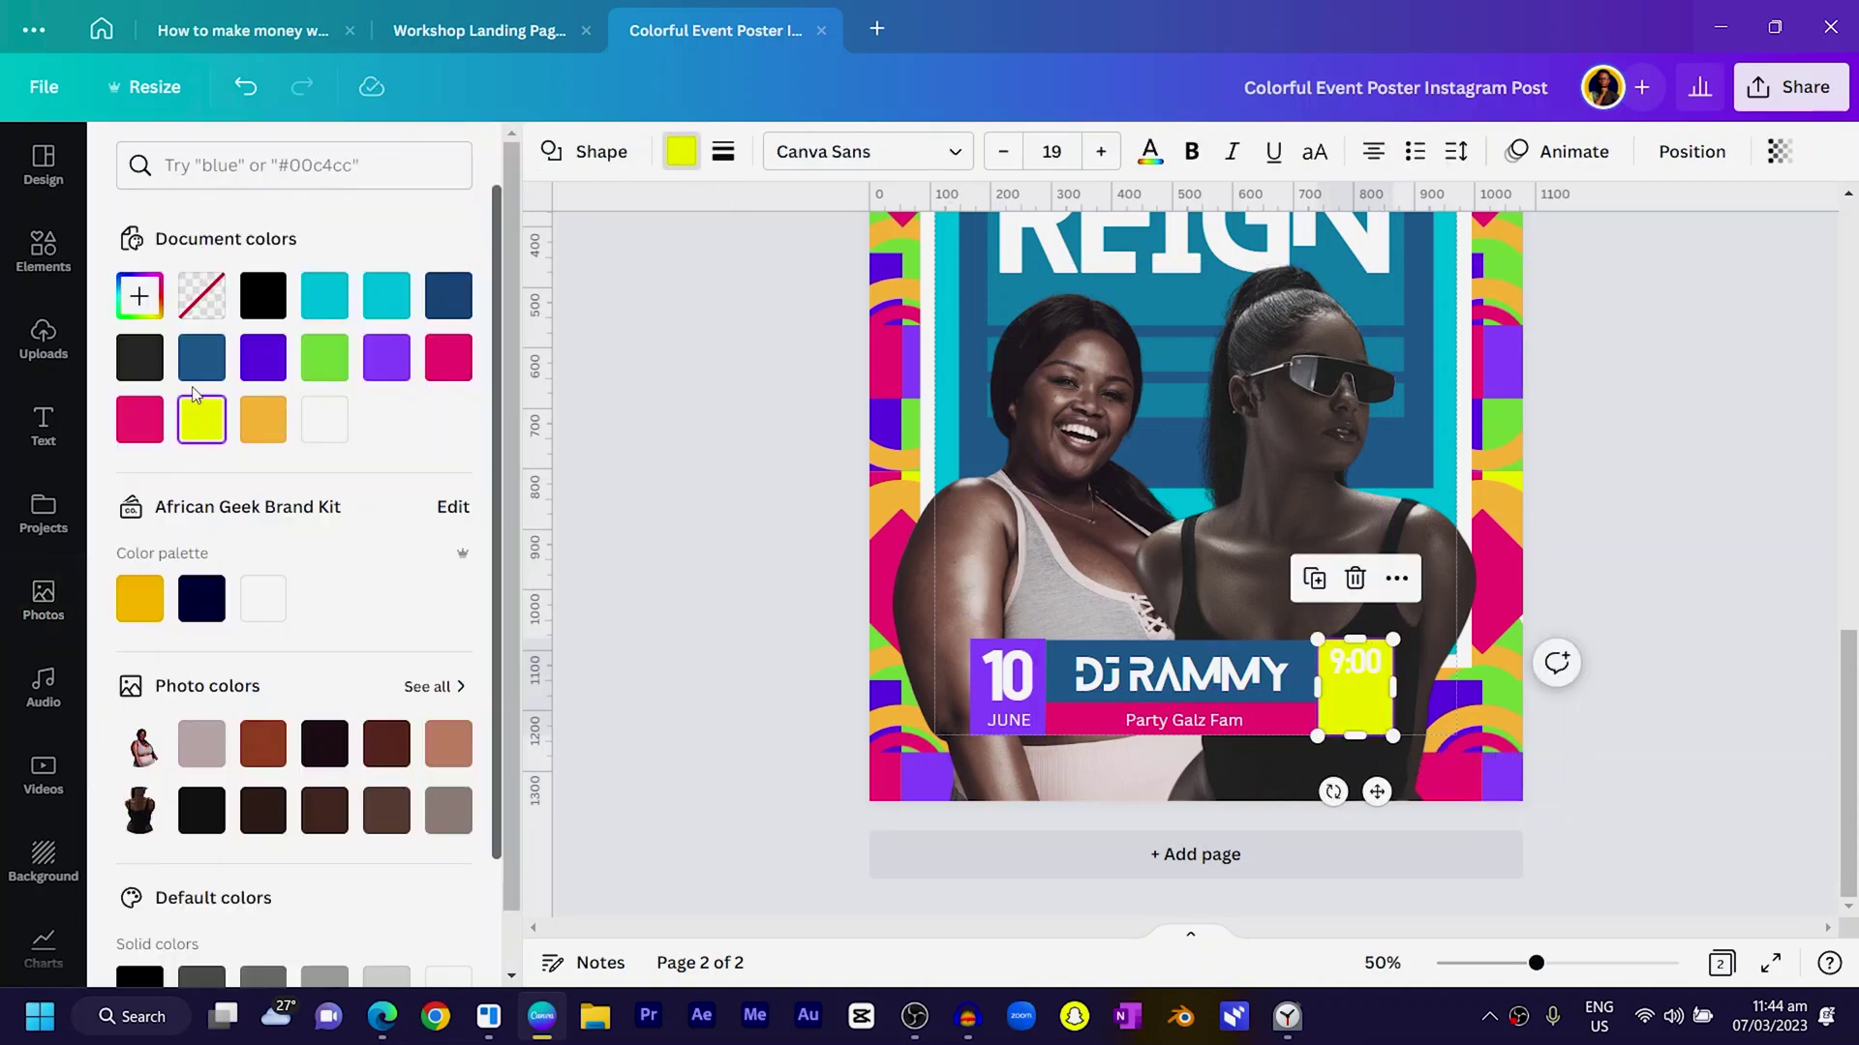
{"action": "left_click", "coordinate": [201, 357]}
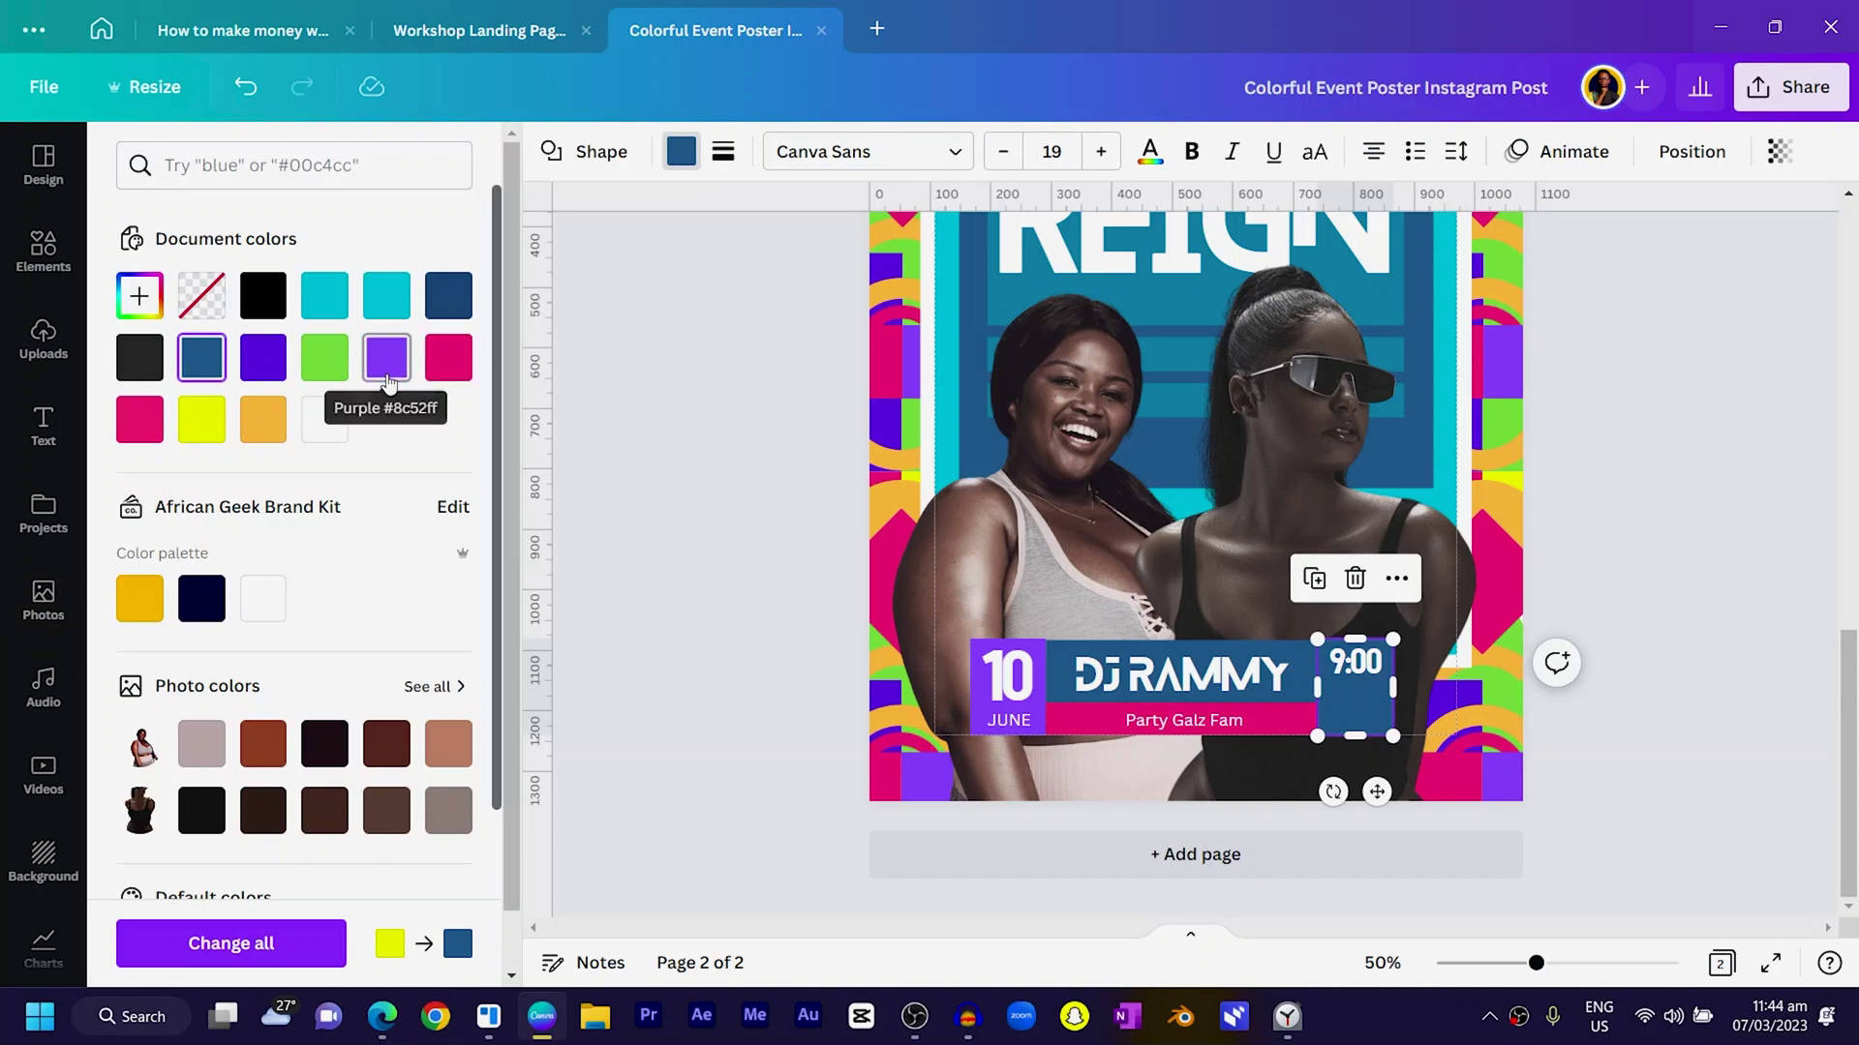
{"action": "left_click", "coordinate": [262, 420]}
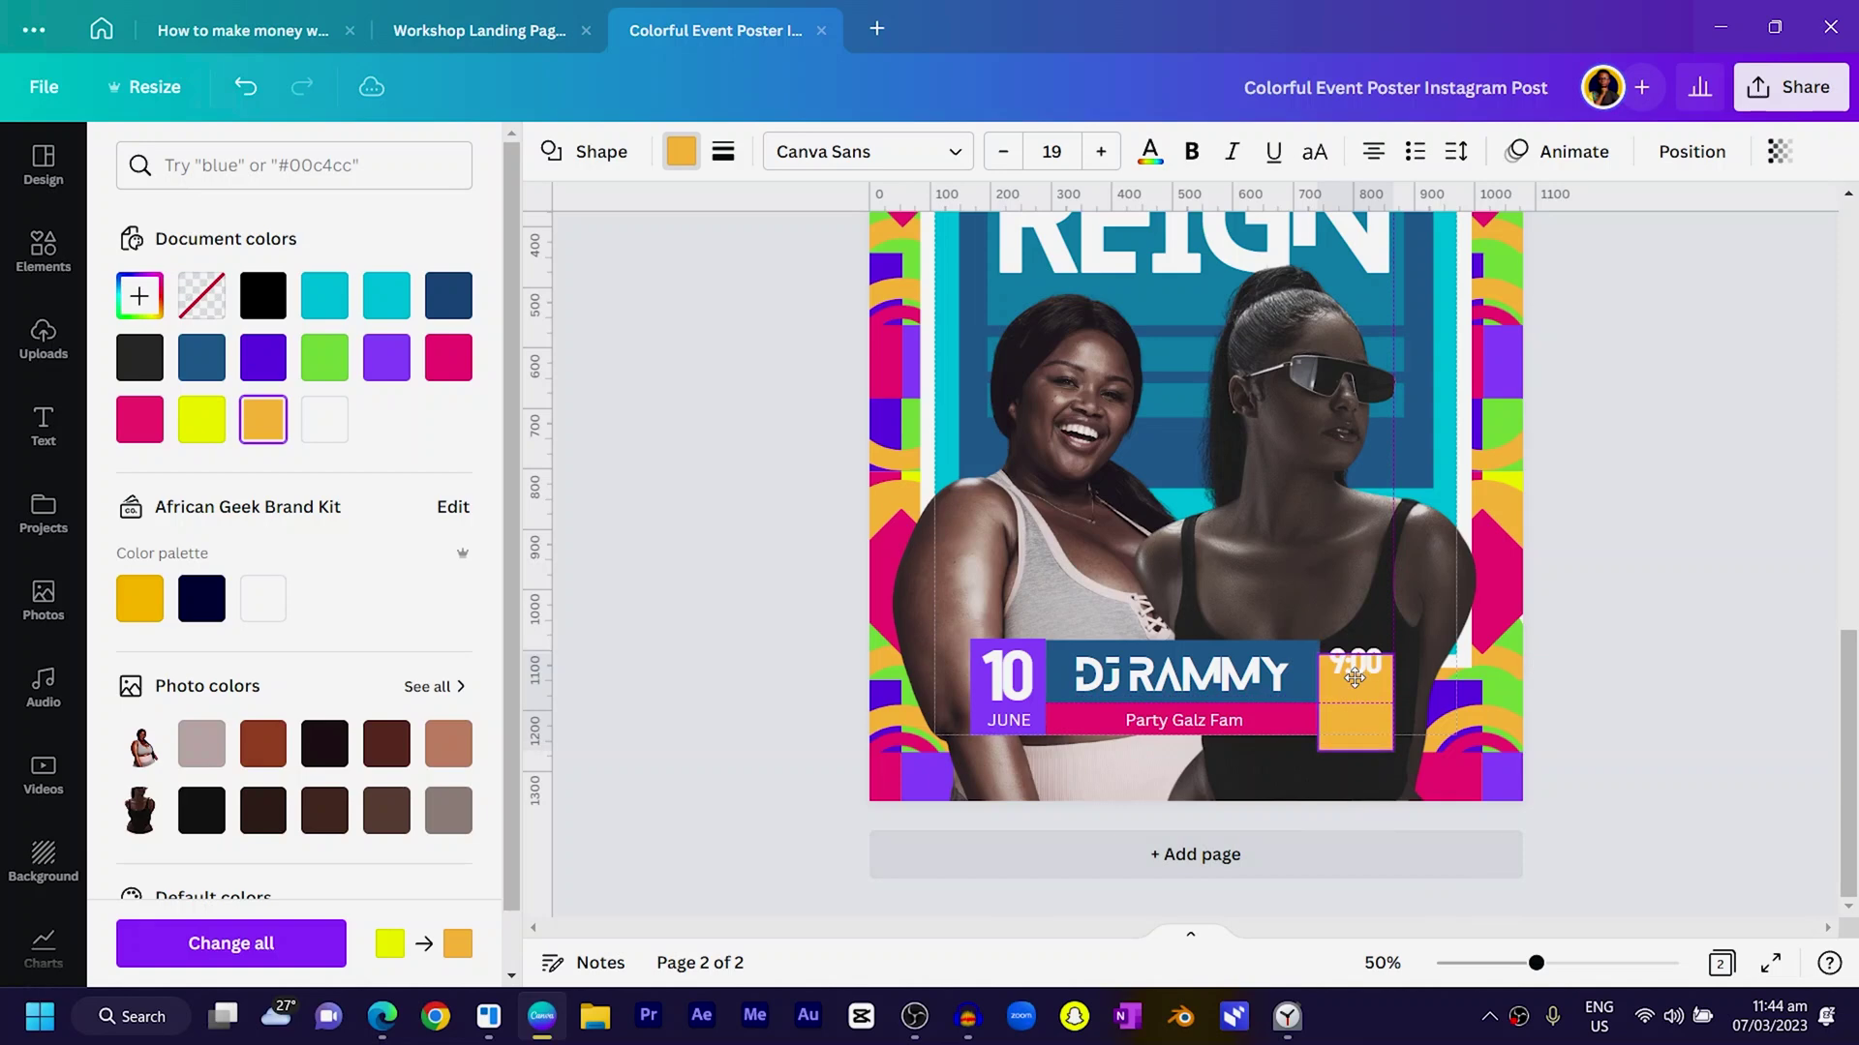
Enlarge the 9:00 text to size 49.1 and center it horizontally in the upper part of the orange block.
{"action": "scroll", "coordinate": [1356, 668], "scroll_direction": "up", "scroll_amount": 2}
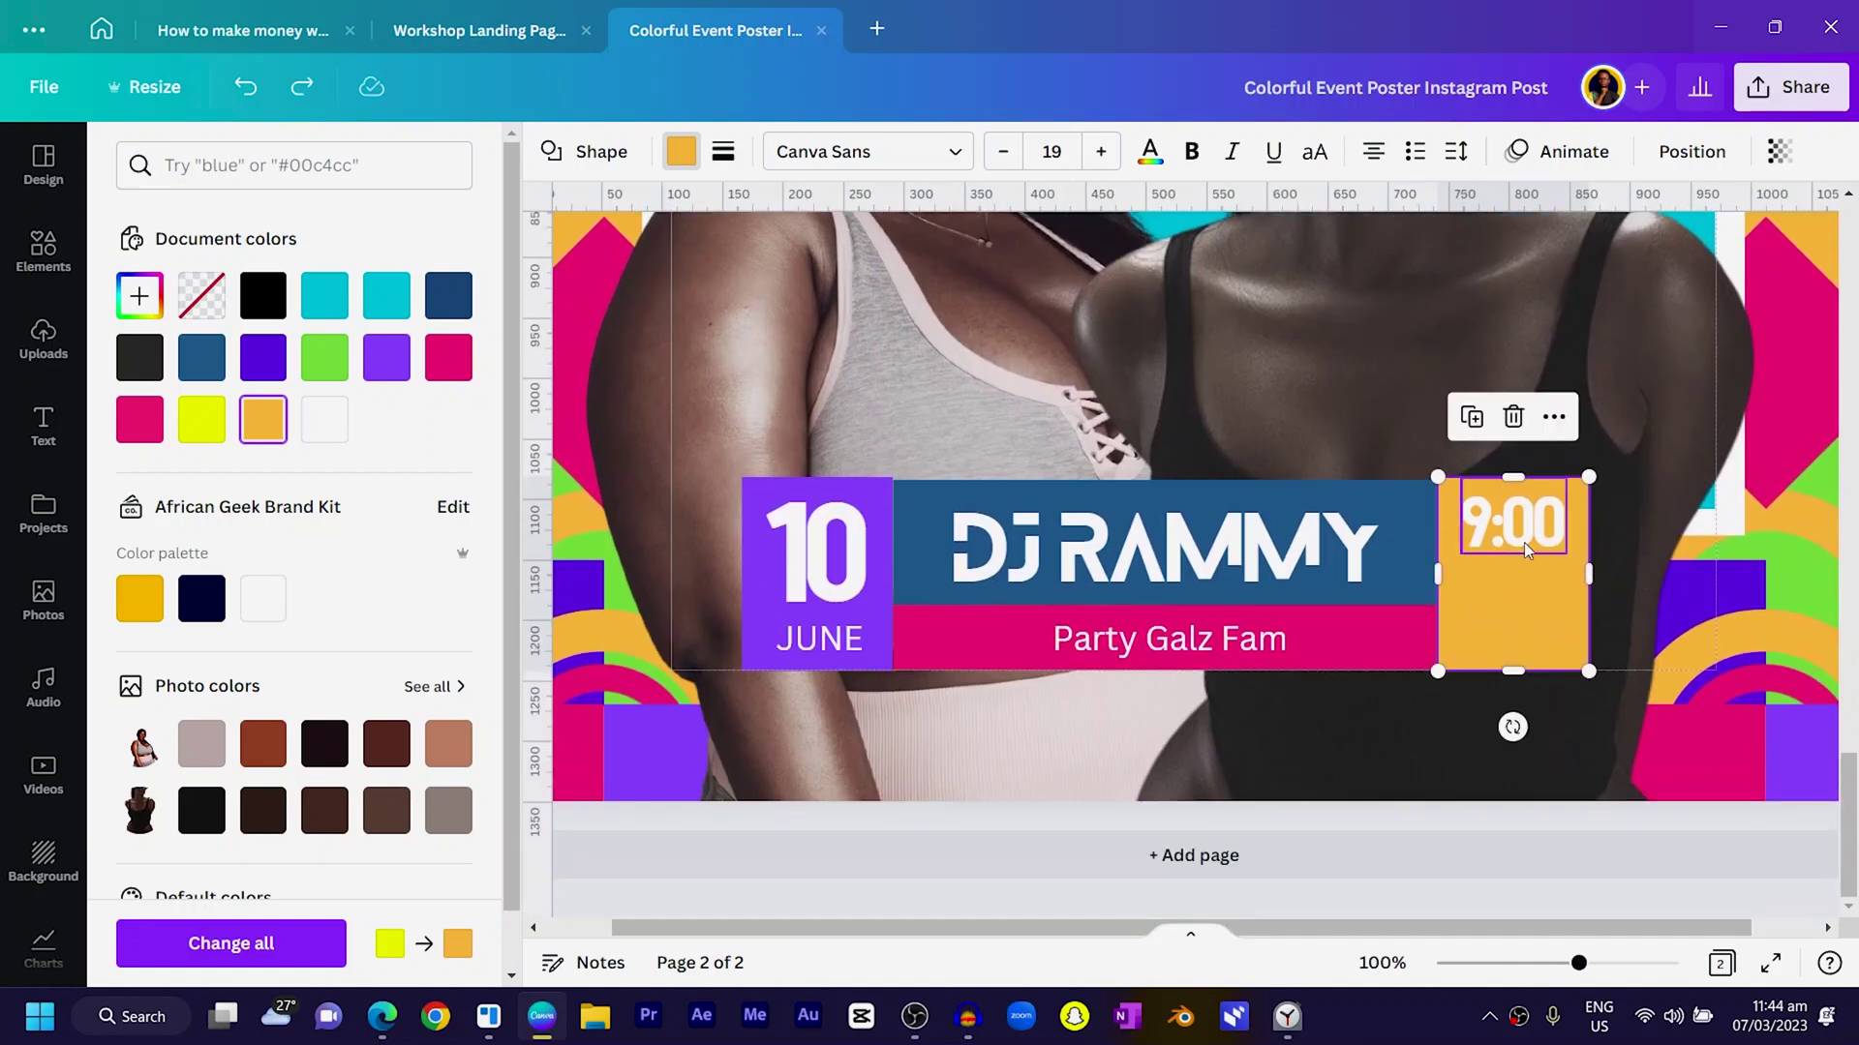
{"action": "left_click", "coordinate": [1524, 550]}
{"action": "left_click", "coordinate": [1524, 551]}
{"action": "left_click", "coordinate": [1521, 555]}
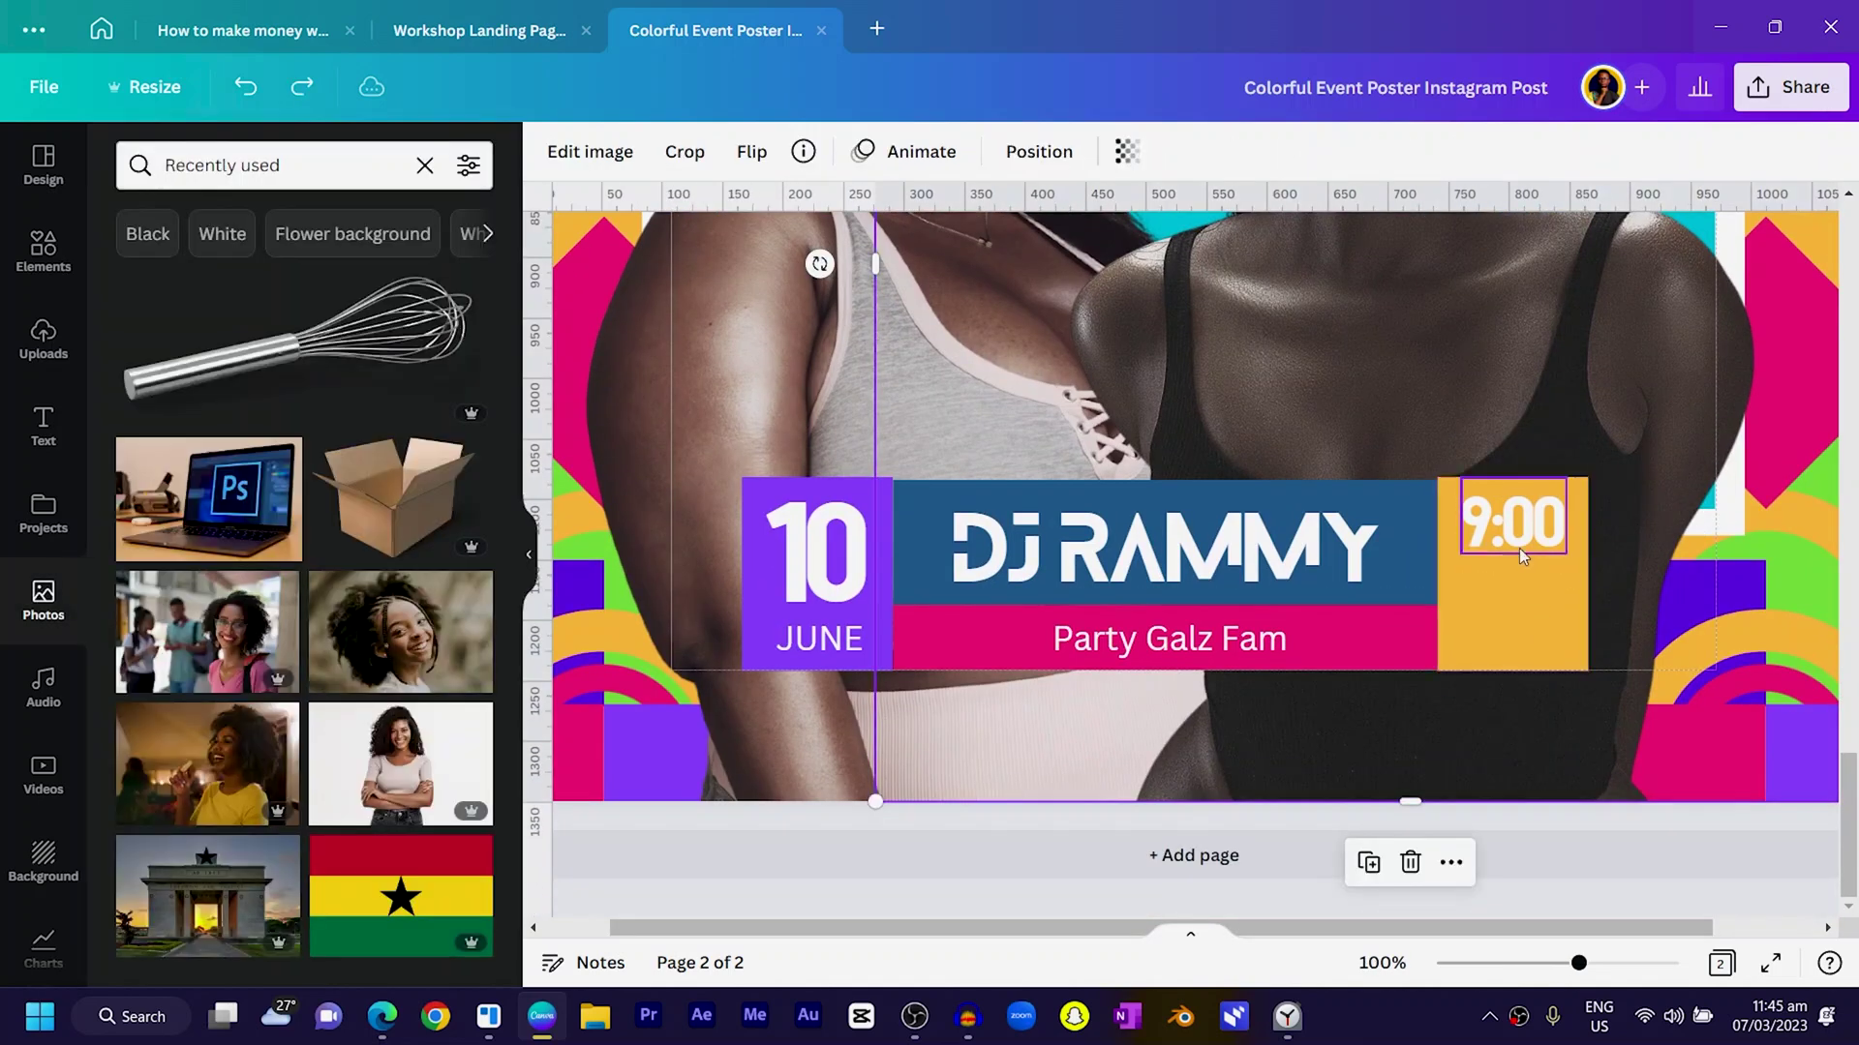
{"action": "left_click", "coordinate": [938, 904]}
{"action": "left_click", "coordinate": [1528, 542]}
{"action": "left_click", "coordinate": [1533, 531]}
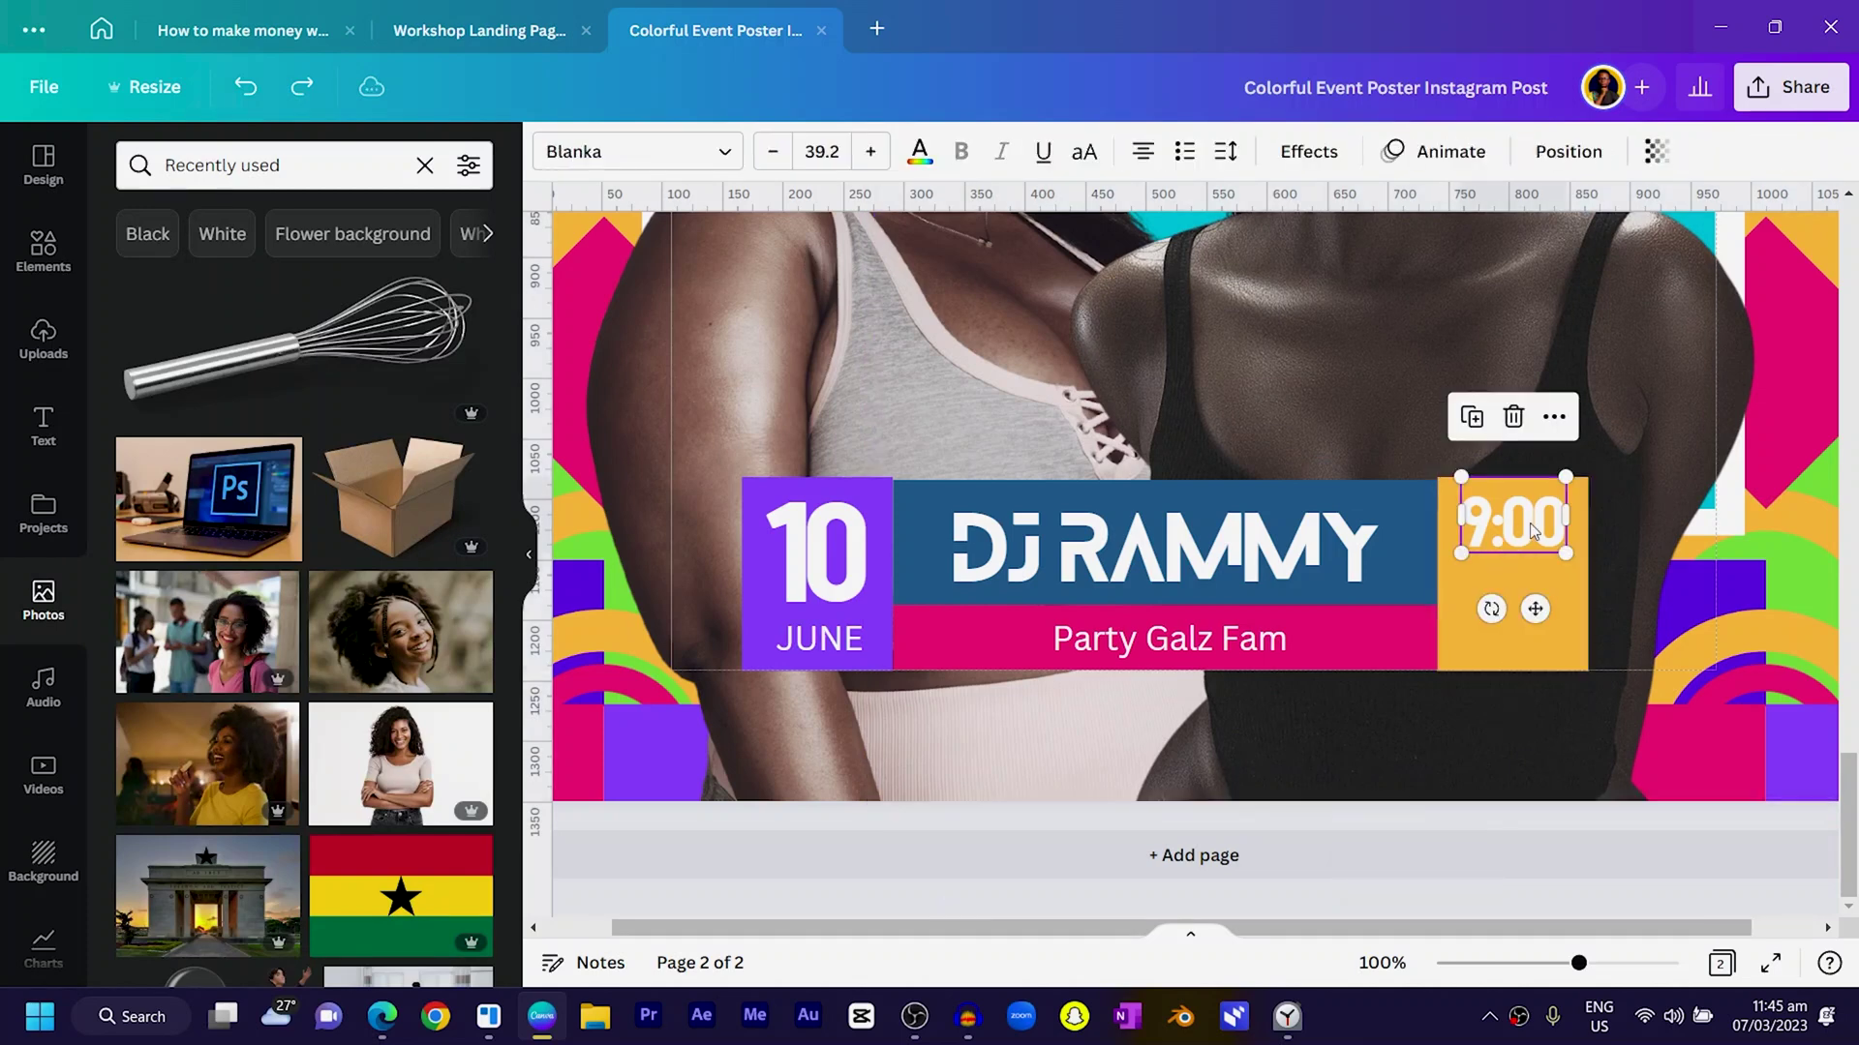
{"action": "left_click_drag", "start_coordinate": [1520, 528], "coordinate": [1509, 530]}
{"action": "left_click_drag", "start_coordinate": [1555, 556], "coordinate": [1582, 585]}
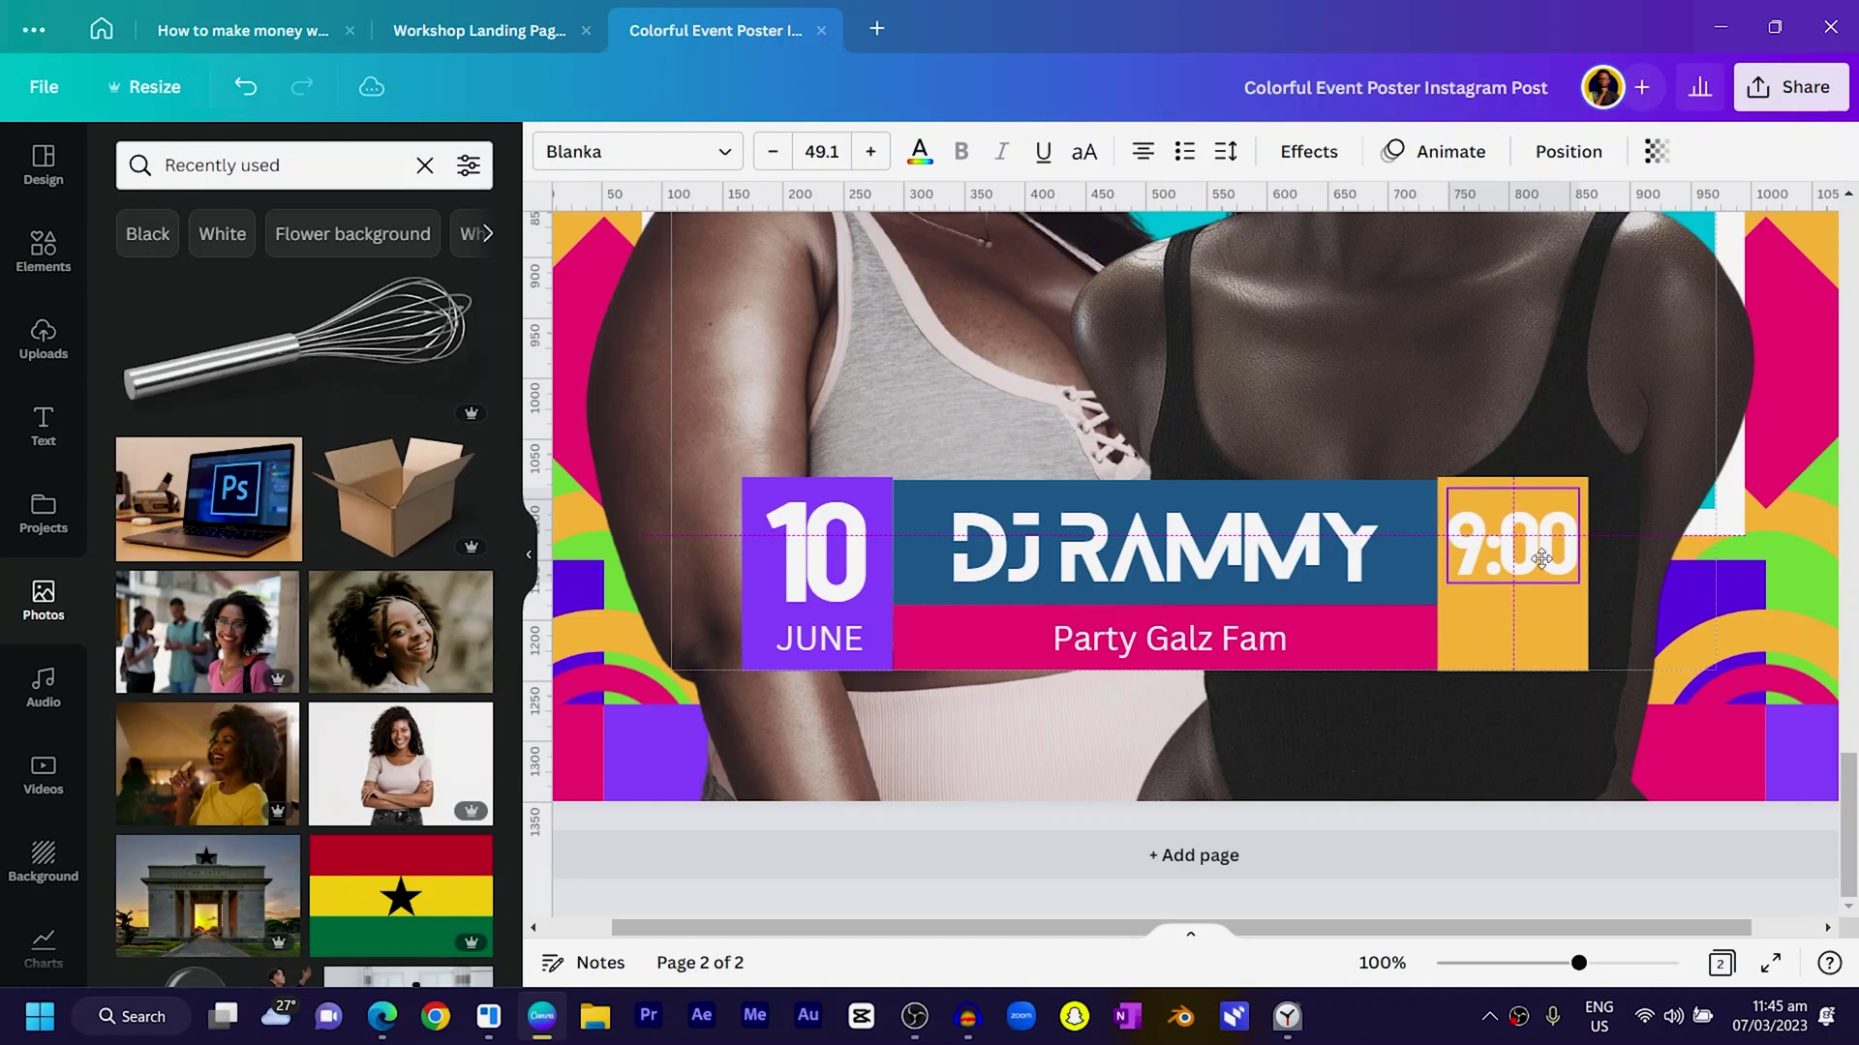
Duplicate the Party Galz Fam text as PM GMT below the time, and move both lines together to the middle of the orange block.
{"action": "left_click", "coordinate": [1197, 668]}
{"action": "left_click_drag", "start_coordinate": [1197, 668], "coordinate": [1561, 601]}
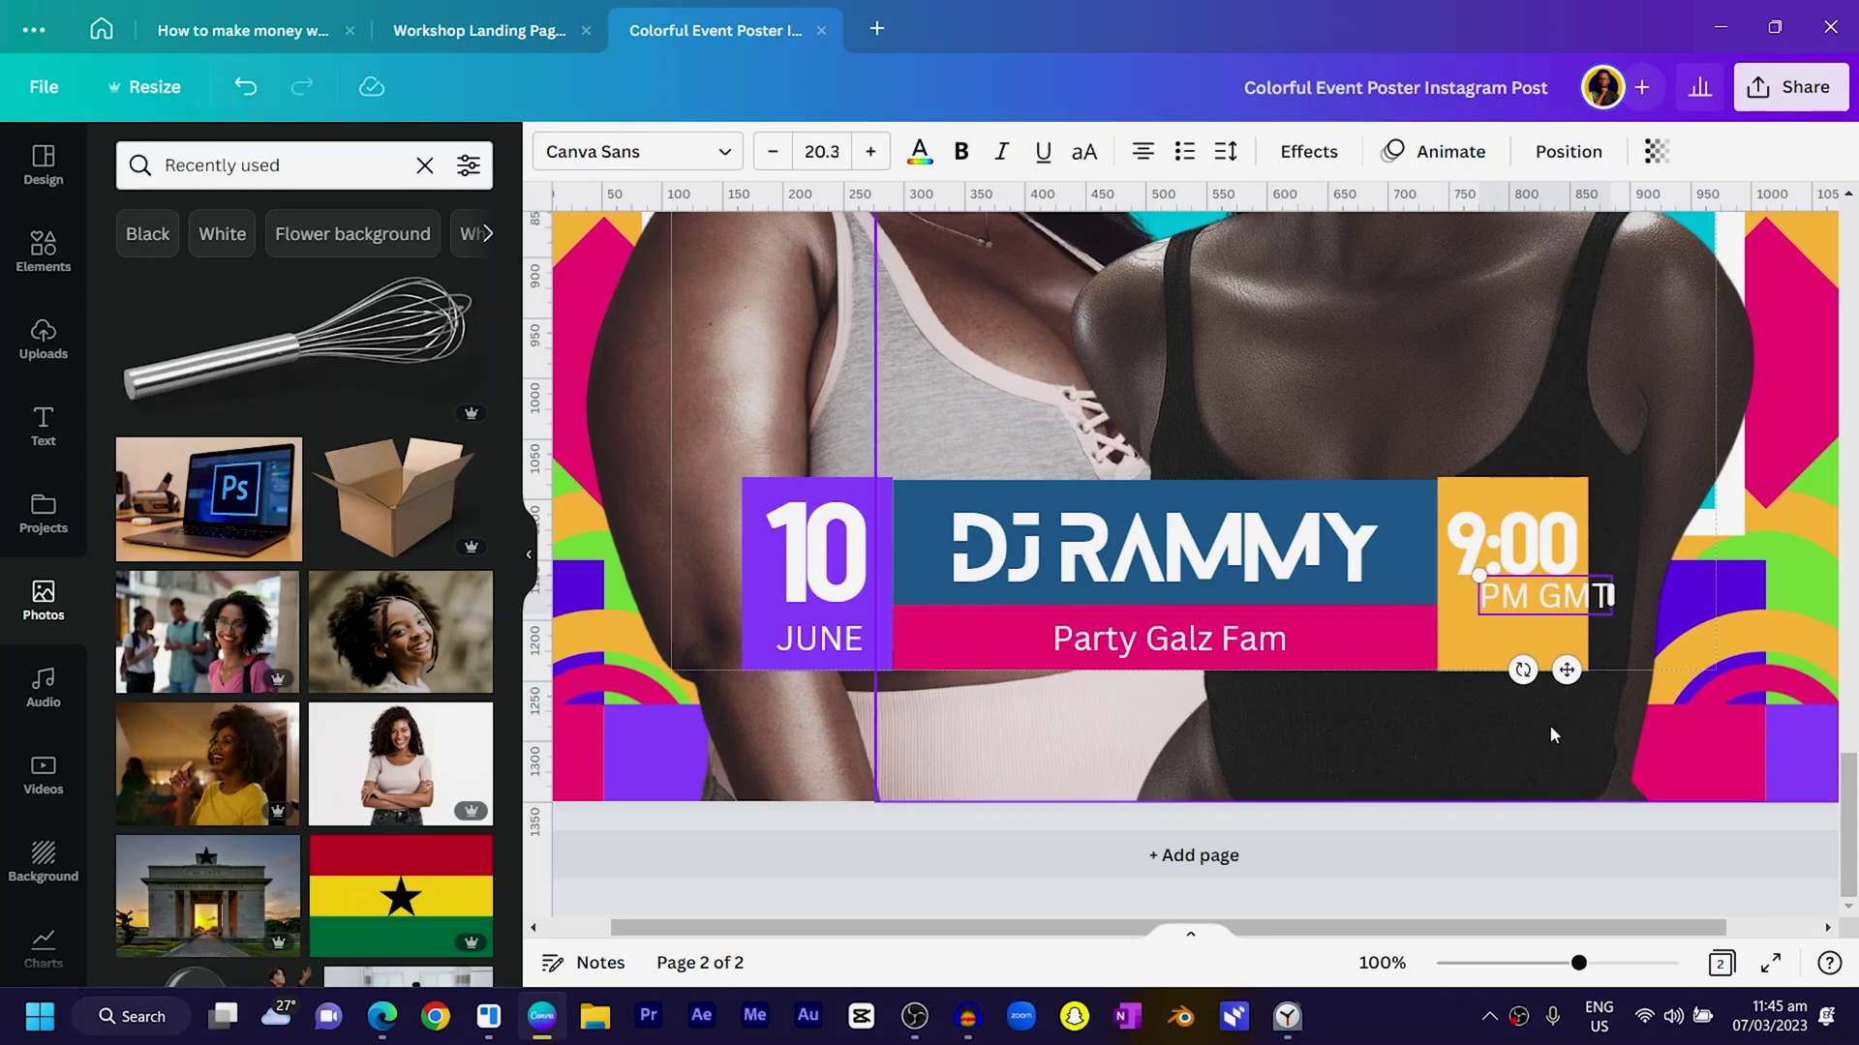
{"action": "left_click_drag", "start_coordinate": [1559, 670], "coordinate": [1537, 671]}
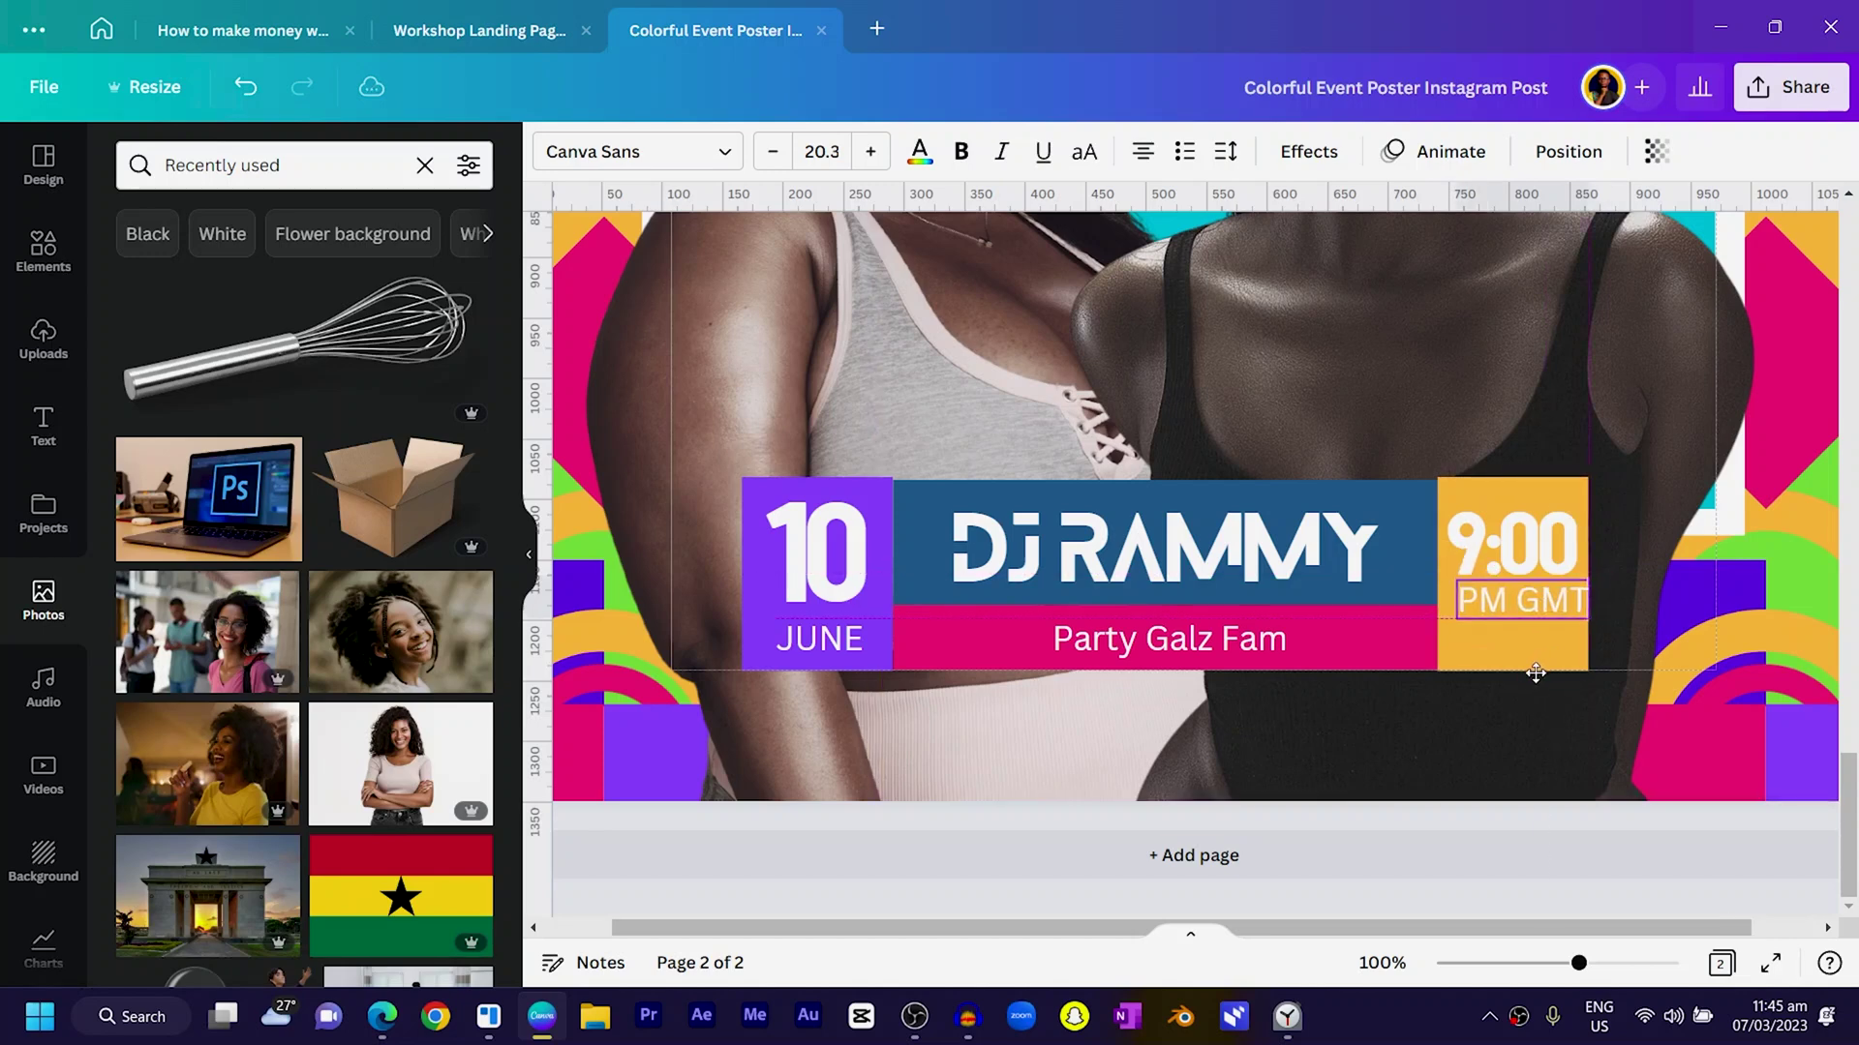
{"action": "left_click", "coordinate": [1515, 547], "text": "shift"}
{"action": "left_click_drag", "start_coordinate": [1515, 547], "coordinate": [1516, 563]}
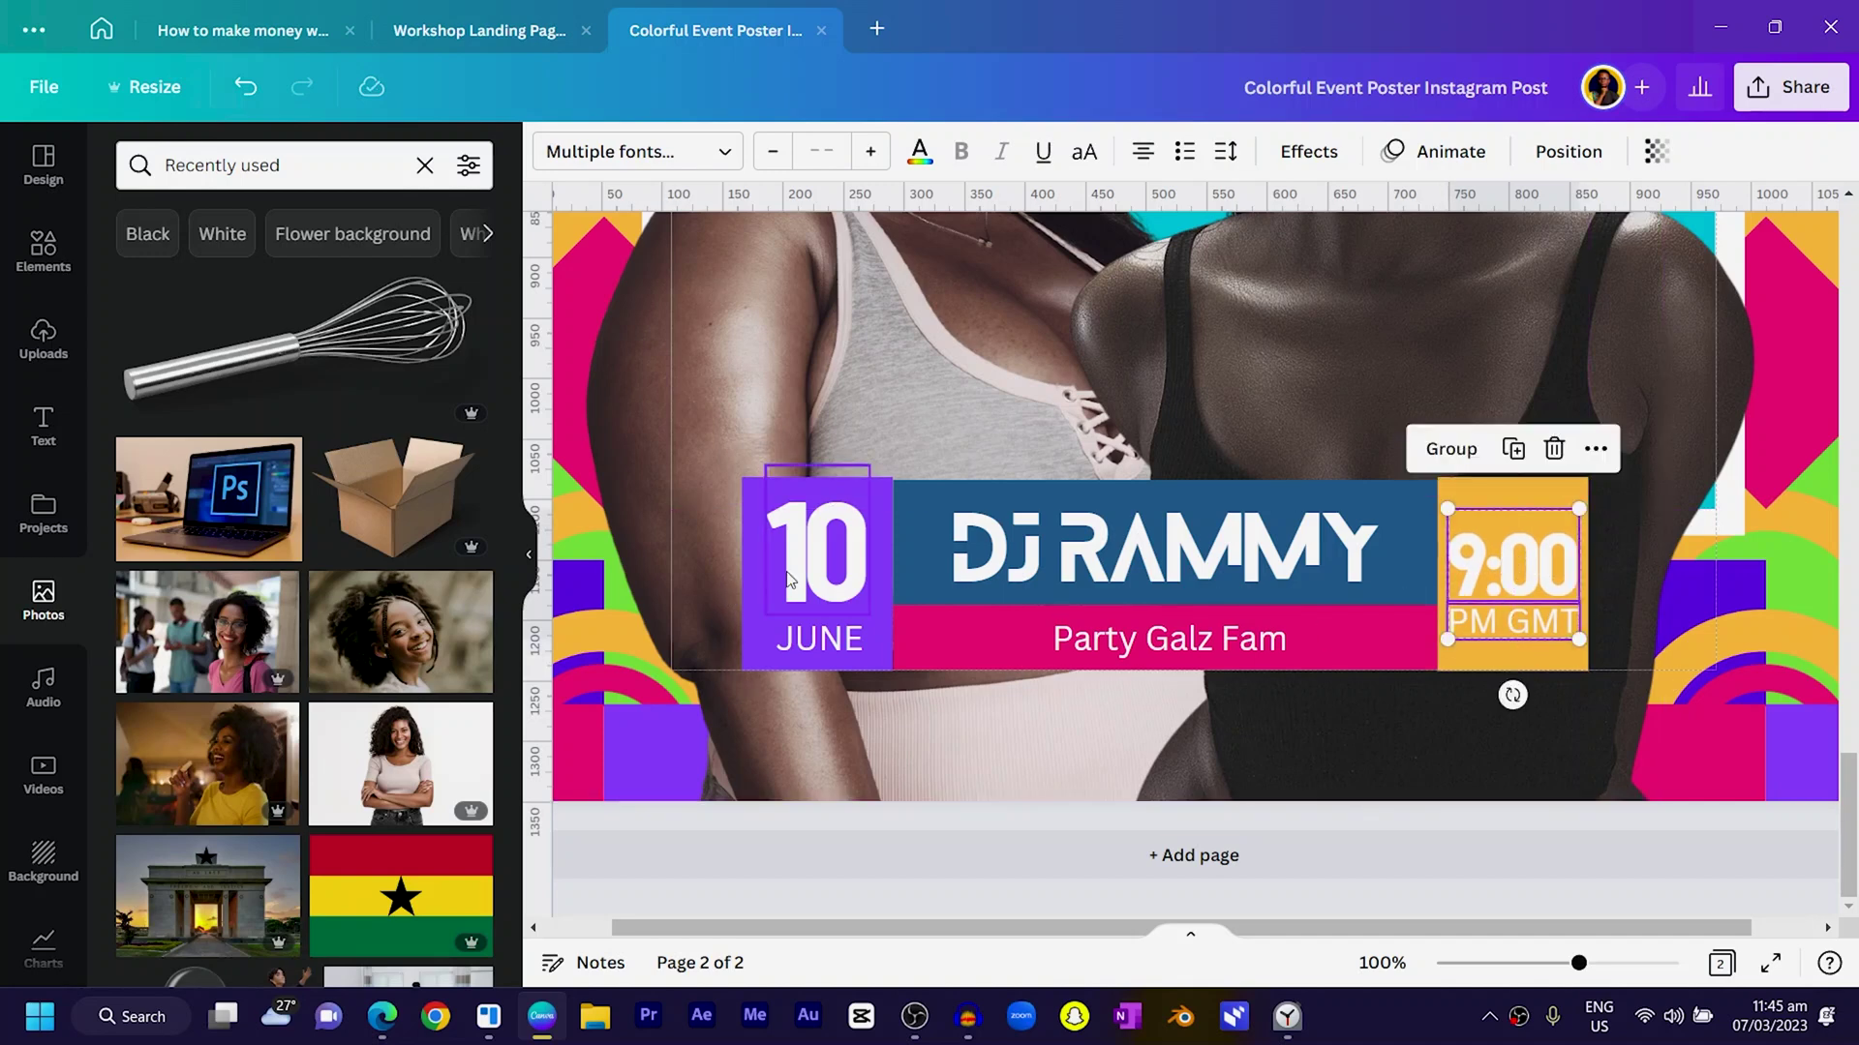
Adjust the spacing of the 10 and JUNE texts on the purple block, lowering the number slightly, and deselect them.
{"action": "left_click", "coordinate": [784, 608]}
{"action": "left_click", "coordinate": [802, 653]}
{"action": "left_click_drag", "start_coordinate": [802, 653], "coordinate": [813, 592]}
{"action": "left_click", "coordinate": [820, 590], "text": "shift"}
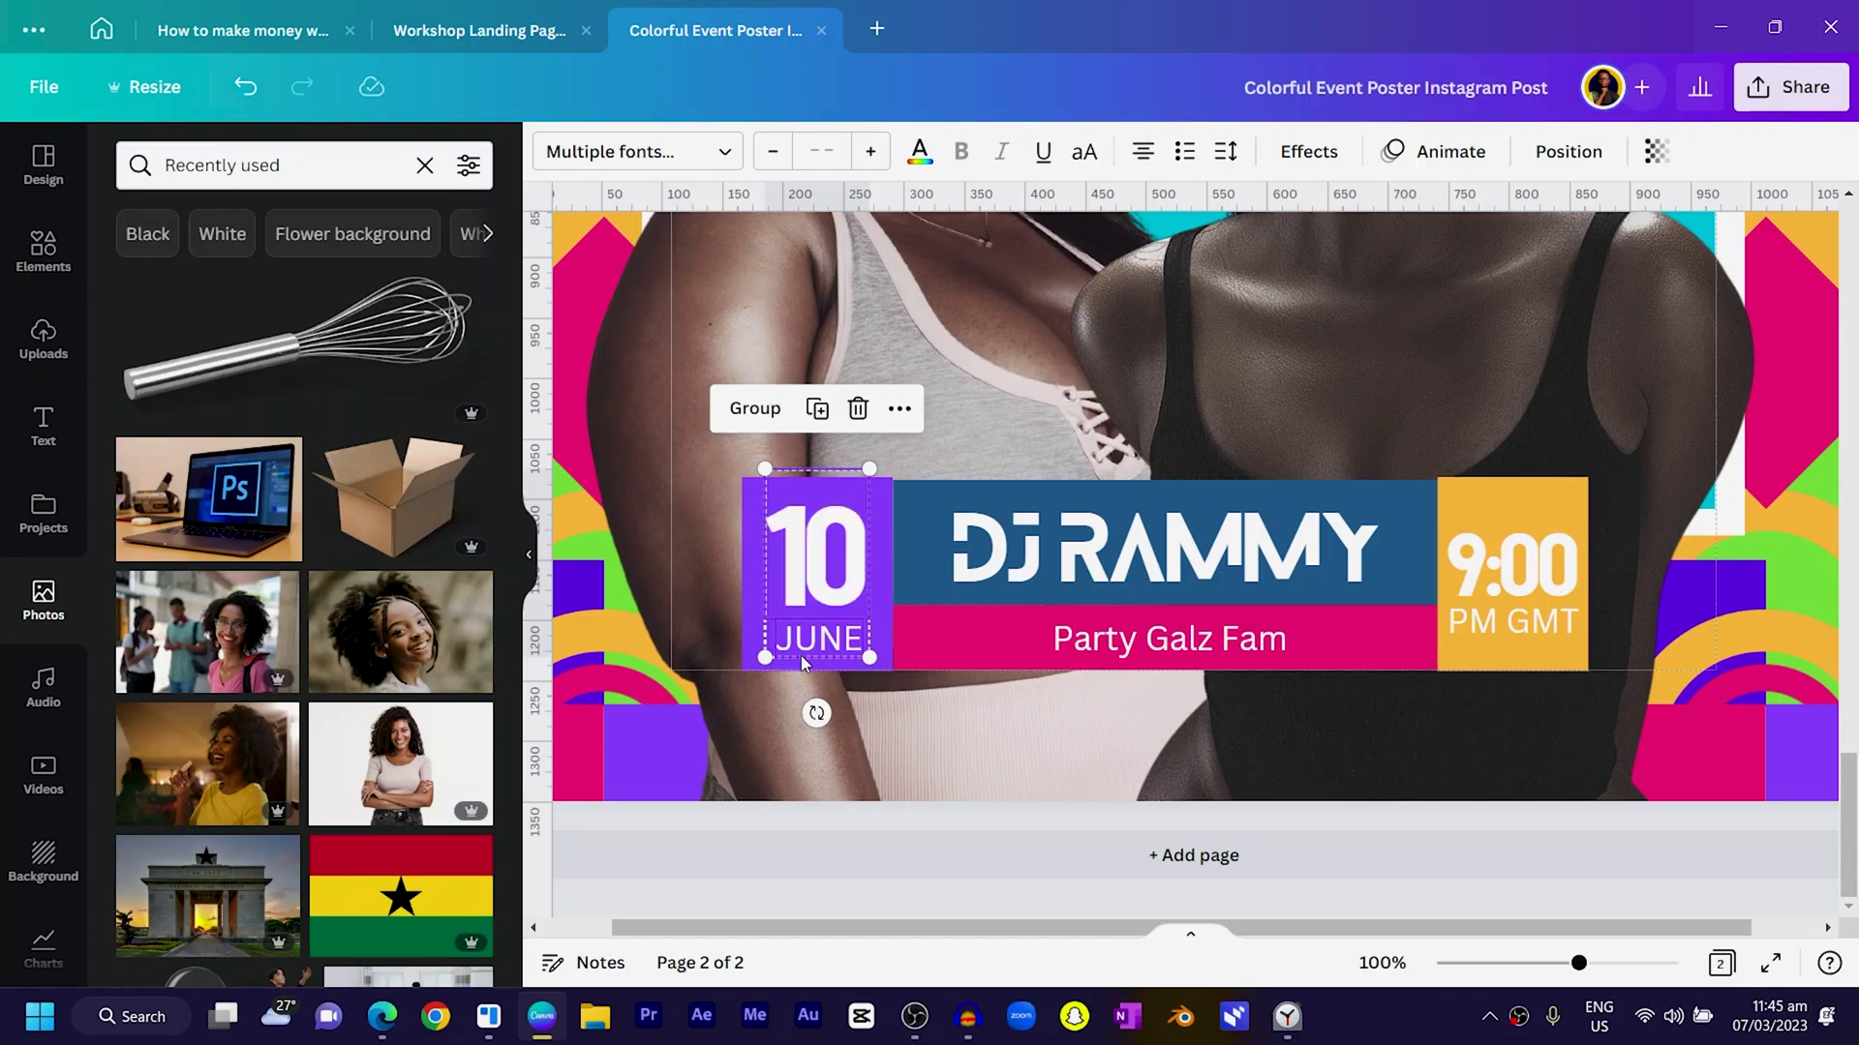
{"action": "scroll", "coordinate": [799, 654], "scroll_direction": "down", "scroll_amount": 5}
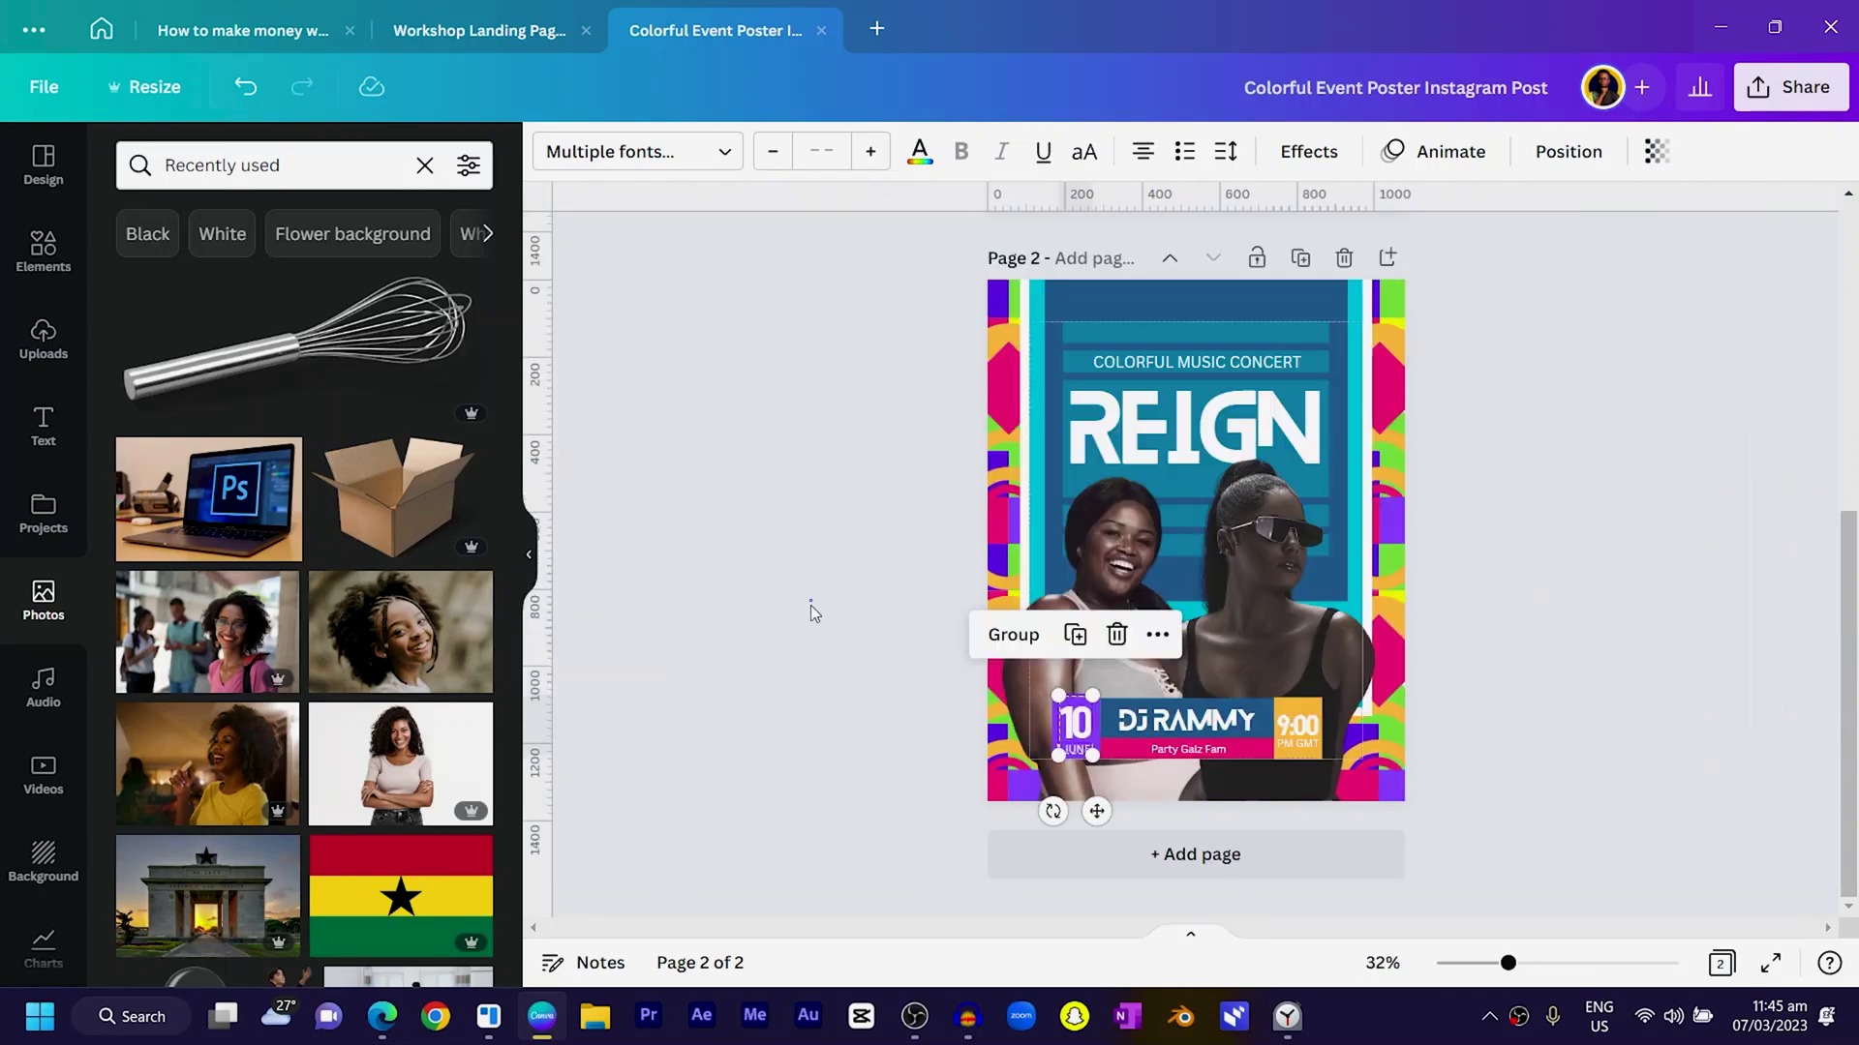
{"action": "left_click", "coordinate": [810, 605]}
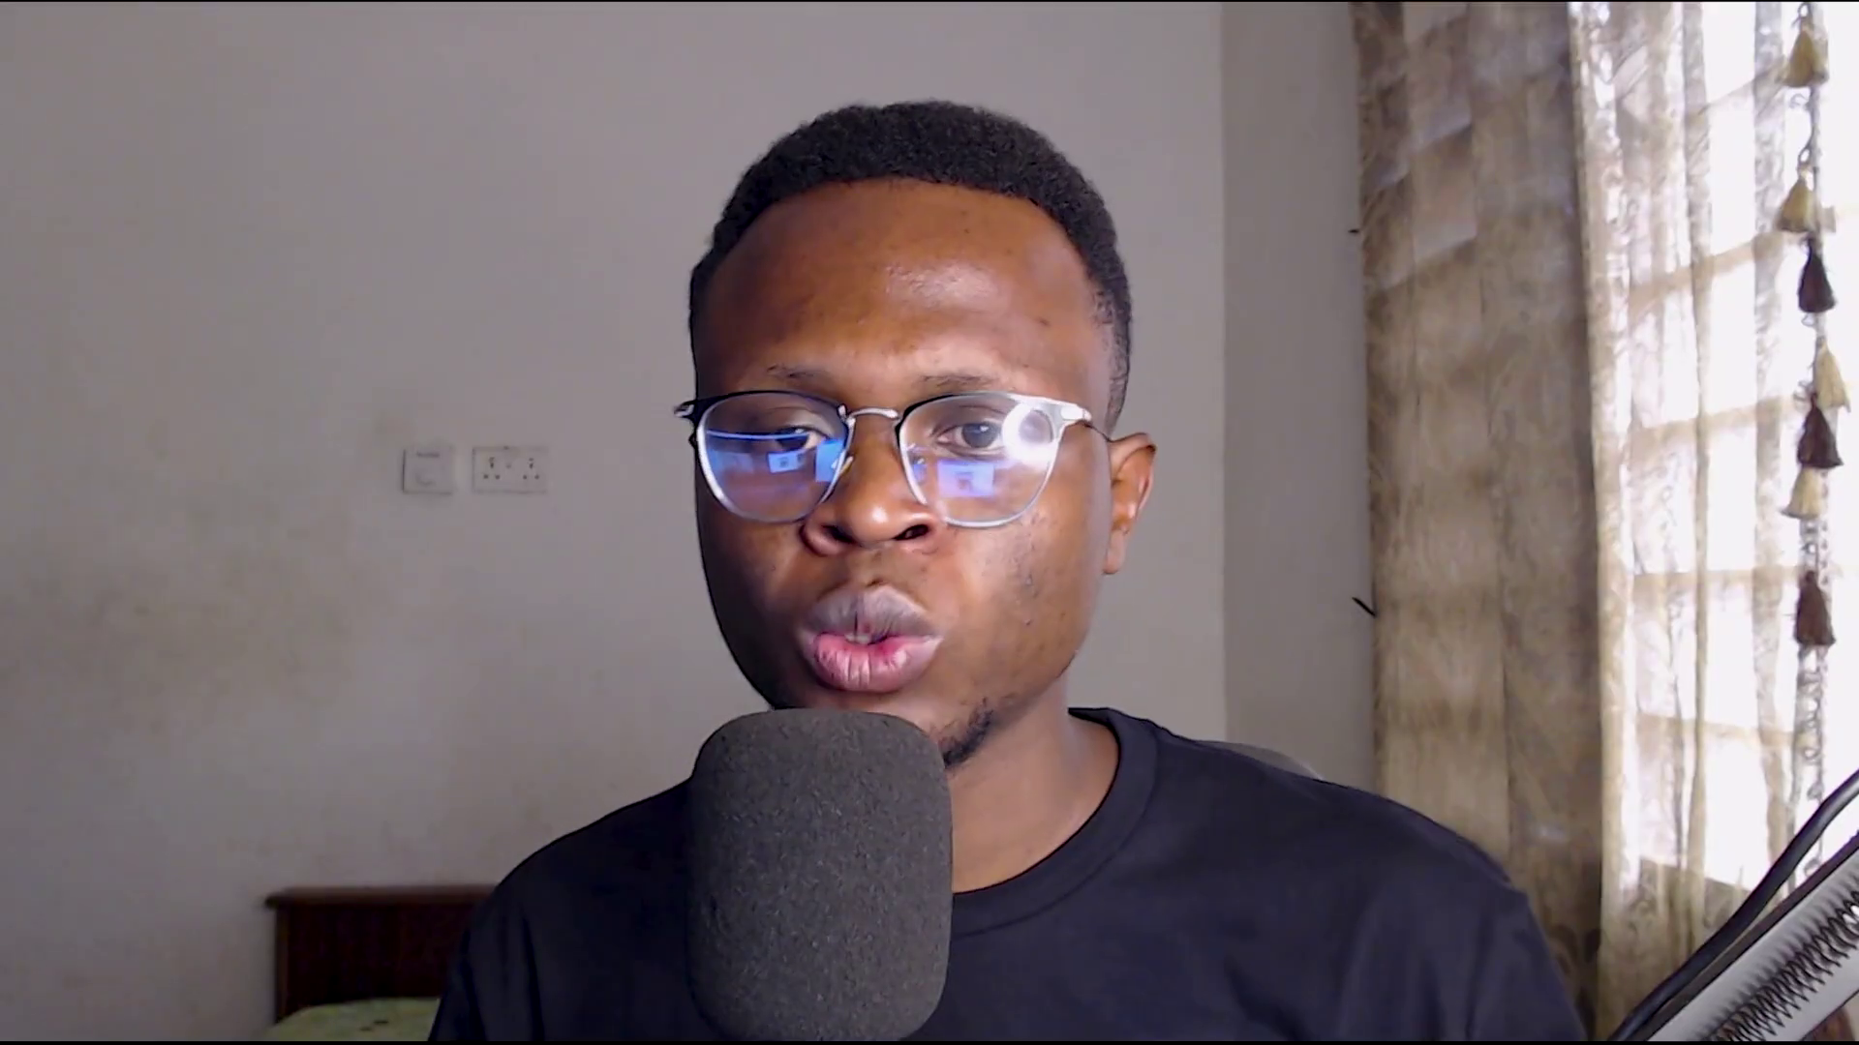